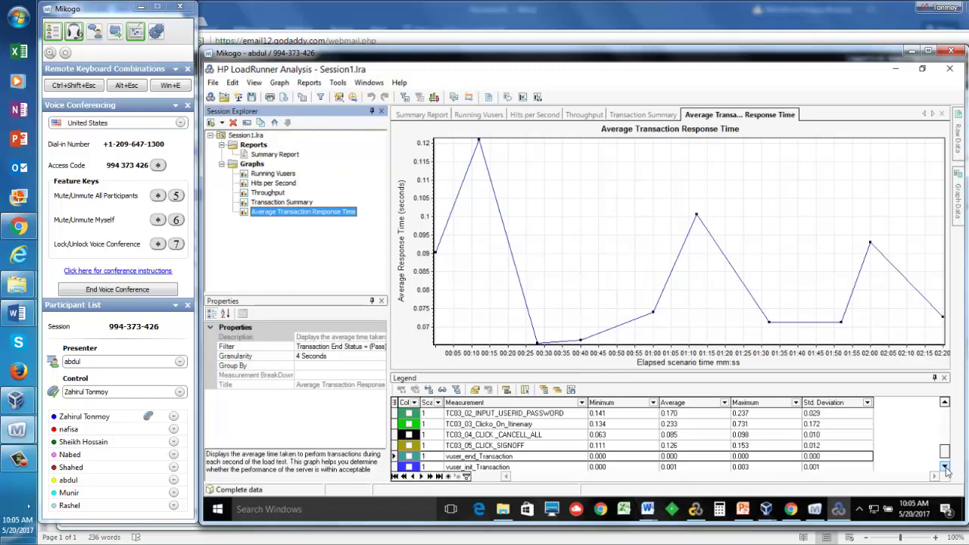
# Step: Open the session's Summary Report and bring its Analysis Summary and Statistics Summary sections into view
pyautogui.click(945, 404)
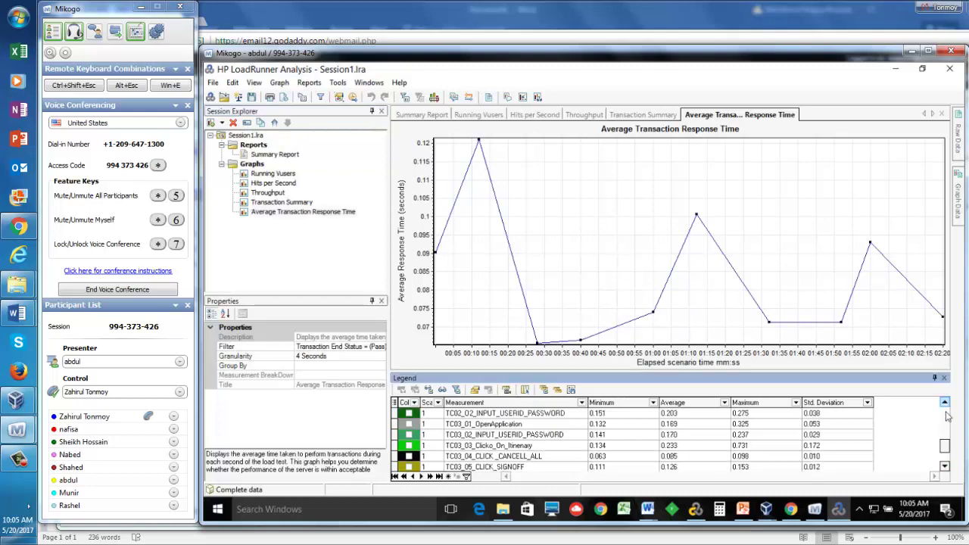
pyautogui.click(946, 414)
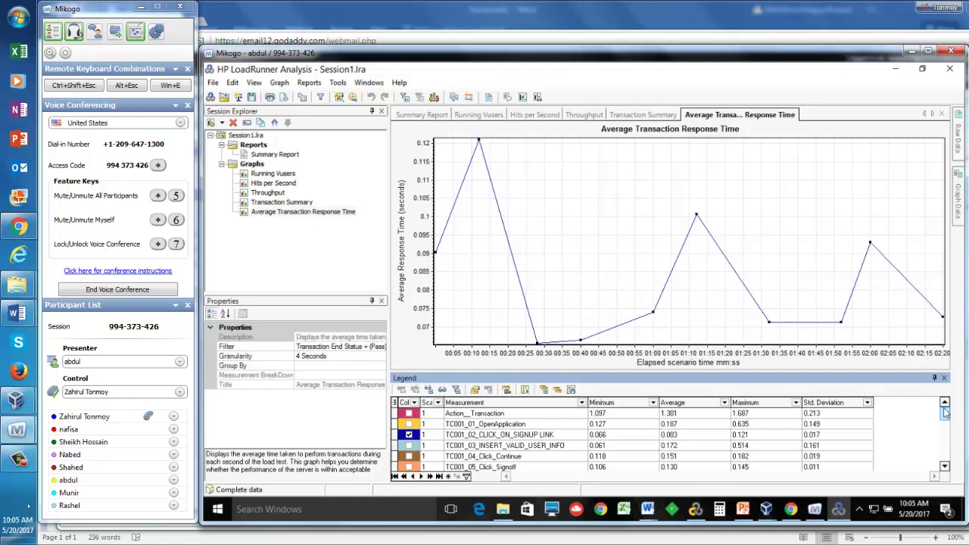
pyautogui.click(287, 157)
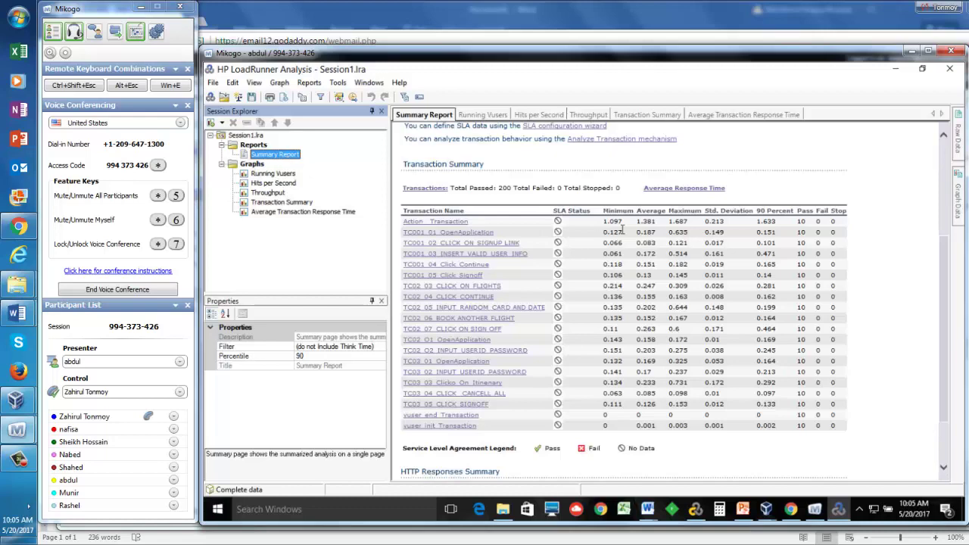
pyautogui.click(944, 254)
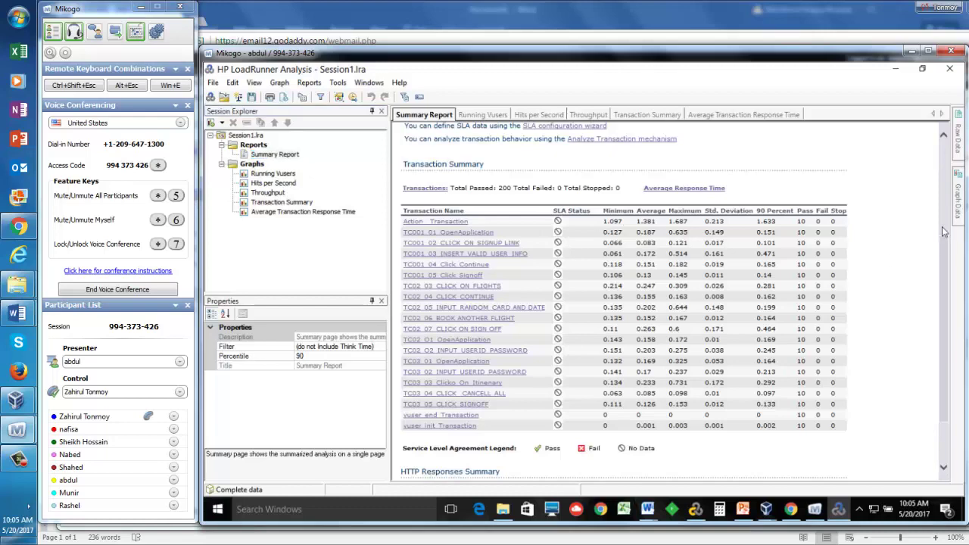
pyautogui.scroll(1, 945, 191)
pyautogui.scroll(4, 945, 190)
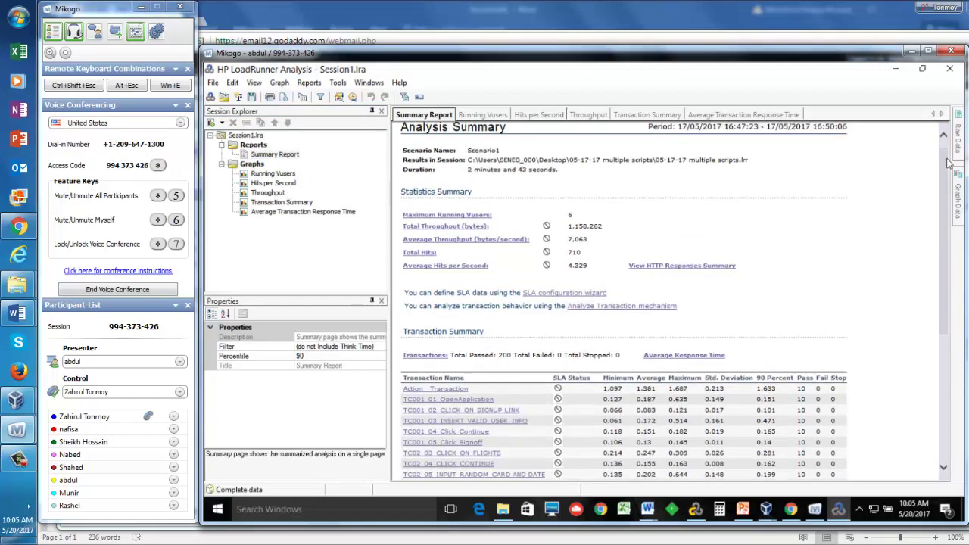
pyautogui.scroll(1, 950, 162)
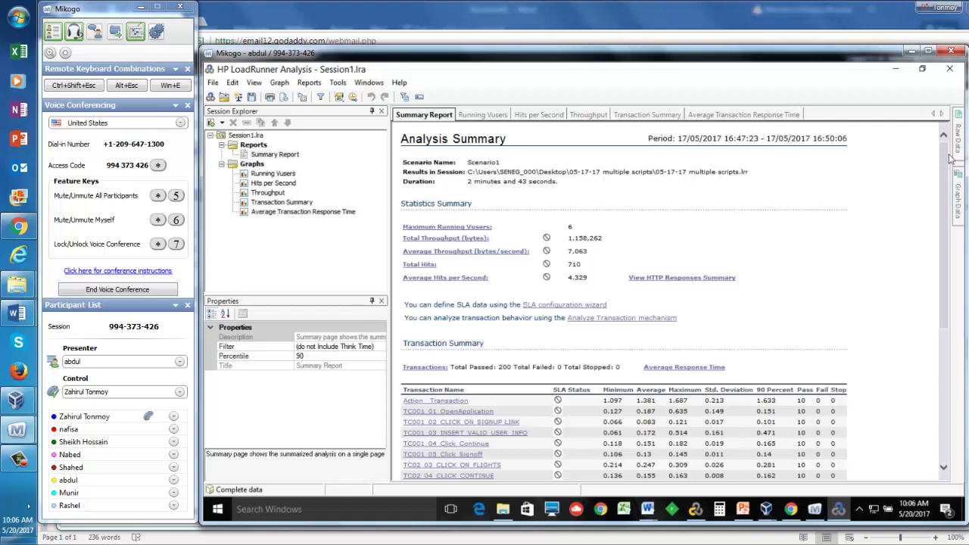
# Step: Open the Average Transaction Response Time graph and plot the TC001_01_OpenApplication measurement on it
pyautogui.click(345, 213)
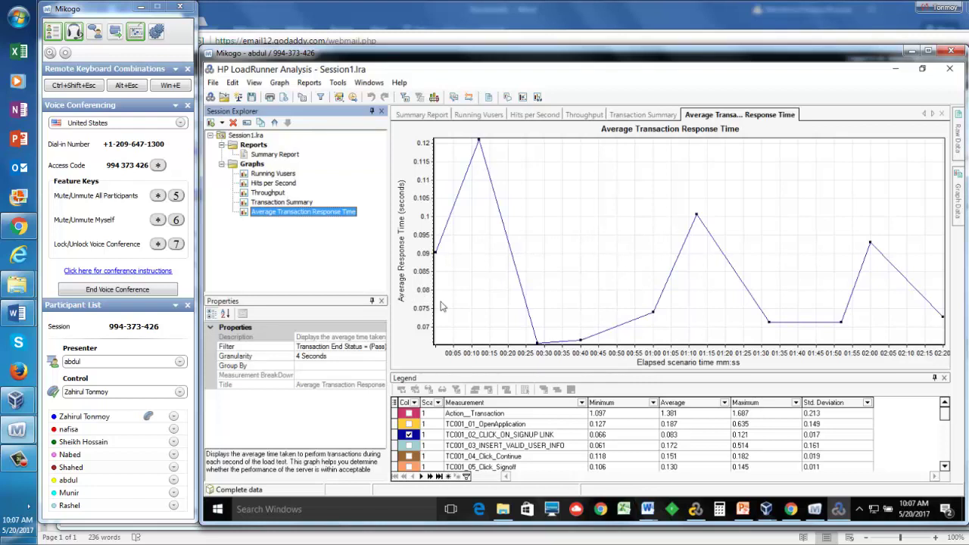
pyautogui.click(409, 425)
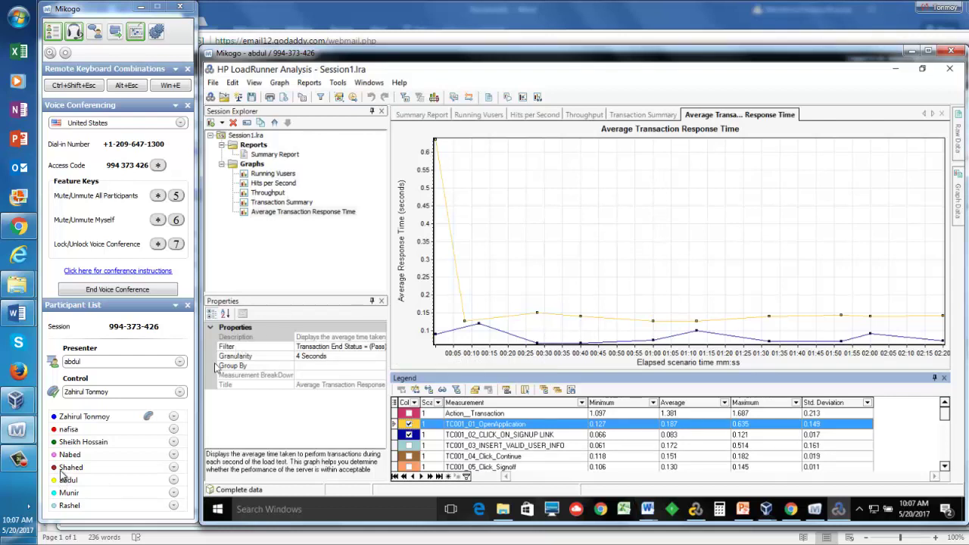
# Step: Check the Mikogo session window on the shared desktop and minimize it again
pyautogui.moveTo(814, 510)
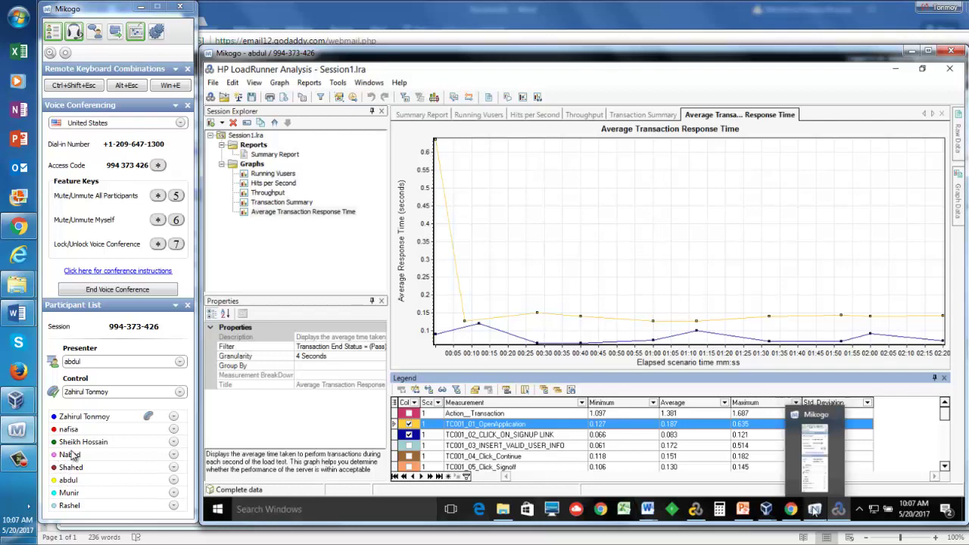
pyautogui.click(815, 455)
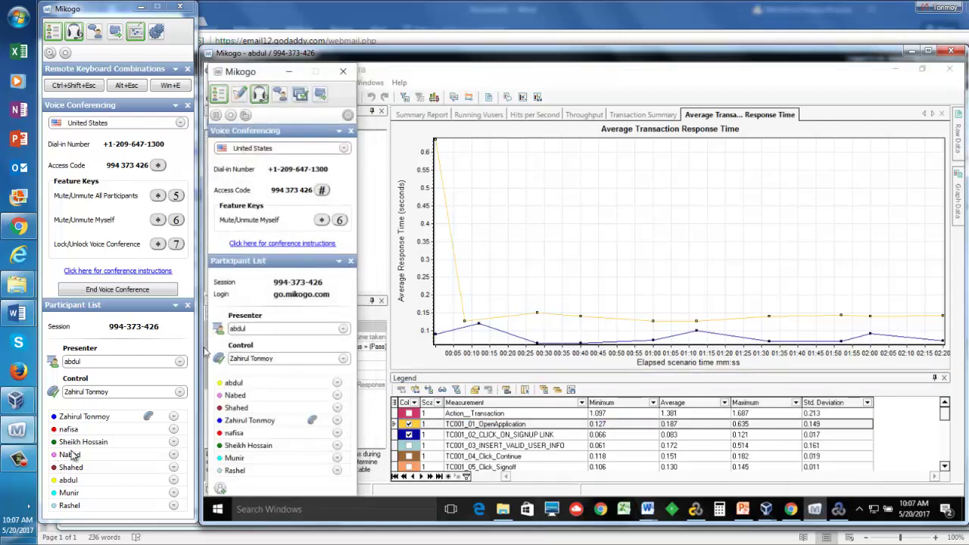
pyautogui.click(288, 75)
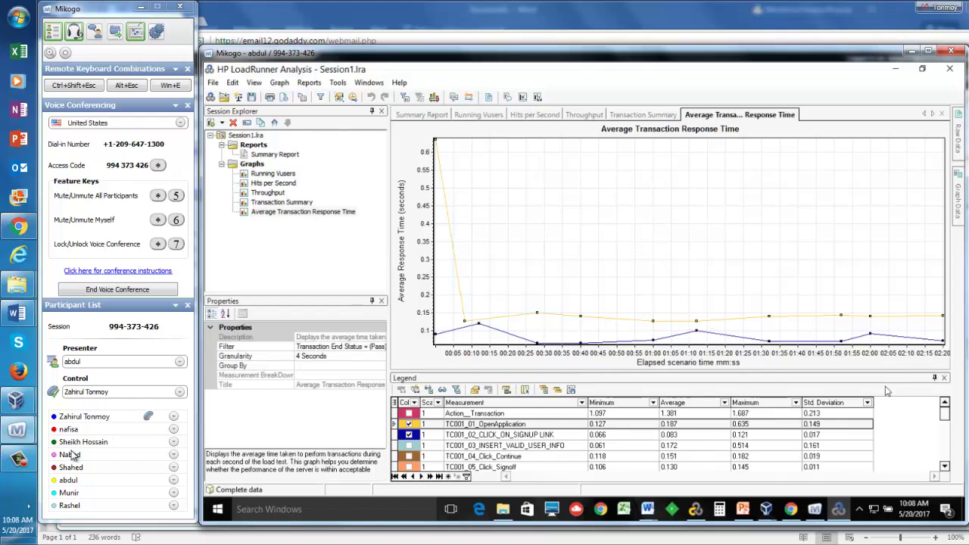
# Step: Filter the legend's Color column to True, then reset the filter to All
pyautogui.click(946, 467)
pyautogui.click(945, 467)
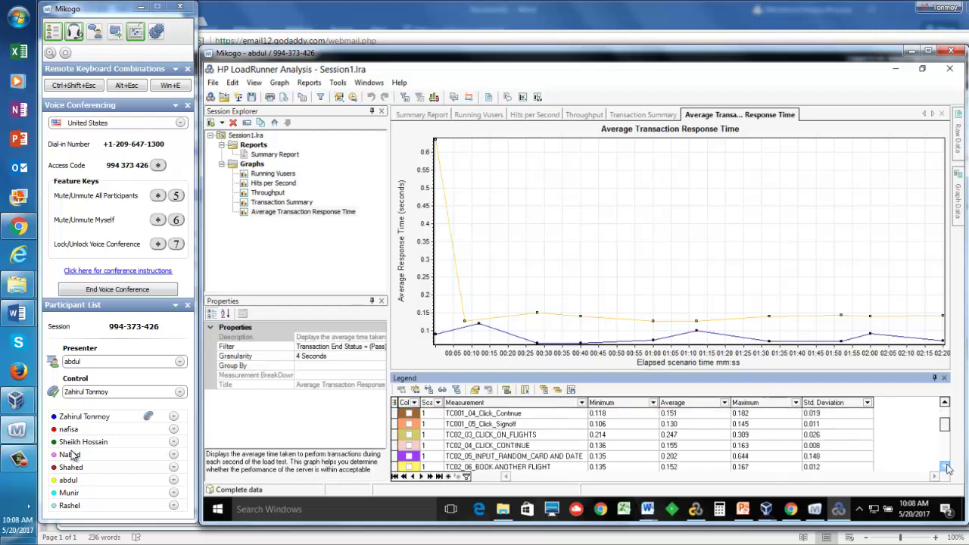
pyautogui.click(946, 467)
pyautogui.click(946, 467)
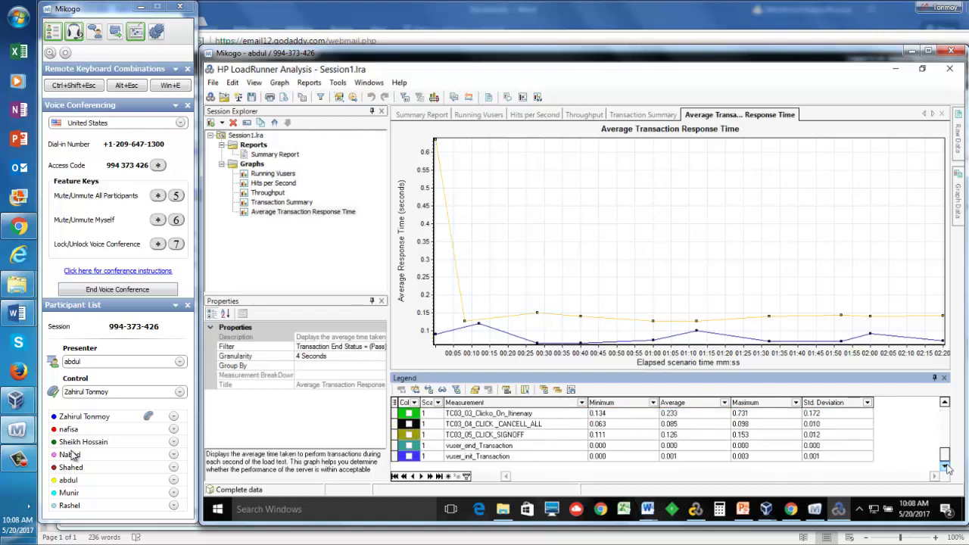
pyautogui.click(945, 405)
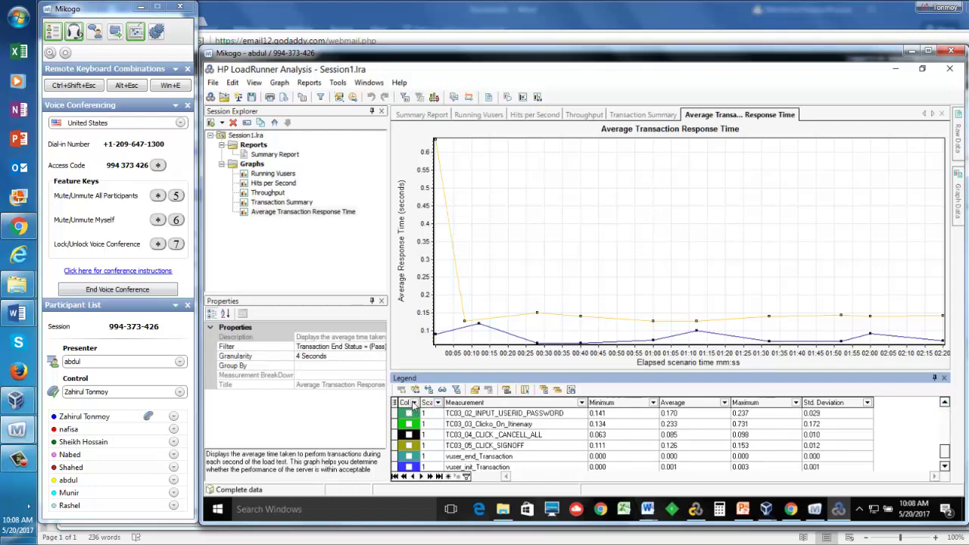
pyautogui.click(413, 403)
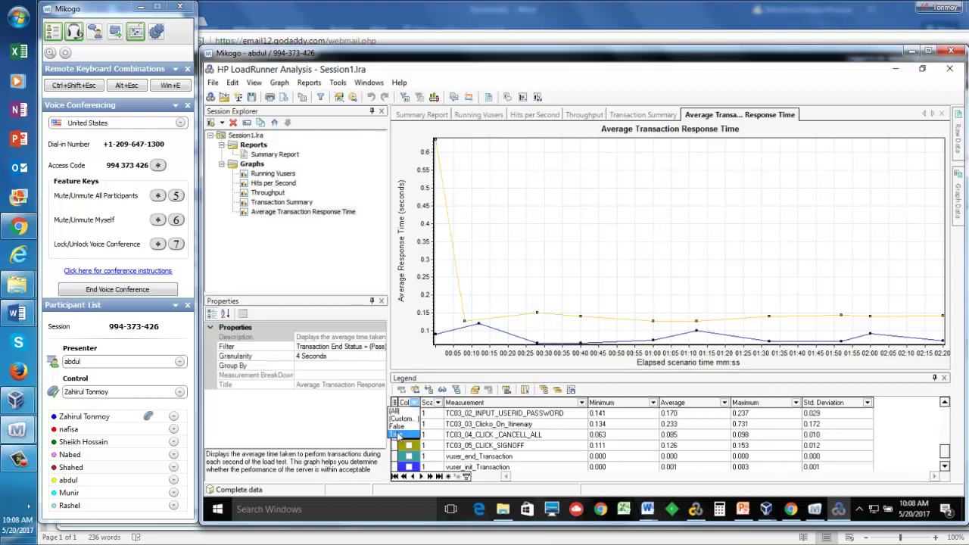
pyautogui.click(399, 436)
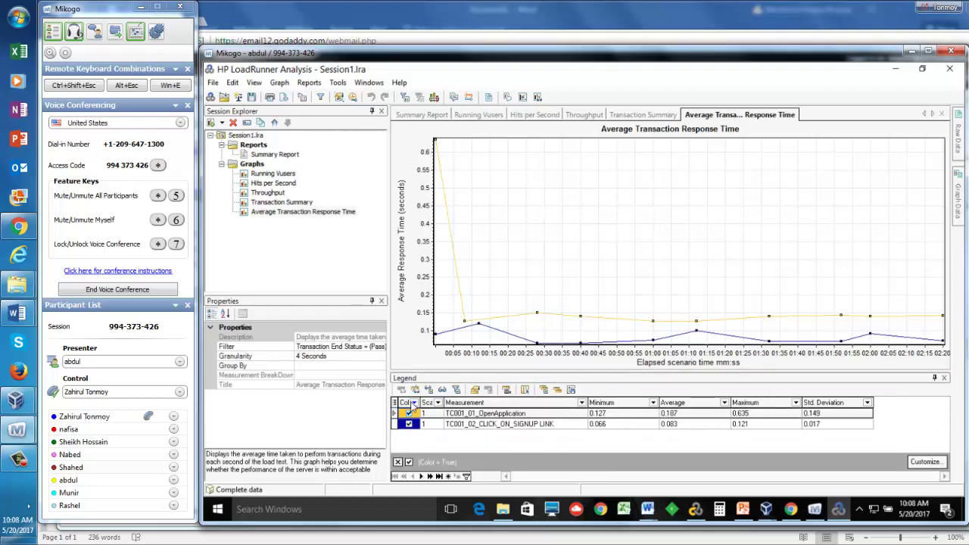
pyautogui.click(414, 403)
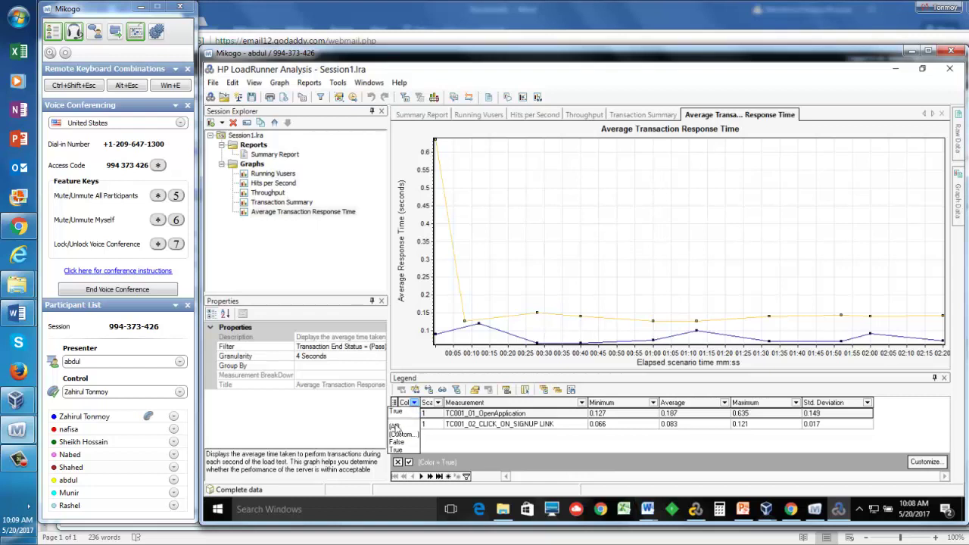
pyautogui.click(397, 427)
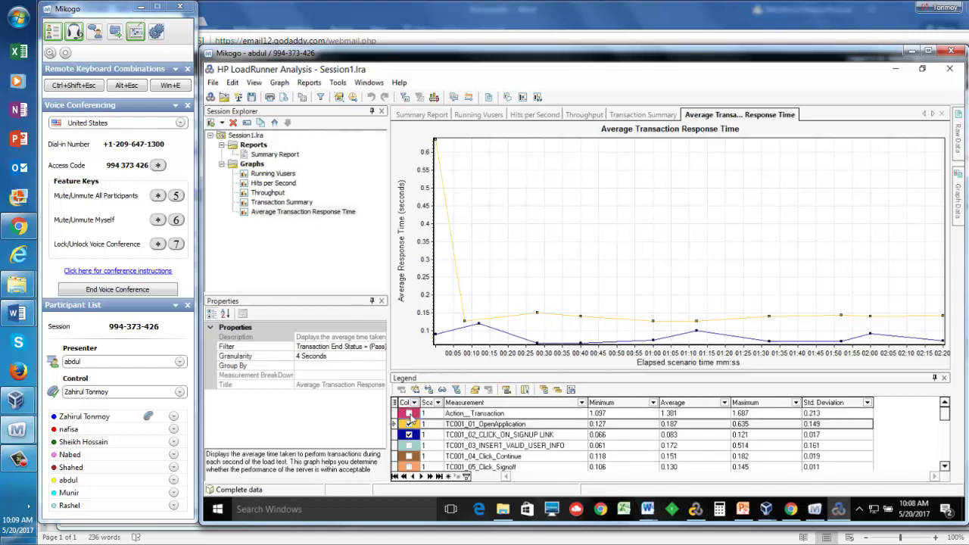
# Step: Toggle the Action__Transaction measurement to compare the graph with and without it, leaving it plotted
pyautogui.click(409, 415)
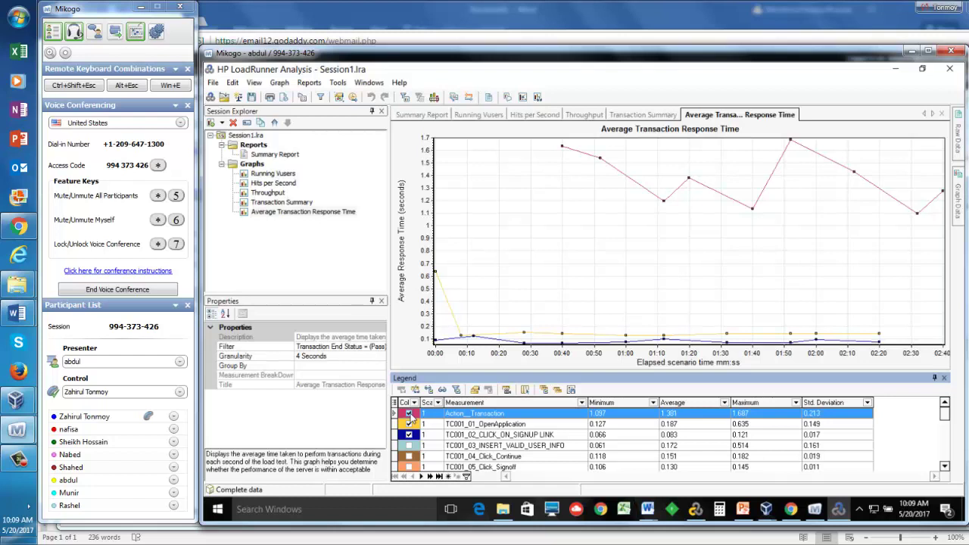
pyautogui.click(409, 414)
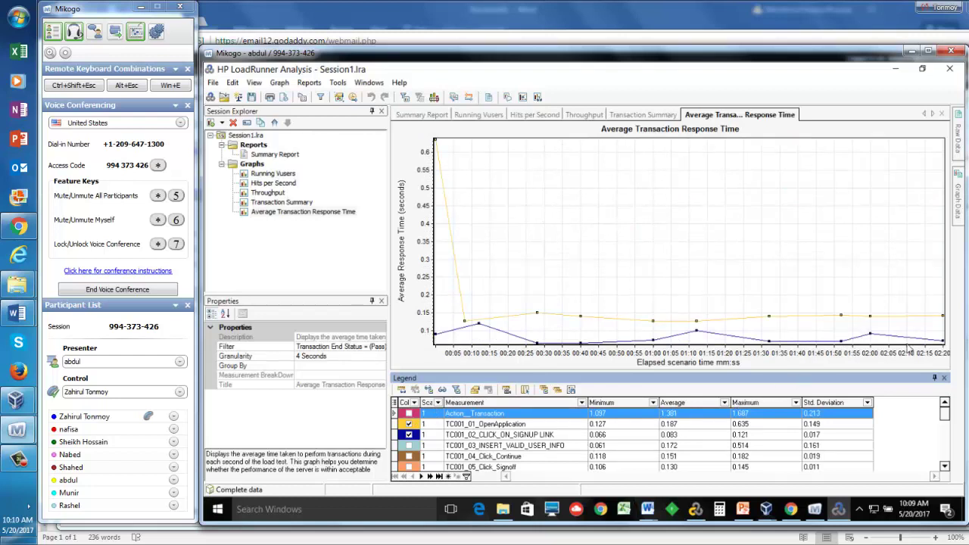
pyautogui.click(409, 414)
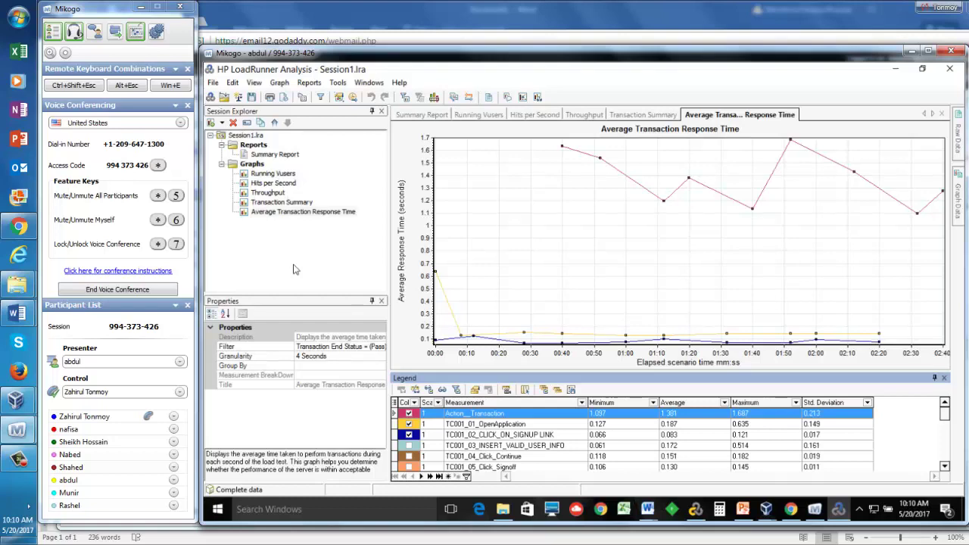
# Step: Check the Summary Report and return to the Average Transaction Response Time graph
pyautogui.click(274, 154)
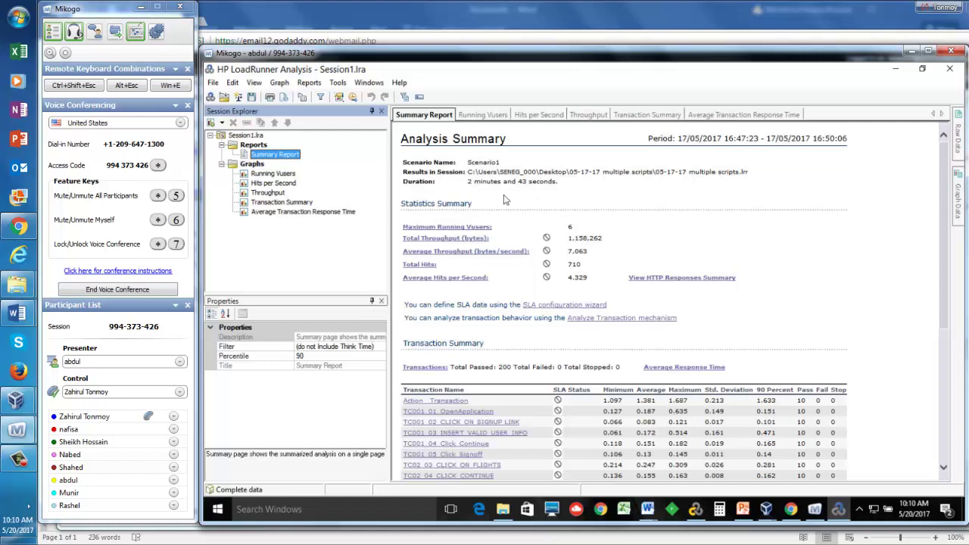
pyautogui.click(303, 212)
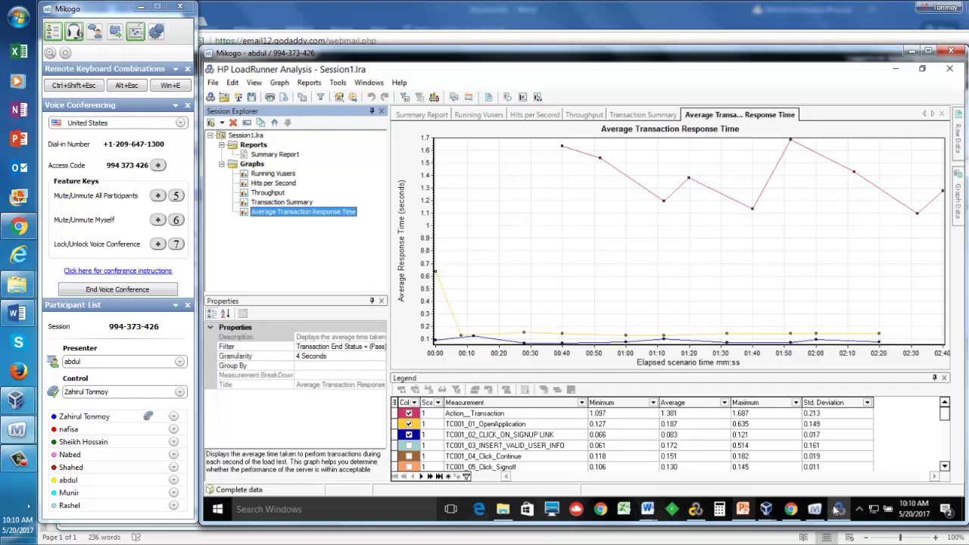
# Step: Plot the vuser_end_Transaction, vuser_init_Transaction and TC03_05_CLICK_SIGNOFF measurements on the response time graph
pyautogui.click(944, 468)
pyautogui.click(944, 468)
pyautogui.click(944, 468)
pyautogui.click(944, 468)
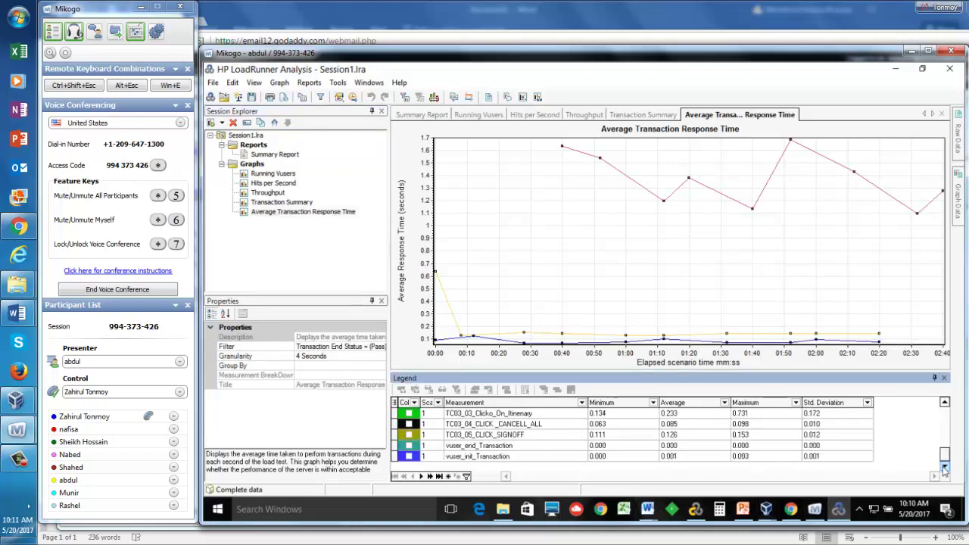
pyautogui.click(409, 446)
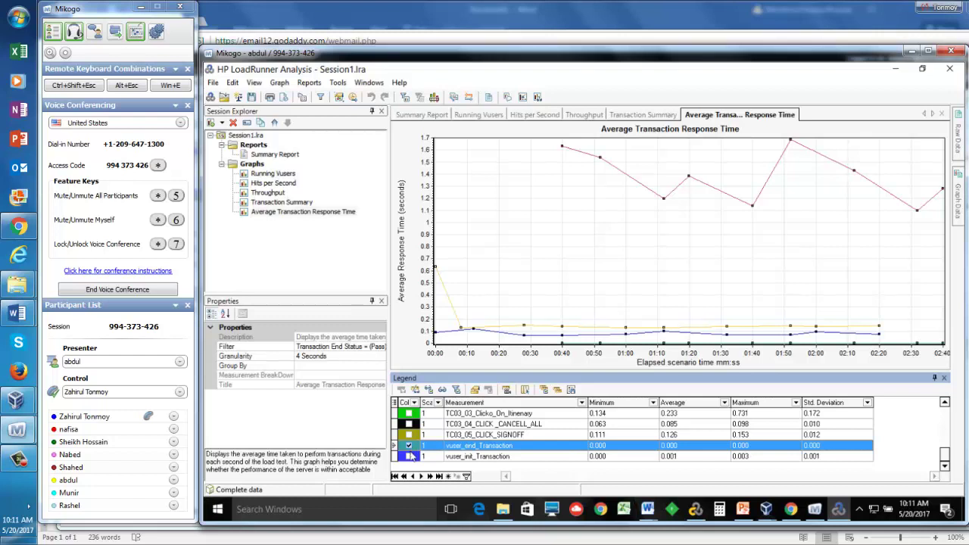
pyautogui.click(409, 456)
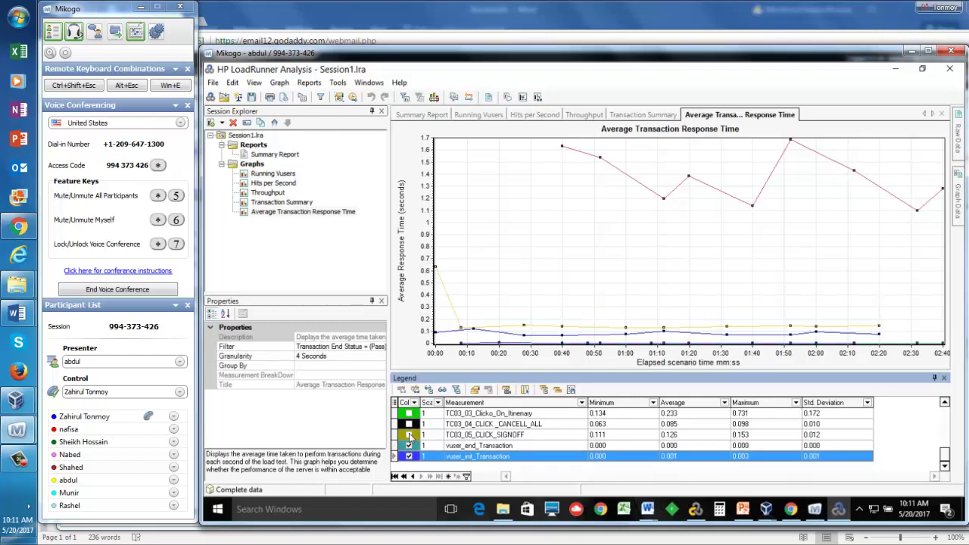
pyautogui.click(409, 437)
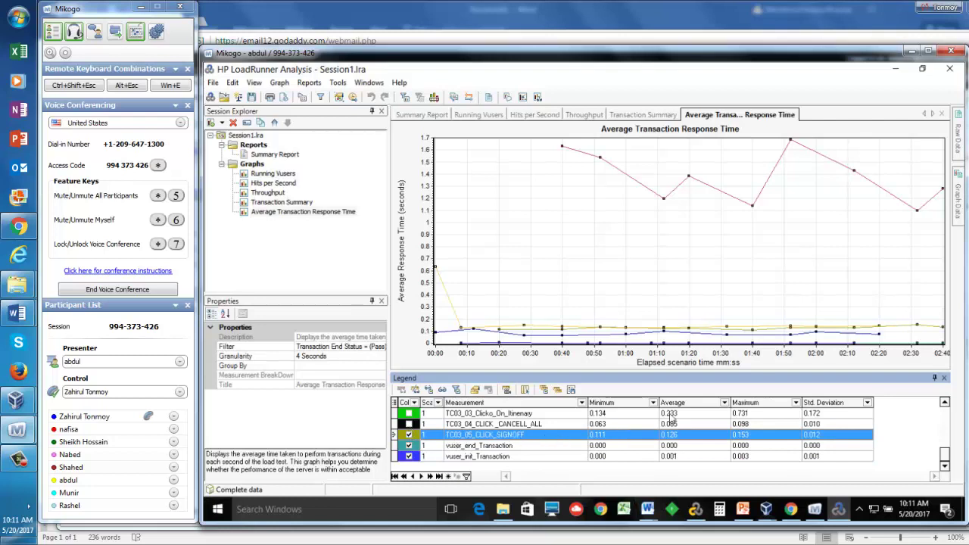
# Step: Remove the vuser_end_Transaction and vuser_init_Transaction measurements from the graph
pyautogui.click(410, 446)
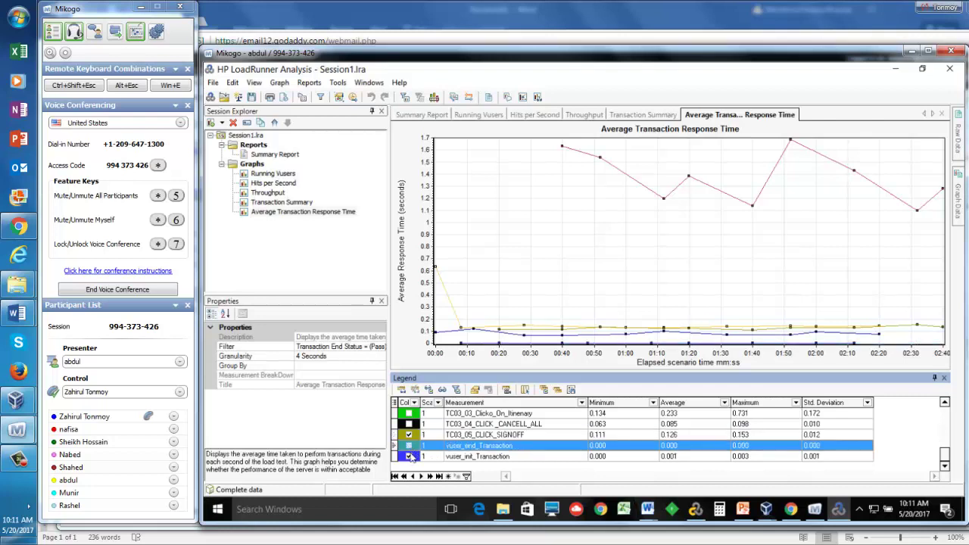
pyautogui.click(409, 457)
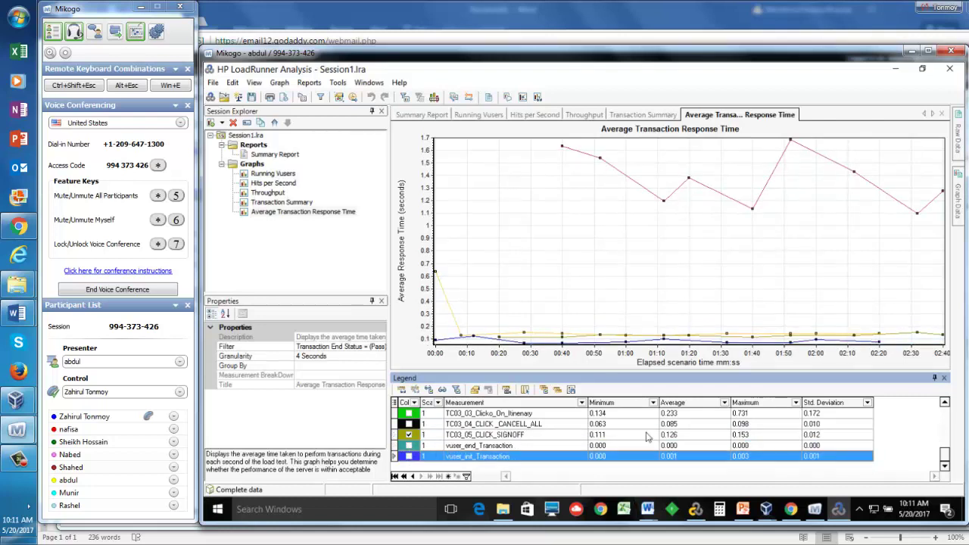
# Step: Plot the TC03_01_OpenApplication measurement on the response time graph
pyautogui.click(944, 402)
pyautogui.click(944, 402)
pyautogui.click(944, 402)
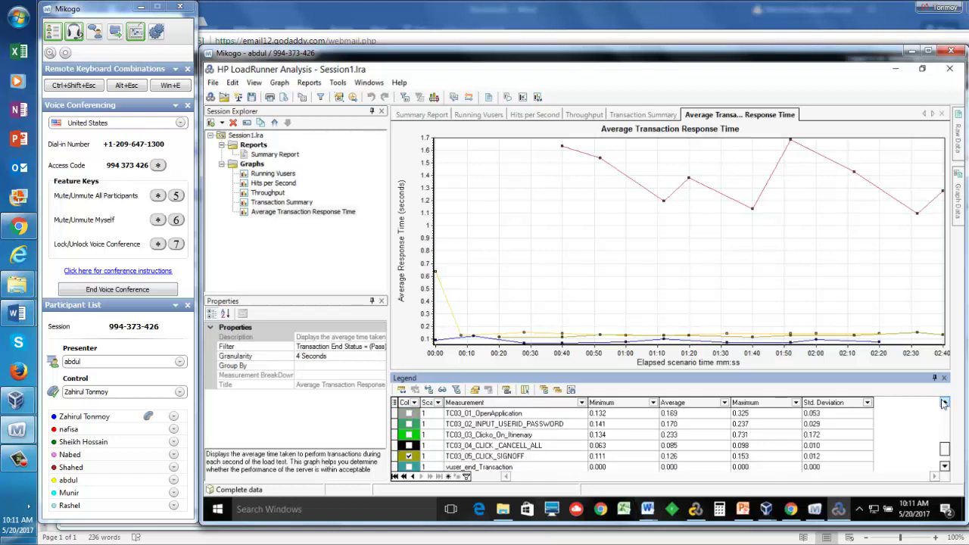
pyautogui.click(944, 402)
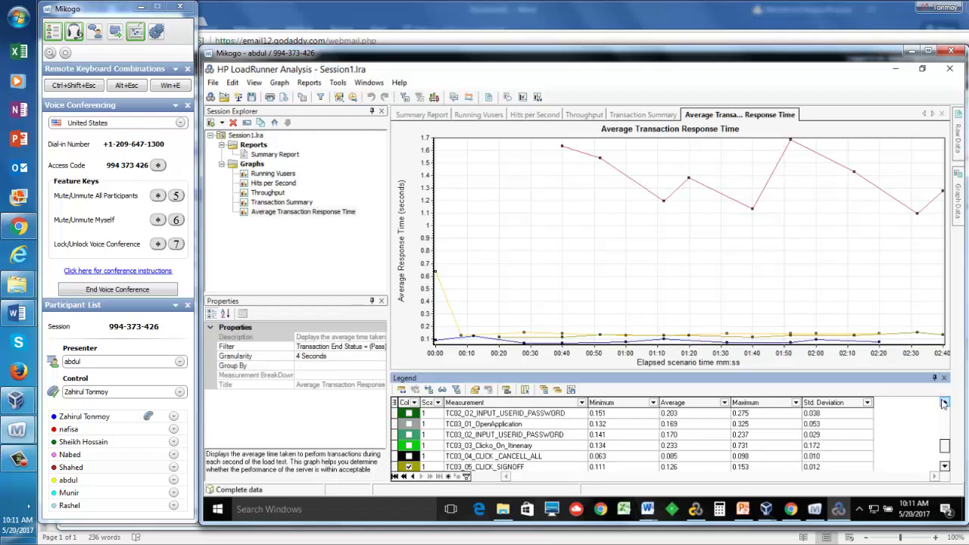
pyautogui.click(410, 424)
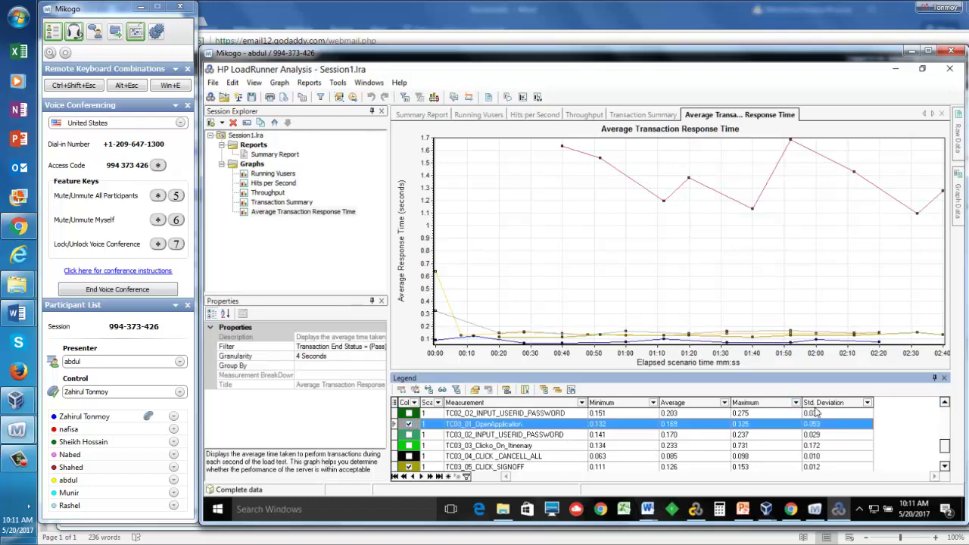
# Step: Plot the TC02_01_OpenApplication measurement on the response time graph
pyautogui.click(944, 405)
pyautogui.click(944, 405)
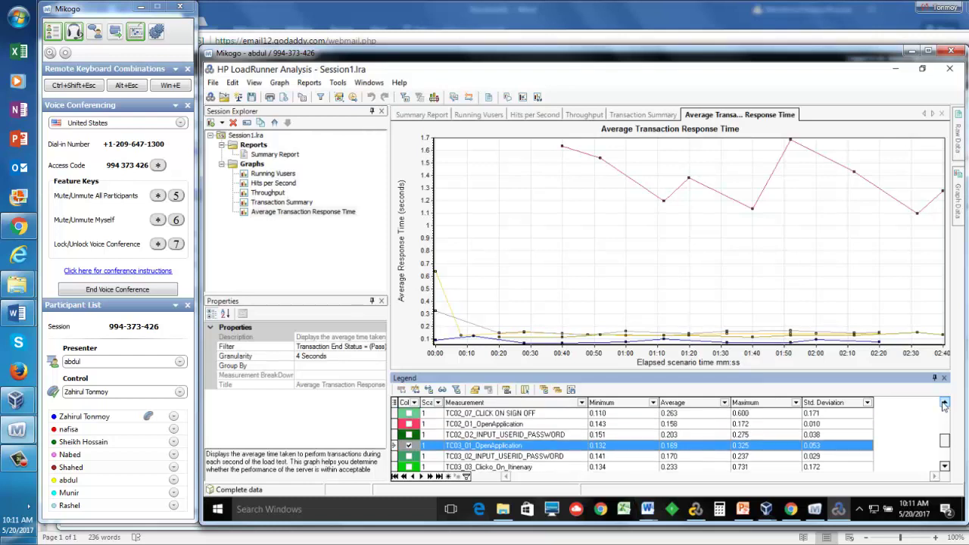
pyautogui.click(944, 405)
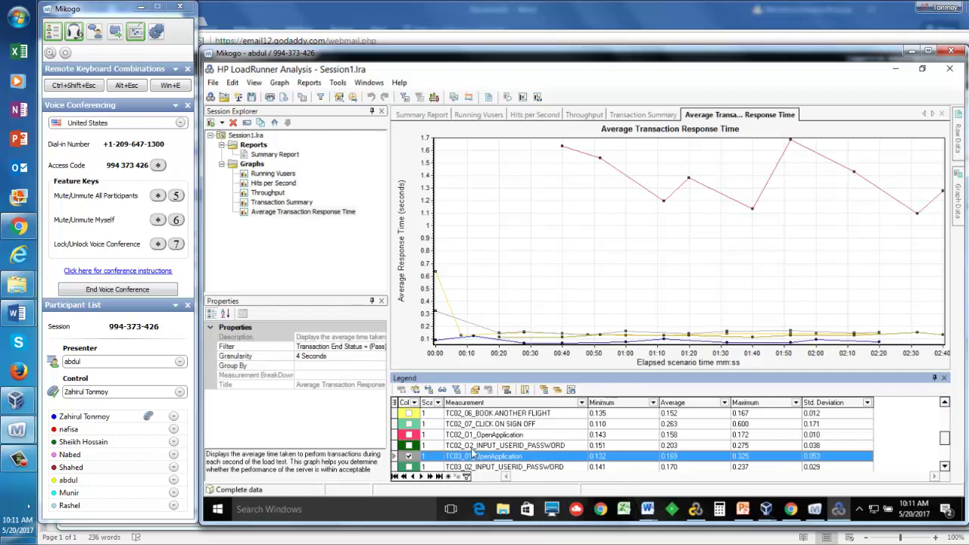
pyautogui.click(410, 437)
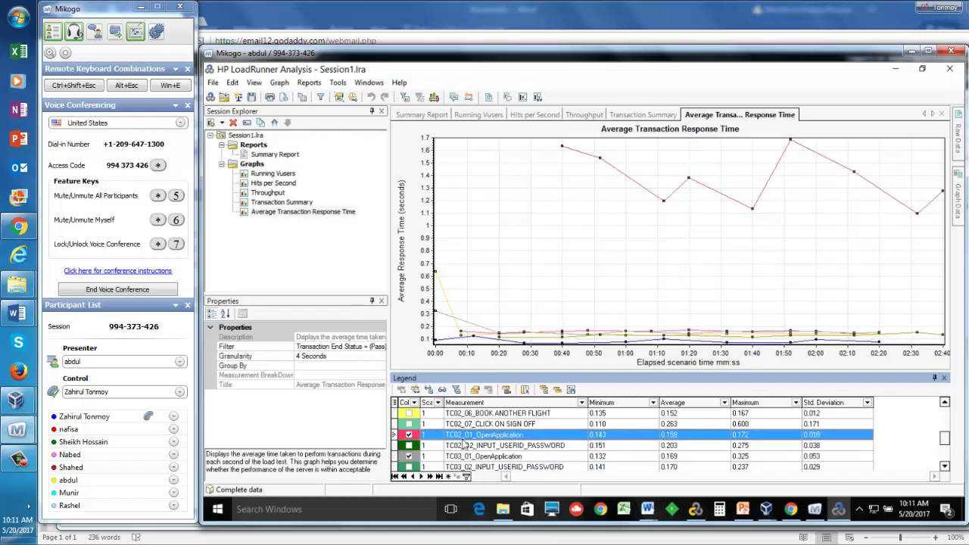
# Step: Plot the TC02_07_CLICK ON SIGN OFF, TC001_05_Click_Signoff, TC001_04_Click_Continue and TC001_03_INSERT_VALID_USER_INFO measurements on the response time graph
pyautogui.click(409, 425)
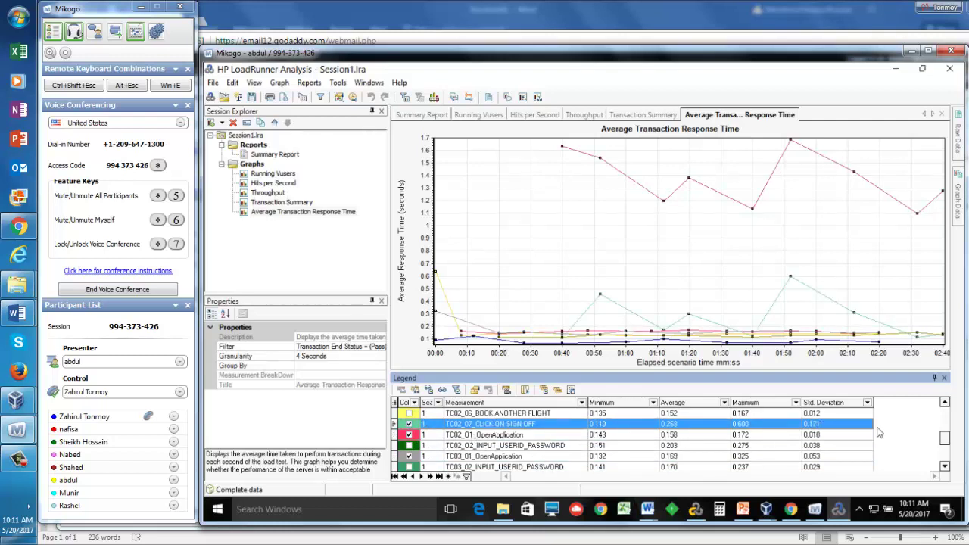
pyautogui.click(944, 404)
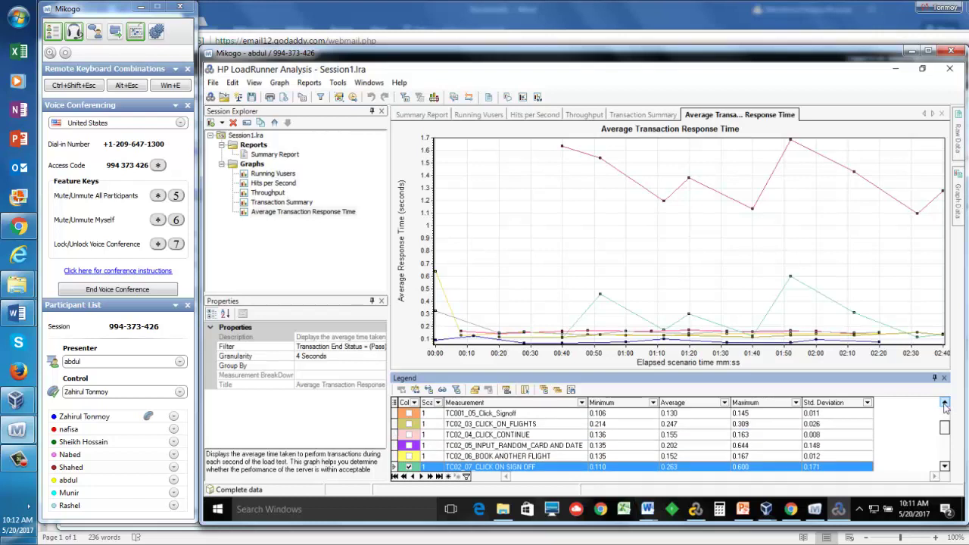
pyautogui.click(945, 404)
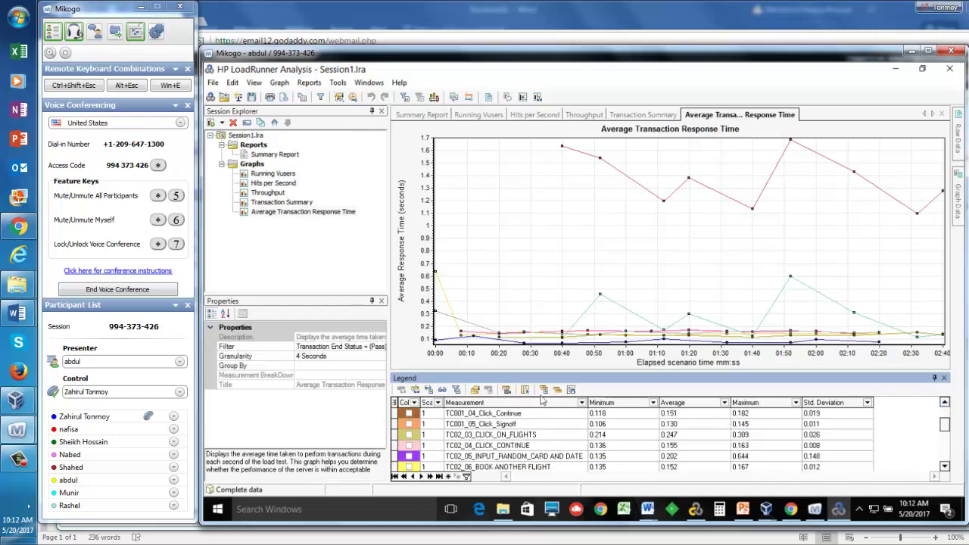
pyautogui.click(409, 424)
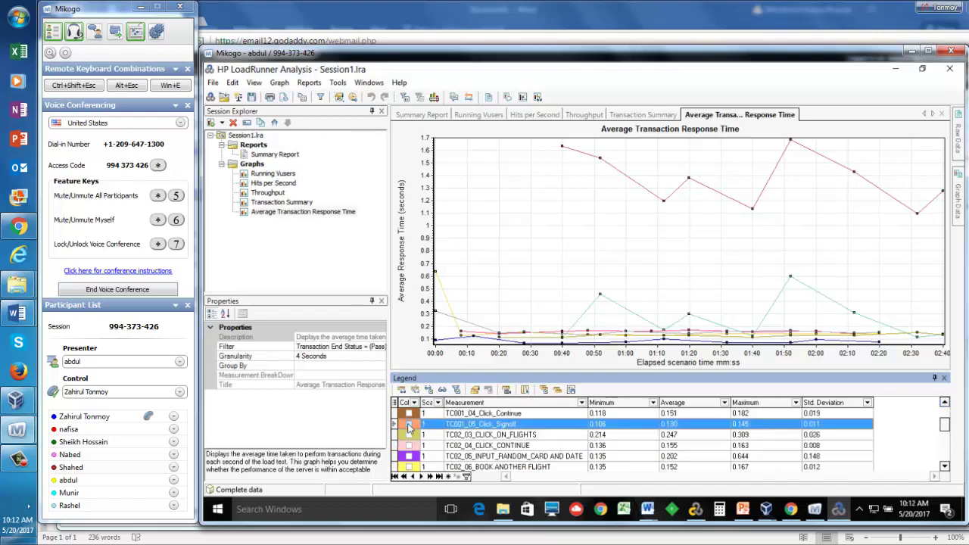
pyautogui.click(944, 404)
pyautogui.click(945, 404)
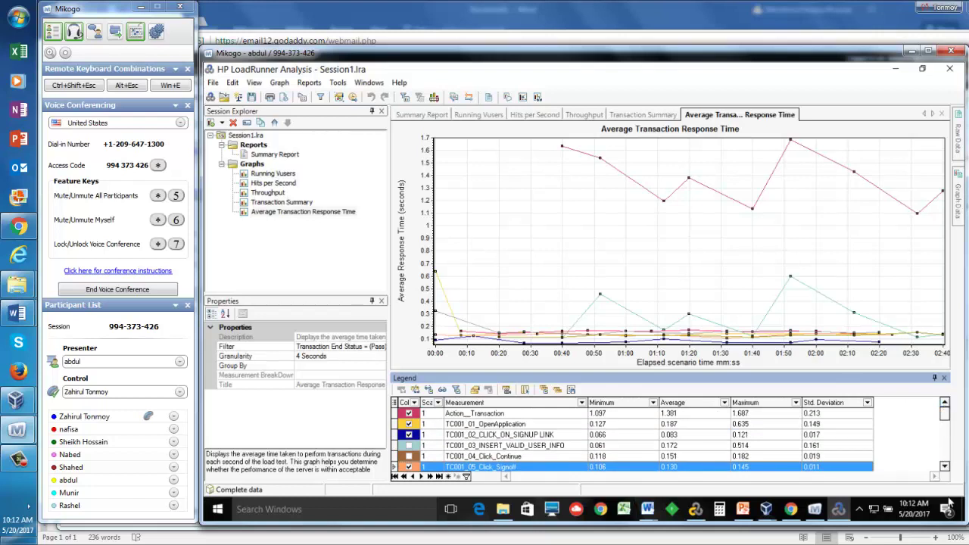
pyautogui.click(409, 456)
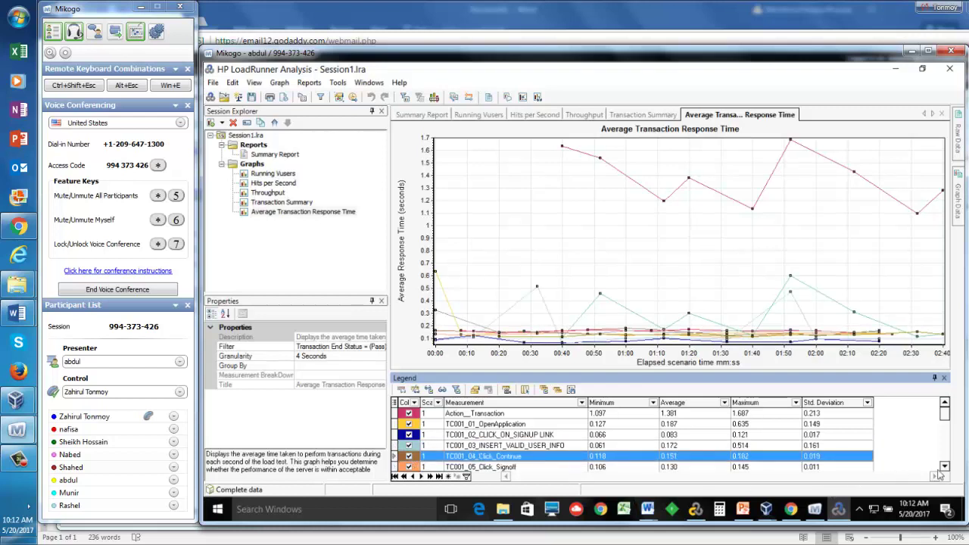
# Step: Plot the TC02_03_CLICK_ON_FLIGHTS and TC02_04_CLICK_CONTINUE measurements on the response time graph
pyautogui.scroll(-4, 945, 467)
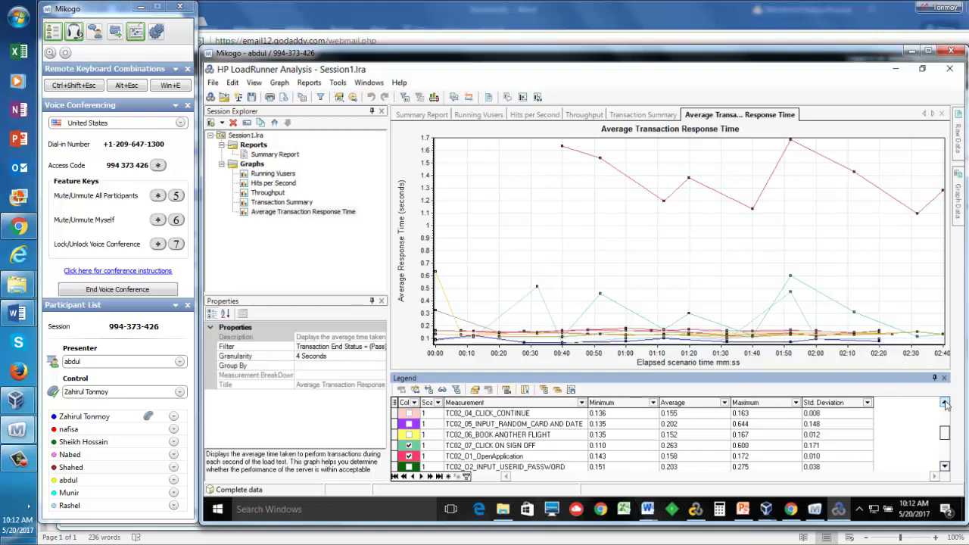
pyautogui.scroll(4, 945, 403)
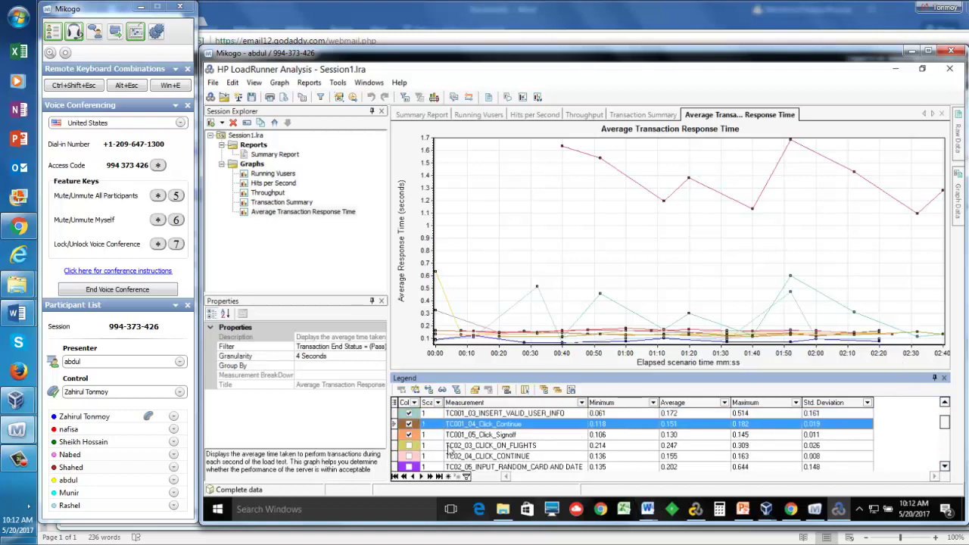
pyautogui.click(409, 446)
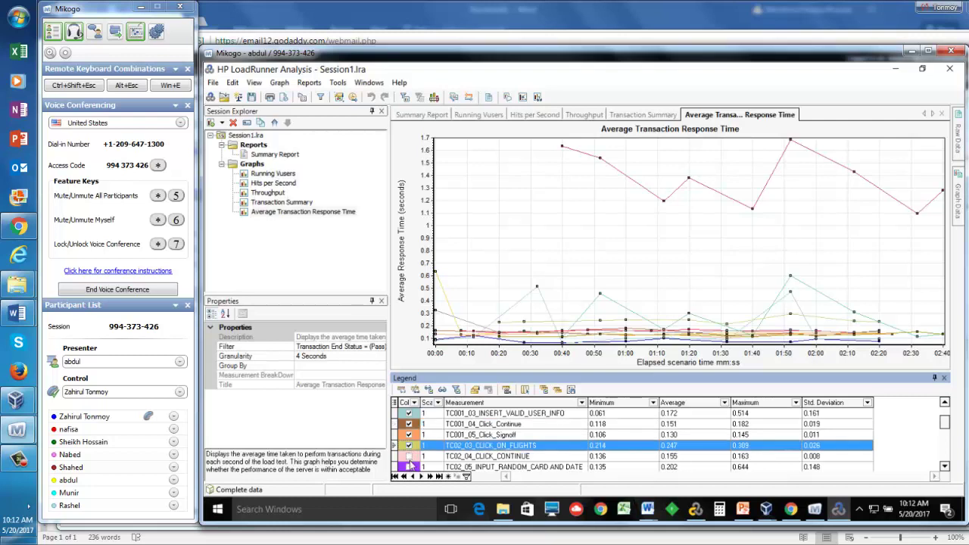
pyautogui.click(409, 457)
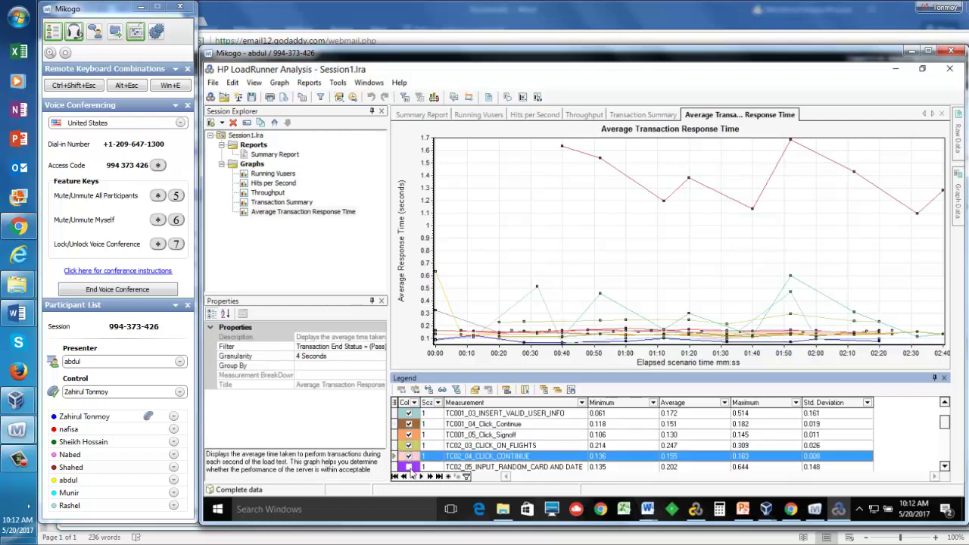
# Step: Plot the TC02_05_INPUT_RANDOM_CARD AND DATE and TC02_06_BOOK ANOTHER FLIGHT measurements on the response time graph
pyautogui.click(409, 467)
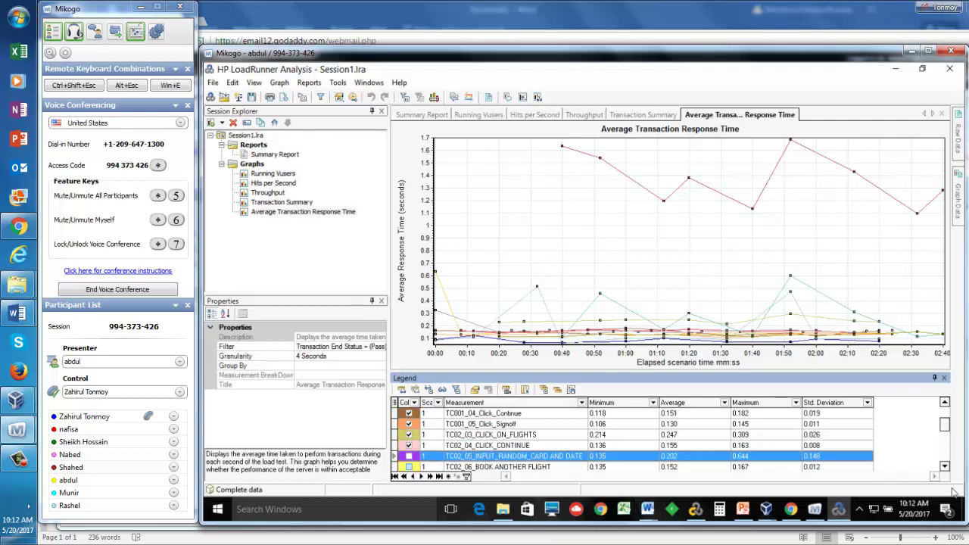
pyautogui.click(945, 467)
pyautogui.click(945, 467)
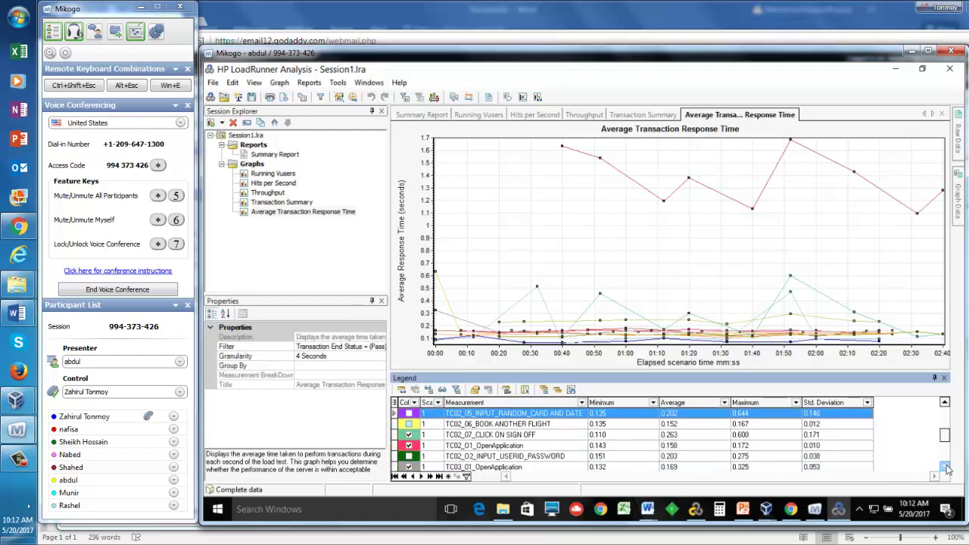
pyautogui.click(945, 467)
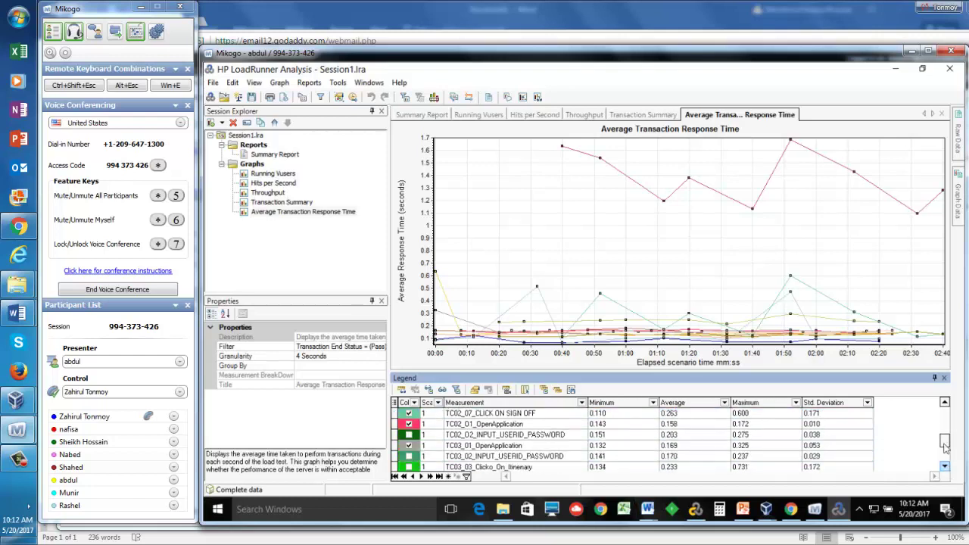
pyautogui.click(945, 403)
pyautogui.click(945, 404)
pyautogui.click(945, 403)
pyautogui.click(945, 403)
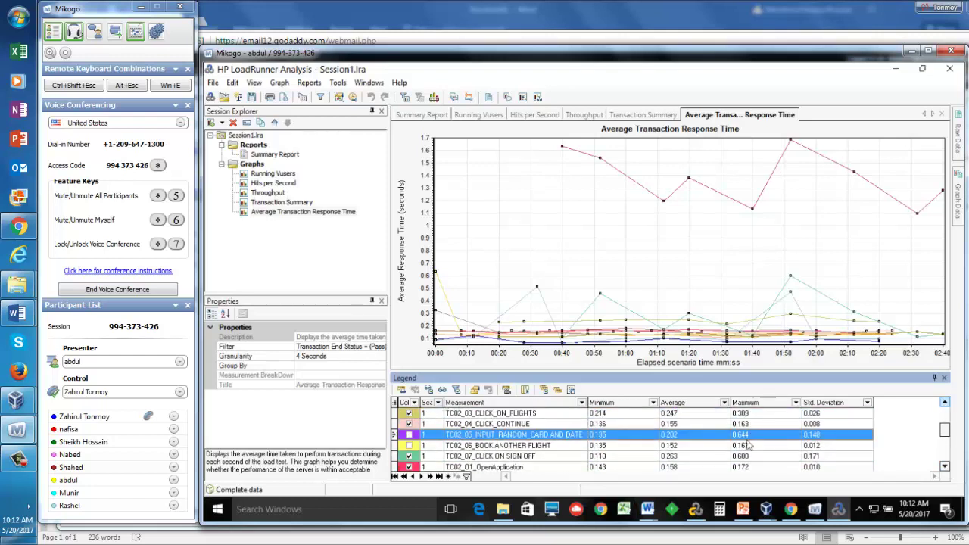
pyautogui.click(409, 436)
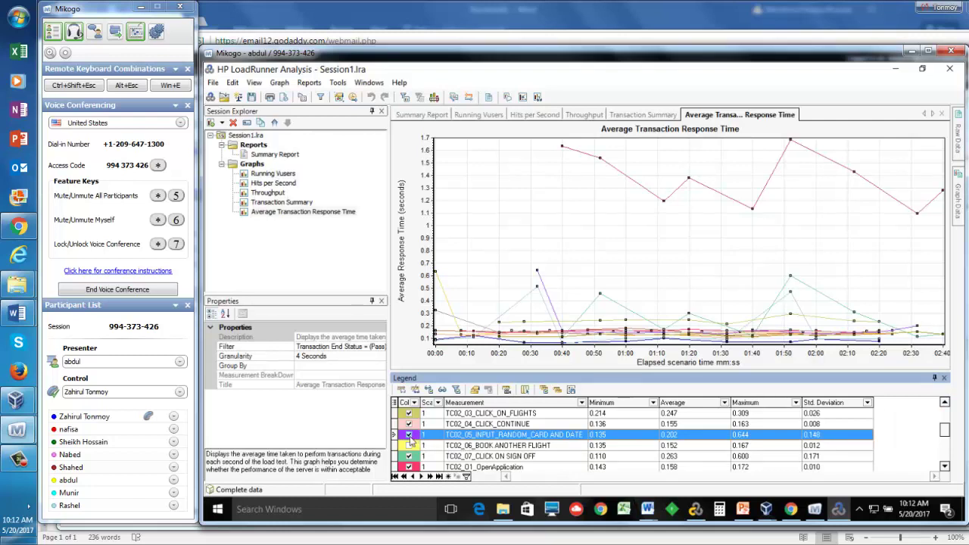
pyautogui.click(410, 444)
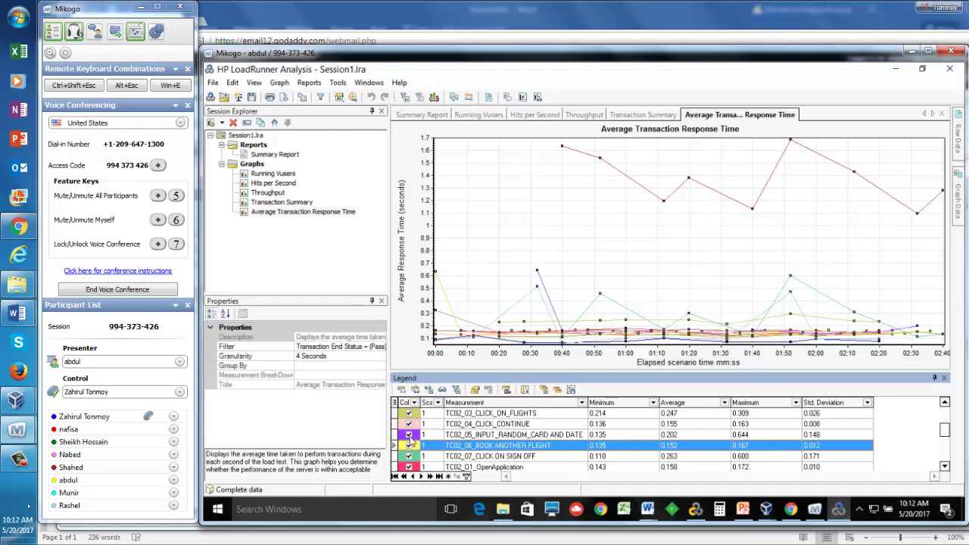
# Step: Plot the TC02_02_INPUT_USERID_PASSWORD, TC03_02_INPUT_USERID_PASSWORD, TC03_03_Clicko_On_Itinenary and TC03_04_CLICK_CANCELL_ALL measurements on the response time graph
pyautogui.press('Down')
pyautogui.press('Down')
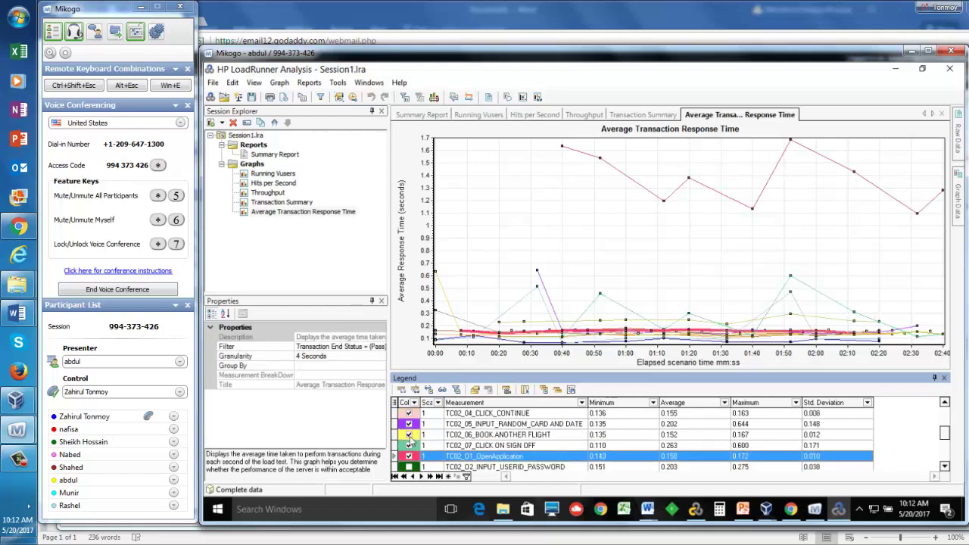
pyautogui.press('Down')
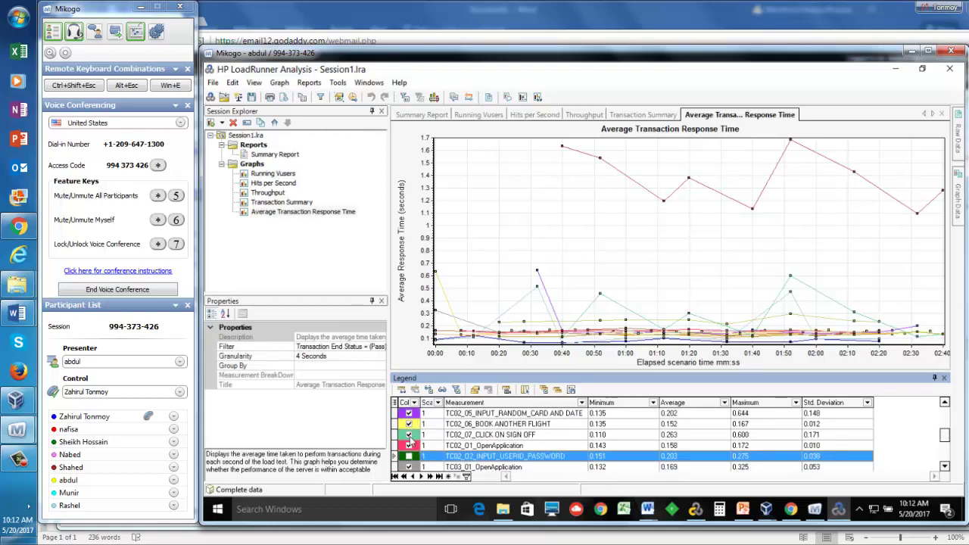
pyautogui.press('Down')
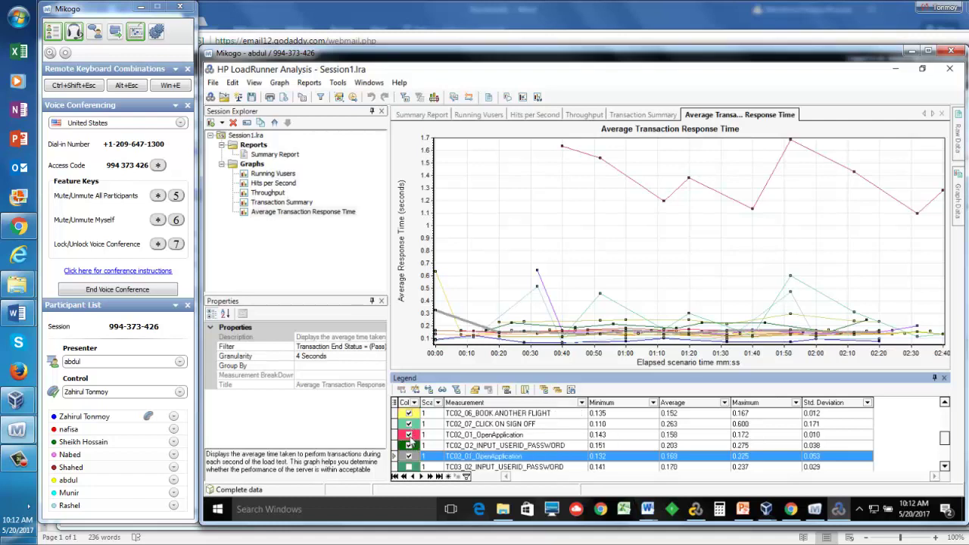
pyautogui.press('Down')
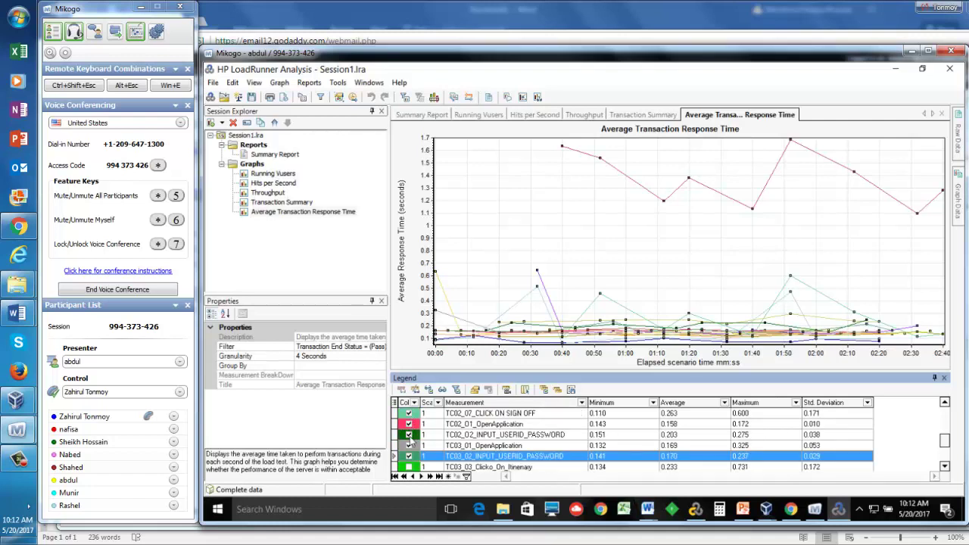
pyautogui.press('Down')
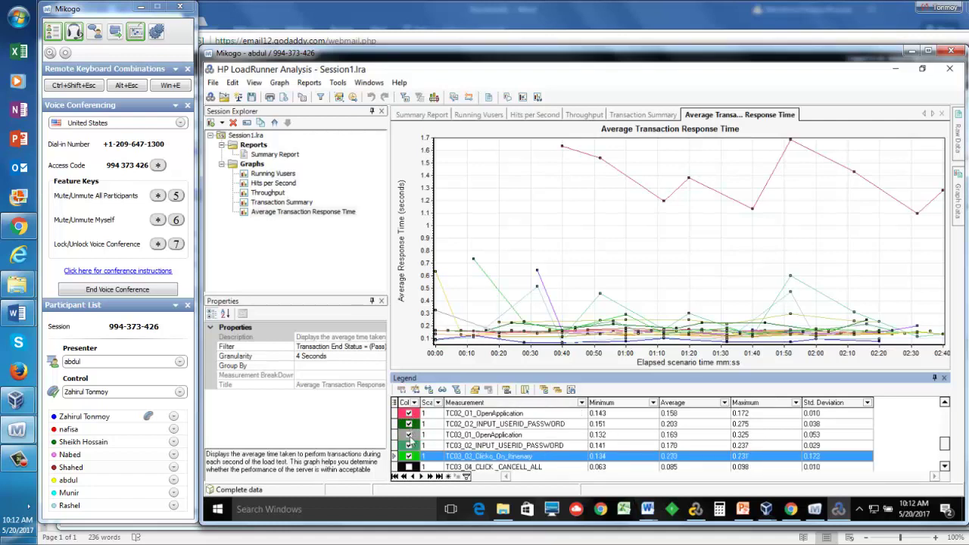
pyautogui.press('Down')
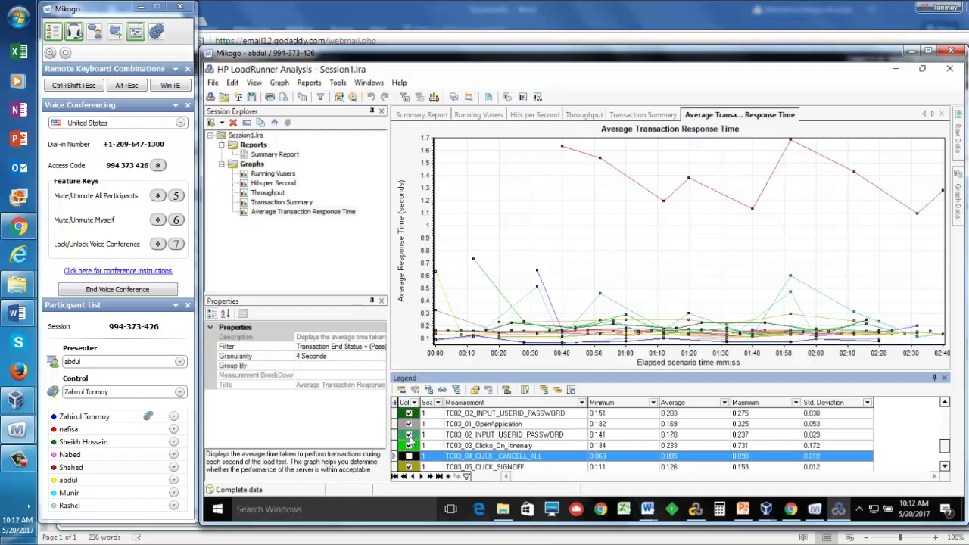
pyautogui.press('Down')
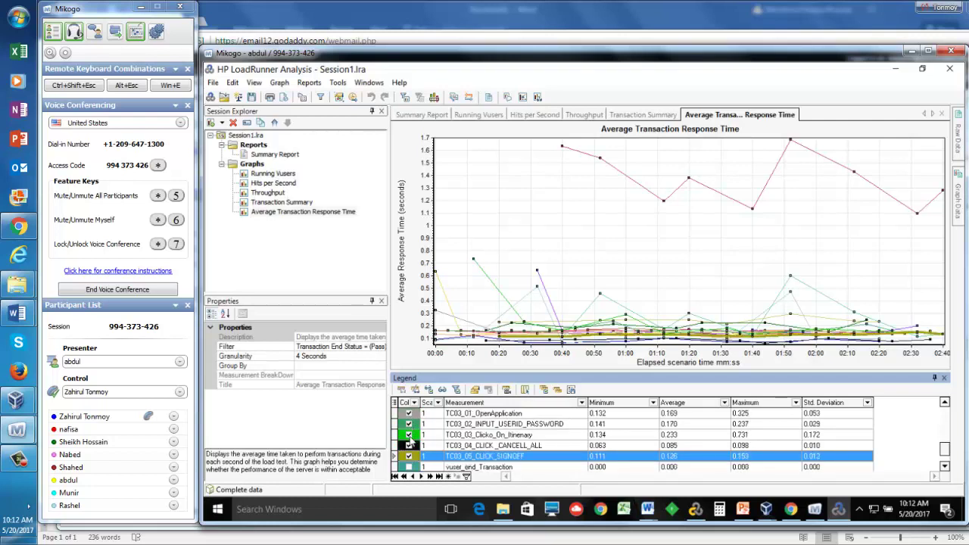
# Step: Add the vuser_end_Transaction and vuser_init_Transaction measurements to the response time graph
pyautogui.press('Down')
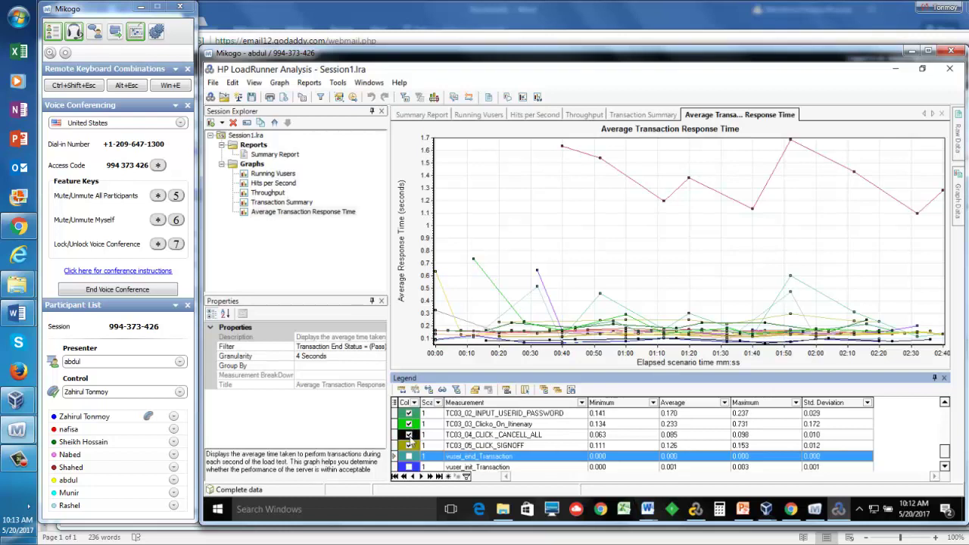
pyautogui.press('Down')
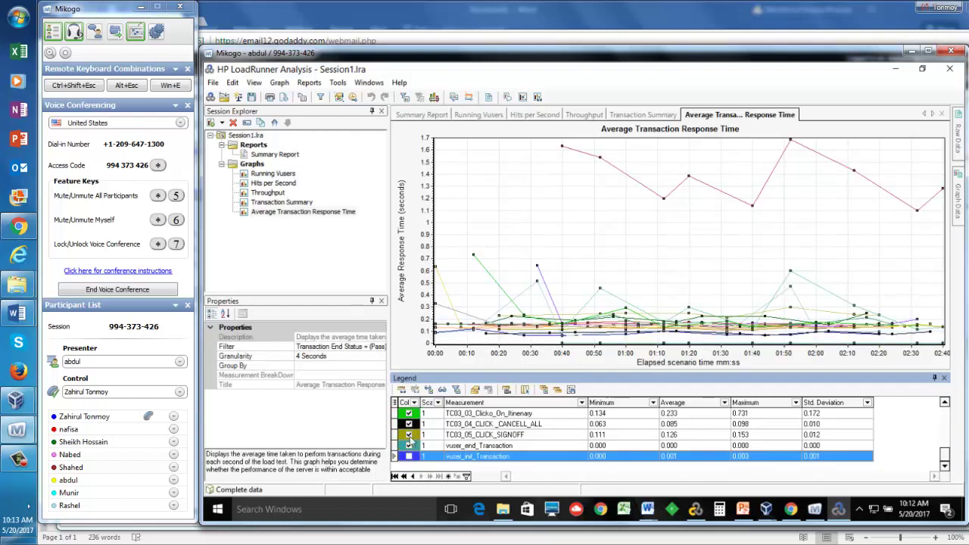
pyautogui.press('space')
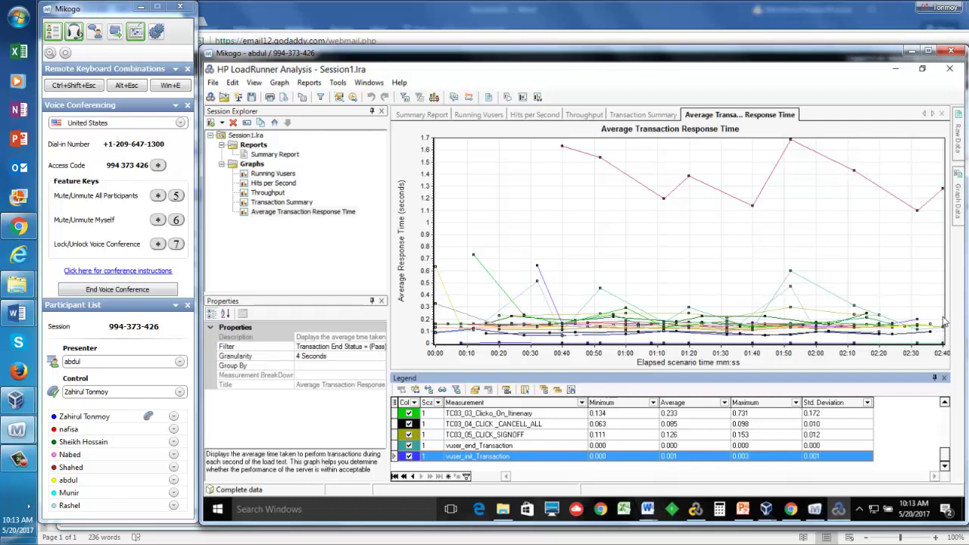
# Step: Set the time display of the Average Transaction Response Time graph to absolute time in its display options
pyautogui.click(913, 232)
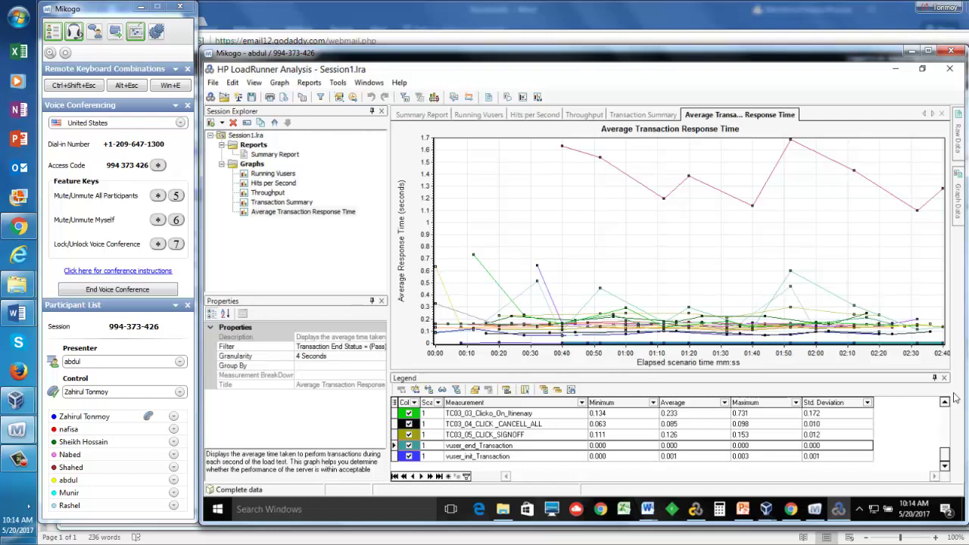
pyautogui.rightClick(649, 264)
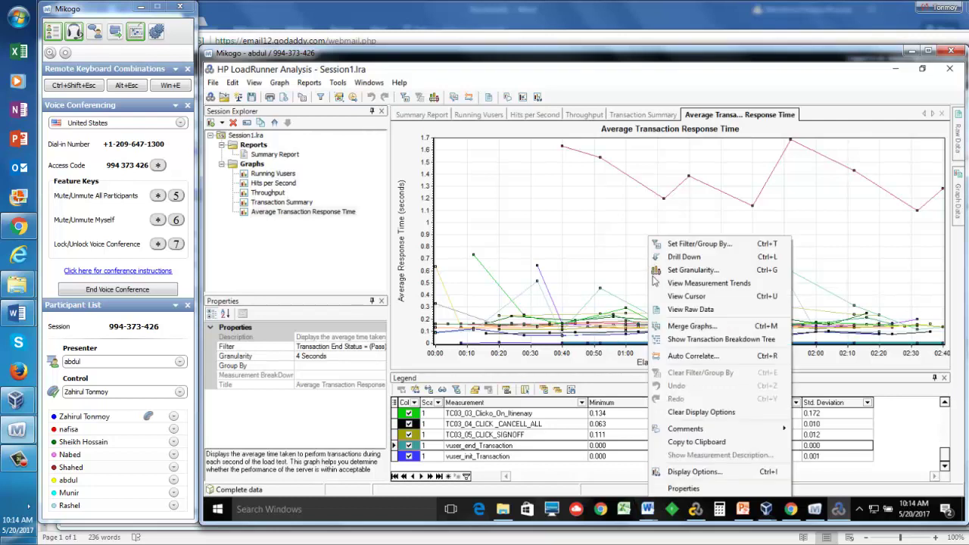
pyautogui.click(697, 473)
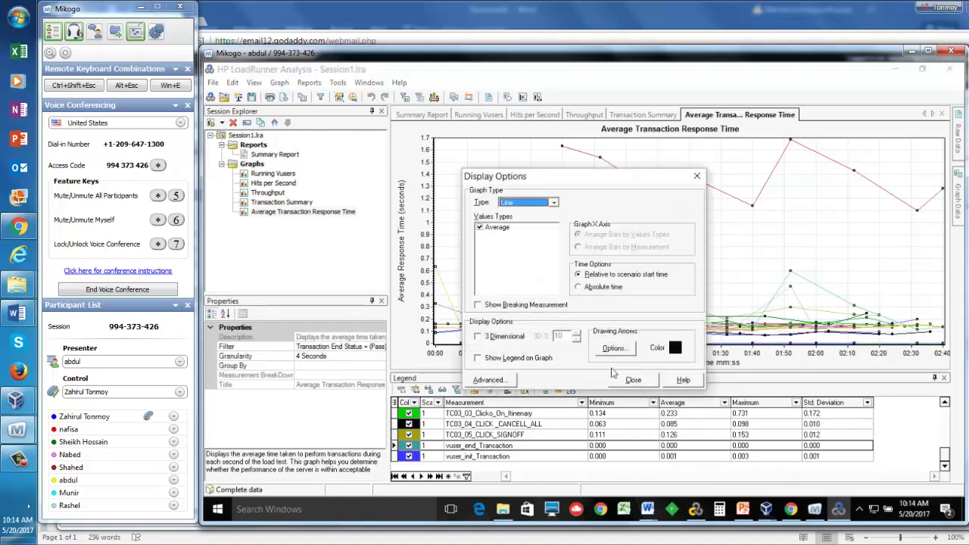
pyautogui.click(578, 288)
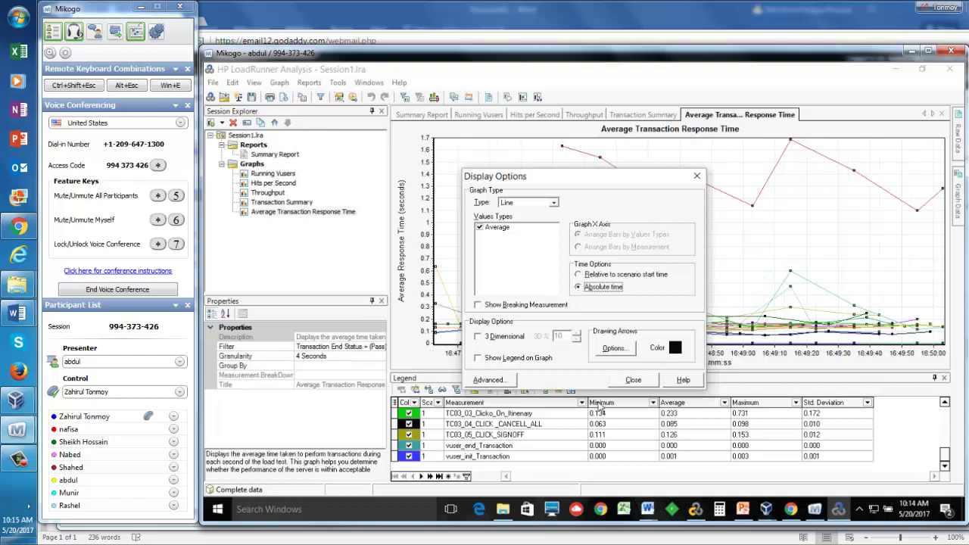
pyautogui.click(632, 380)
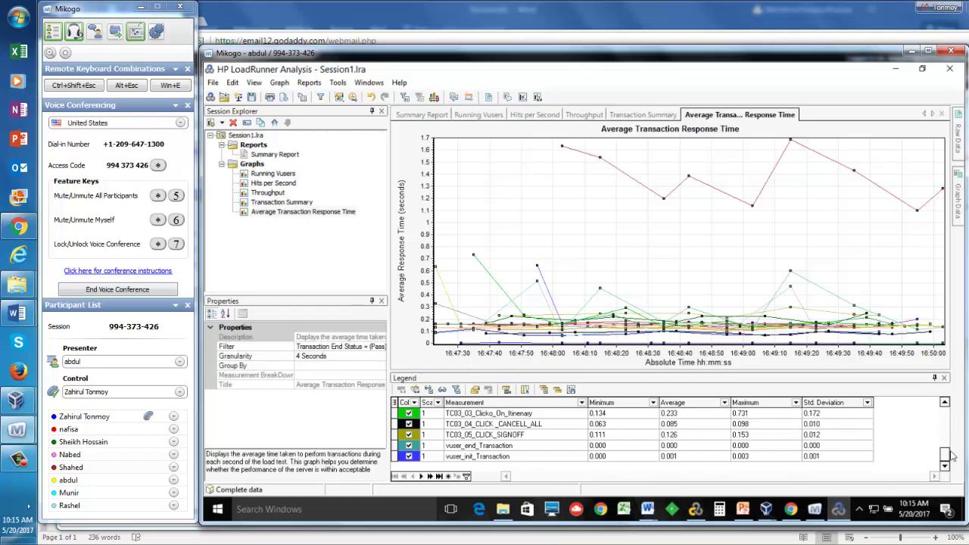
# Step: Hide the Action_Transaction, TC001_03_INSERT_VALID_USER_INFO, TC001_04_Click_Continue and TC001_05_Click_Signoff measurements on the response time graph
pyautogui.moveTo(952, 455); pyautogui.dragTo(952, 415)
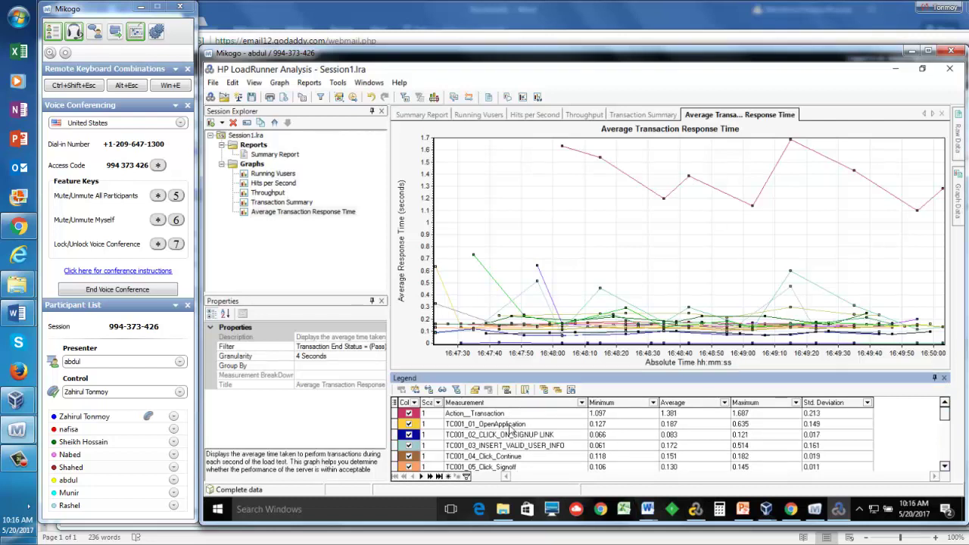
pyautogui.click(408, 414)
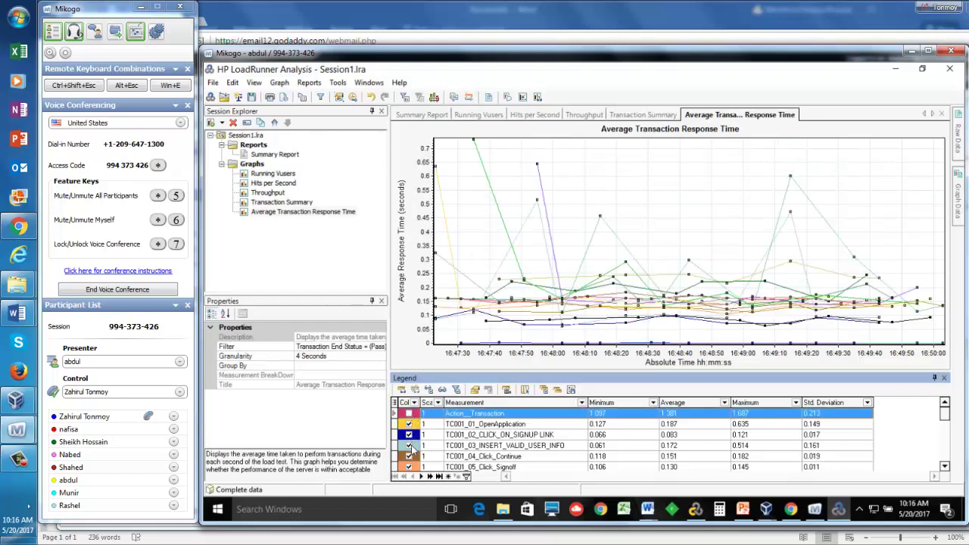
pyautogui.click(409, 446)
pyautogui.click(409, 456)
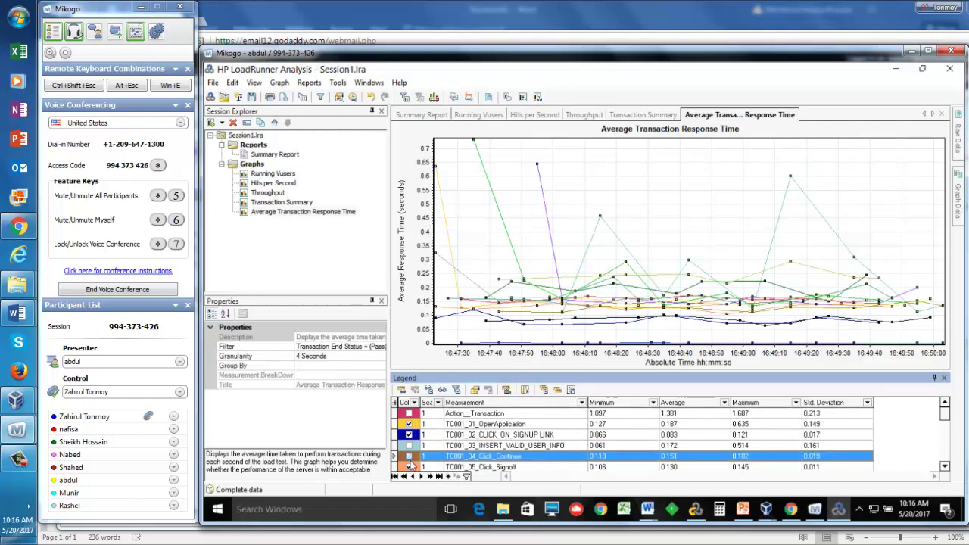
pyautogui.click(410, 465)
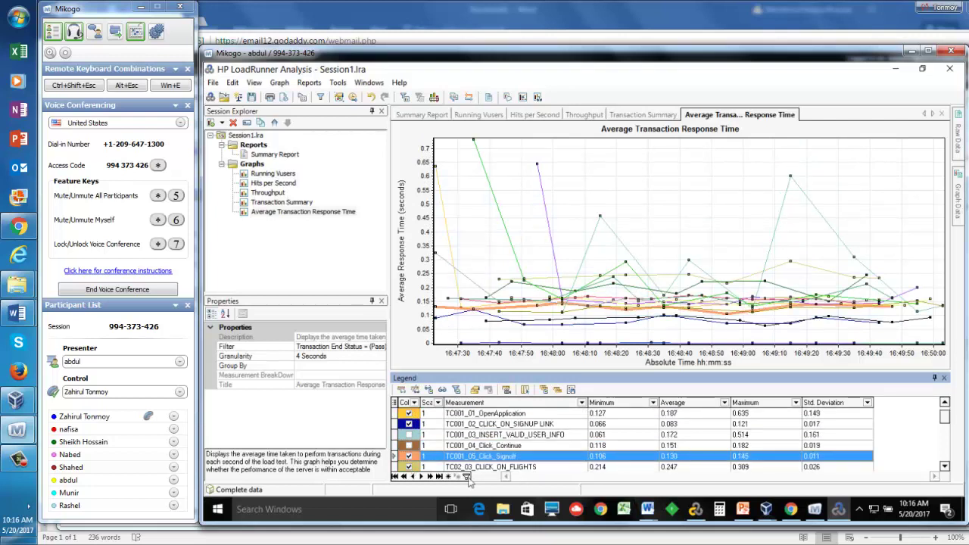
pyautogui.click(409, 457)
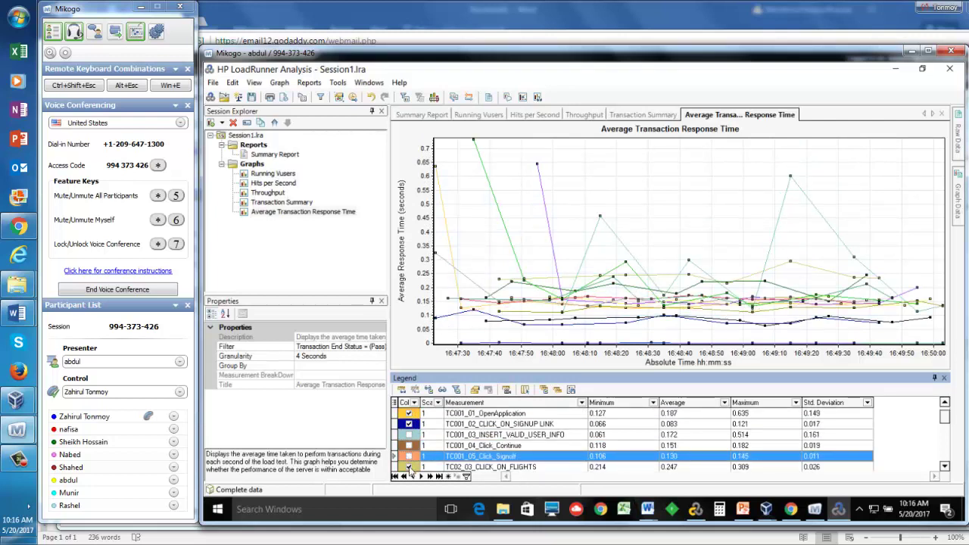
# Step: Hide the TC02_03_CLICK_ON_FLIGHTS, TC02_04_CLICK_CONTINUE, TC02_05_INPUT_RANDOM_CARD AND DATE and TC02_06_BOOK ANOTHER FLIGHT measurements on the graph
pyautogui.click(409, 468)
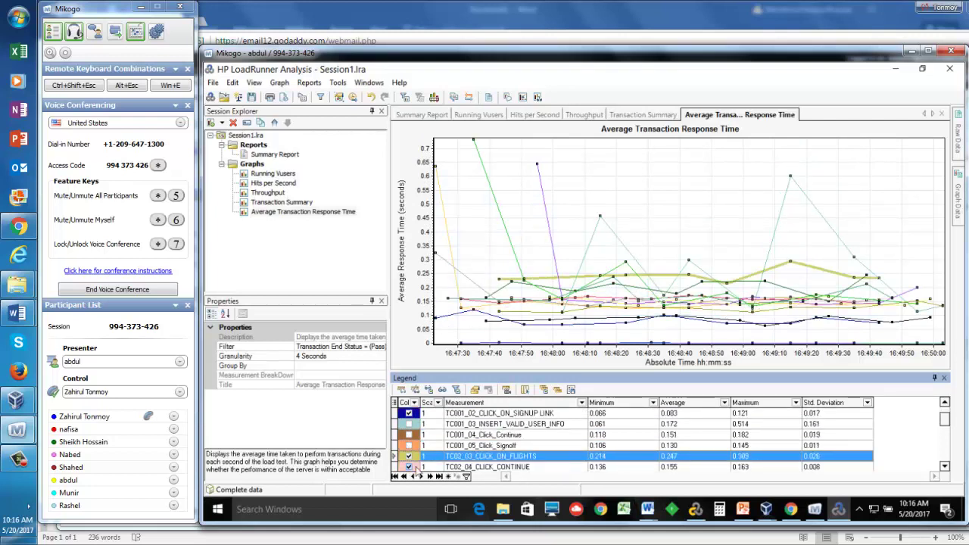
pyautogui.press('space')
pyautogui.click(524, 470)
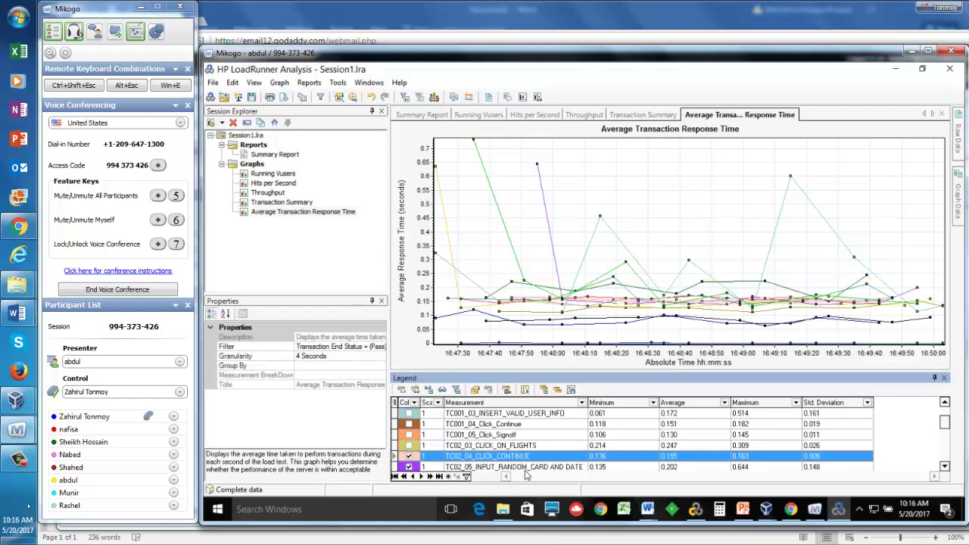
pyautogui.press('space')
pyautogui.press('space')
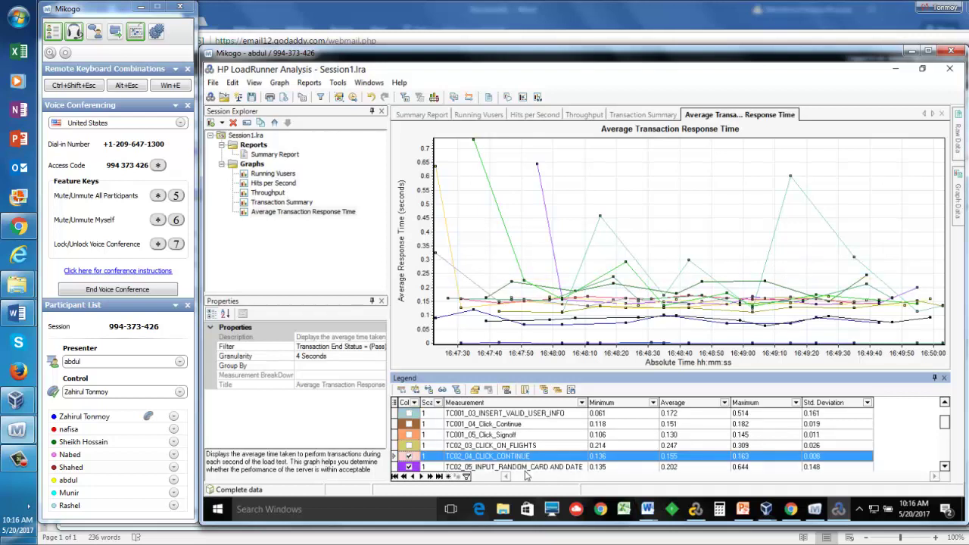
pyautogui.click(526, 469)
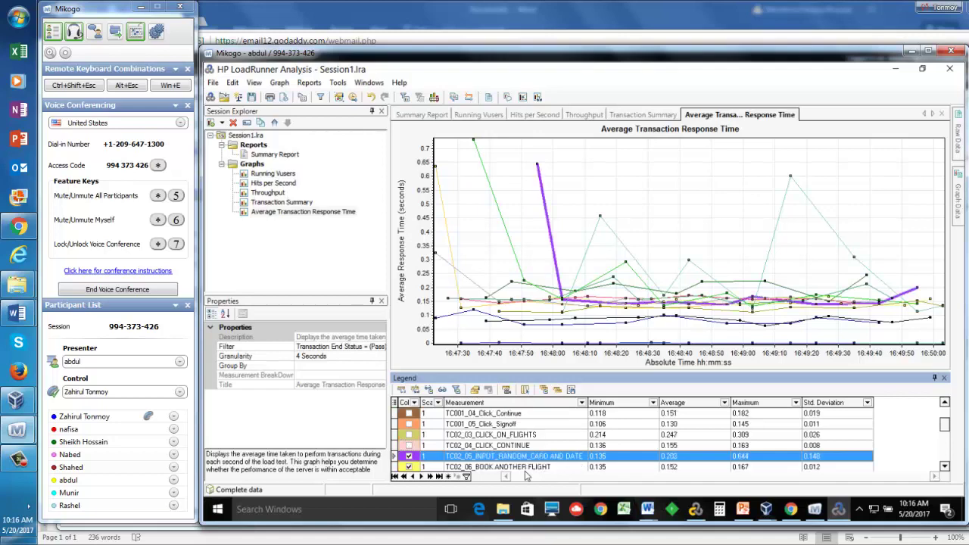
pyautogui.press('space')
pyautogui.click(526, 470)
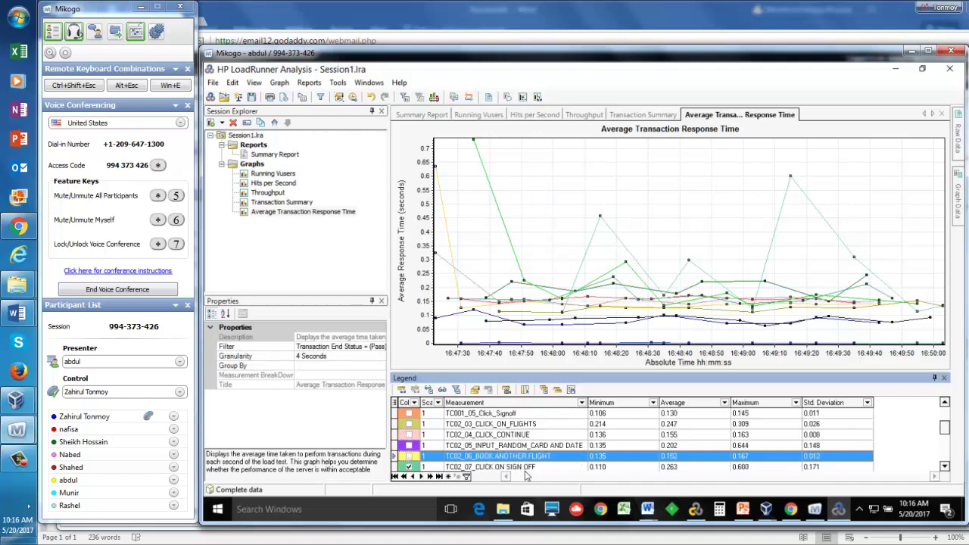
# Step: Hide the TC02_07_CLICK ON SIGN OFF, TC02_01_OpenApplication and TC02_02_INPUT_USERID_PASSWORD measurements on the response time graph
pyautogui.click(527, 470)
pyautogui.press('space')
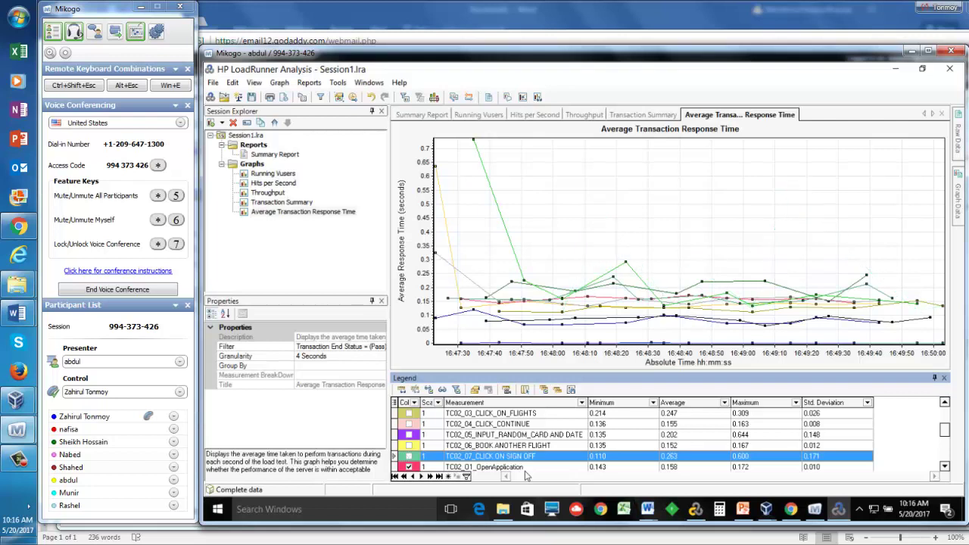
pyautogui.click(526, 469)
pyautogui.press('space')
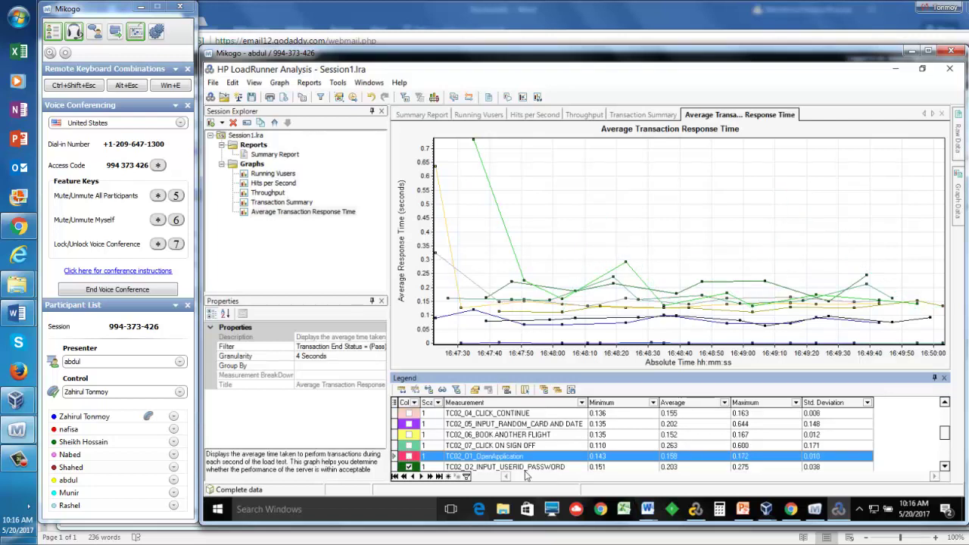
pyautogui.click(526, 468)
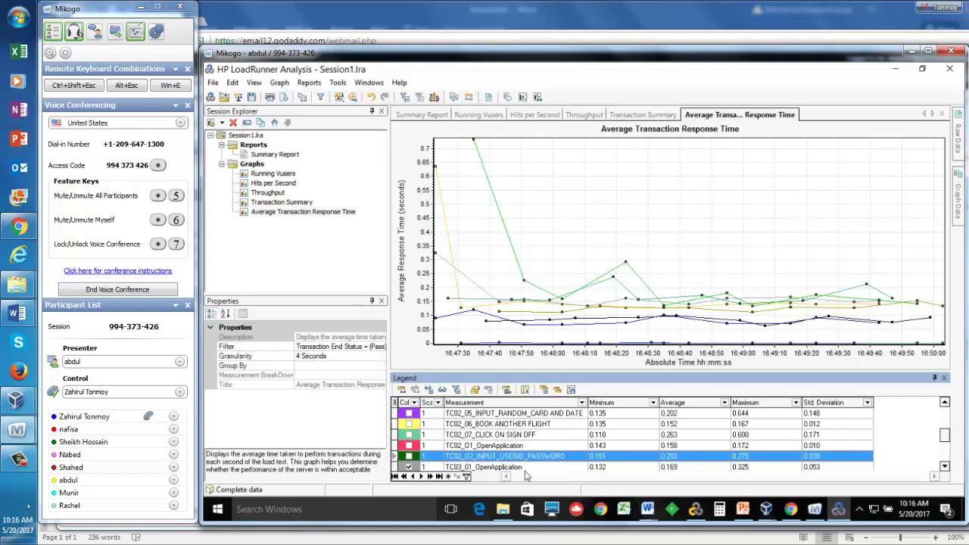
# Step: Hide all TC03 measurements, from TC03_01_OpenApplication through TC03_05_CLICK_SIGNOFF, on the response time graph
pyautogui.click(526, 470)
pyautogui.click(525, 469)
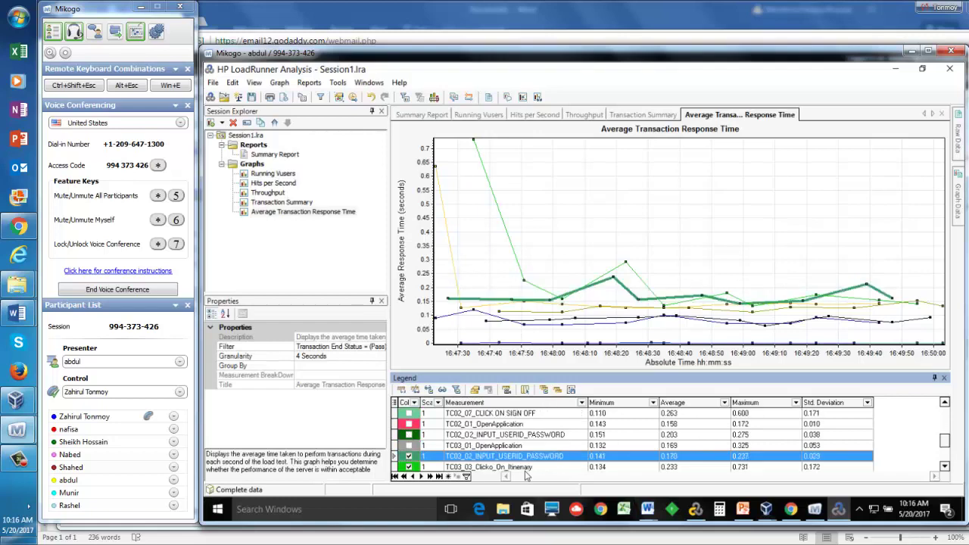
pyautogui.press('space')
pyautogui.click(526, 470)
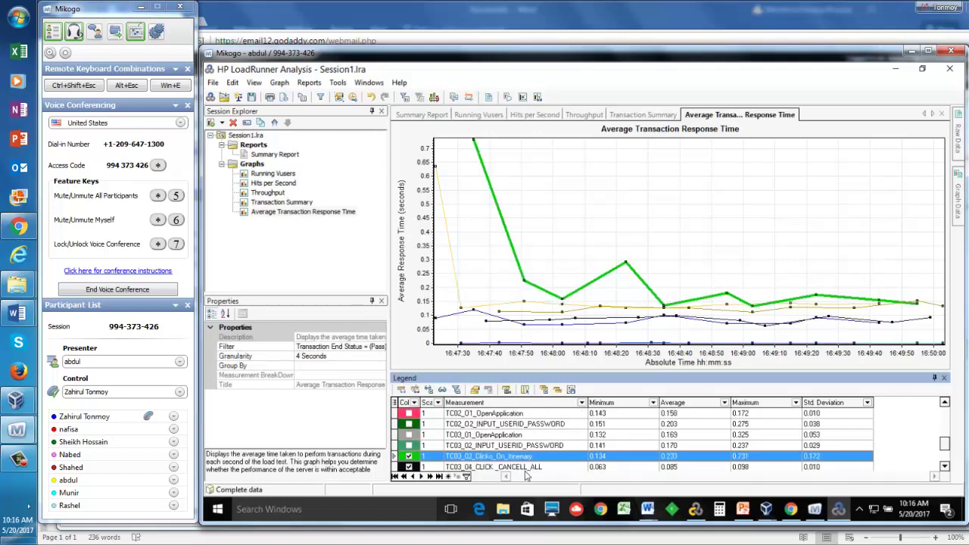
pyautogui.press('space')
pyautogui.click(527, 470)
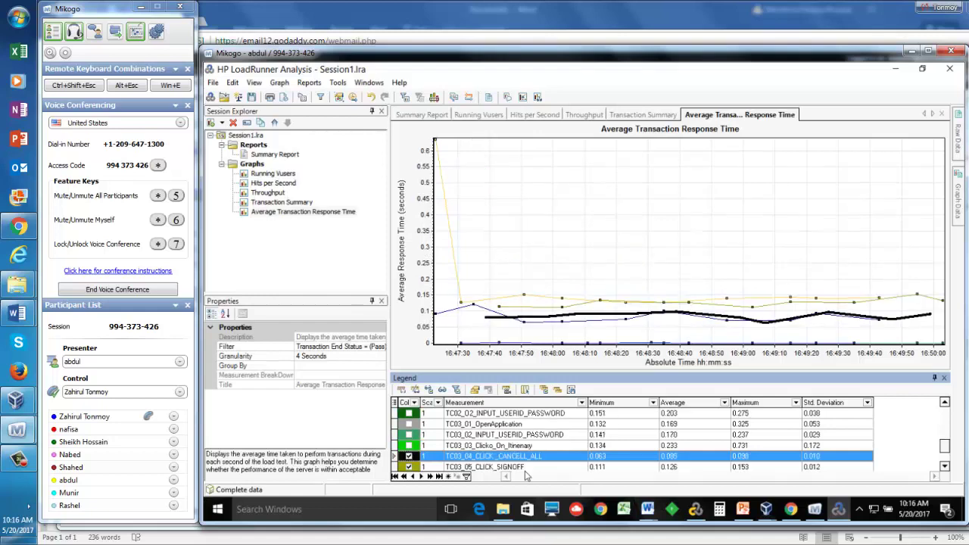
pyautogui.press('space')
pyautogui.click(525, 471)
pyautogui.press('space')
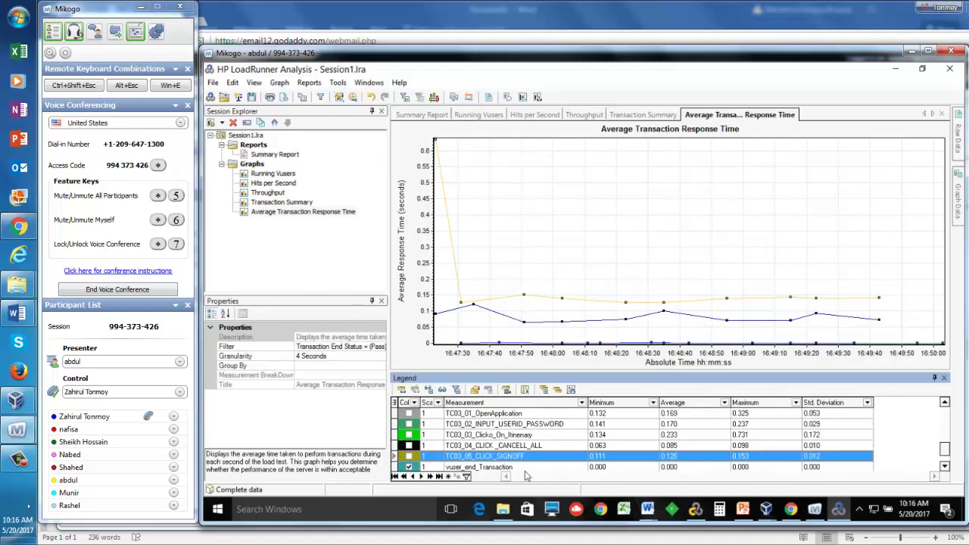
# Step: Hide the vuser_end_Transaction and vuser_init_Transaction measurements, and return to the Action_Transaction row in the legend
pyautogui.click(526, 471)
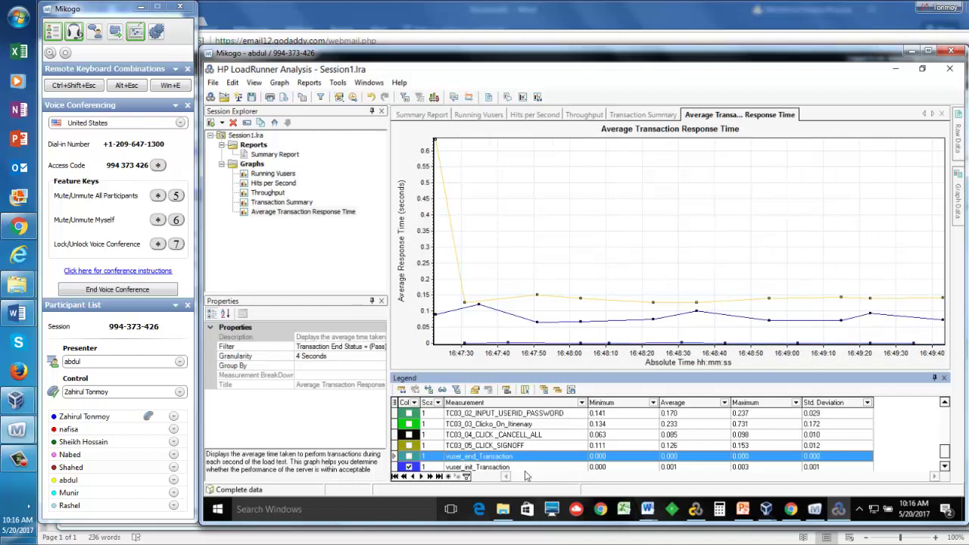
pyautogui.press('space')
pyautogui.click(526, 469)
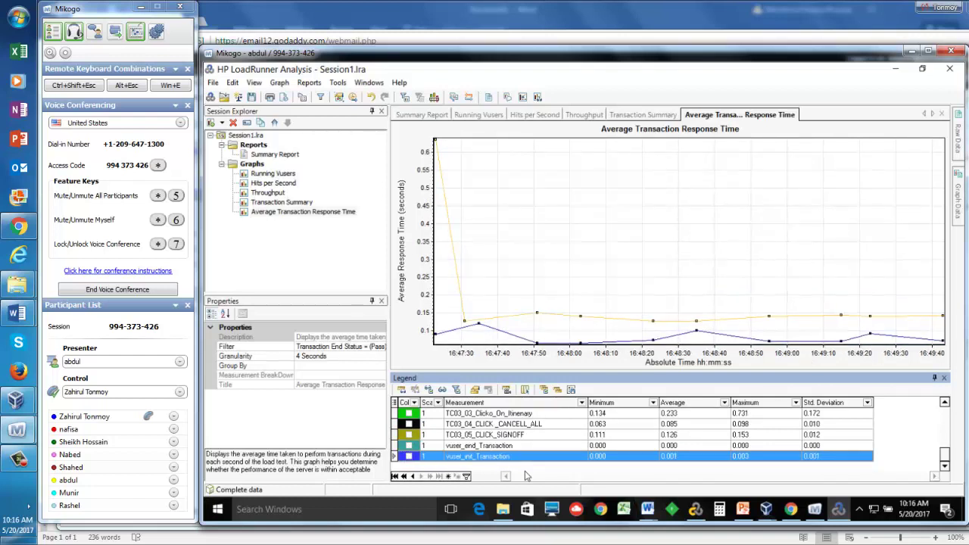
pyautogui.press('Up')
pyautogui.press('Up')
pyautogui.press('pageup')
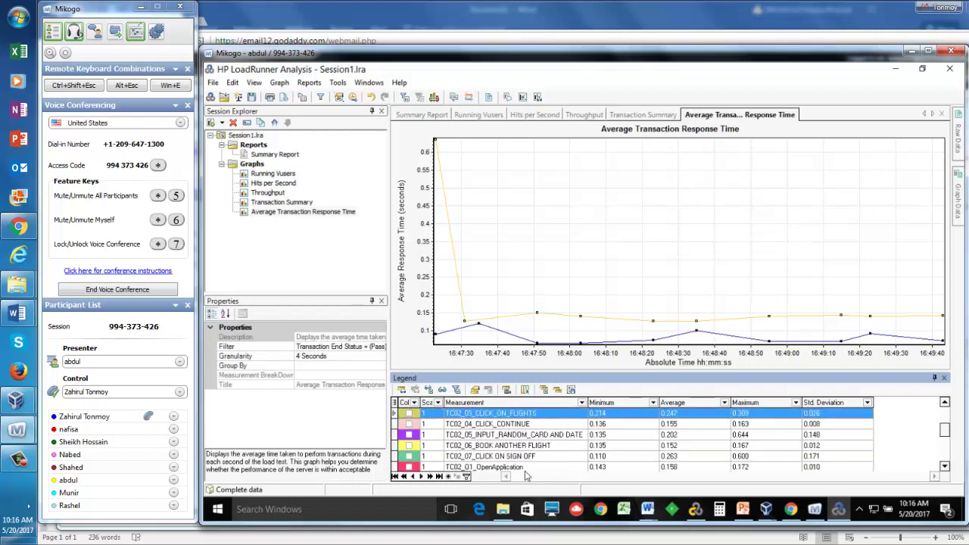
pyautogui.press('pageup')
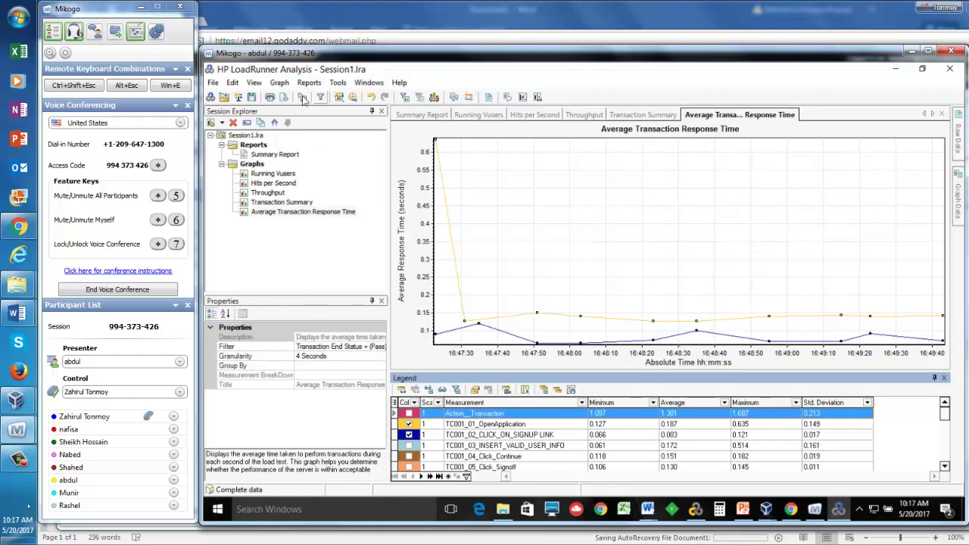
# Step: Open the scenario runtime settings and show the run logic for the Web_registration_and_signoff group
pyautogui.click(302, 98)
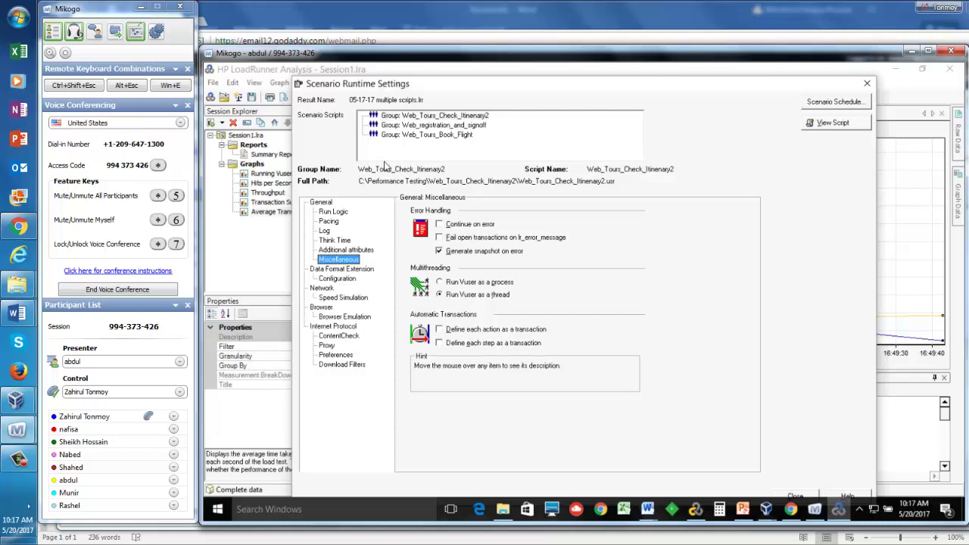
pyautogui.click(336, 214)
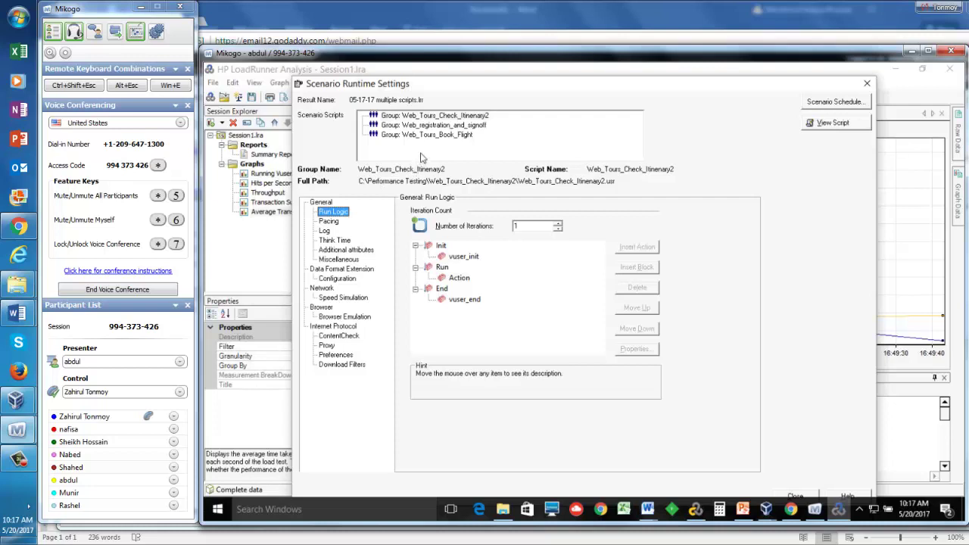
pyautogui.click(476, 134)
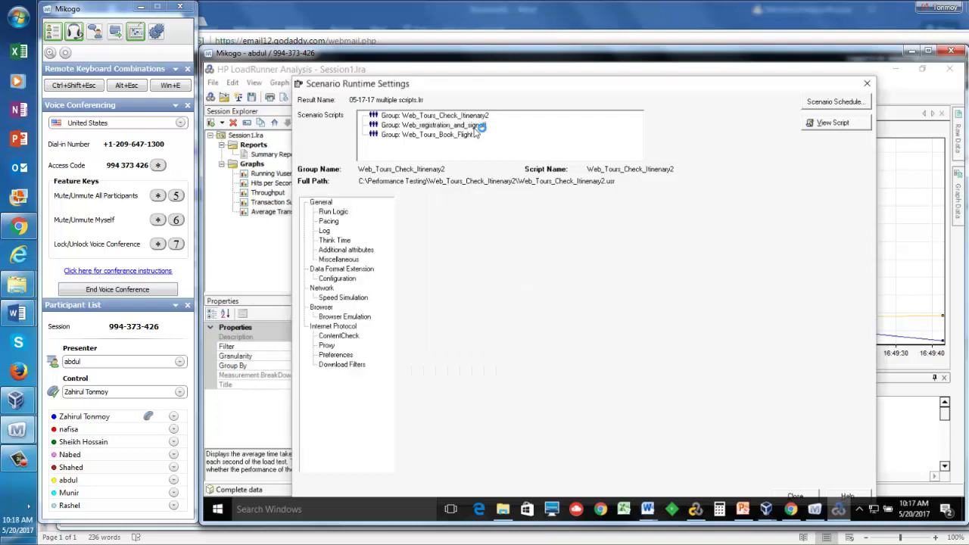
# Step: Open the Web_registration_and_signoff group's script from the runtime settings and switch to its Virtual User Generator window
pyautogui.click(832, 124)
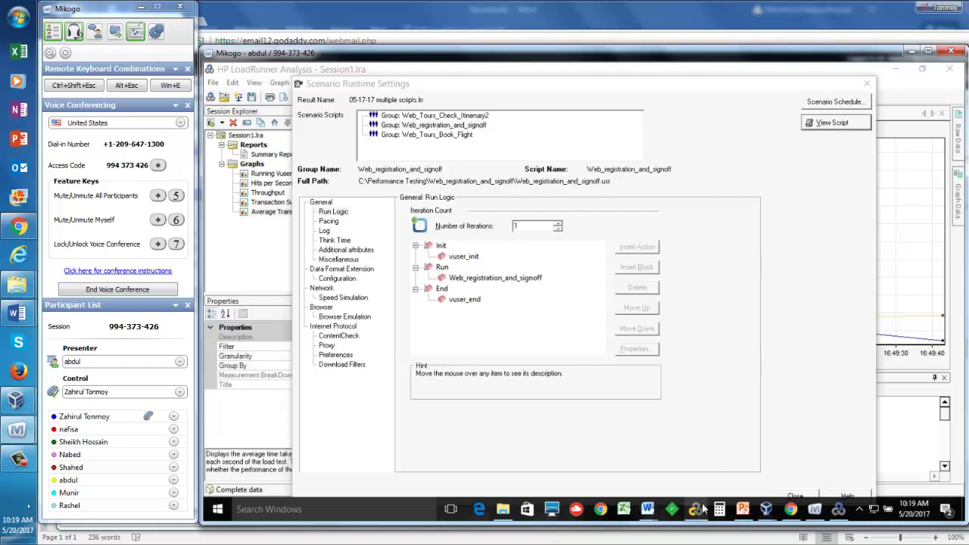
pyautogui.moveTo(701, 509)
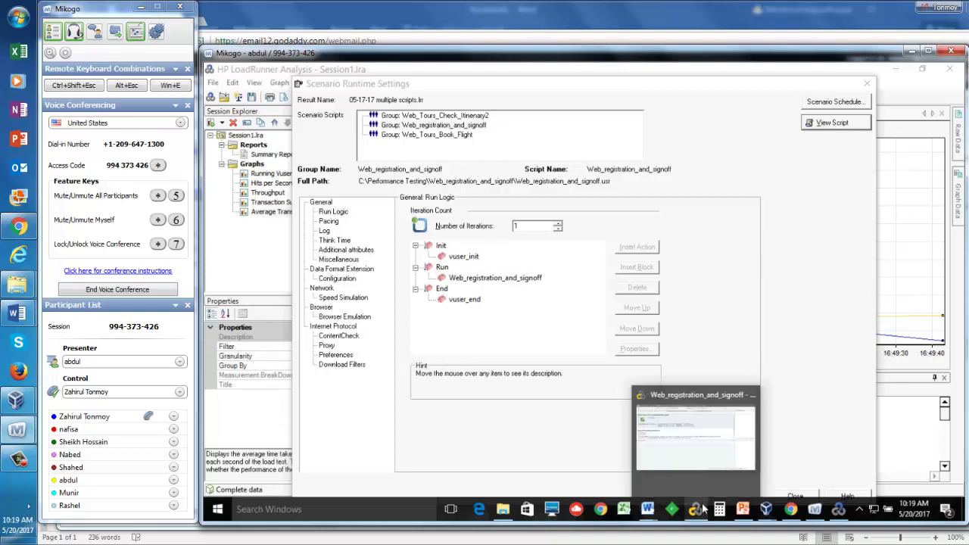
pyautogui.click(698, 452)
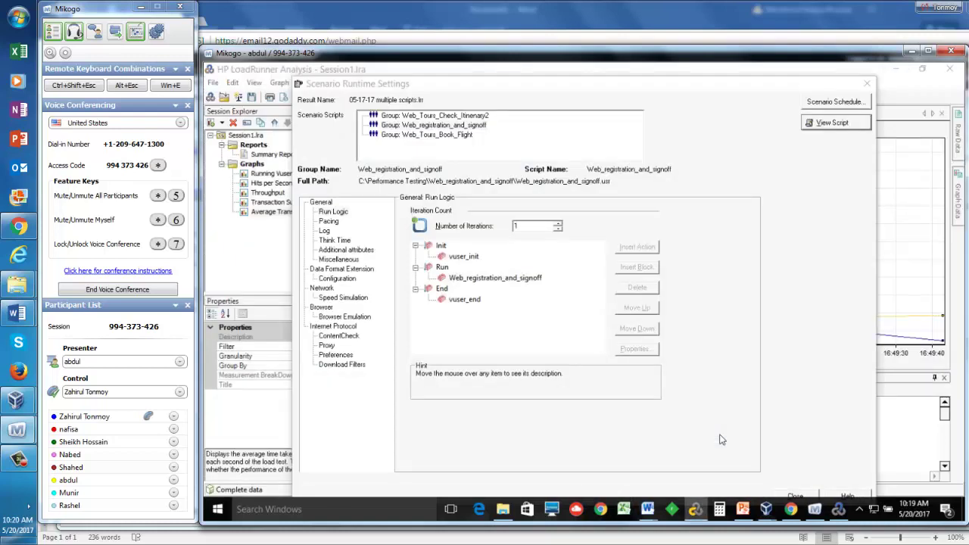
pyautogui.moveTo(695, 509)
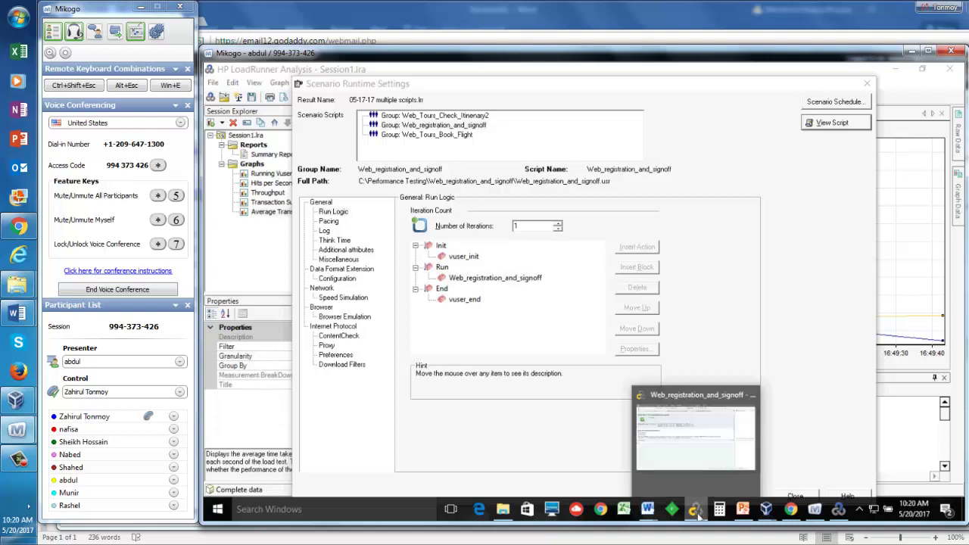
pyautogui.moveTo(736, 428)
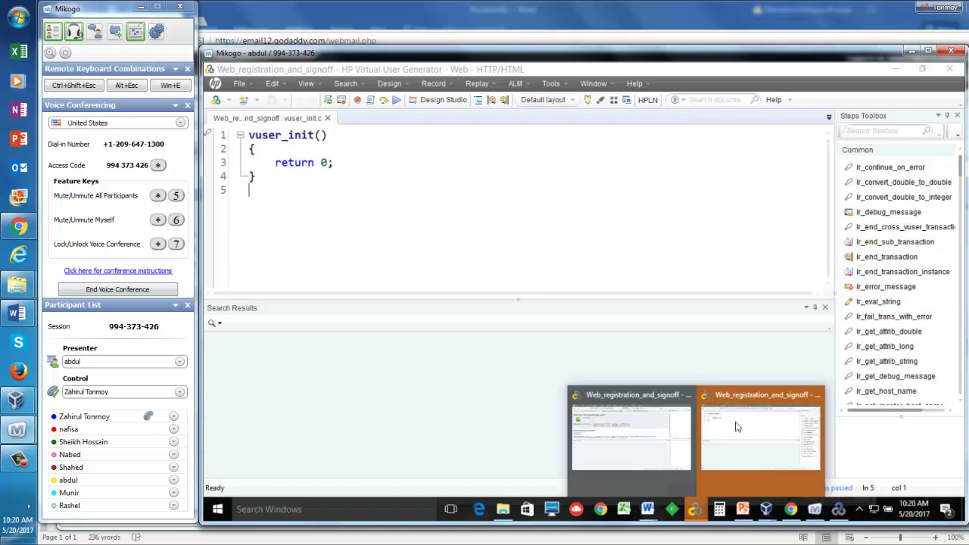
pyautogui.click(737, 427)
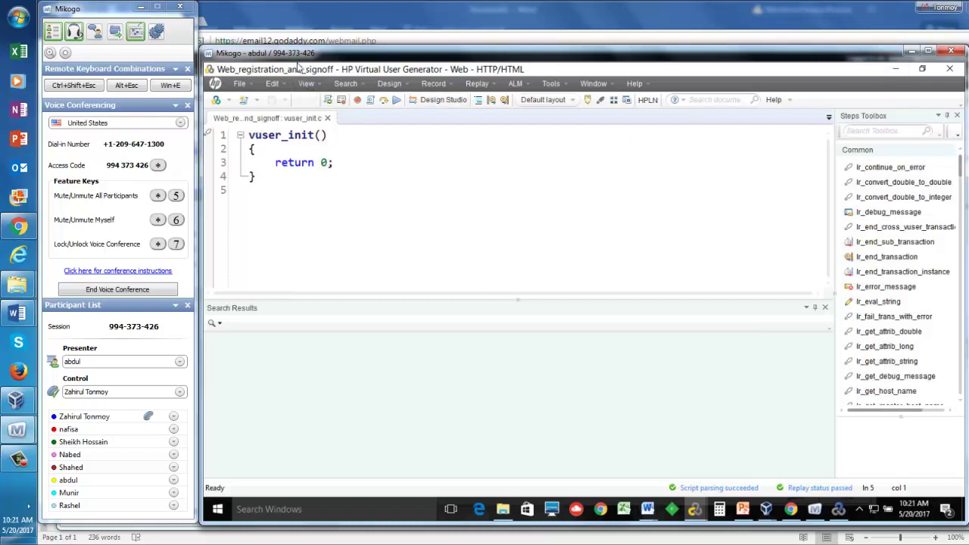
# Step: Show the Solution Explorer and open the Web_registration_and_signoff action in the editor
pyautogui.click(311, 89)
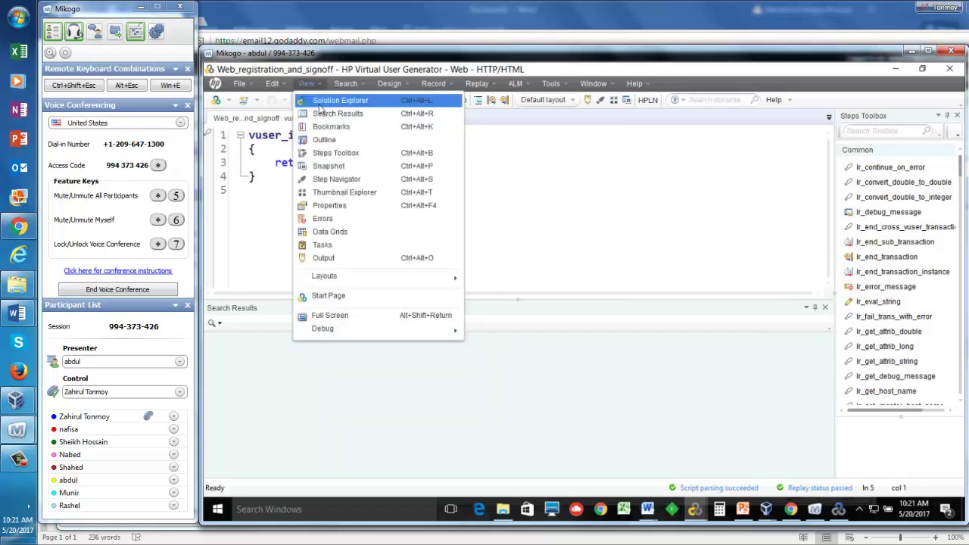
pyautogui.click(319, 103)
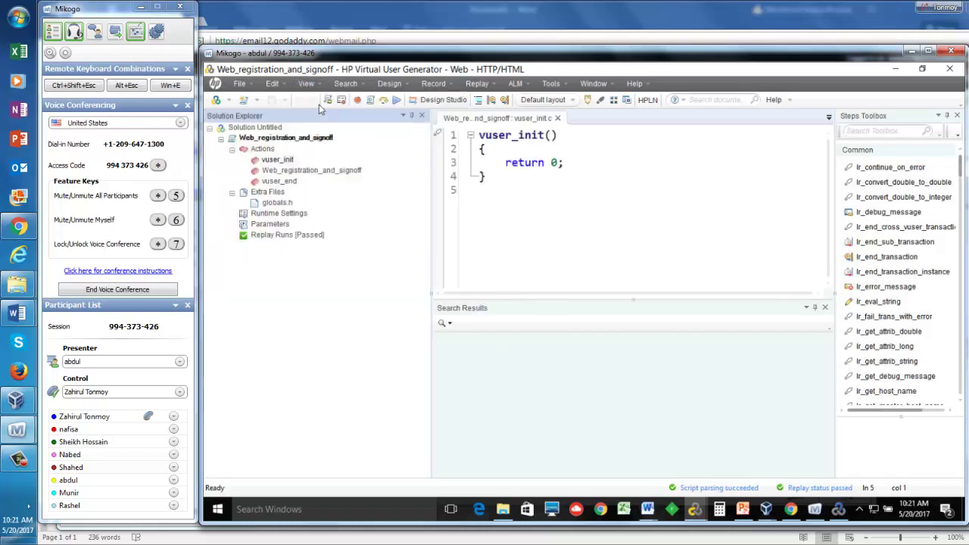
pyautogui.doubleClick(300, 172)
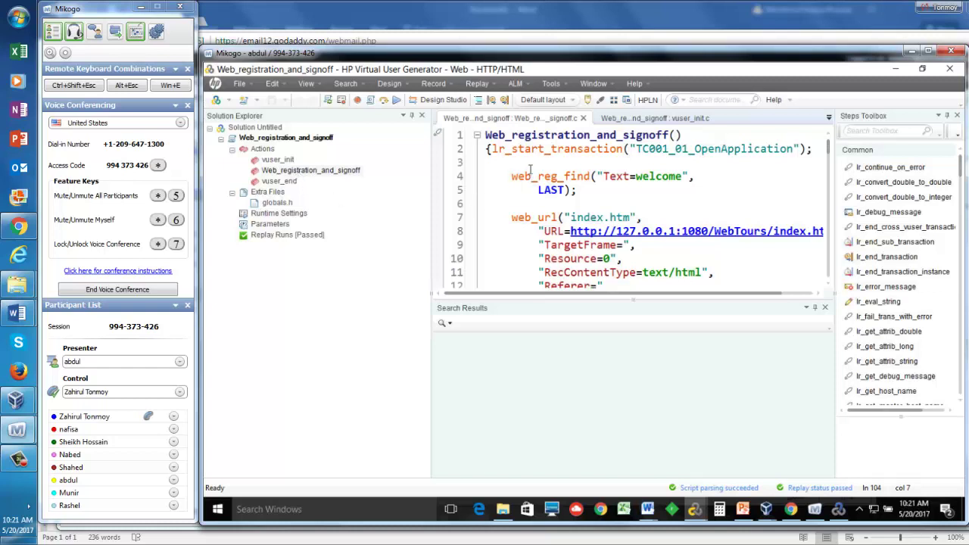
# Step: Examine the action's code from the TC001_01_OpenApplication transaction to the start of the TC001_02 signup link transaction
pyautogui.click(525, 157)
pyautogui.press('Down')
pyautogui.press('Down')
pyautogui.press('Down')
pyautogui.press('Down')
pyautogui.press('Down')
pyautogui.press('Down')
pyautogui.press('Down')
pyautogui.press('Down')
pyautogui.press('Down')
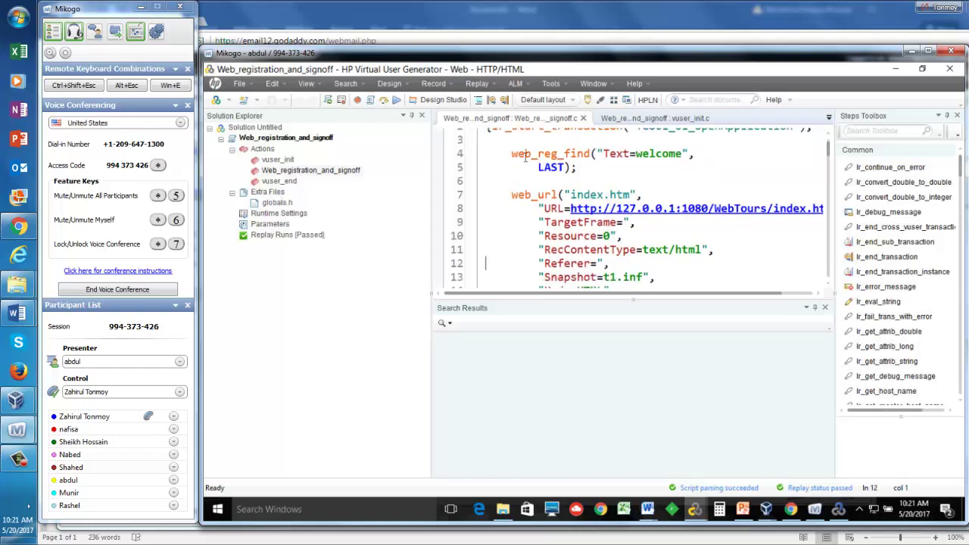
pyautogui.press('Down')
pyautogui.press('Down')
pyautogui.press('Down')
pyautogui.press('Down')
pyautogui.press('Down')
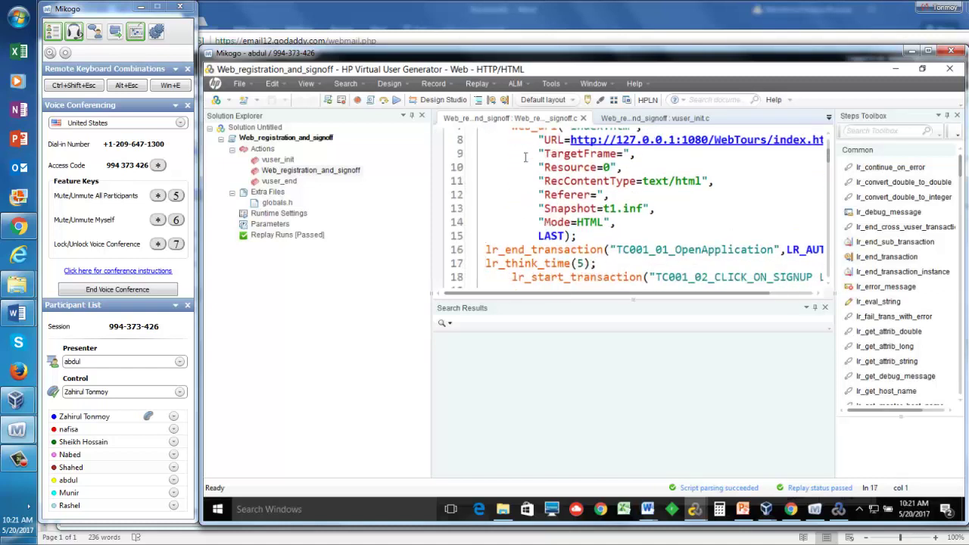
# Step: Widen the code editor and read the action's code down to the Customer Profile text check
pyautogui.press('Down')
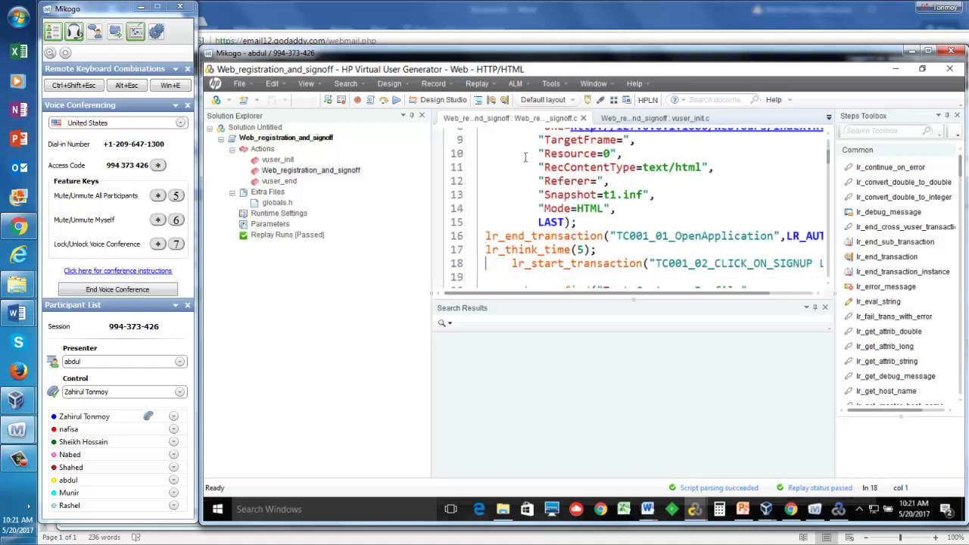
pyautogui.moveTo(432, 208); pyautogui.dragTo(360, 207)
pyautogui.press('Down')
pyautogui.press('Down')
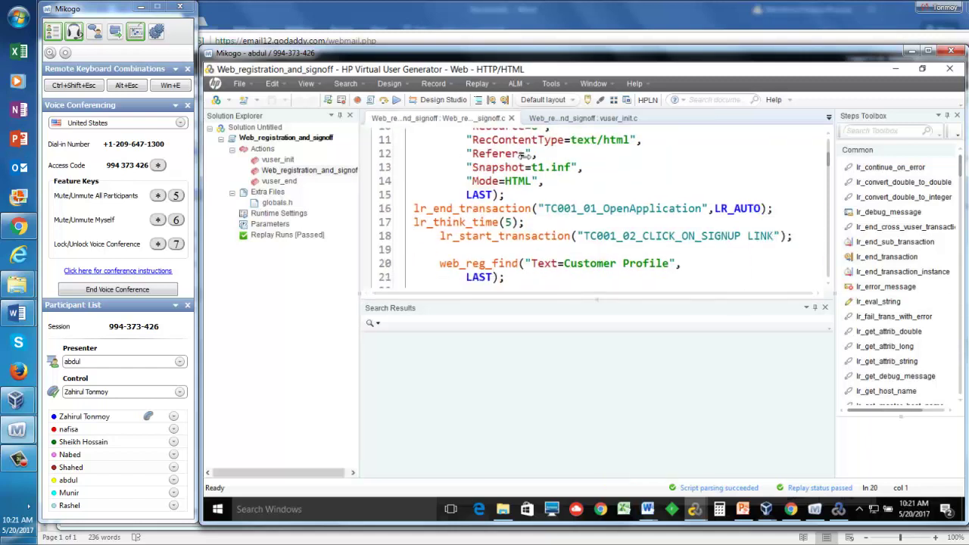
pyautogui.press('Down')
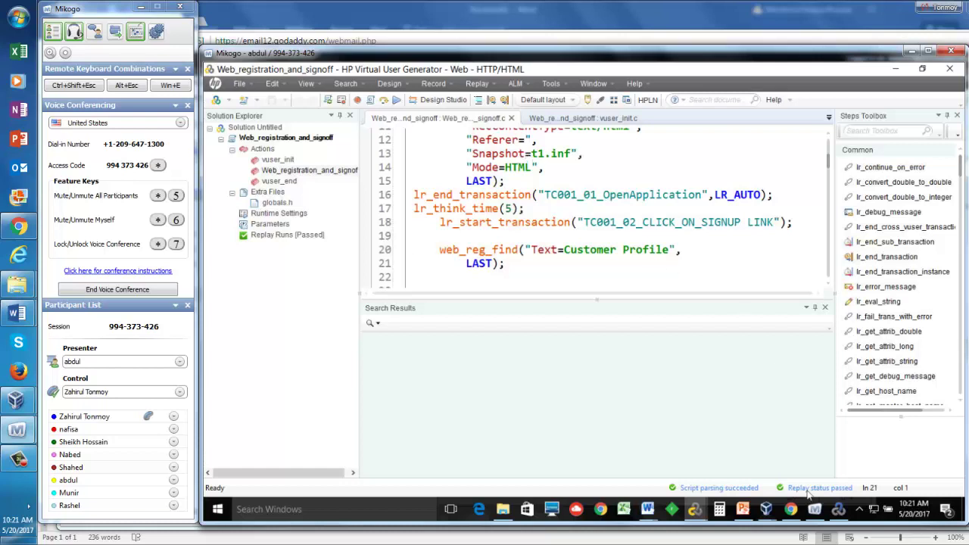
# Step: Check the Think Time options in LoadRunner Analysis's runtime settings, then return to the script's lr_think_time(5) line in Virtual User Generator
pyautogui.click(838, 513)
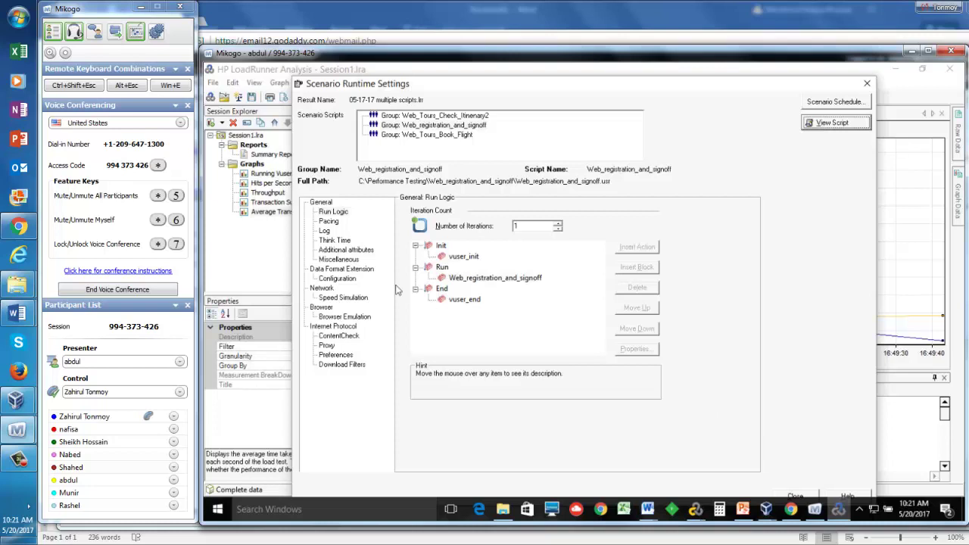
pyautogui.click(338, 243)
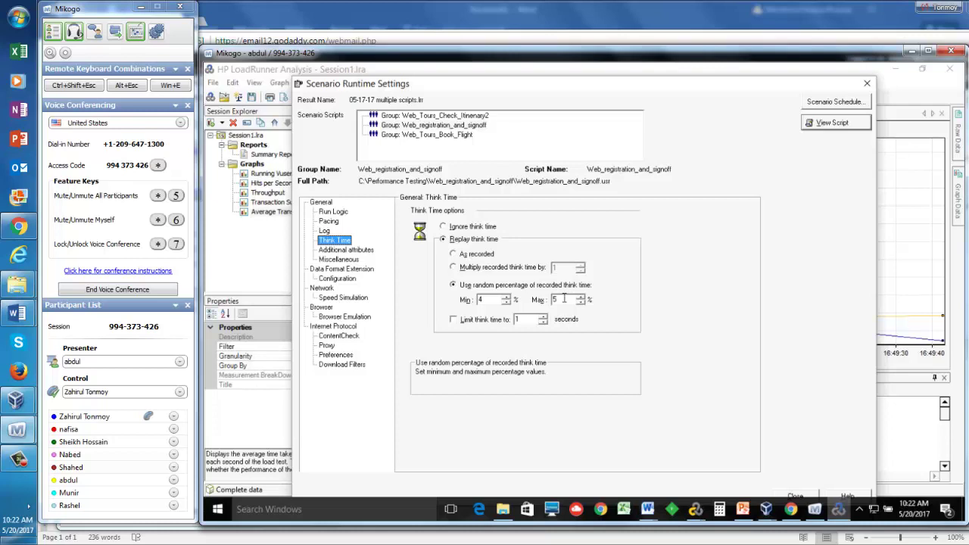
pyautogui.click(694, 515)
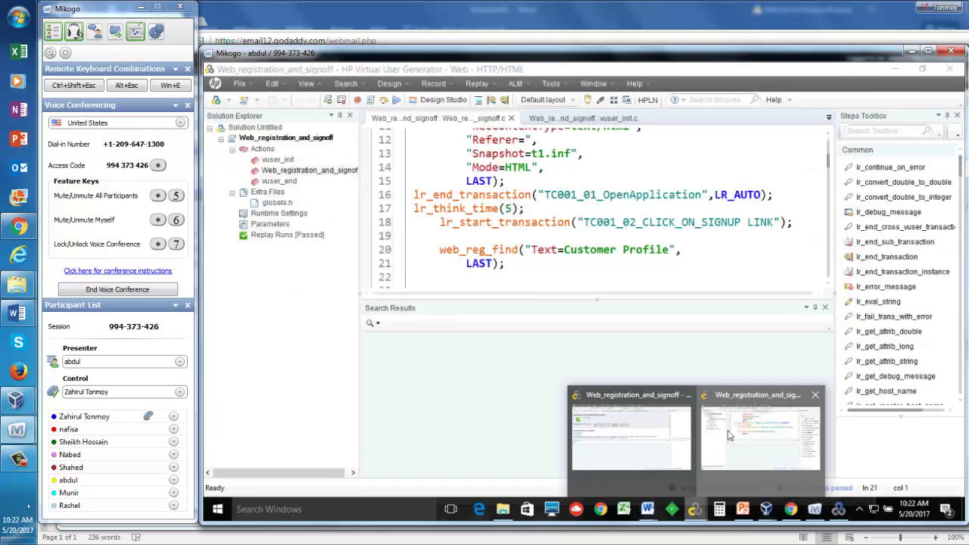
pyautogui.click(729, 435)
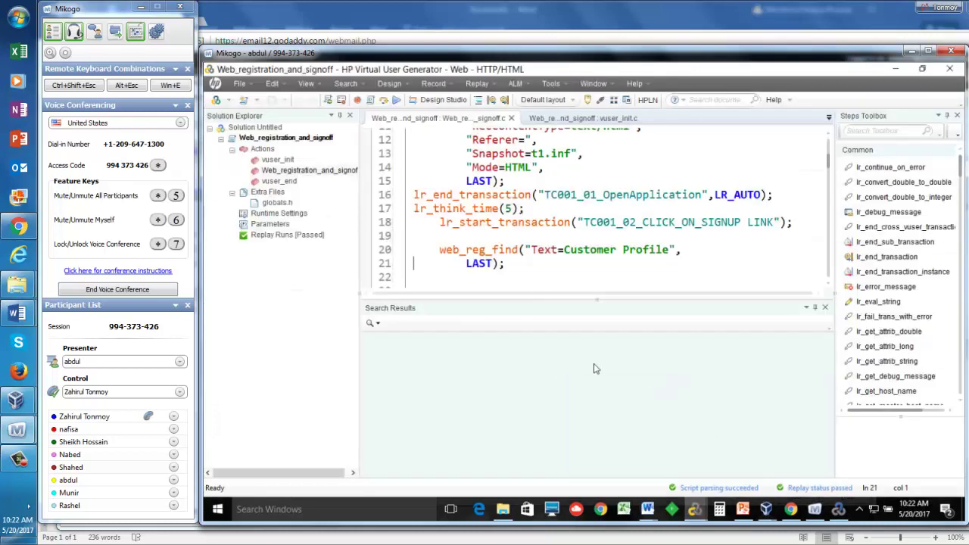
pyautogui.click(514, 209)
pyautogui.click(217, 510)
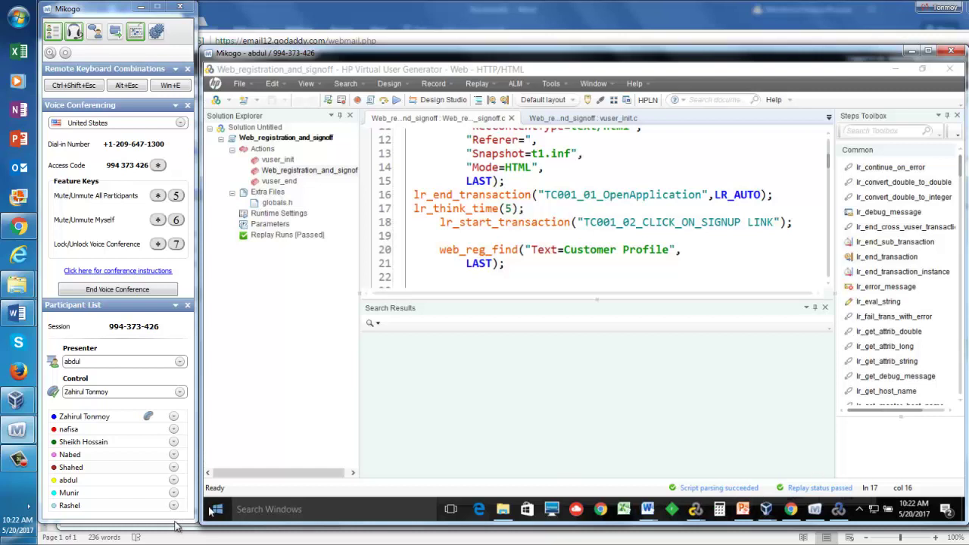
pyautogui.press('super')
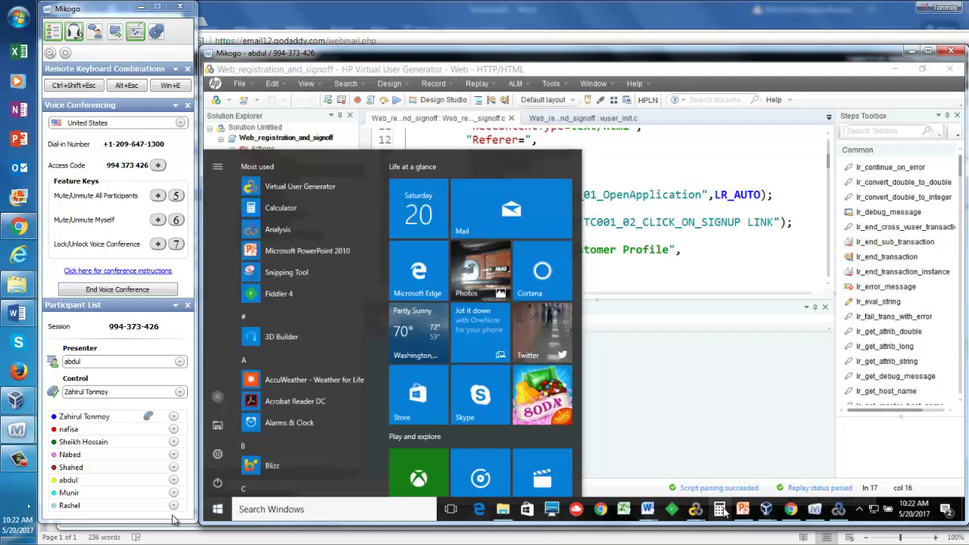
pyautogui.click(716, 418)
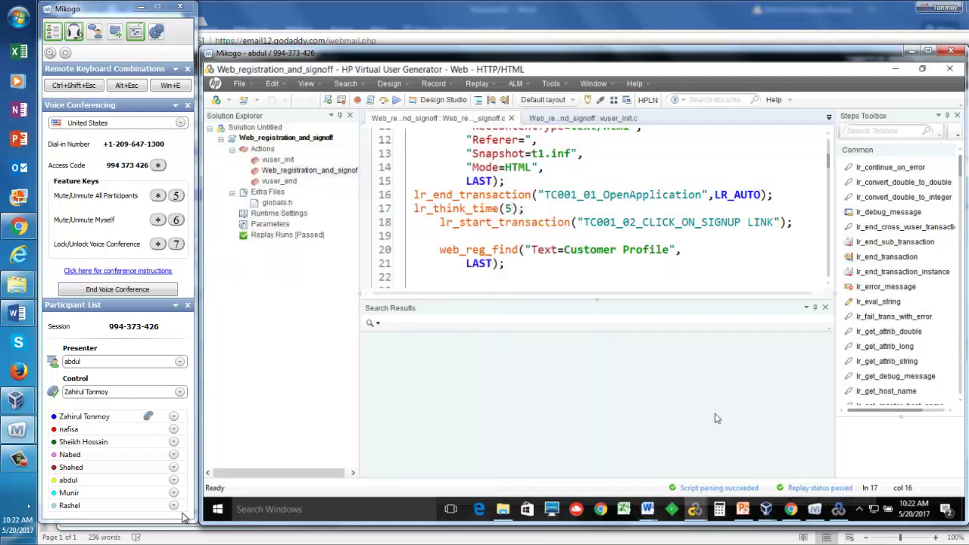
# Step: Switch to Calculator, keeping a single instance open, and multiply 4 by 5
pyautogui.click(720, 510)
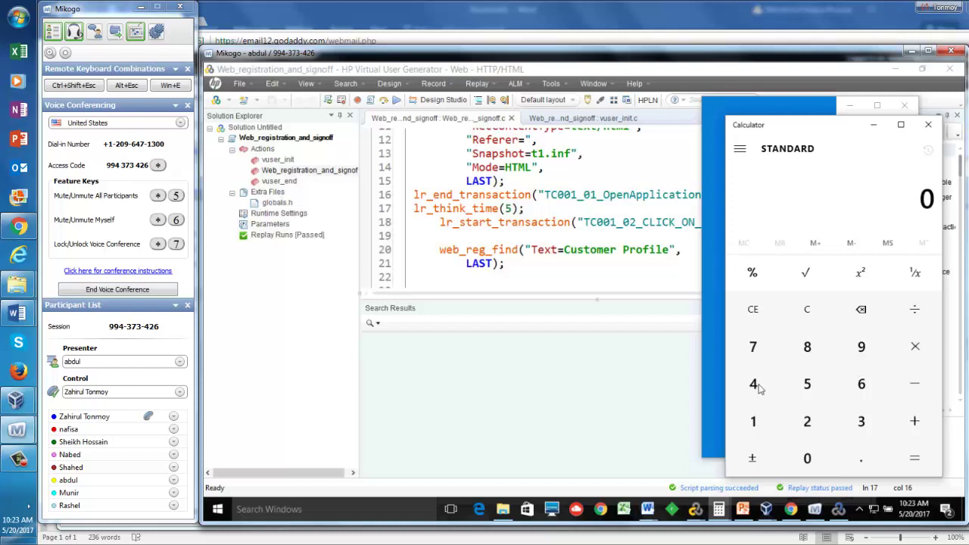
pyautogui.hotkey('alt', 'F4')
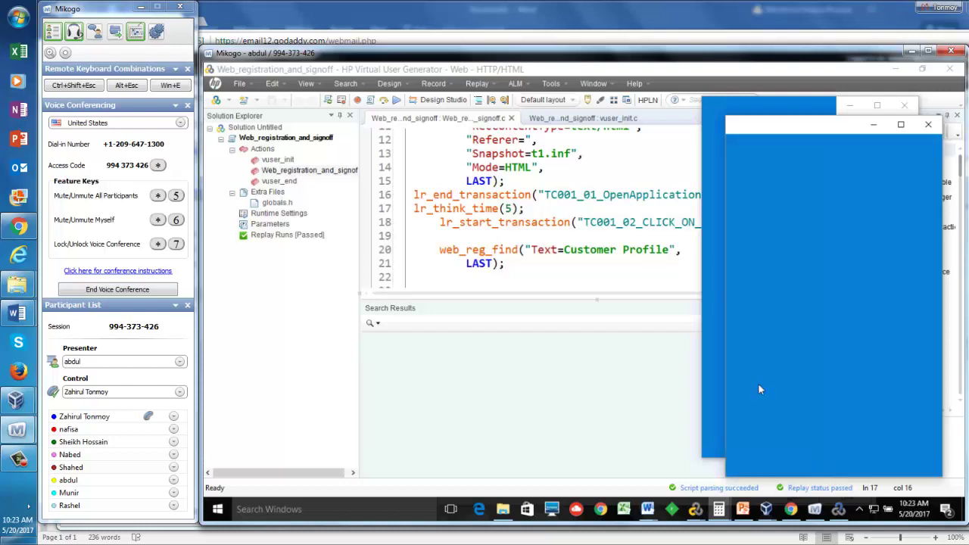
pyautogui.click(721, 510)
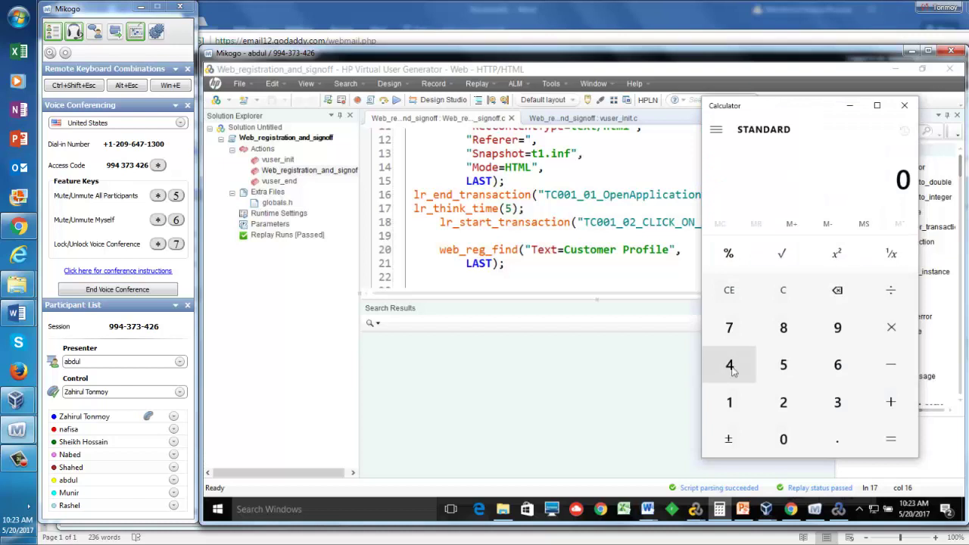
pyautogui.click(730, 365)
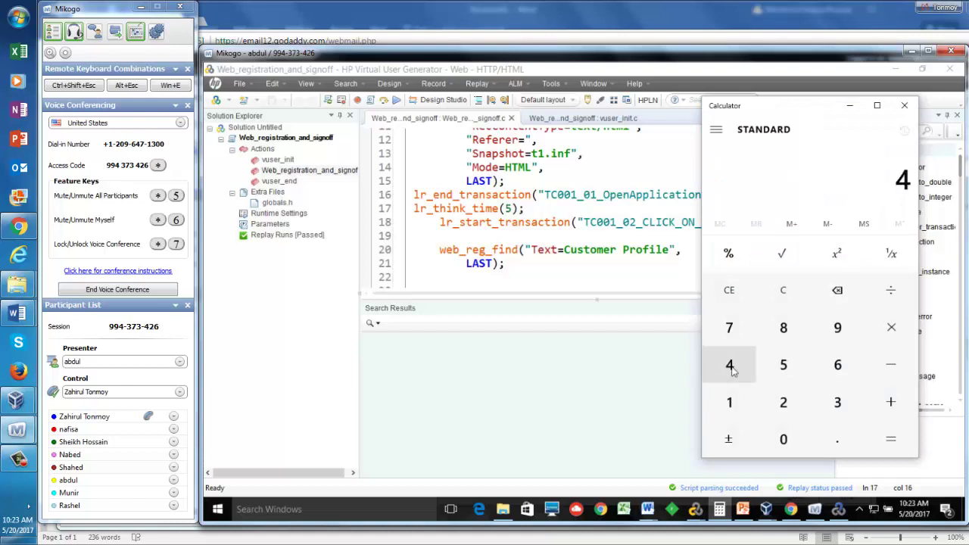
pyautogui.click(892, 330)
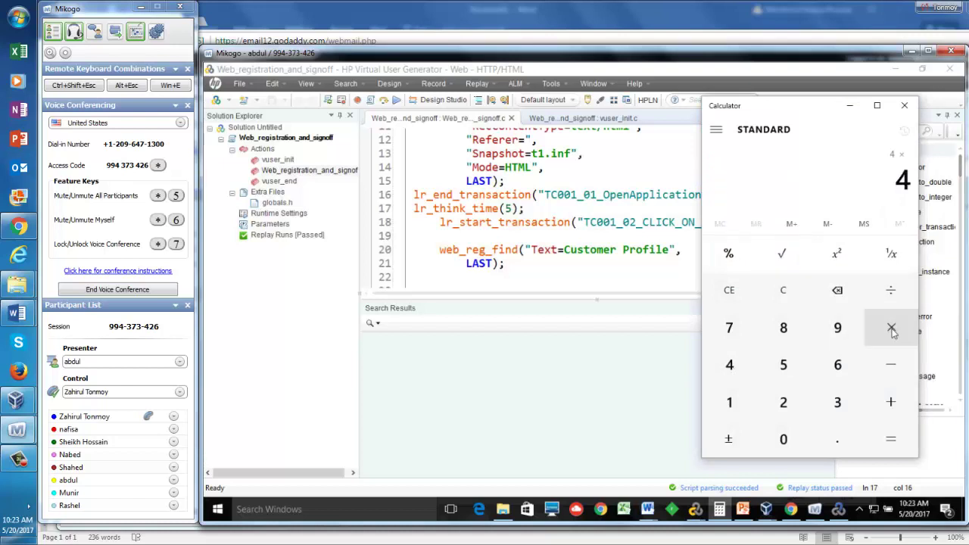
pyautogui.doubleClick(800, 364)
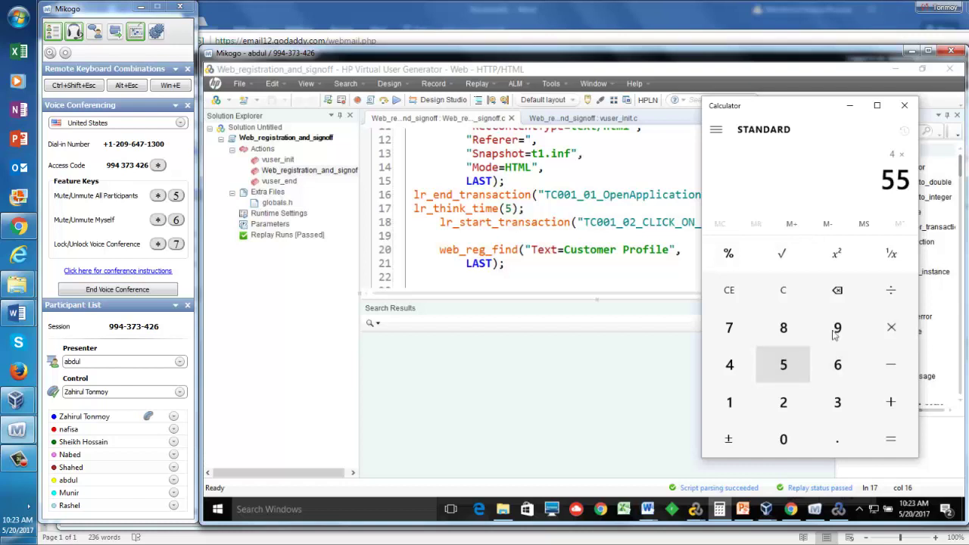
pyautogui.click(848, 297)
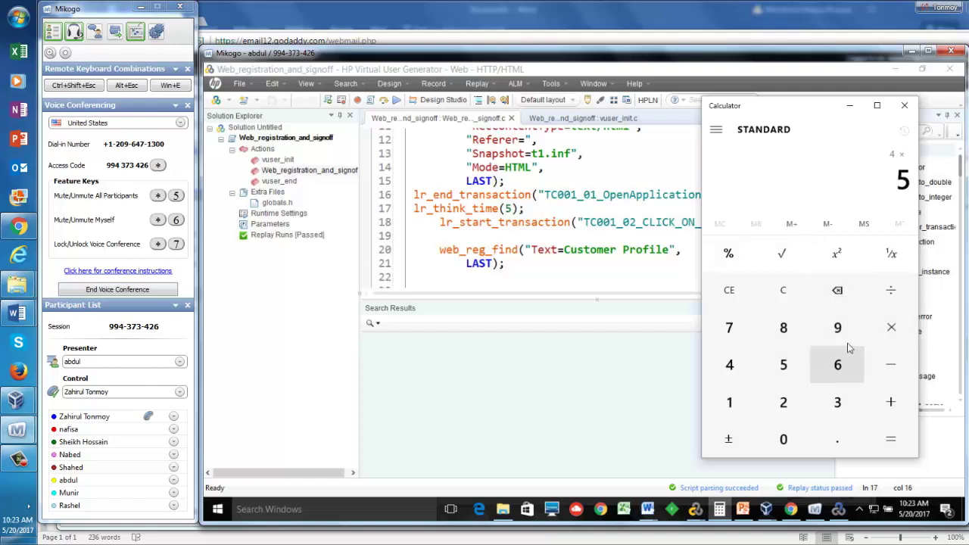
pyautogui.click(890, 437)
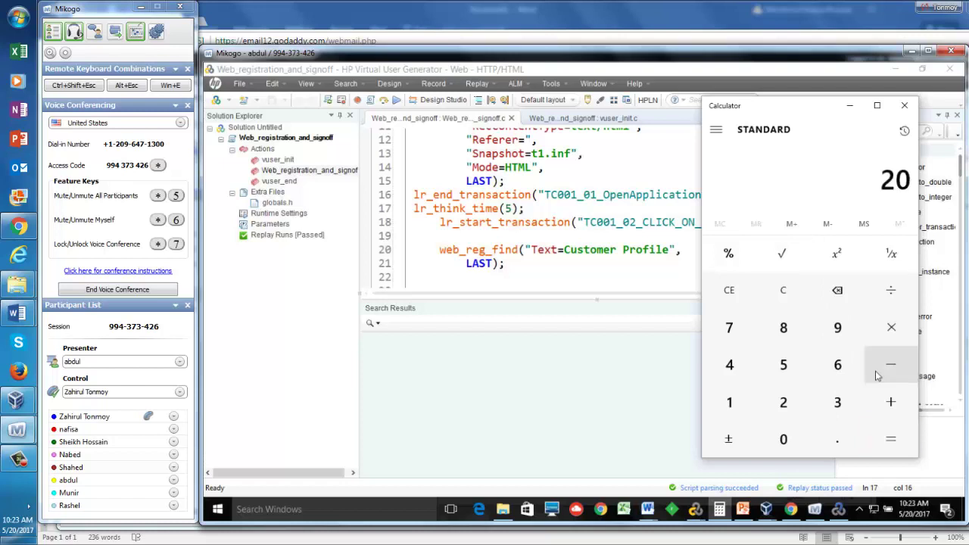
# Step: Divide the product by 100 to work out the minimum think time
pyautogui.click(891, 301)
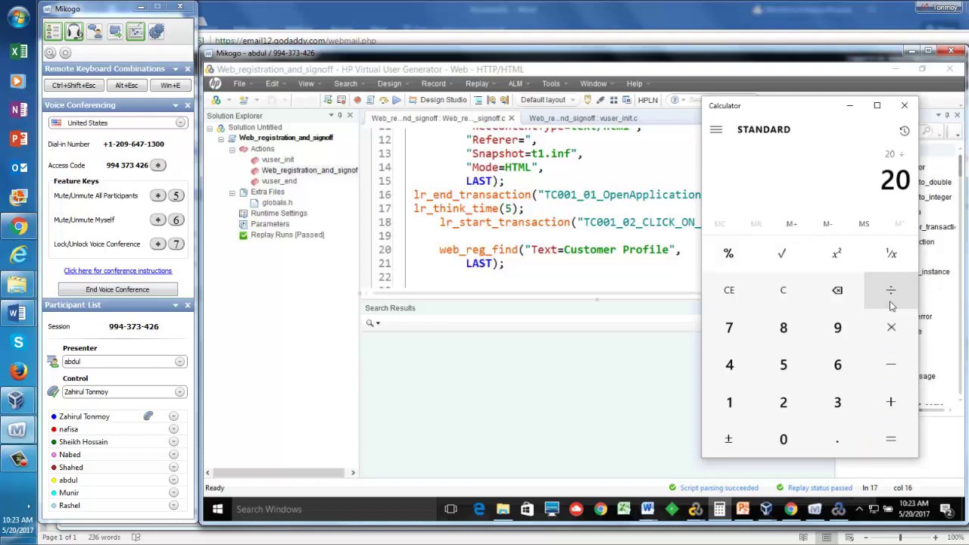
pyautogui.click(729, 402)
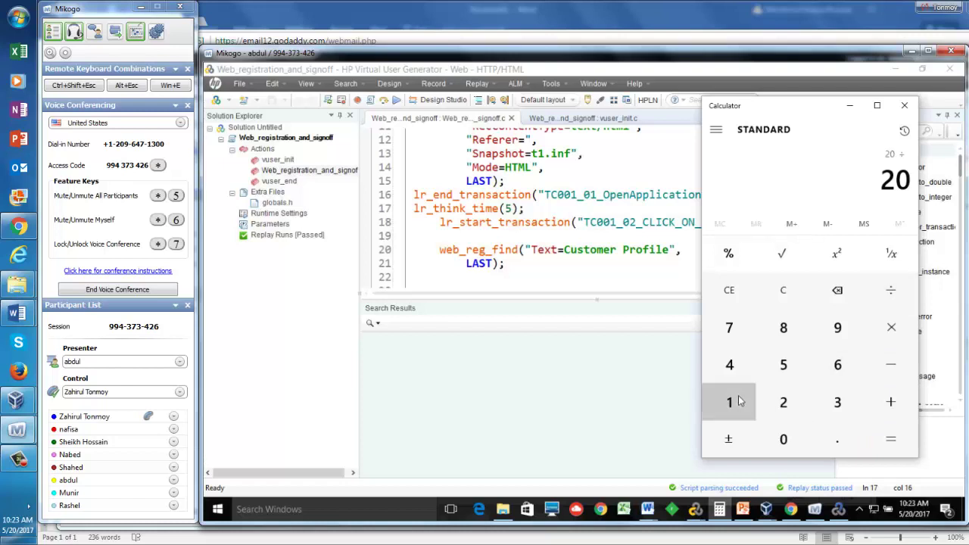
pyautogui.click(784, 443)
pyautogui.click(784, 443)
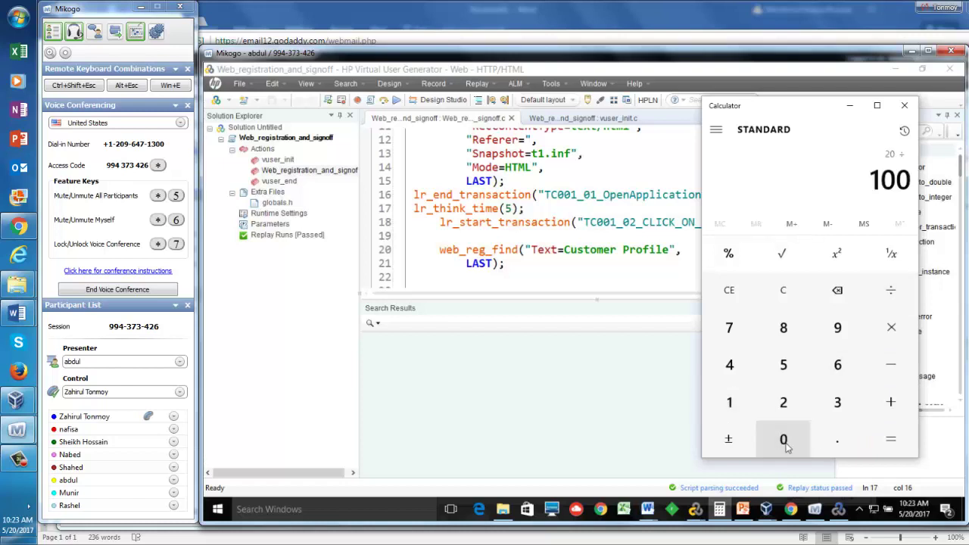
pyautogui.click(887, 438)
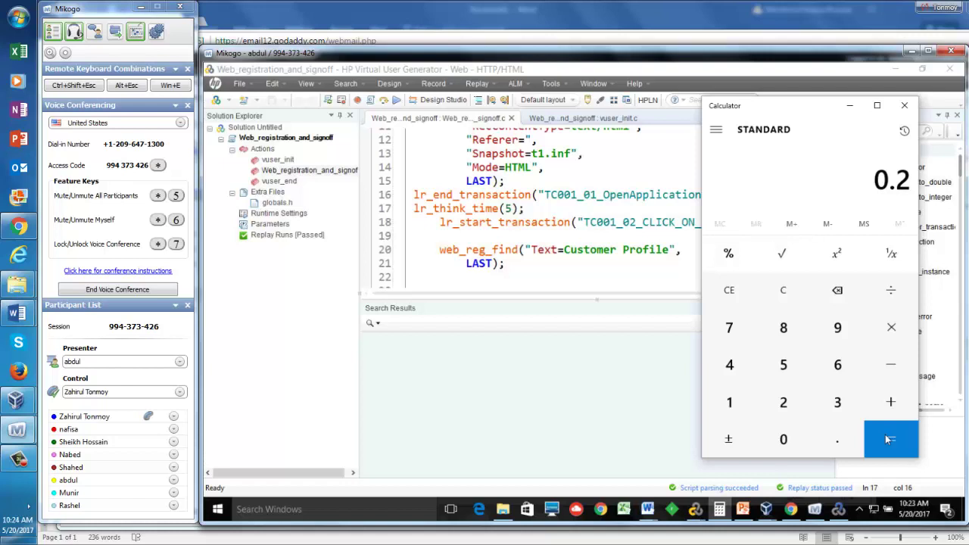
# Step: Clear the calculation and divide 1 by 5
pyautogui.click(788, 294)
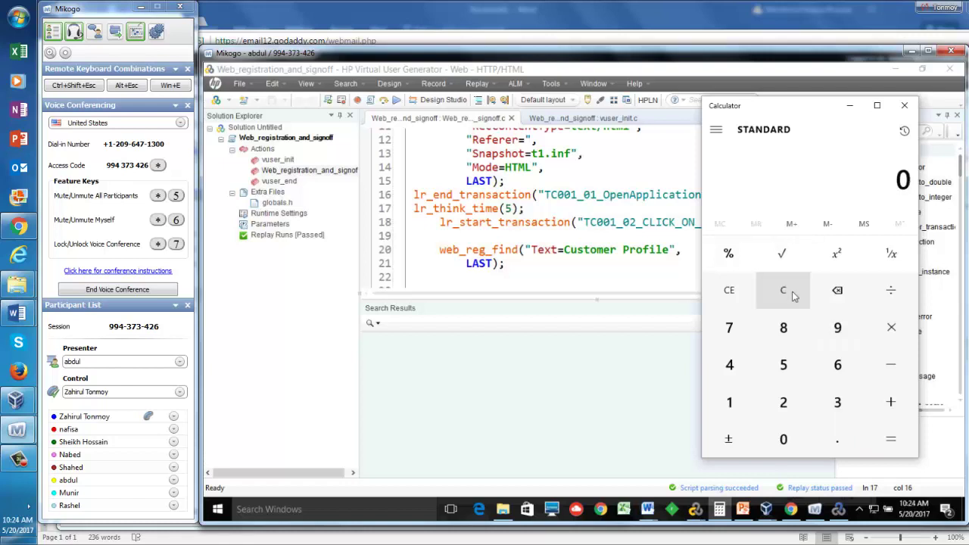
pyautogui.click(733, 407)
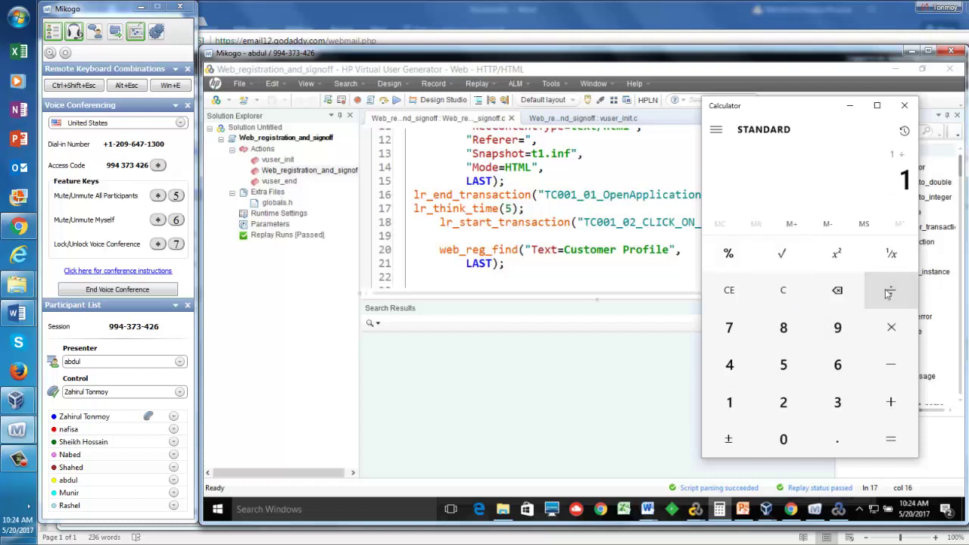
pyautogui.click(784, 366)
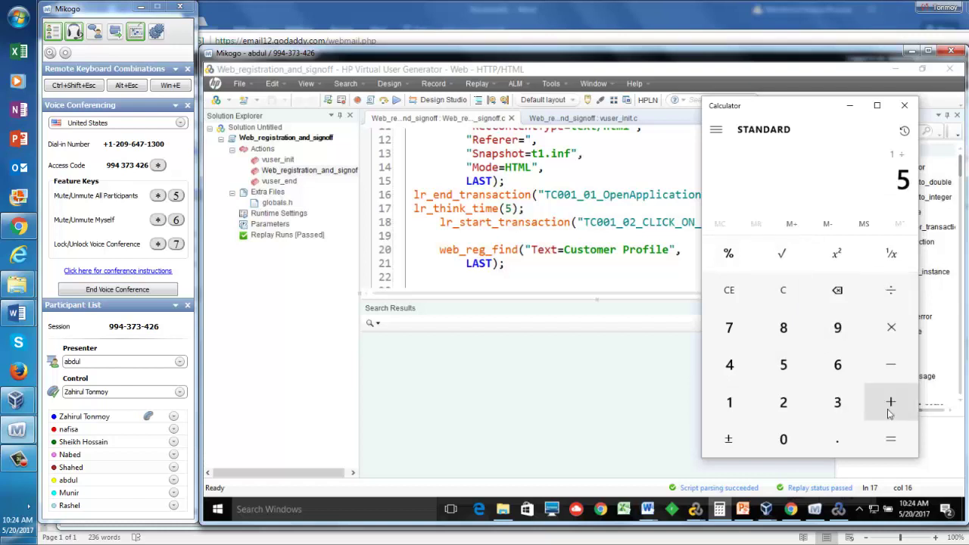
pyautogui.click(882, 439)
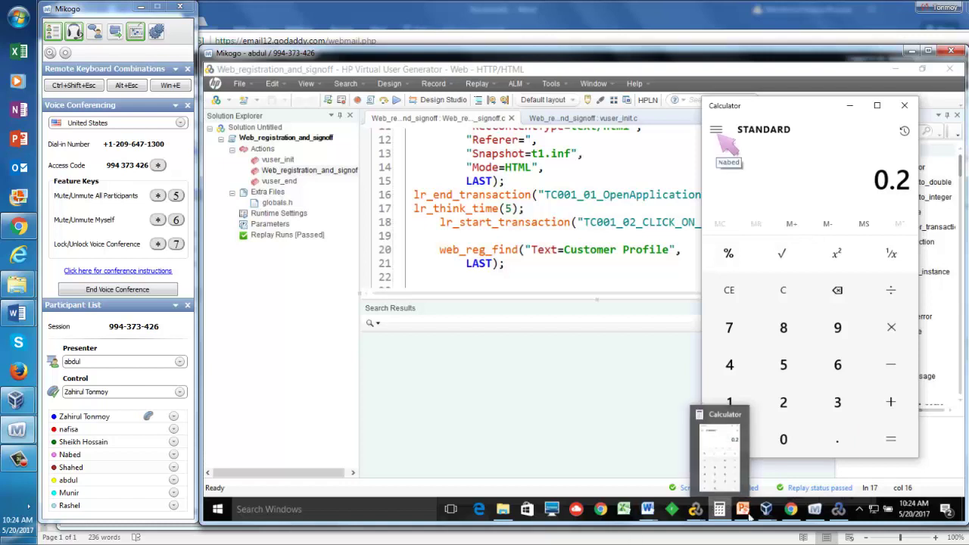
# Step: Switch back to LoadRunner Analysis and close the Scenario Runtime Settings after reviewing the think time options
pyautogui.click(837, 511)
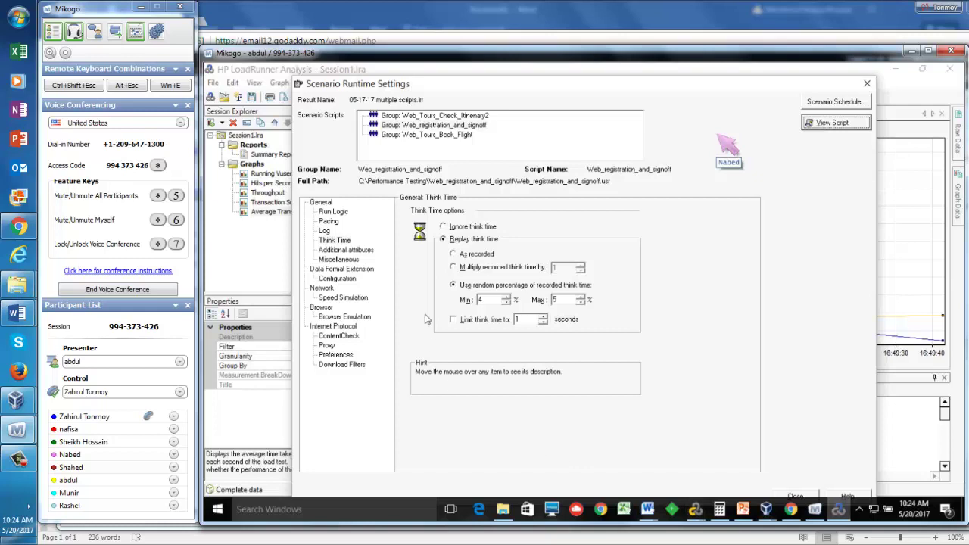
pyautogui.click(868, 85)
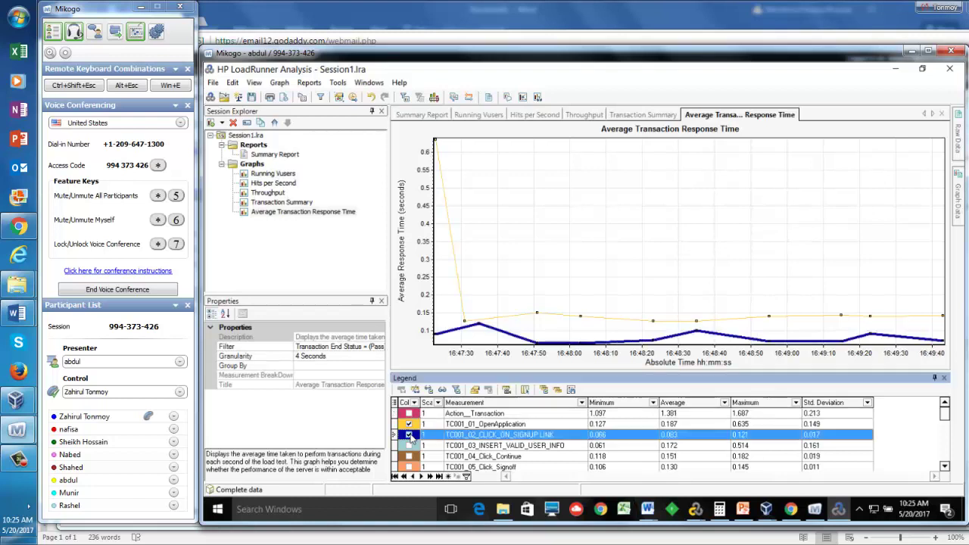
# Step: Compare TC001_01_OpenApplication and TC001_02_CLICK_ON_SIGNUP LINK separately in the response time graph, leaving only TC001_01_OpenApplication displayed
pyautogui.click(409, 436)
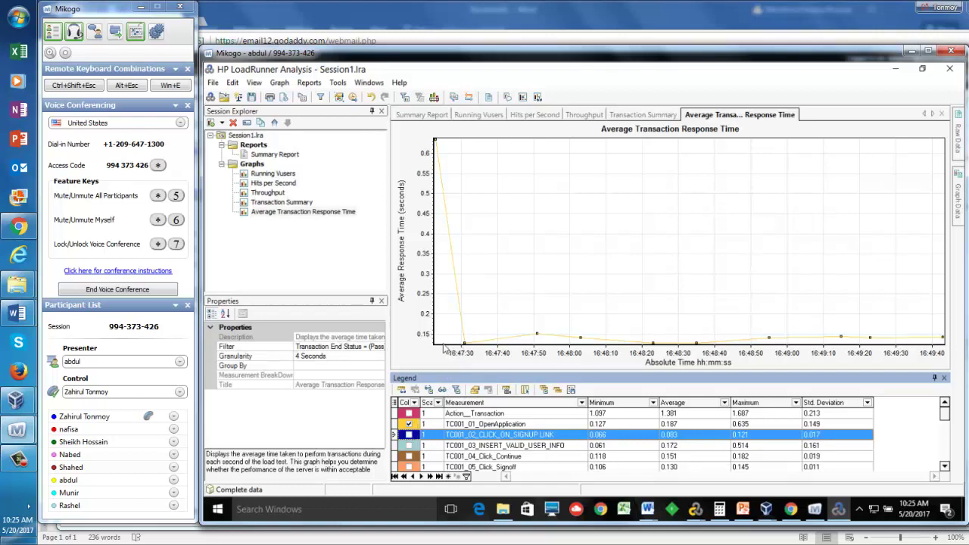
pyautogui.click(409, 436)
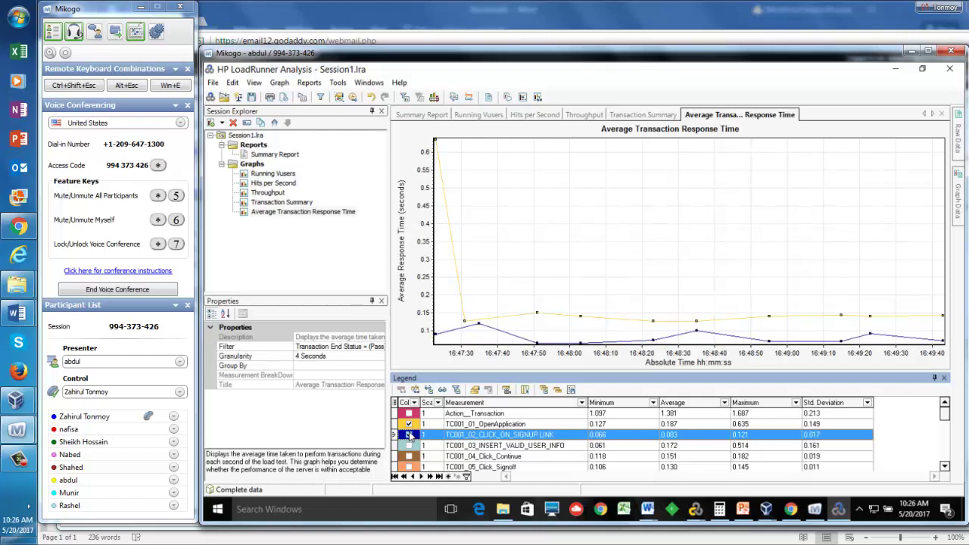
pyautogui.click(409, 425)
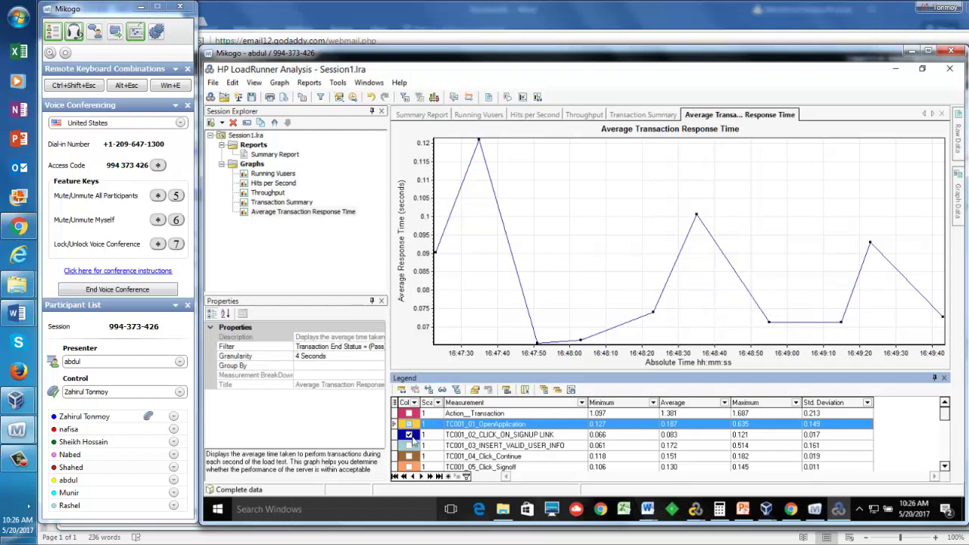
pyautogui.click(409, 424)
pyautogui.click(408, 436)
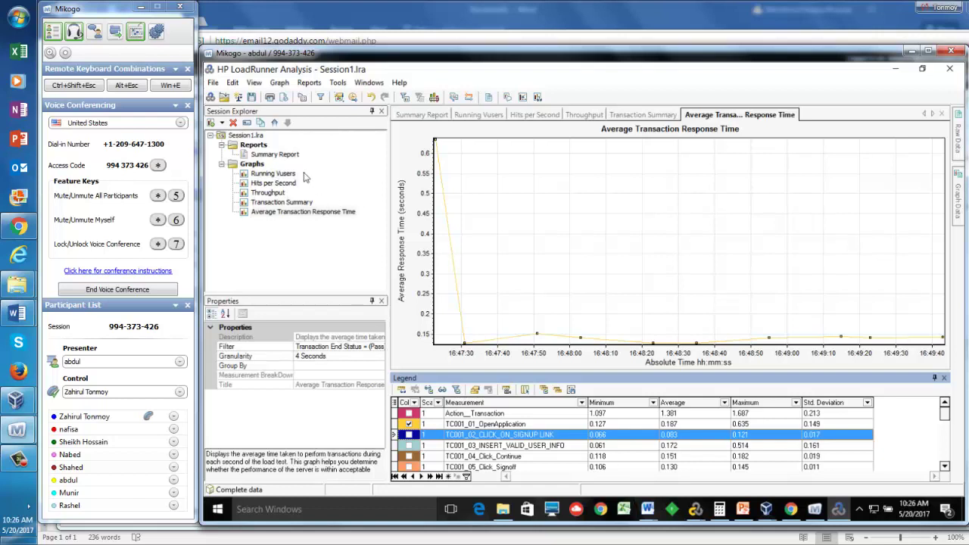
# Step: Review the Summary Report, then return to the Average Transaction Response Time graph and highlight the TC001_01_OpenApplication line
pyautogui.click(287, 156)
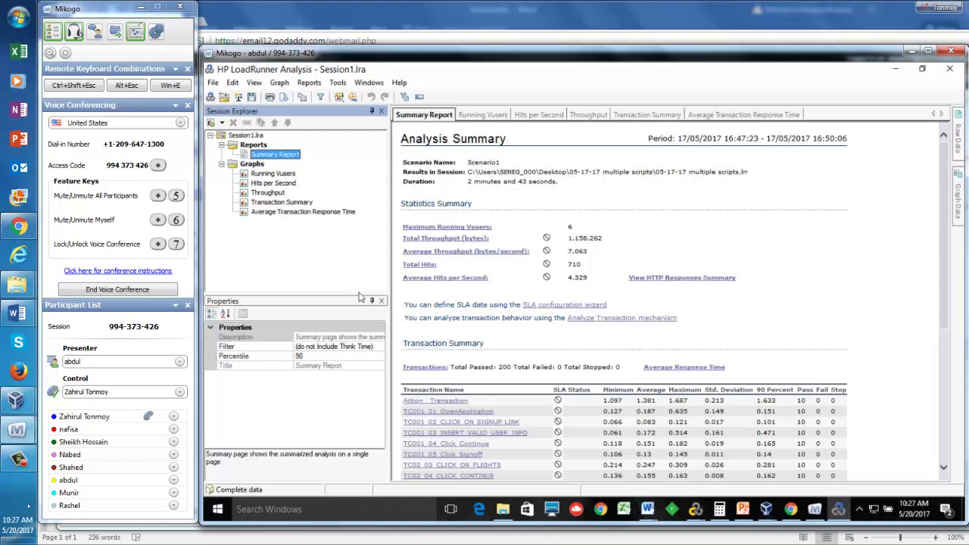
pyautogui.click(321, 214)
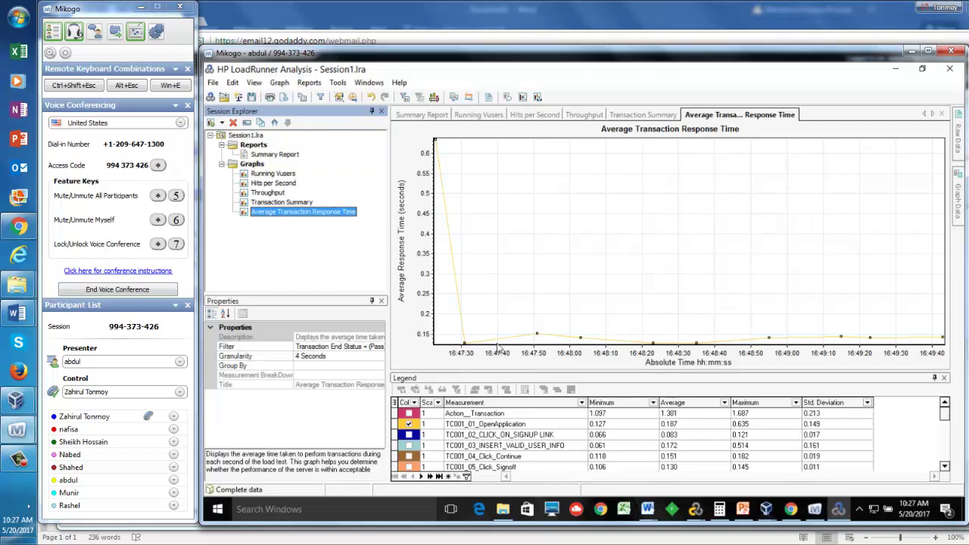
pyautogui.click(463, 322)
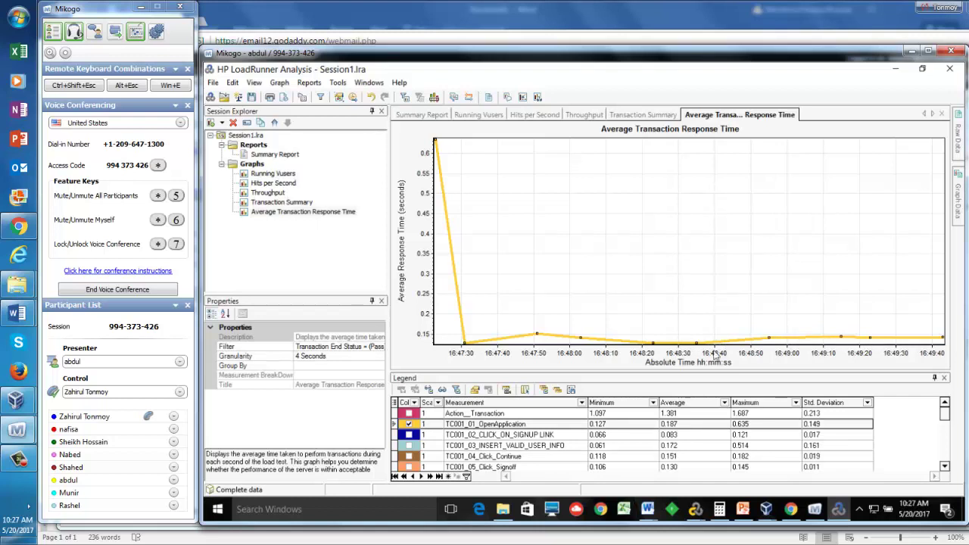
# Step: Compare the Summary Report's transaction statistics with the TC001_01_OpenApplication line in the Average Transaction Response Time graph
pyautogui.click(287, 158)
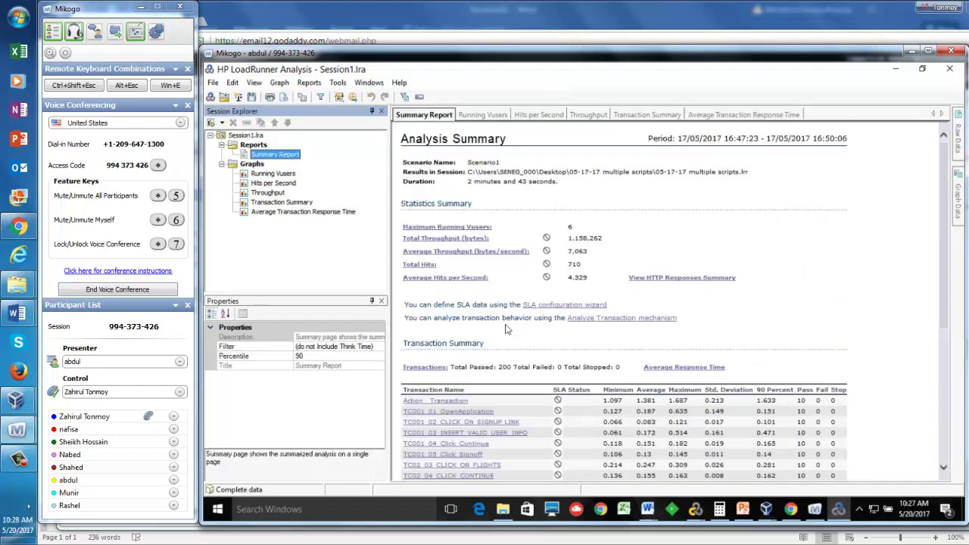
pyautogui.click(316, 215)
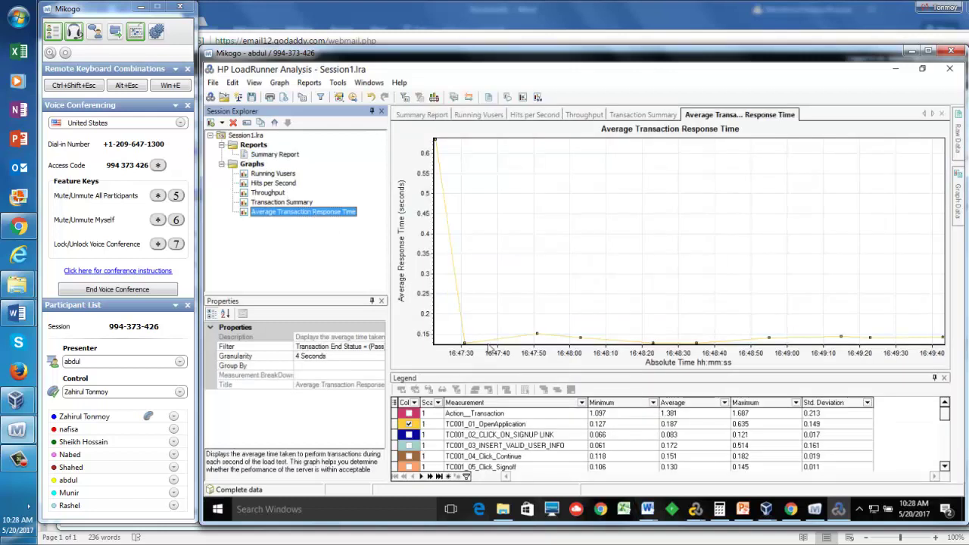
pyautogui.click(455, 290)
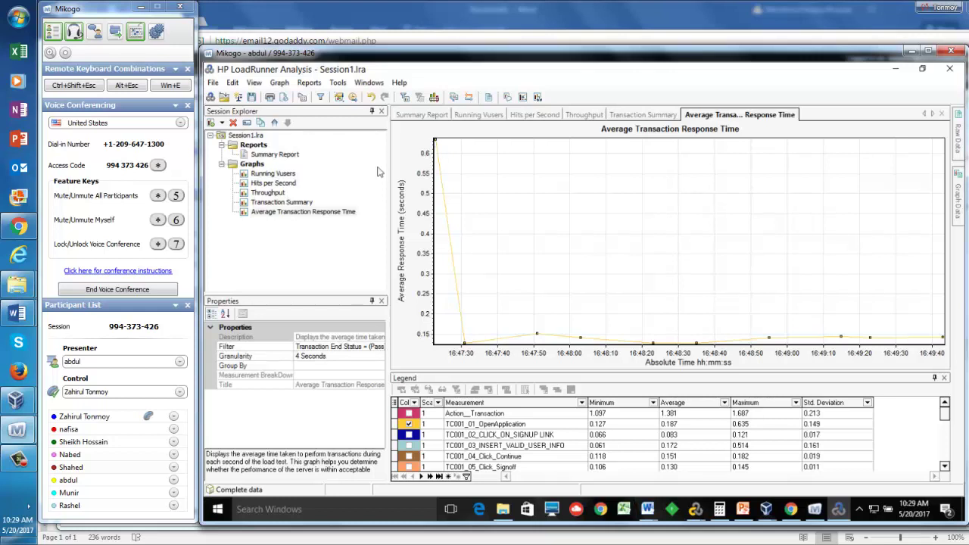
pyautogui.click(289, 156)
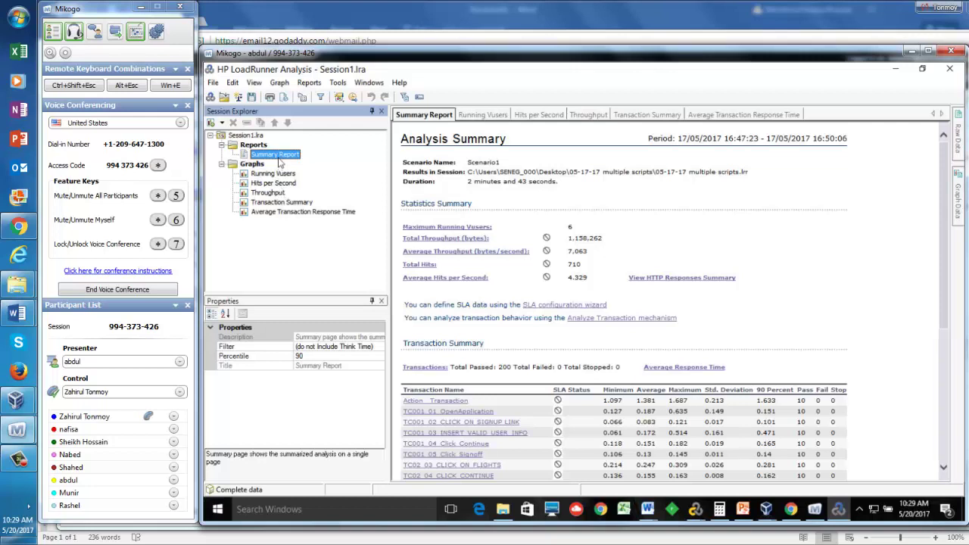
pyautogui.click(284, 213)
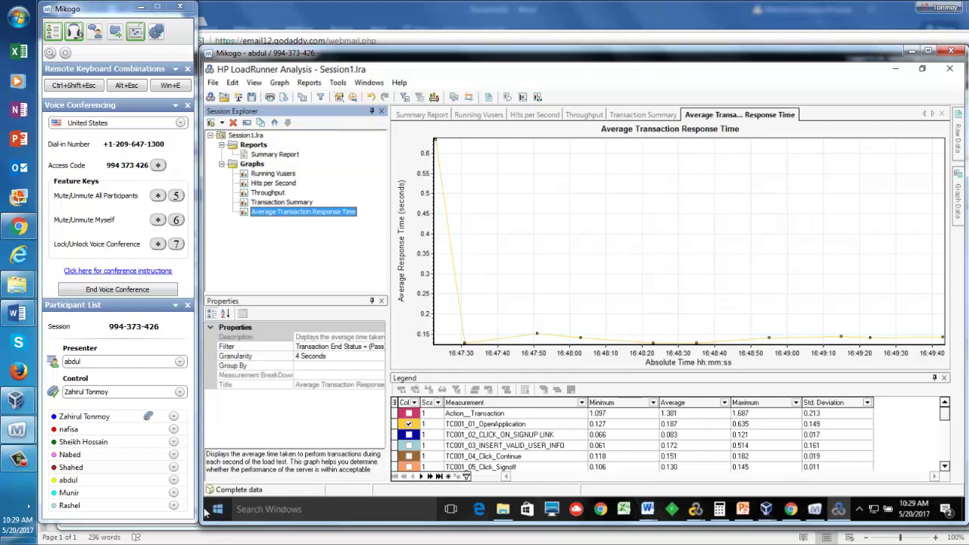
# Step: Search Windows for Notepad and open a blank document
pyautogui.click(267, 510)
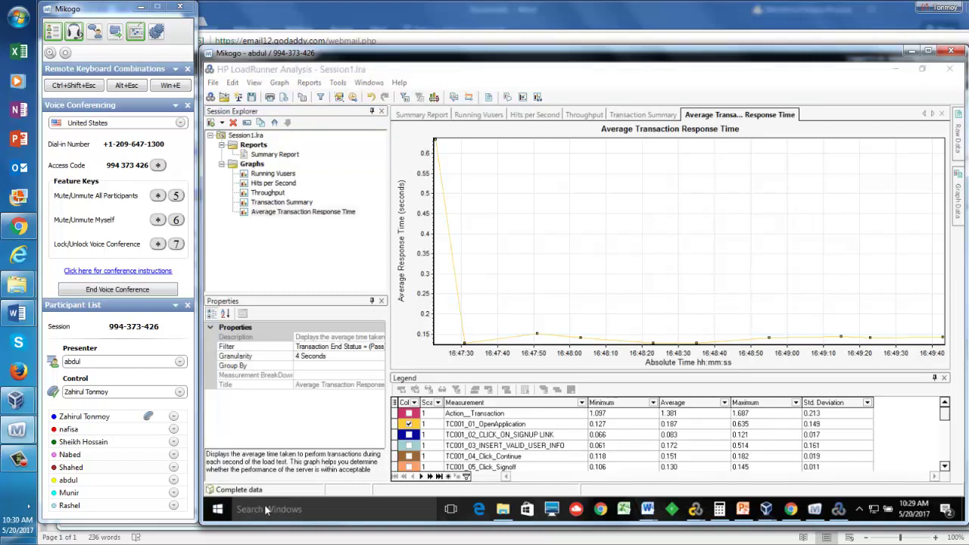
pyautogui.write('n')
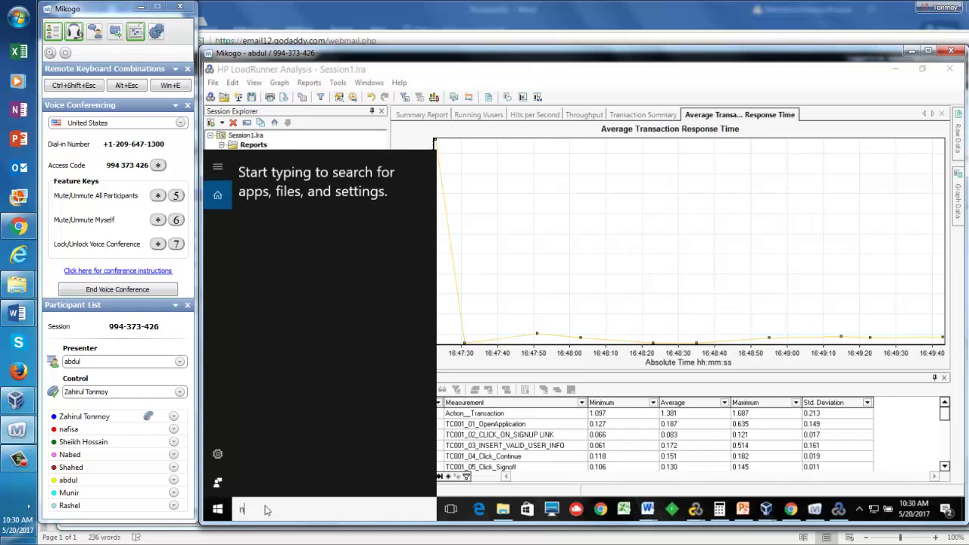
pyautogui.write('ot')
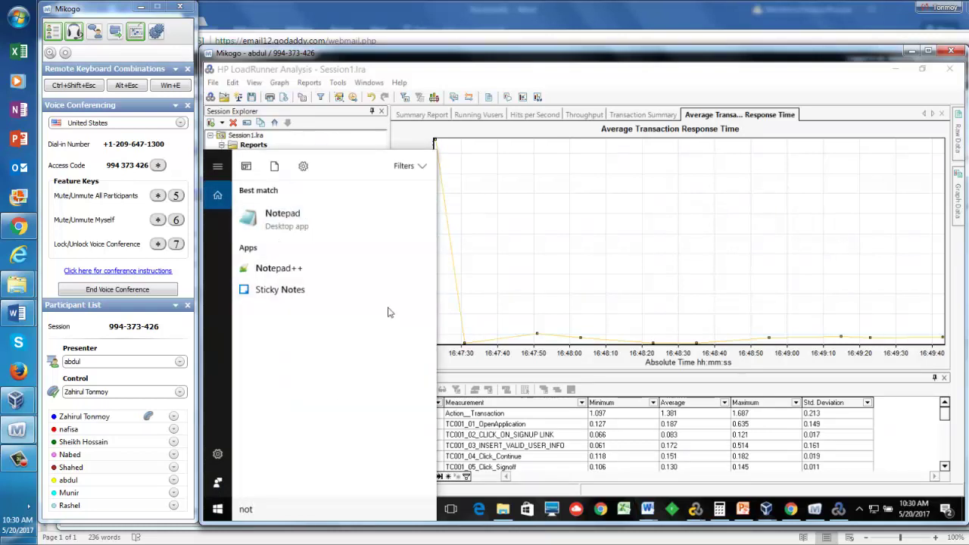
pyautogui.press('Escape')
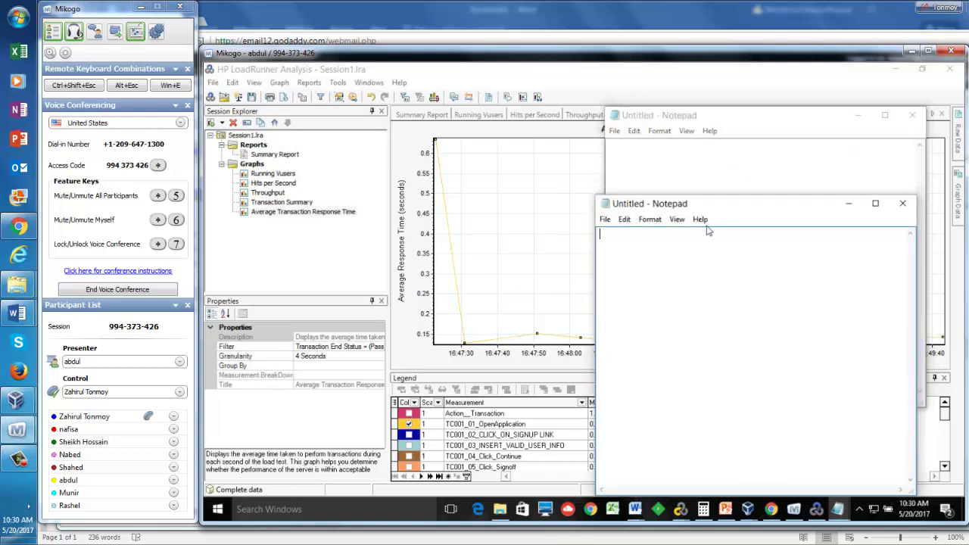
# Step: Move and narrow the blank Notepad window so it sits beside the graph, and close the extra Notepad window
pyautogui.moveTo(629, 216); pyautogui.dragTo(338, 155)
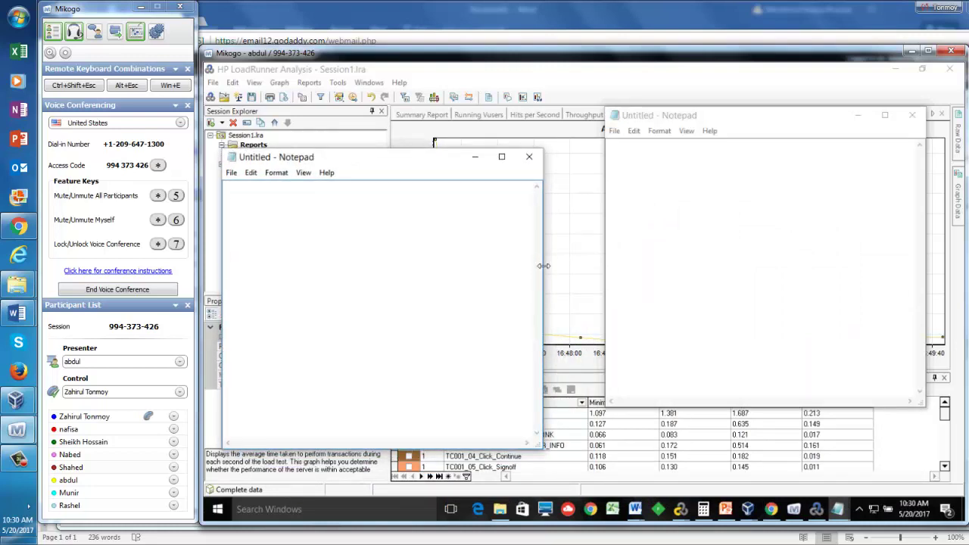
pyautogui.moveTo(544, 265); pyautogui.dragTo(428, 269)
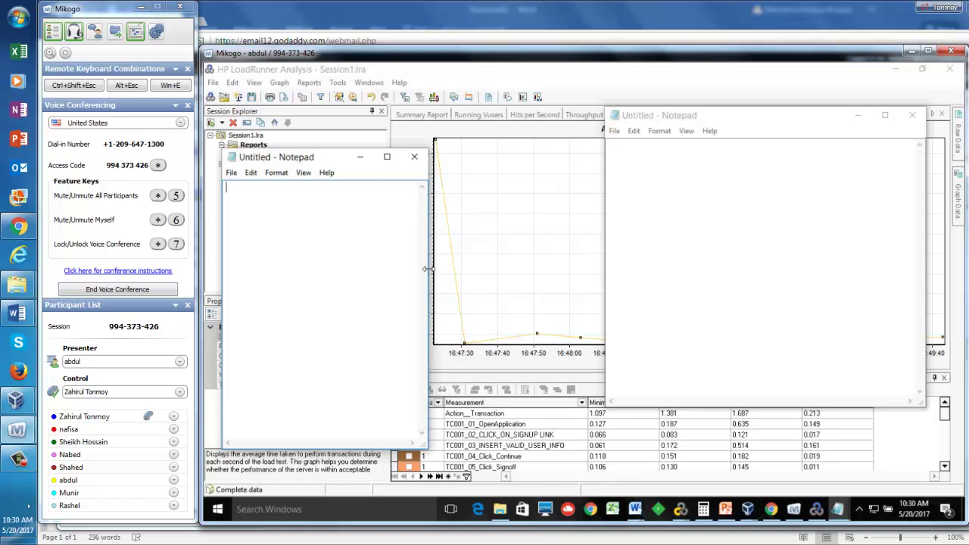
pyautogui.click(913, 117)
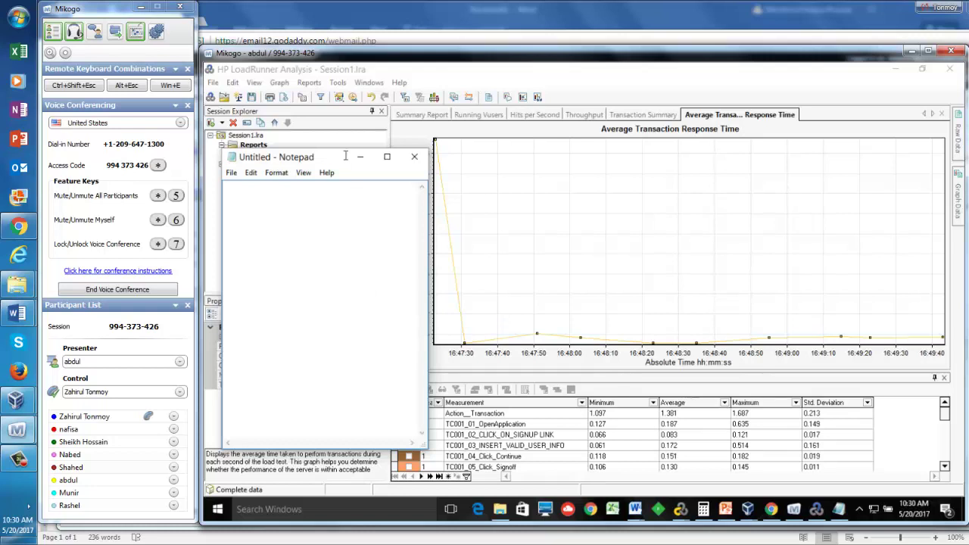
pyautogui.moveTo(335, 150); pyautogui.dragTo(335, 174)
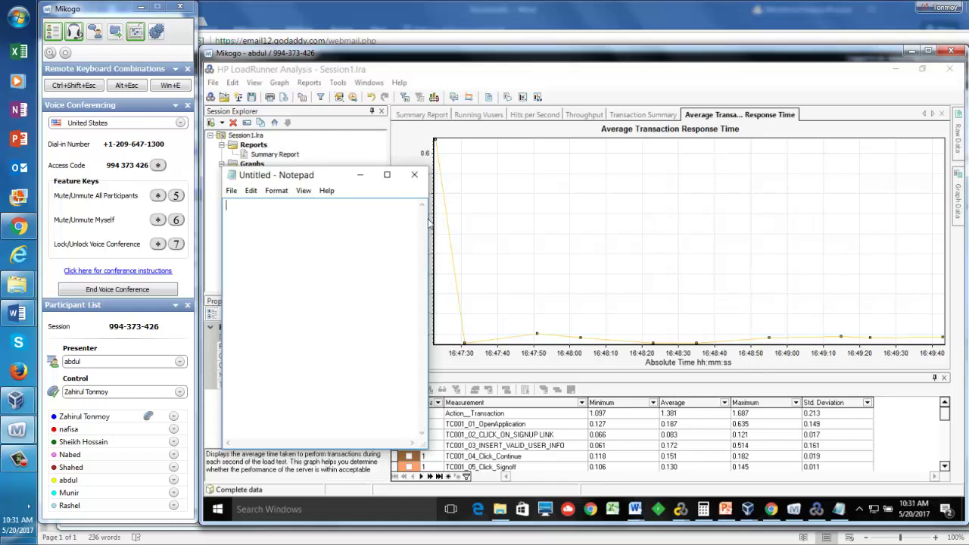
pyautogui.moveTo(430, 222); pyautogui.dragTo(402, 222)
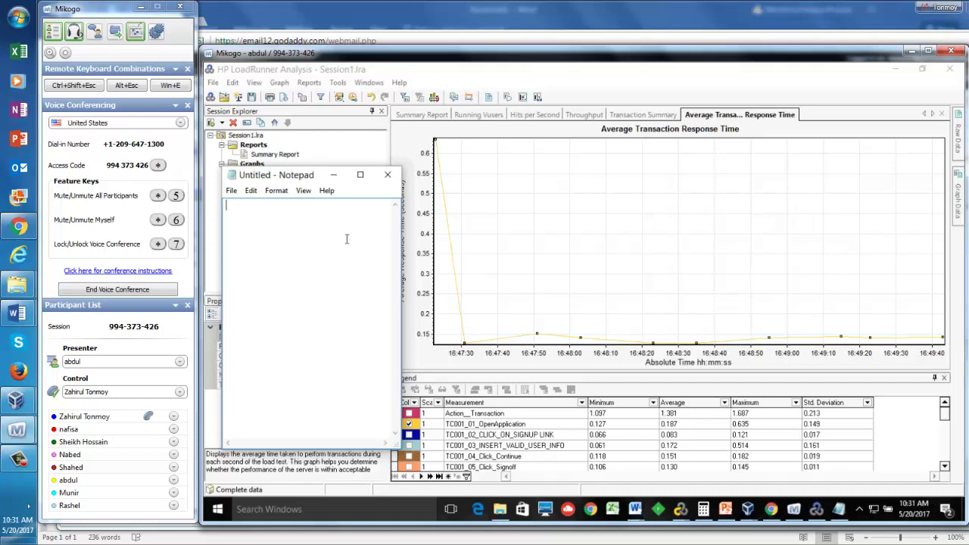
# Step: Write the sample response times 0.66,0.151,0.13,0.05,0.06,0.13,0.14 on the first line of the Notepad document
pyautogui.write('0.66,0.151,0.13,0.')
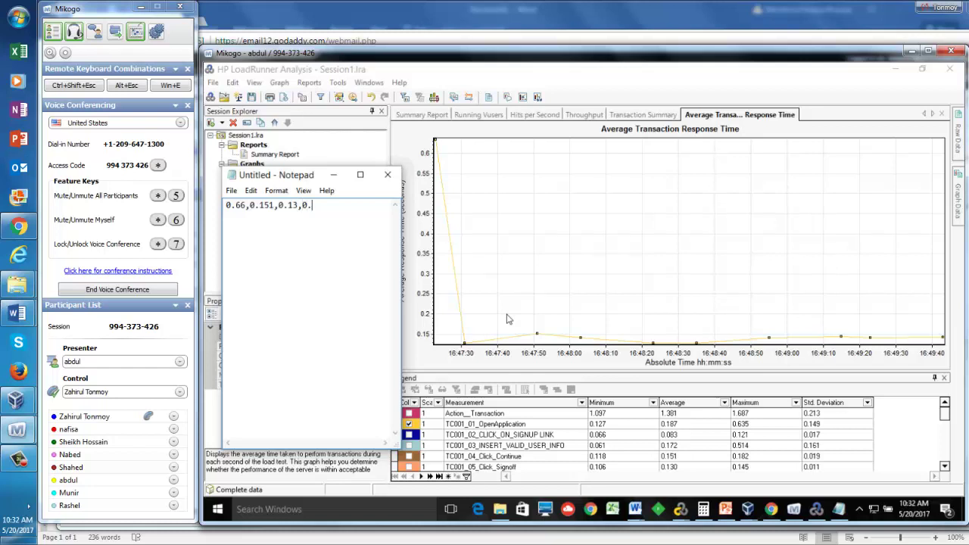
pyautogui.write('05,0.06,')
pyautogui.press('BackSpace')
pyautogui.press('BackSpace')
pyautogui.press('BackSpace')
pyautogui.write('.06,')
pyautogui.write('0.13,')
pyautogui.write('0.14')
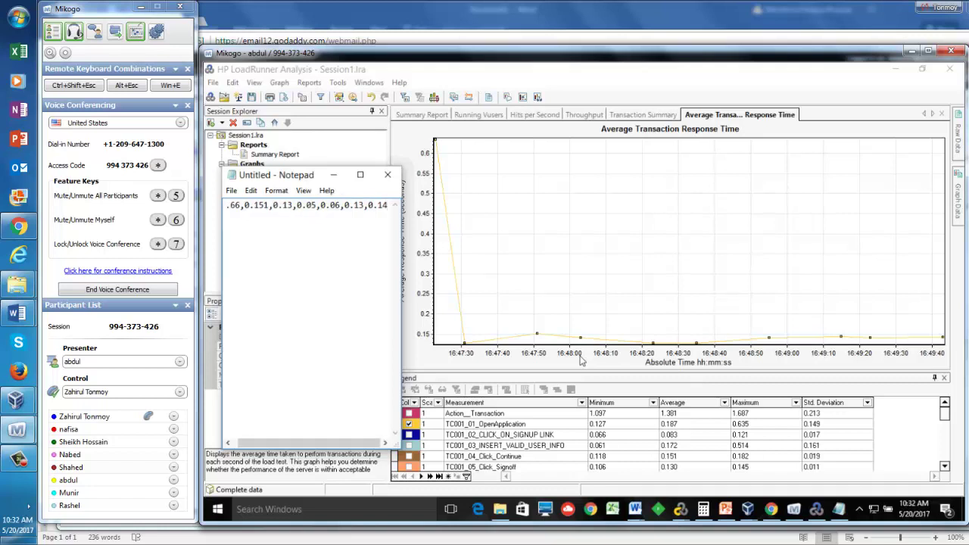
# Step: Add the response times 0.12, 0.11 and 0.13 to the end of the line
pyautogui.write(',')
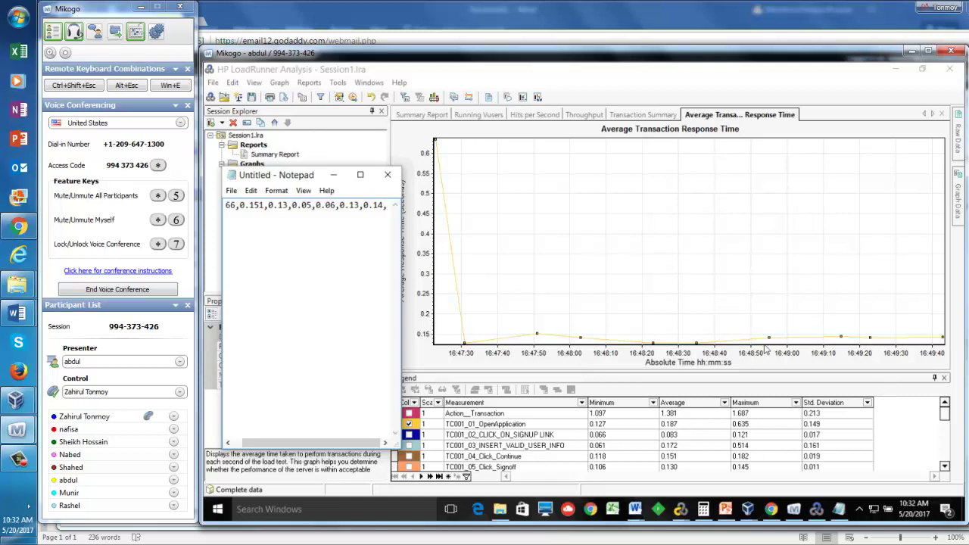
pyautogui.write('0.12')
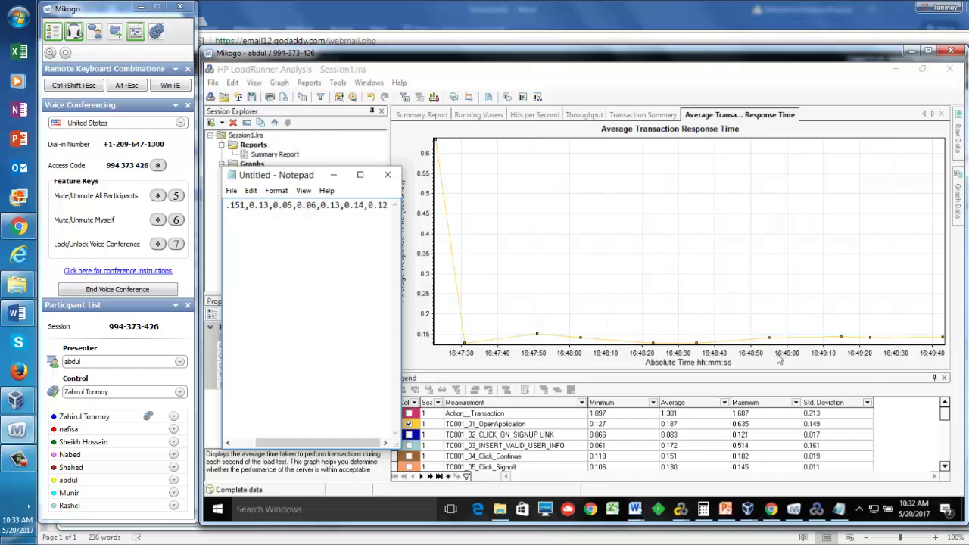
pyautogui.write('0')
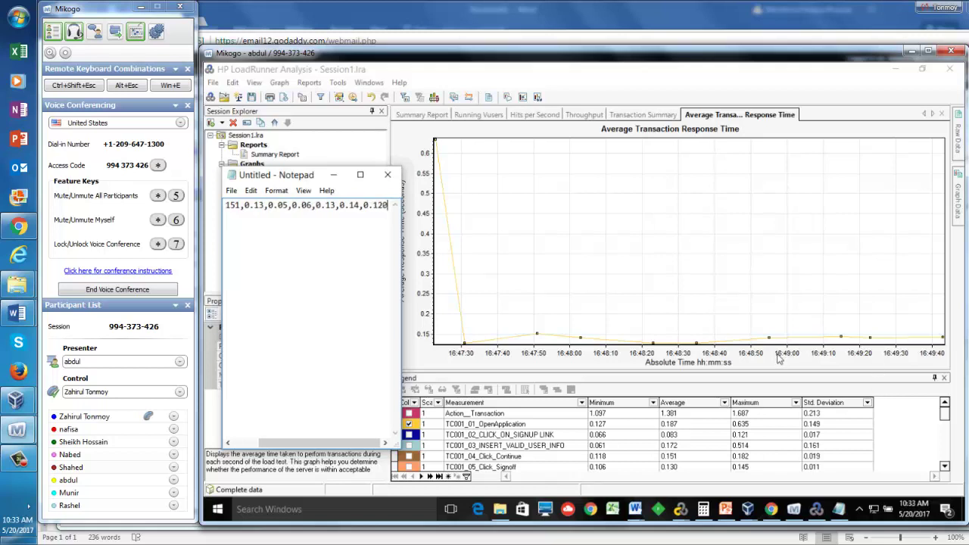
pyautogui.write('.11,')
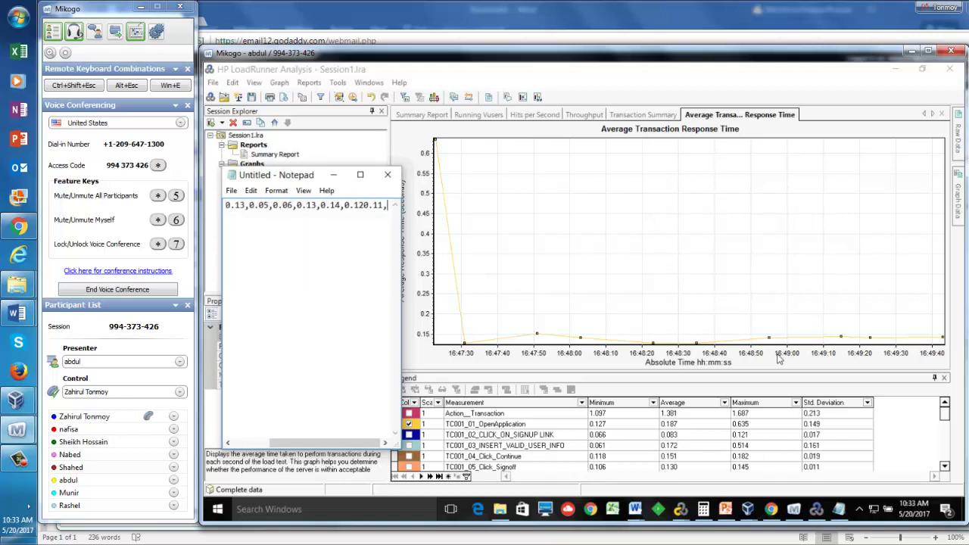
pyautogui.write('.')
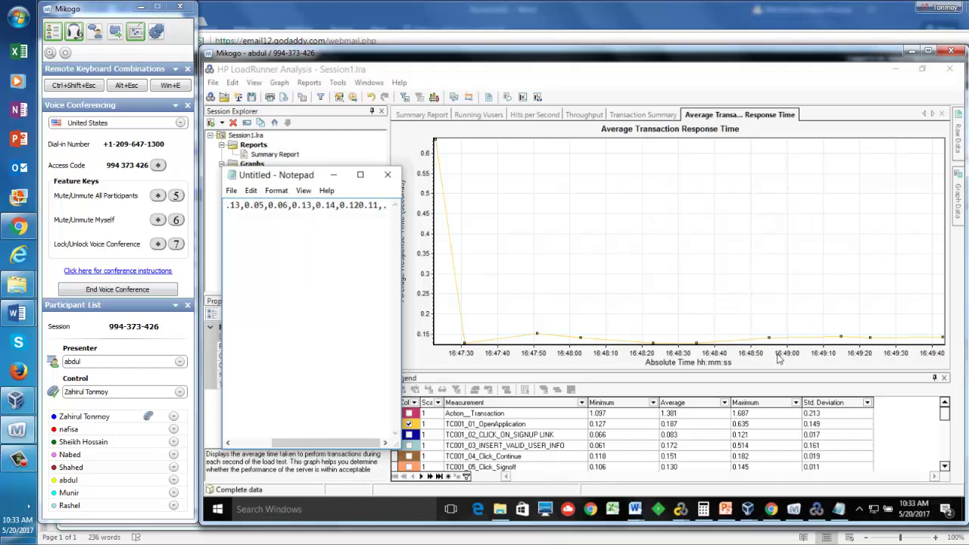
pyautogui.write('.13')
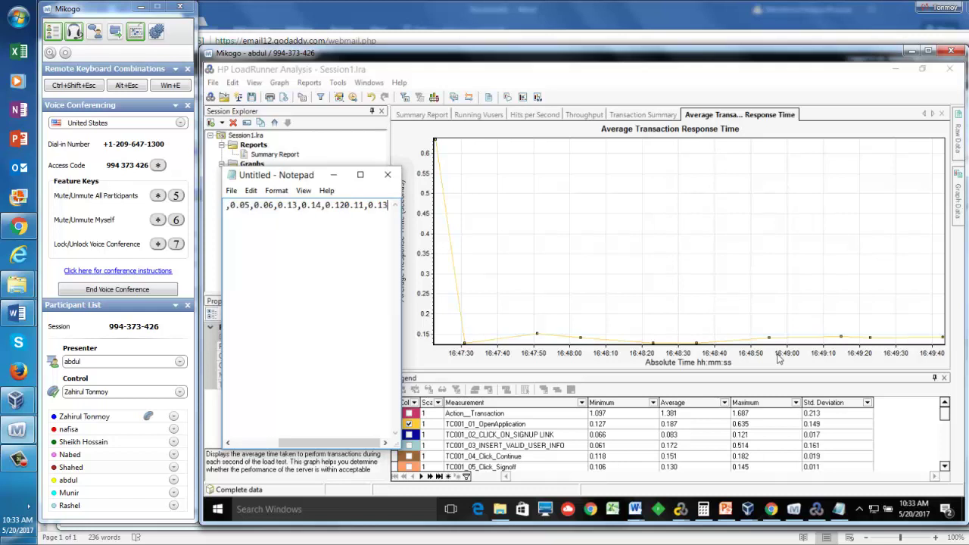
# Step: Inspect the first TC001_01_OpenApplication data point on the response time graph, then return to the Notepad list
pyautogui.click(452, 234)
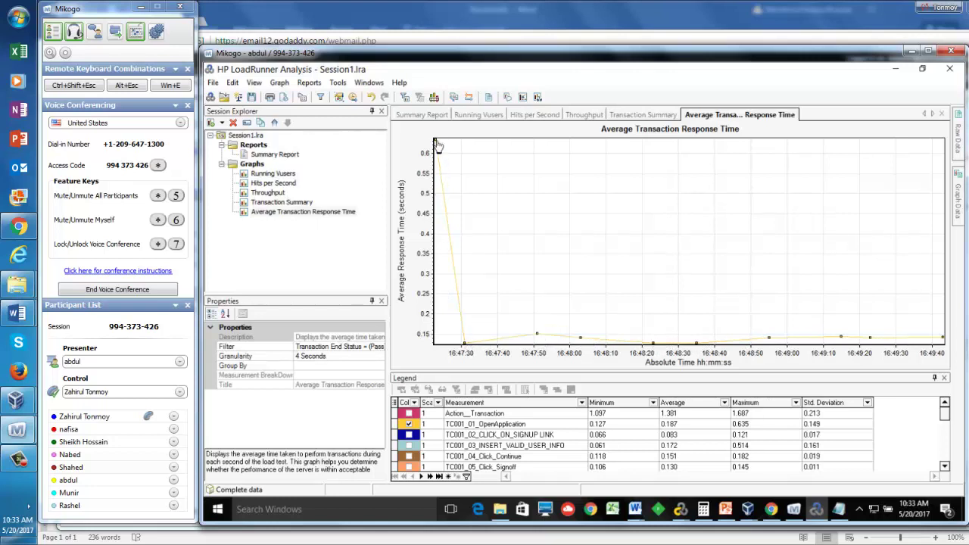
pyautogui.moveTo(438, 147)
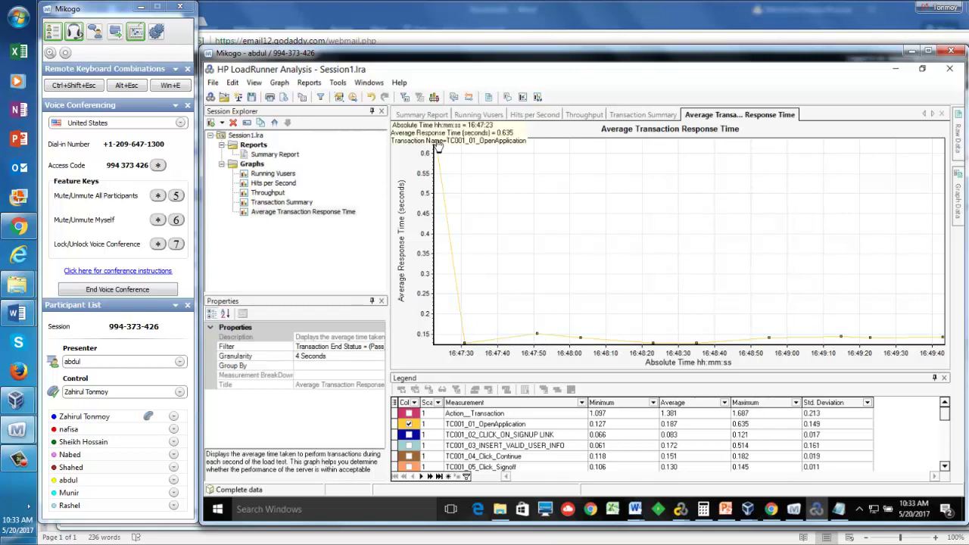
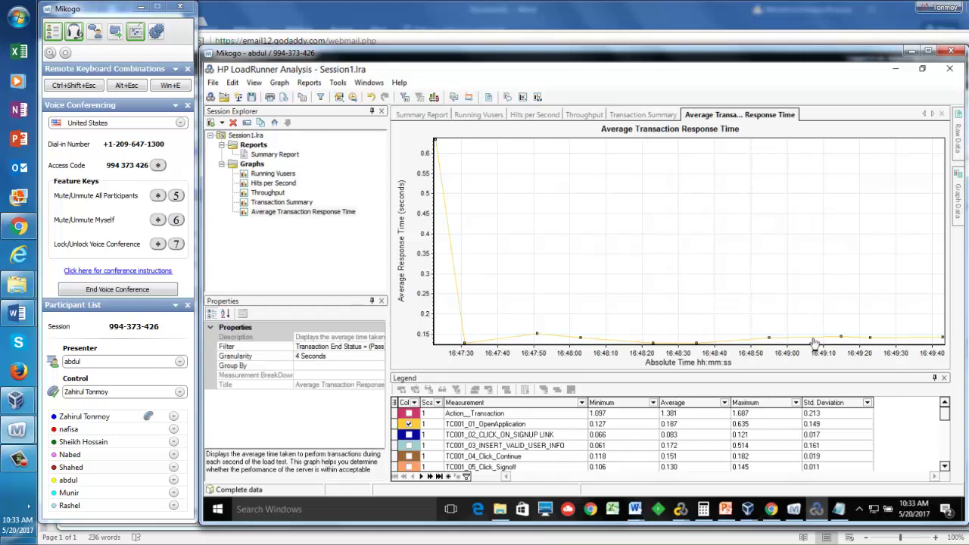
pyautogui.click(841, 510)
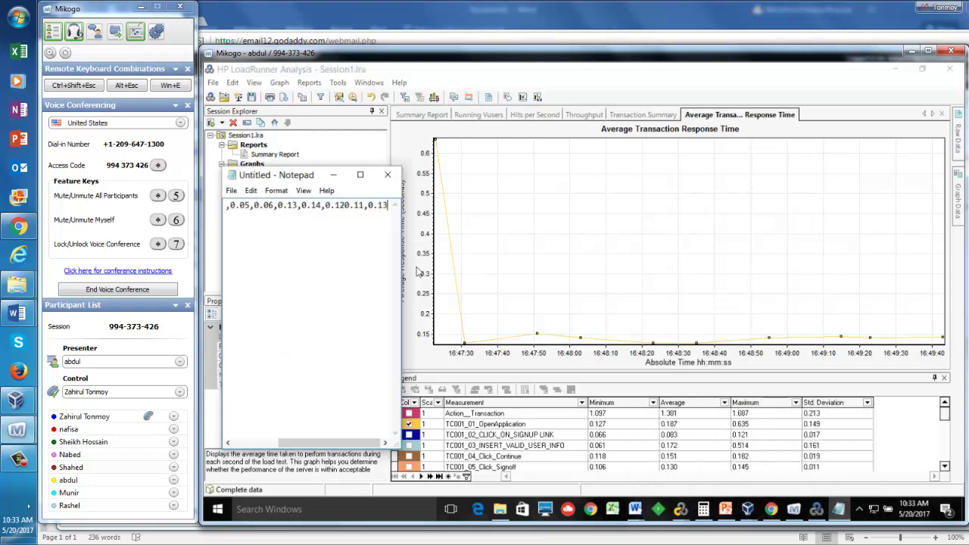
# Step: Maximize the Notepad window and insert the missing comma between 0.12 and 0.11
pyautogui.click(361, 176)
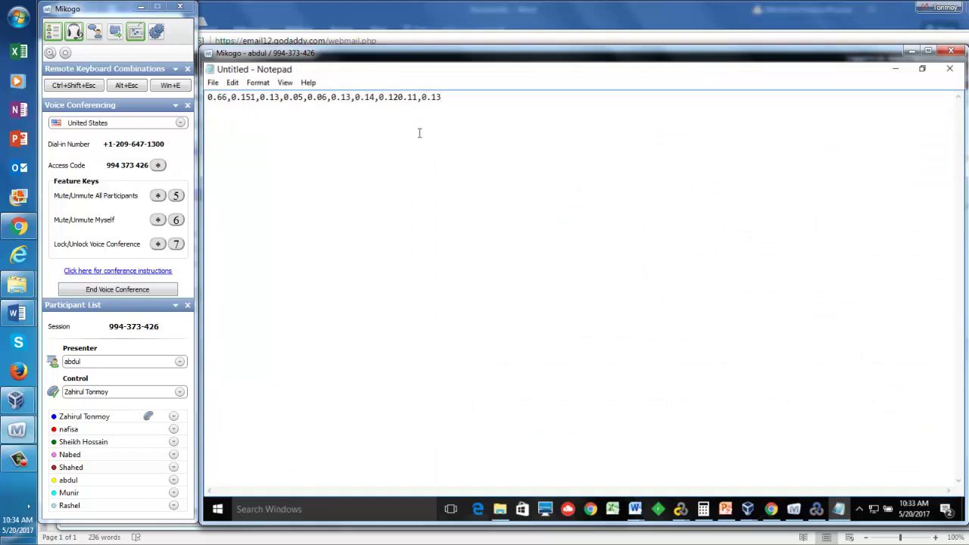
pyautogui.click(409, 97)
pyautogui.write(',')
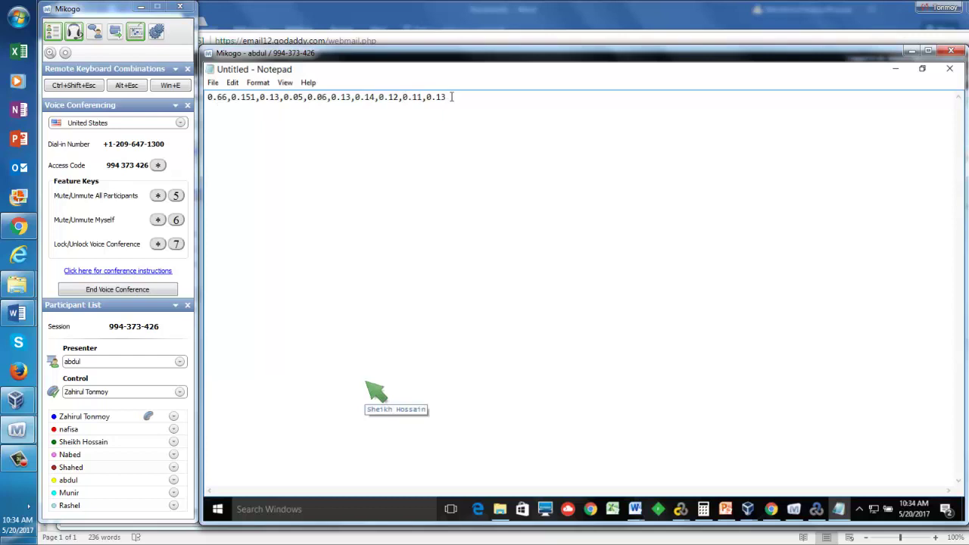
# Step: Start a second line below in ascending order with 0.05,0.06,0,11,0.12,0.13
pyautogui.press('Return')
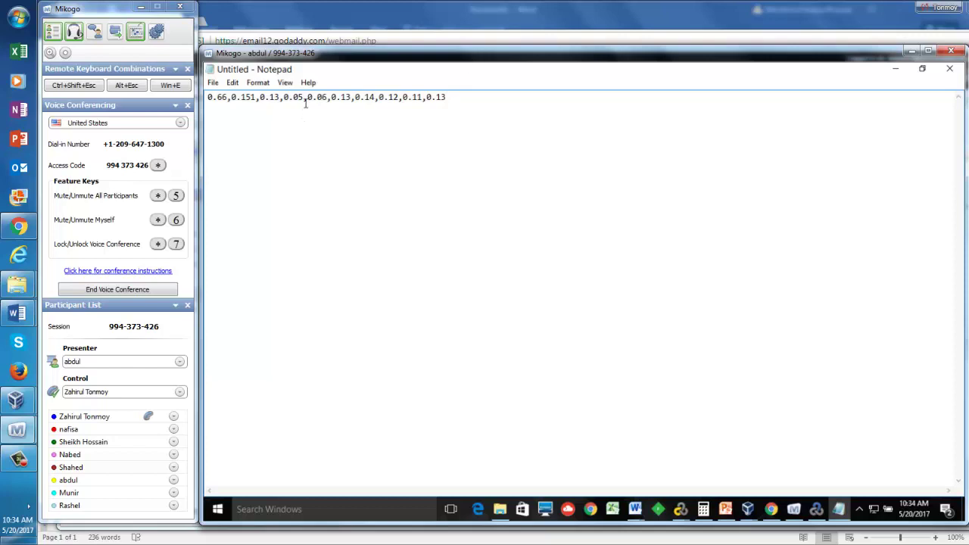
pyautogui.write('0.05,0.06,')
pyautogui.write('0')
pyautogui.write(',11,0.12,')
pyautogui.write('0.13,')
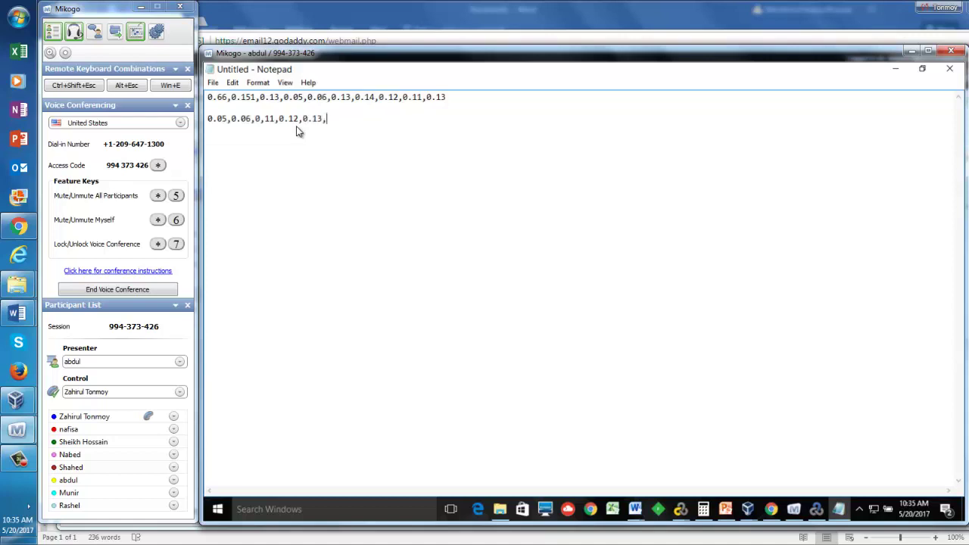
# Step: Complete the ascending line with 0.13,0.13,0.14,0.151,0.66
pyautogui.write('013')
pyautogui.press('Left')
pyautogui.write('.')
pyautogui.click(348, 119)
pyautogui.write(',0.13,0.14,0.14')
pyautogui.press('BackSpace')
pyautogui.write('51,')
pyautogui.write('0.66')
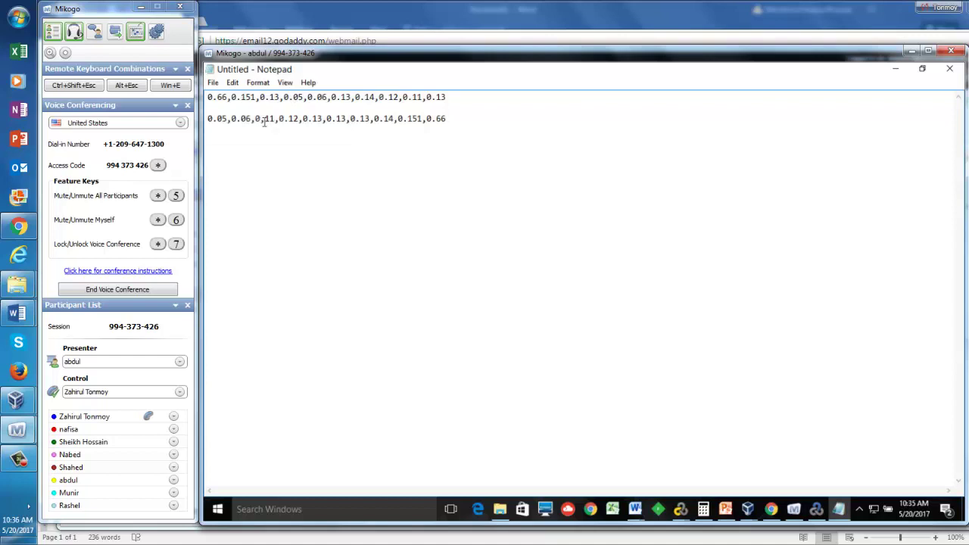
# Step: Correct the mistyped 0,11 in the ascending line to 0.11
pyautogui.press('Right')
pyautogui.press('Delete')
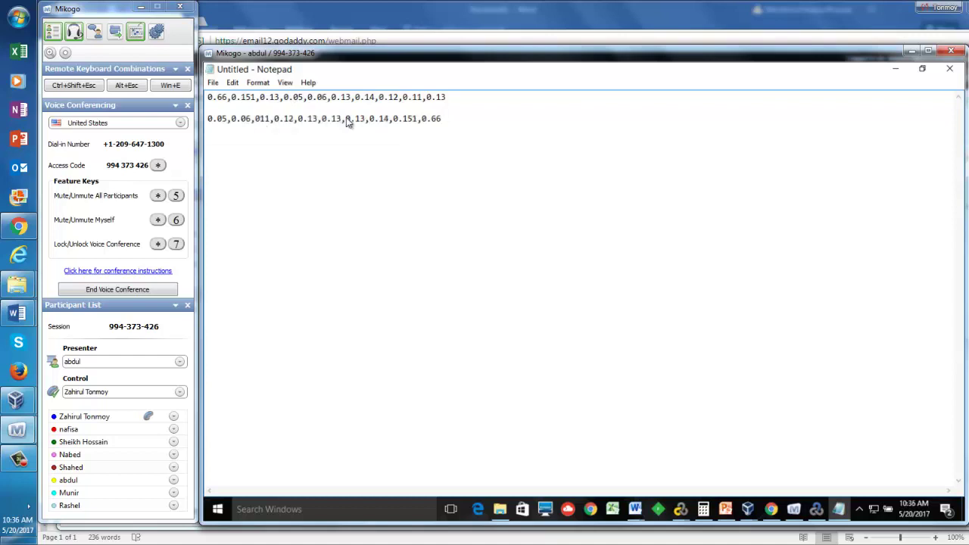
pyautogui.write('1')
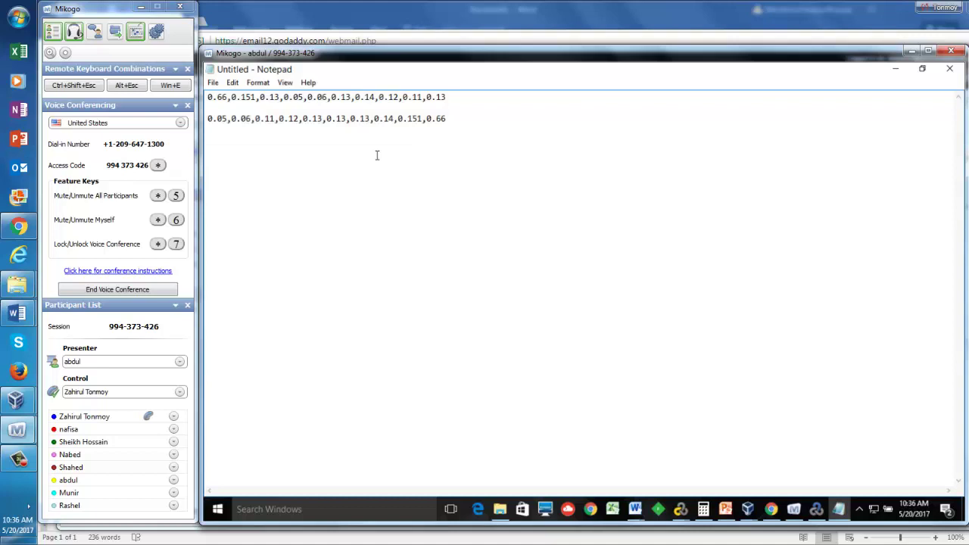
# Step: Label the first line "Real Sequence How they Happened:" and the sorted line "Arrange in Ascending Order:"
pyautogui.click(207, 100)
pyautogui.write('Real')
pyautogui.write(' Sequ')
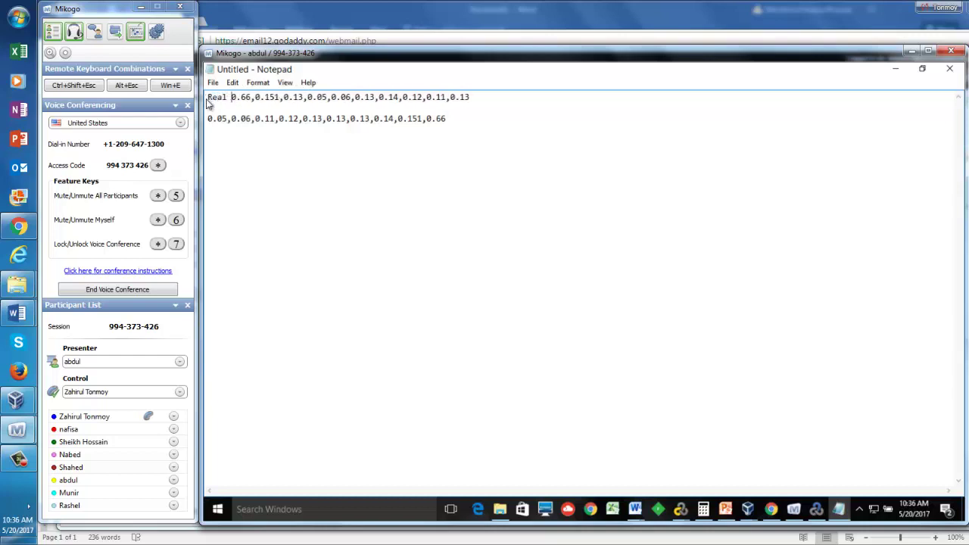
pyautogui.write('ence')
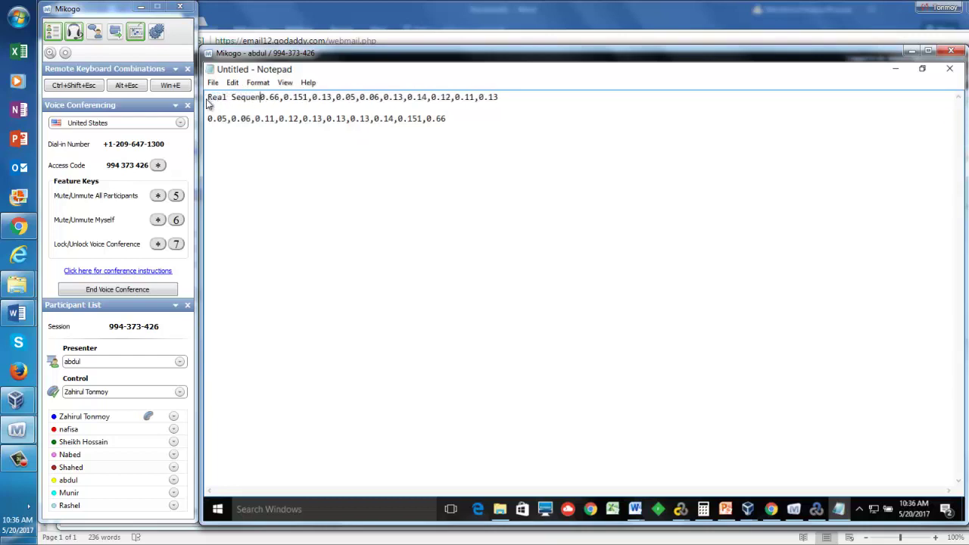
pyautogui.write(' How the')
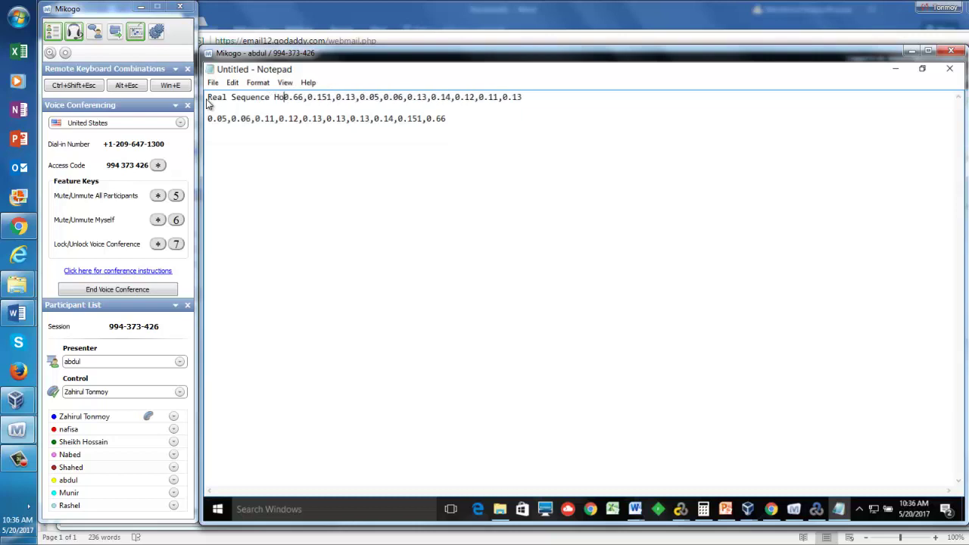
pyautogui.write('y Happene')
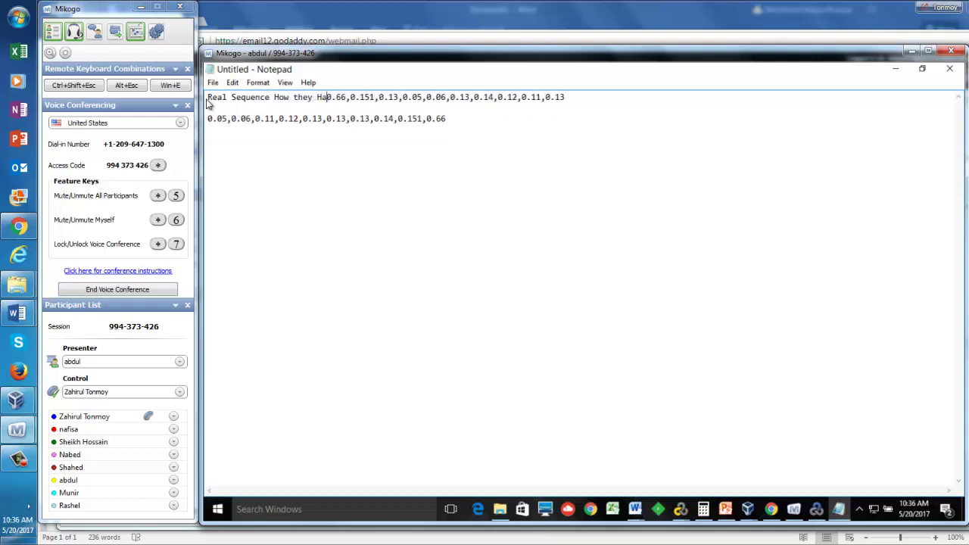
pyautogui.write('d:')
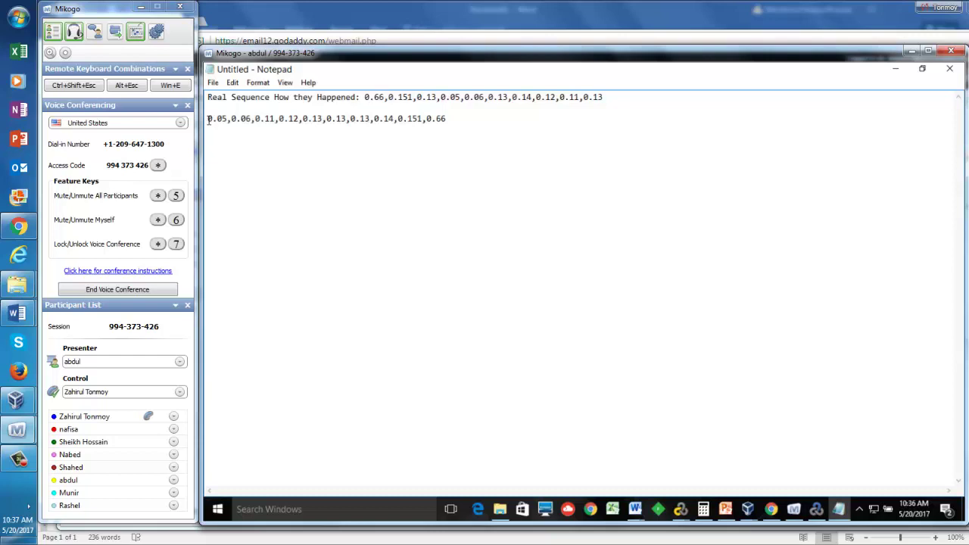
pyautogui.write('Arrange in Ascending Order:')
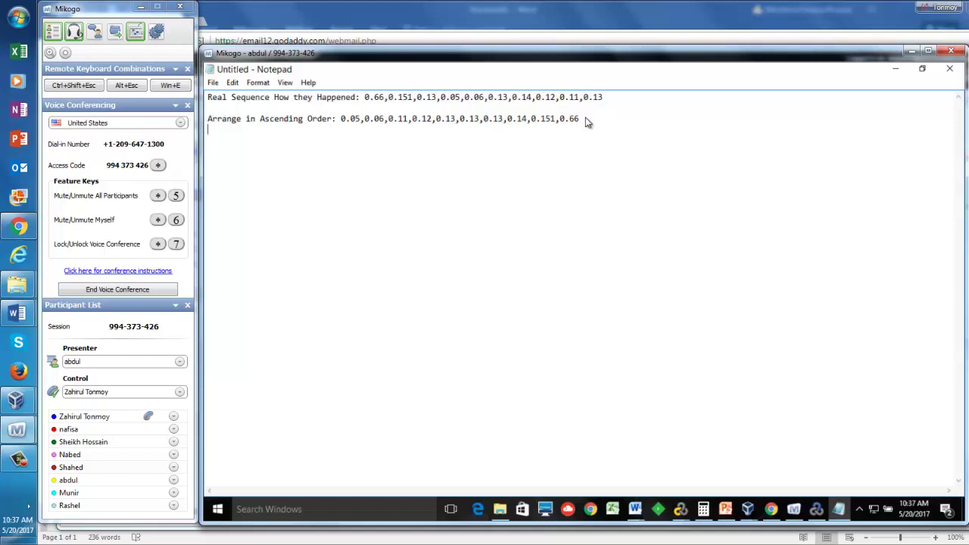
# Step: Add a line "Remove the top 10% value:" followed by a copy of the ascending values from 0.05 through 0.151
pyautogui.write('Remove the top 10% value:')
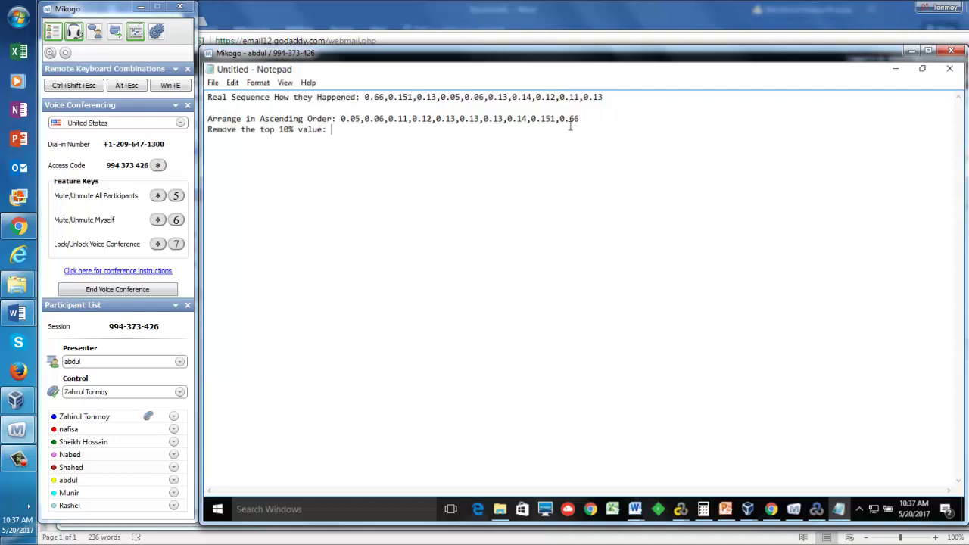
pyautogui.click(340, 119)
pyautogui.moveTo(340, 119); pyautogui.dragTo(558, 118)
pyautogui.hotkey('ctrl', 'c')
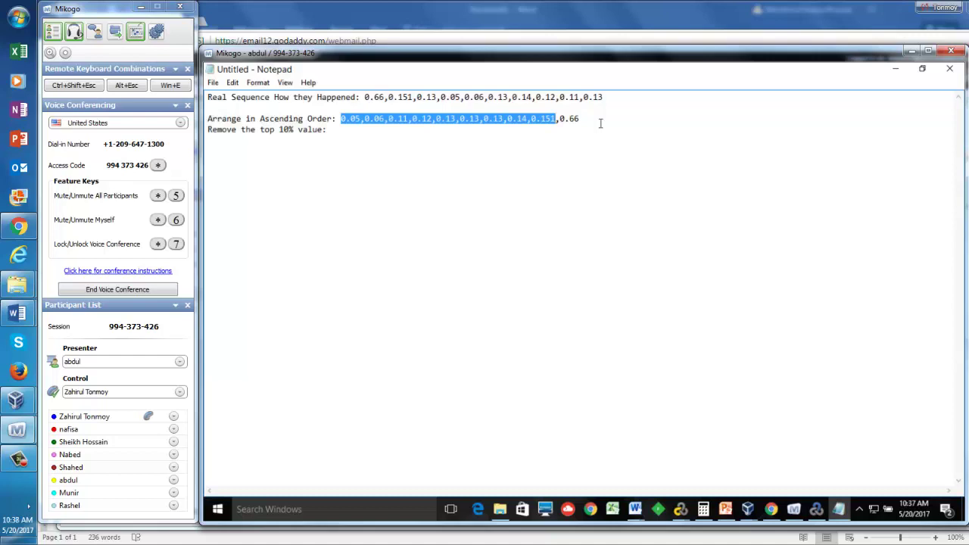
pyautogui.click(358, 138)
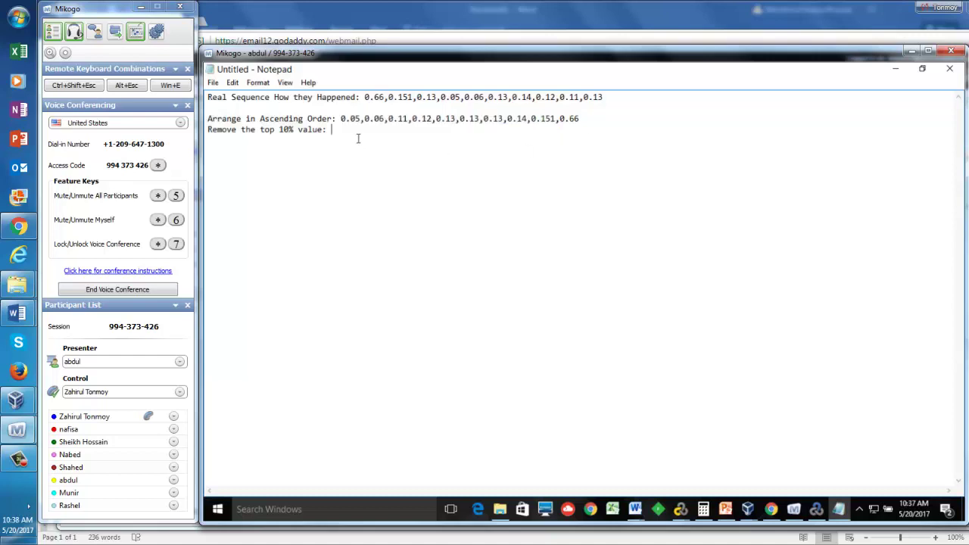
pyautogui.hotkey('ctrl', 'v')
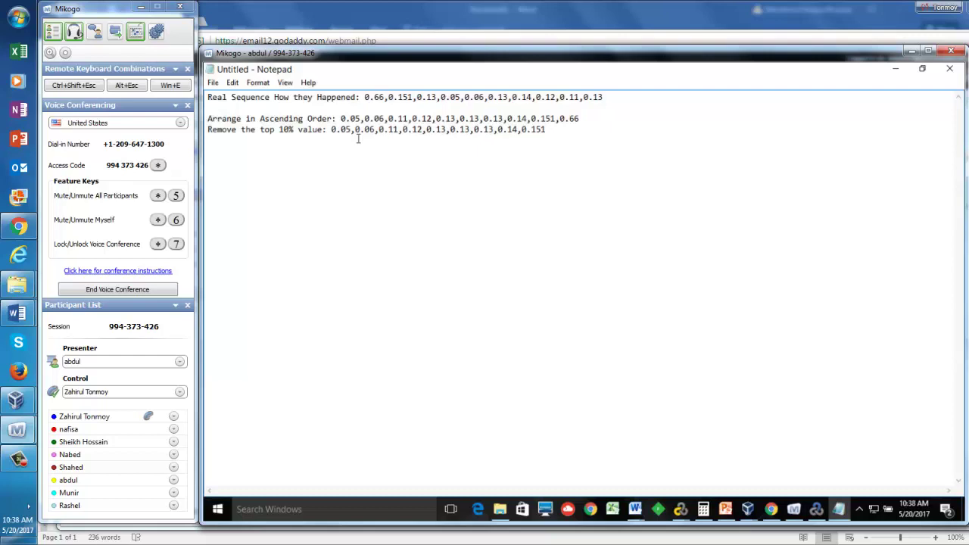
# Step: Add the line "After removing the top 10% value, whatever value left in the higher end is your 90th percentile value"
pyautogui.moveTo(356, 136); pyautogui.dragTo(384, 160)
pyautogui.click(503, 133)
pyautogui.moveTo(521, 130); pyautogui.dragTo(547, 131)
pyautogui.click(550, 130)
pyautogui.press('Return')
pyautogui.write('After removing the t')
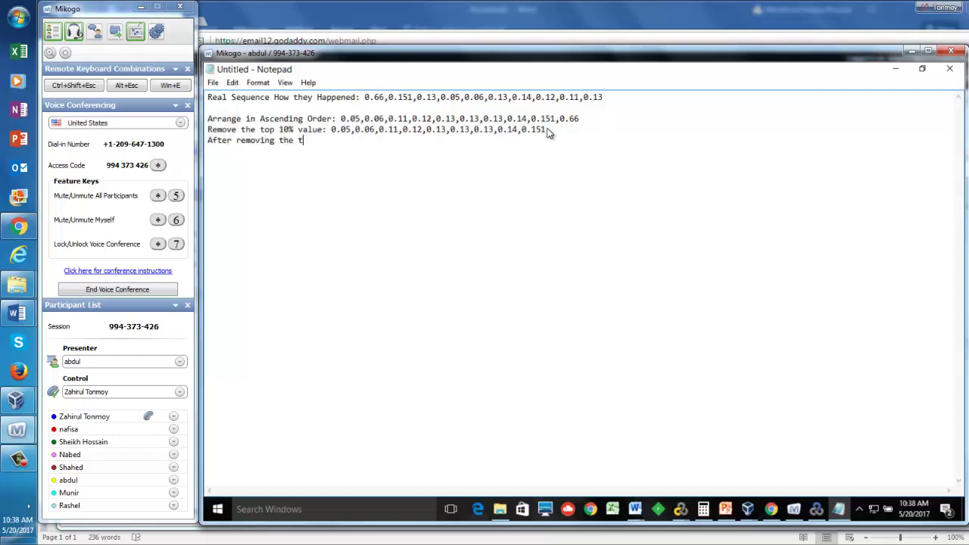
pyautogui.write('op 10% value, whatever ')
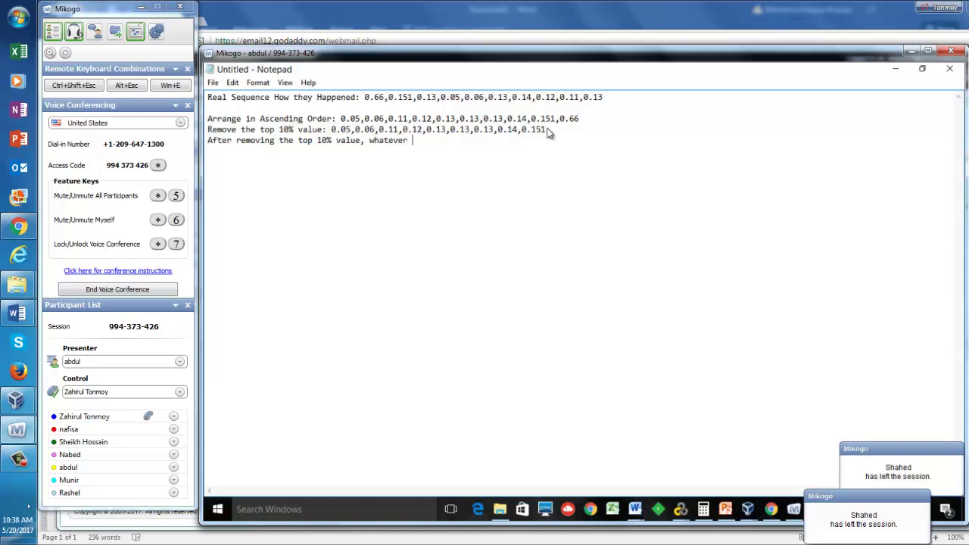
pyautogui.write('value')
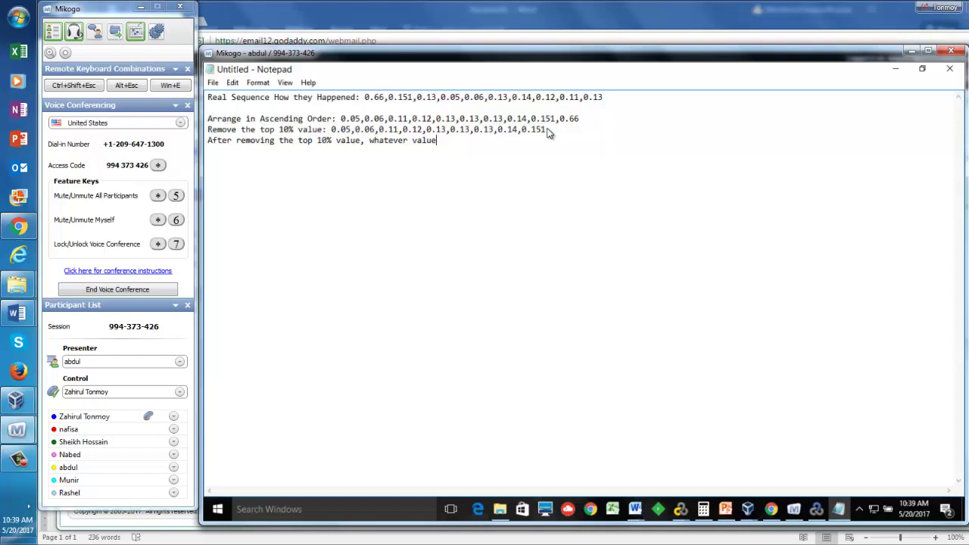
pyautogui.write('left in the higher end is your 90th')
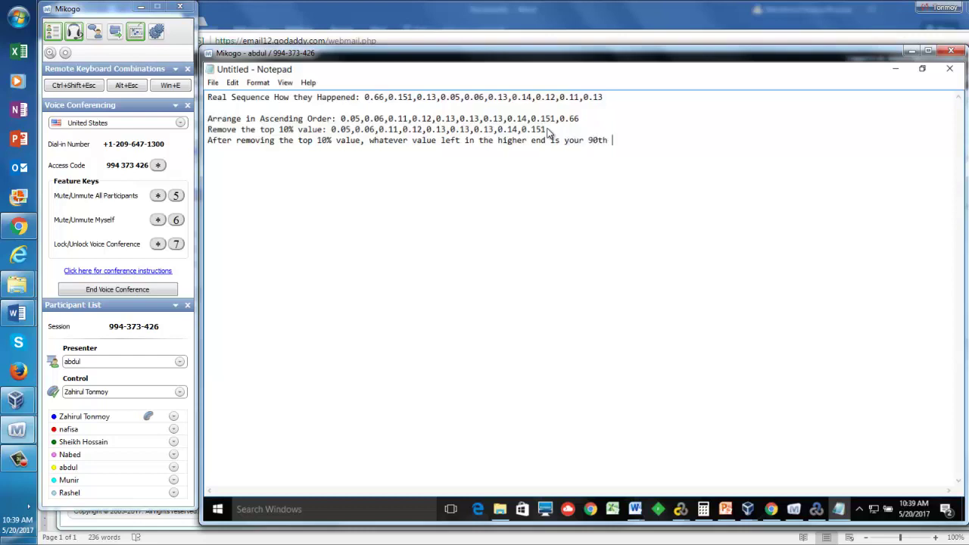
pyautogui.write(' percentile value')
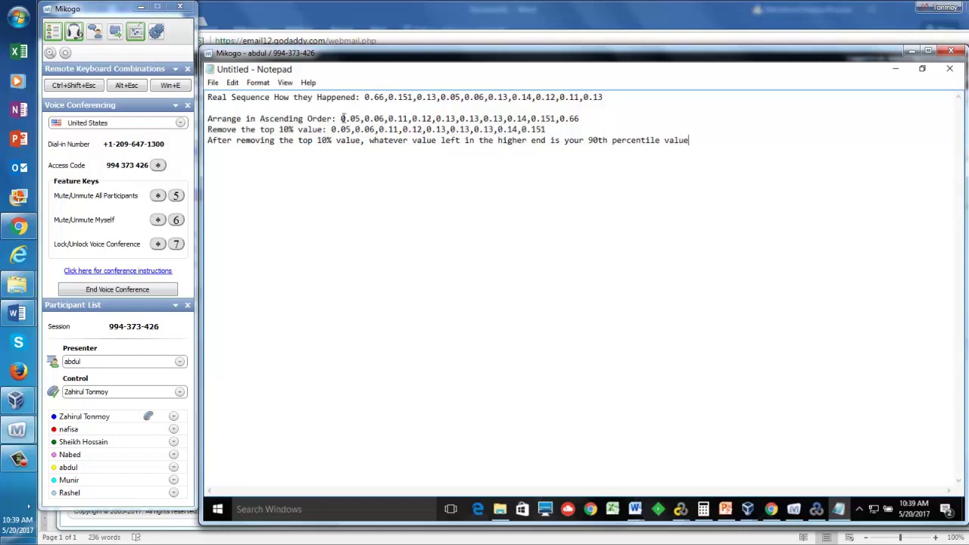
# Step: Highlight the ascending values, and add the line "10 values" below the 90th percentile explanation
pyautogui.moveTo(342, 118); pyautogui.dragTo(584, 119)
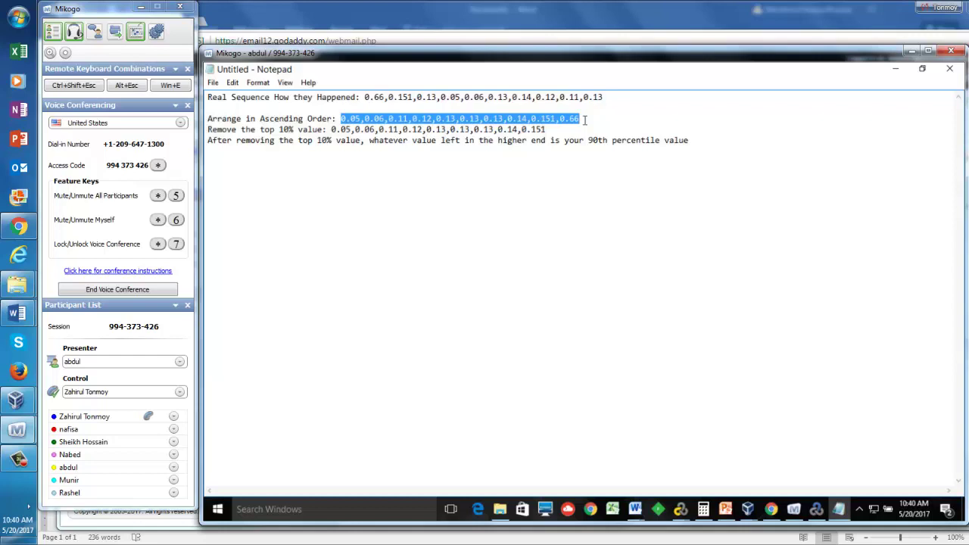
pyautogui.click(697, 143)
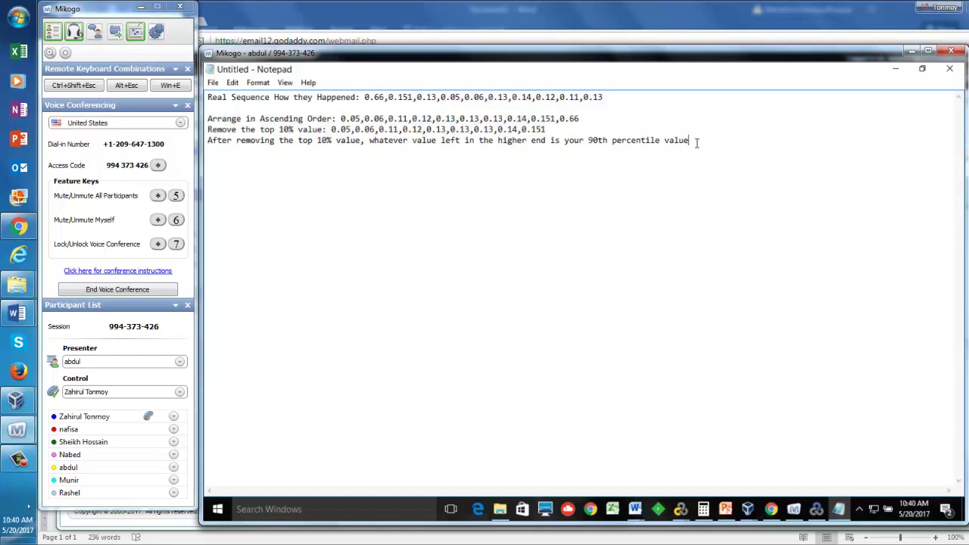
pyautogui.press('Return')
pyautogui.write('10 v')
pyautogui.click(696, 143)
pyautogui.write('lues')
pyautogui.press('BackSpace')
pyautogui.press('BackSpace')
pyautogui.press('BackSpace')
pyautogui.press('BackSpace')
pyautogui.press('BackSpace')
pyautogui.write('e')
pyautogui.click(244, 153)
pyautogui.write('alues-')
pyautogui.press('BackSpace')
# Step: Add the question "what is 10% of your 10 values" on a new line
pyautogui.press('Return')
pyautogui.write('w')
pyautogui.write('hat')
pyautogui.write(' is t')
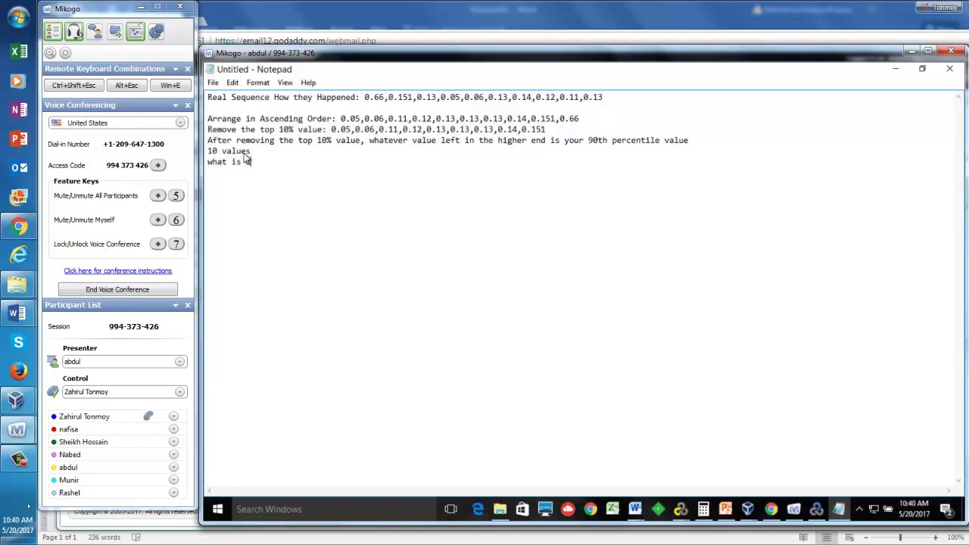
pyautogui.write('0% of your 10 values')
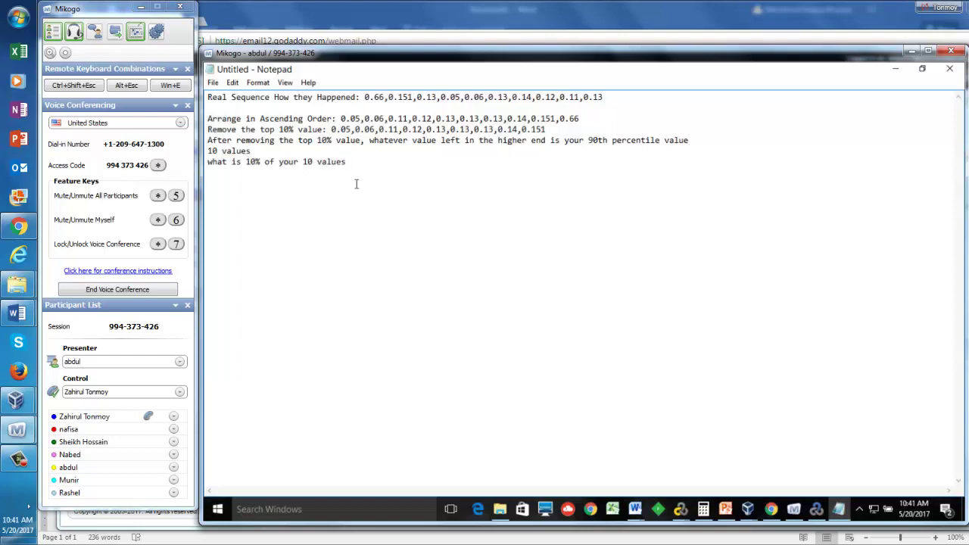
# Step: Leave a blank line and write the calculation lines "100......10", "1.....10/100" and "10....10*10/100=1"
pyautogui.press('Return')
pyautogui.write('1000')
pyautogui.press('BackSpace')
pyautogui.write('......10')
pyautogui.press('Return')
pyautogui.write('1.....10/100')
pyautogui.press('Return')
pyautogui.write('10')
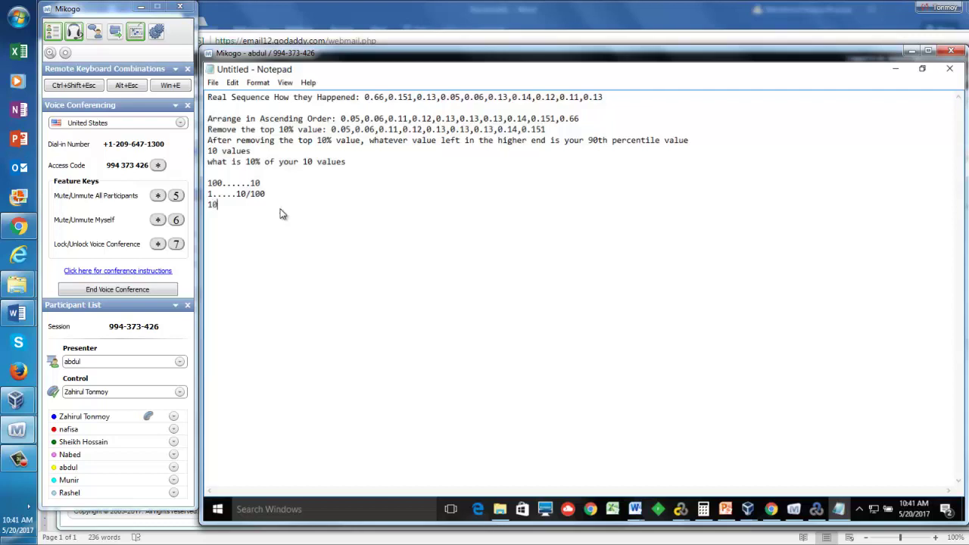
pyautogui.write('.')
pyautogui.write('...10*10/100=1')
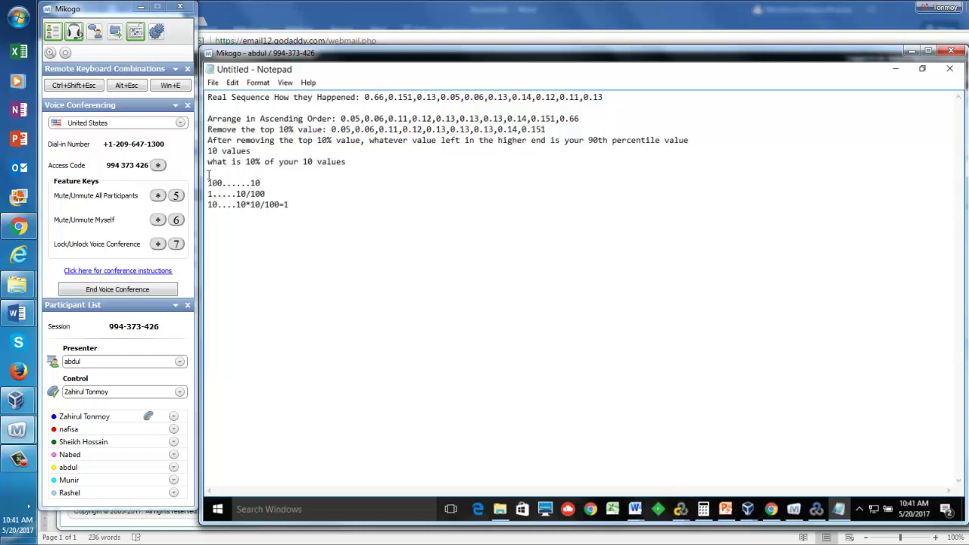
# Step: Write "Top 10%" on the blank line above the calculation and append "value" to the final result
pyautogui.write('Top 10%')
pyautogui.moveTo(226, 173); pyautogui.dragTo(242, 173)
pyautogui.click(288, 206)
pyautogui.write('value')
# Step: Highlight 0.66 at the end of the ascending line and 0.151 at the end of the line below it
pyautogui.moveTo(207, 172); pyautogui.dragTo(223, 172)
pyautogui.click(561, 119)
pyautogui.moveTo(560, 119); pyautogui.dragTo(580, 119)
pyautogui.click(554, 129)
pyautogui.moveTo(522, 129); pyautogui.dragTo(546, 130)
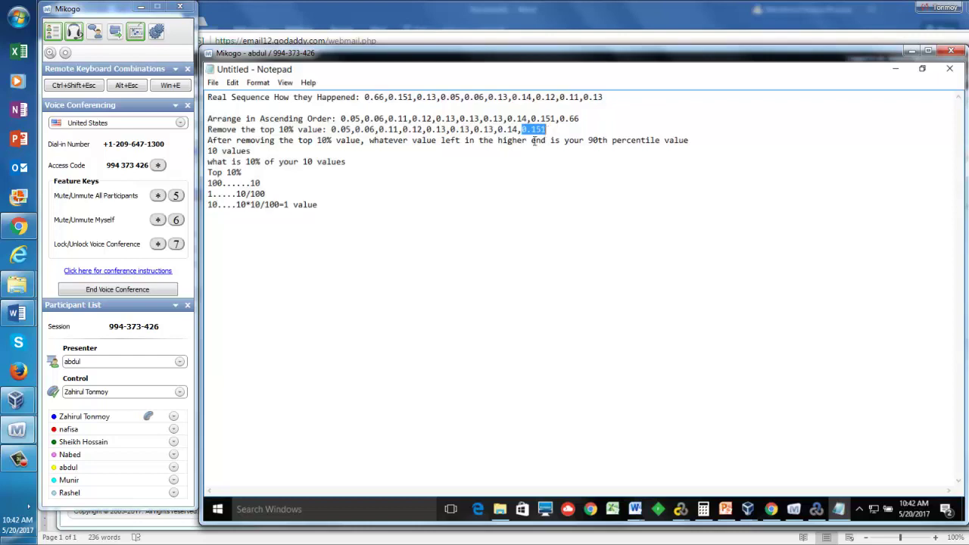
pyautogui.click(393, 153)
# Step: Insert the line "How many value you need to remove as top 10%" beneath "Top 10%"
pyautogui.click(247, 173)
pyautogui.press('Return')
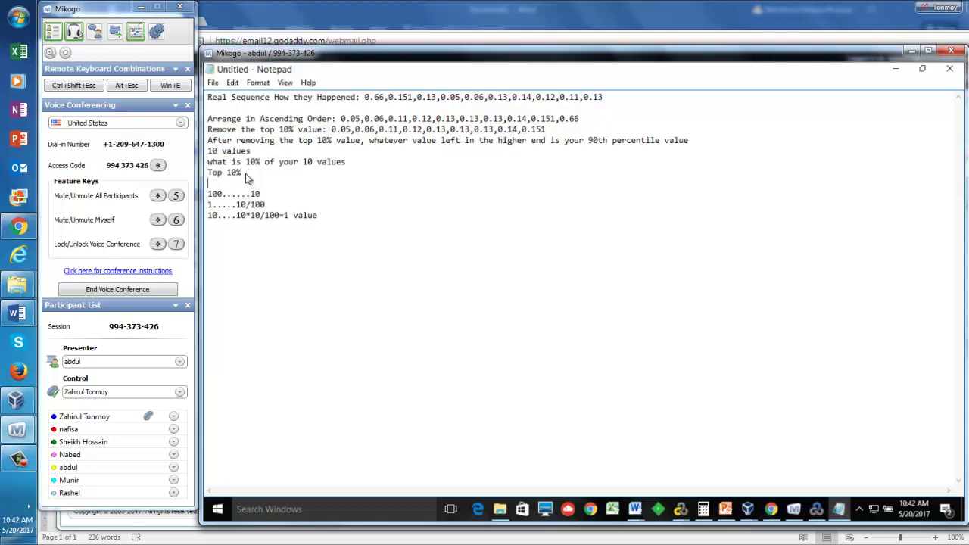
pyautogui.write('How m')
pyautogui.write('uc')
pyautogui.press('BackSpace')
pyautogui.write('an')
pyautogui.write('y valu')
pyautogui.write('e')
pyautogui.write(' is')
pyautogui.write('10')
pyautogui.press('BackSpace')
pyautogui.press('BackSpace')
pyautogui.press('BackSpace')
pyautogui.press('BackSpace')
pyautogui.press('BackSpace')
pyautogui.write('you need to remove as top')
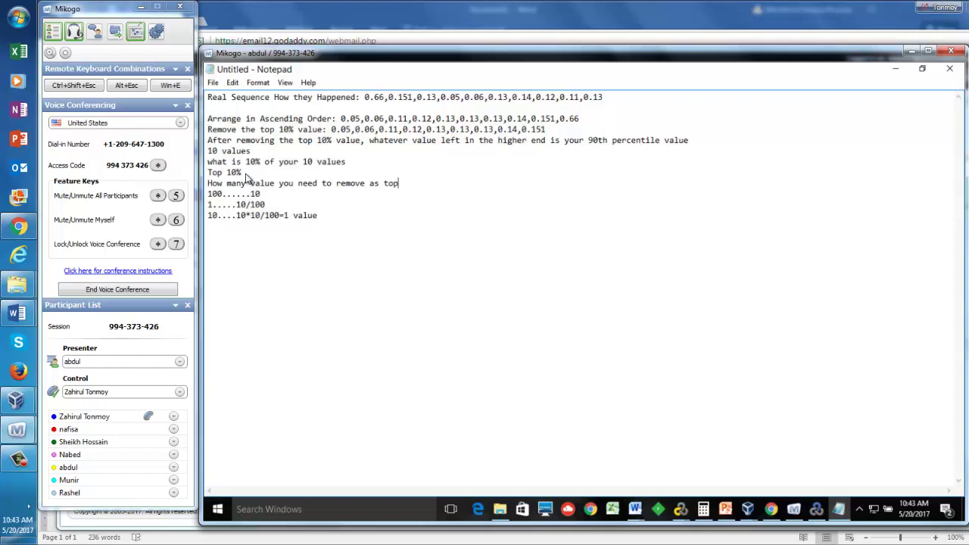
pyautogui.write(' 10%')
# Step: Insert the heading "How to calculate 90th Percentile vaule?" above the first line and copy the entire text
pyautogui.moveTo(240, 140); pyautogui.dragTo(208, 97)
pyautogui.click(208, 97)
pyautogui.press('Return')
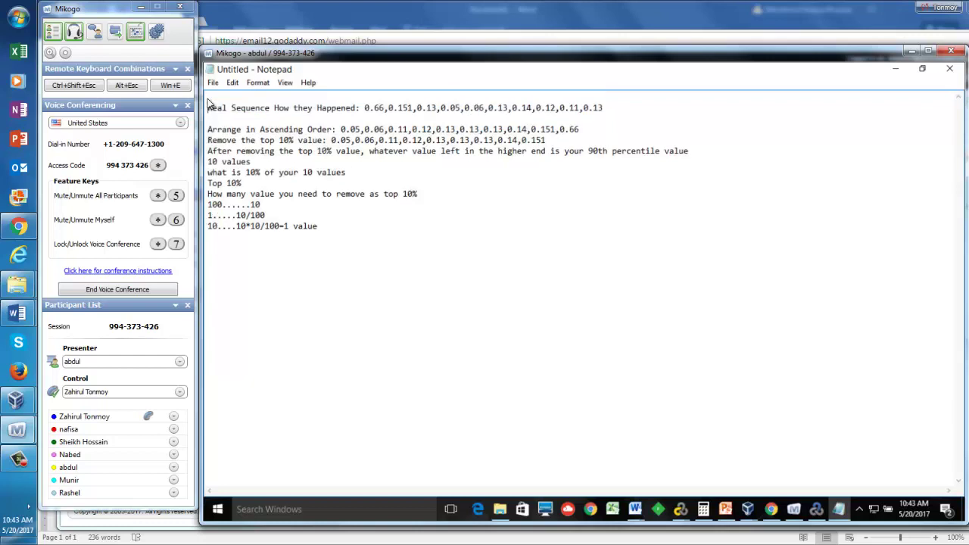
pyautogui.write('How to calculate 90th Per')
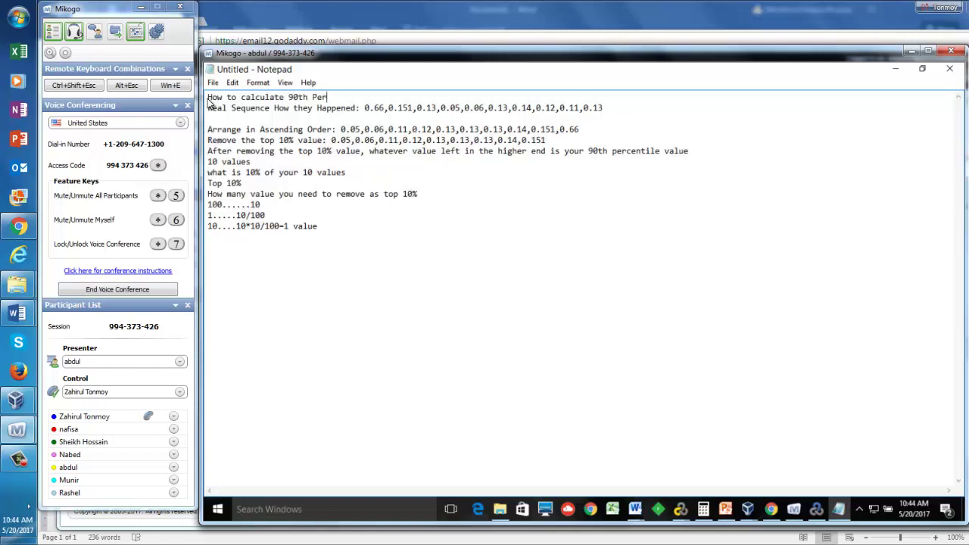
pyautogui.write('centile vaule?')
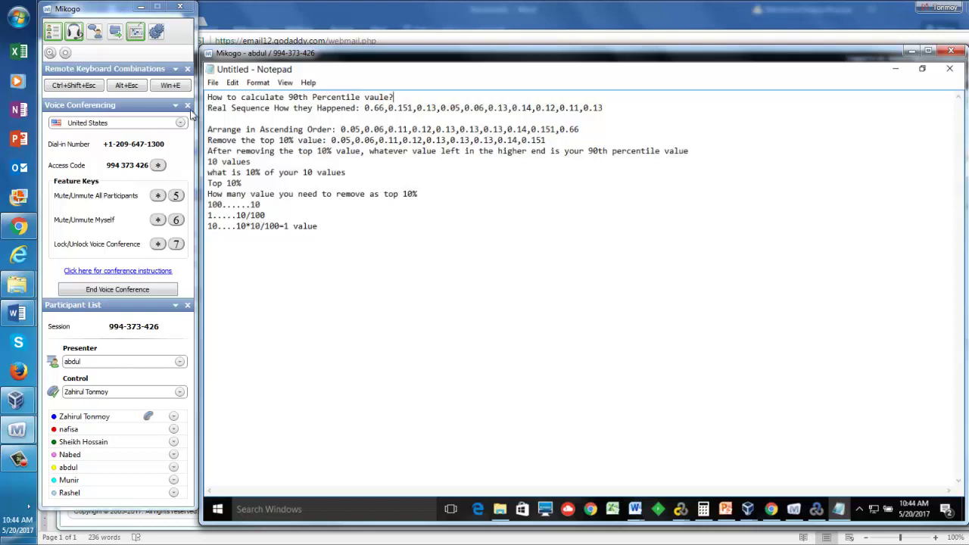
pyautogui.hotkey('ctrl', 'a')
pyautogui.hotkey('ctrl', 'c')
# Step: Minimize the Mikogo window and open the newest inbox message, "Re: Class recording 05/13/17", in the webmail
pyautogui.click(14, 460)
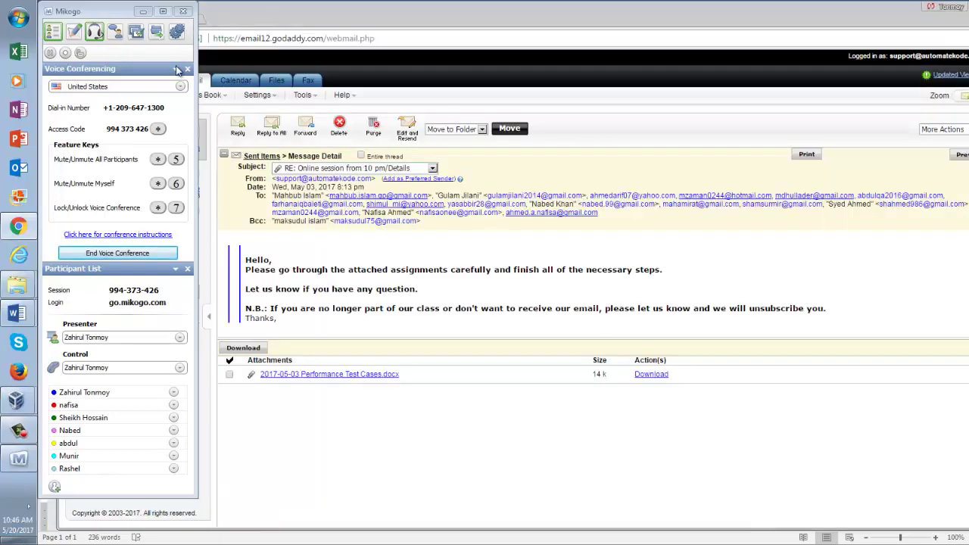
pyautogui.click(143, 12)
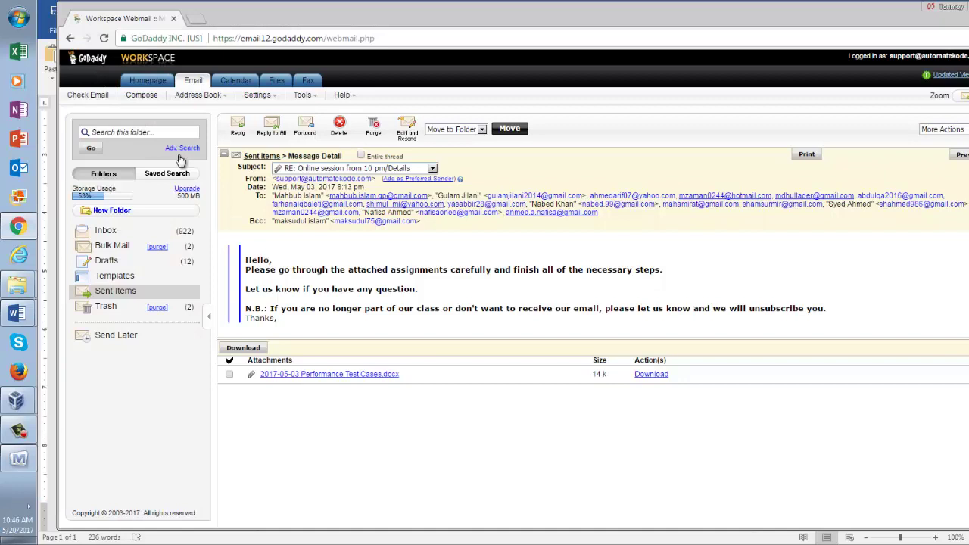
pyautogui.click(107, 230)
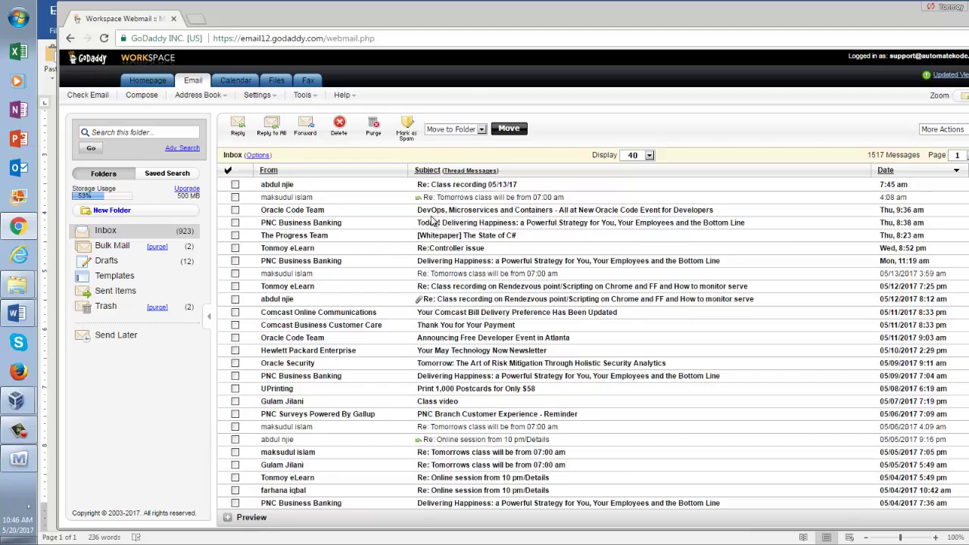
pyautogui.click(483, 187)
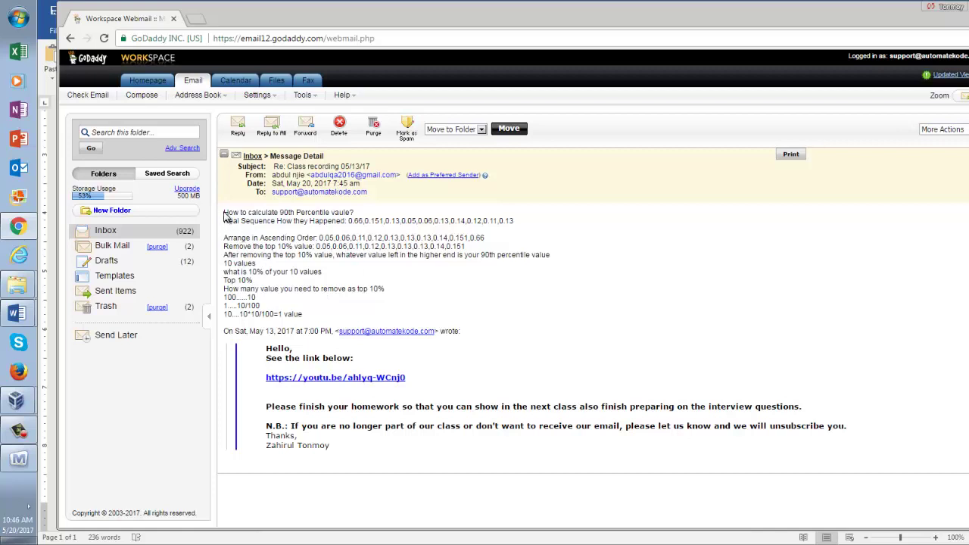
# Step: Copy the entire 90th percentile calculation above the quoted message and switch to Document1 in Word
pyautogui.moveTo(224, 212); pyautogui.dragTo(339, 319)
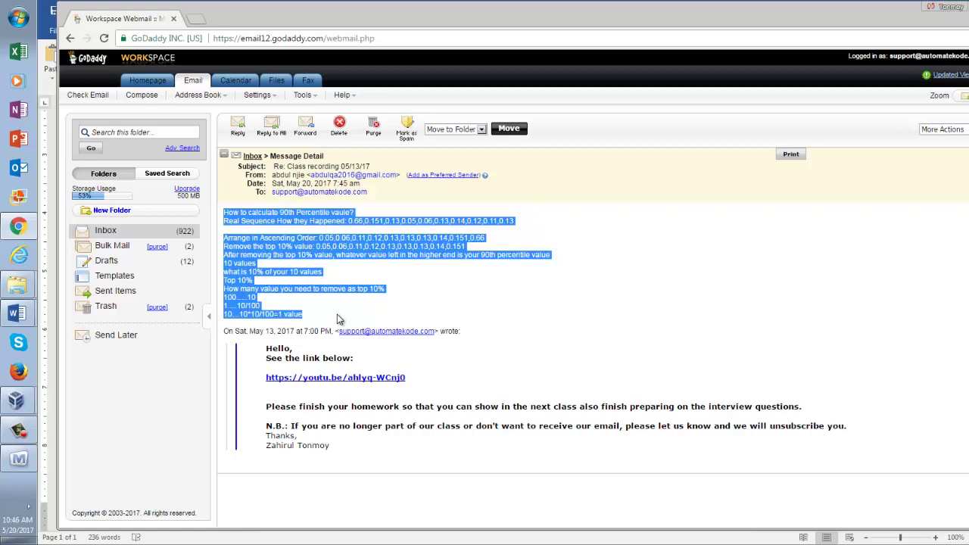
pyautogui.click(16, 313)
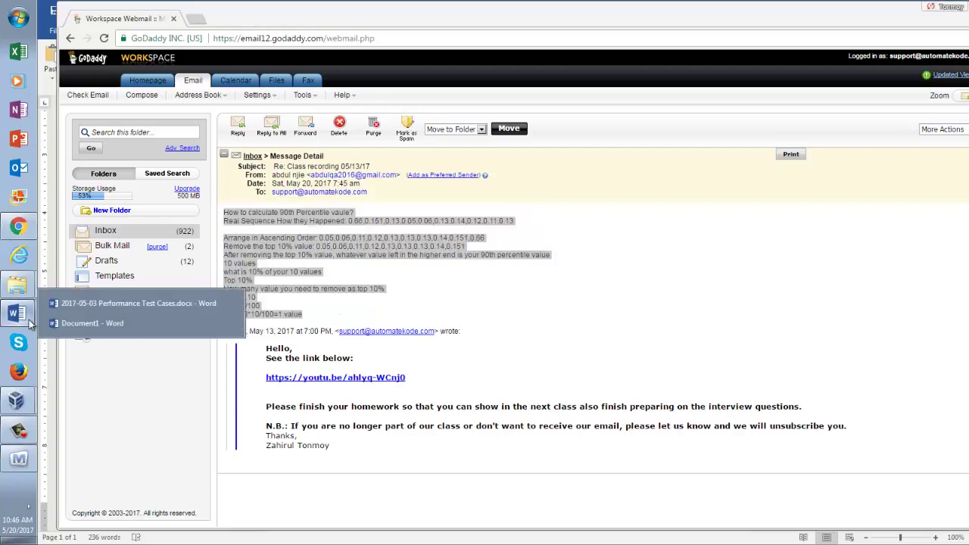
pyautogui.click(79, 324)
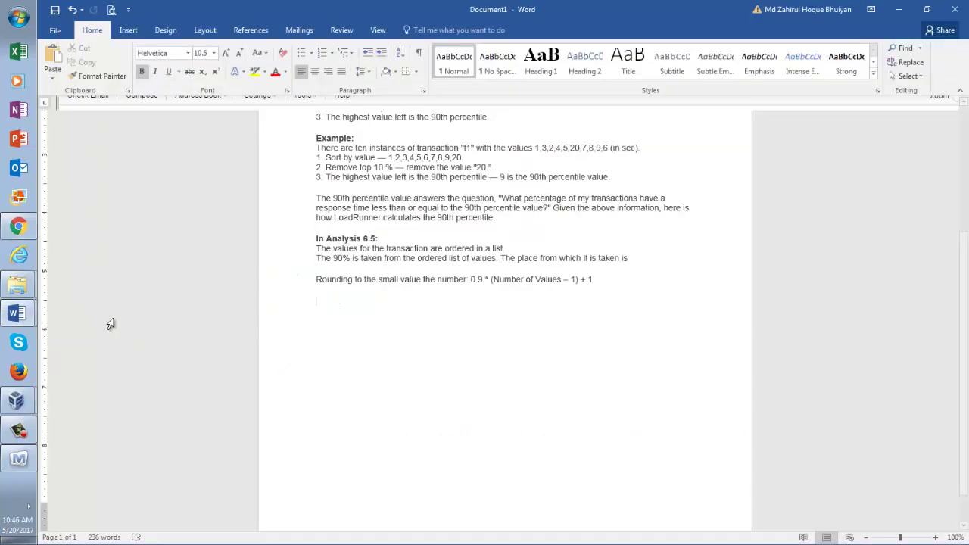
# Step: Delete the "In Analysis 6.5:" section, including the rounding formula, from the end of the document
pyautogui.click(614, 283)
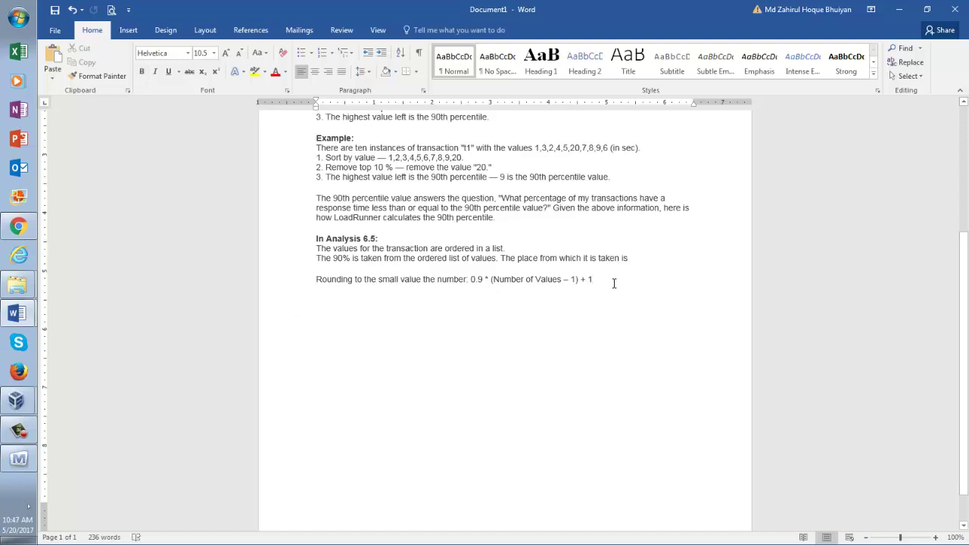
pyautogui.moveTo(614, 283); pyautogui.dragTo(315, 237)
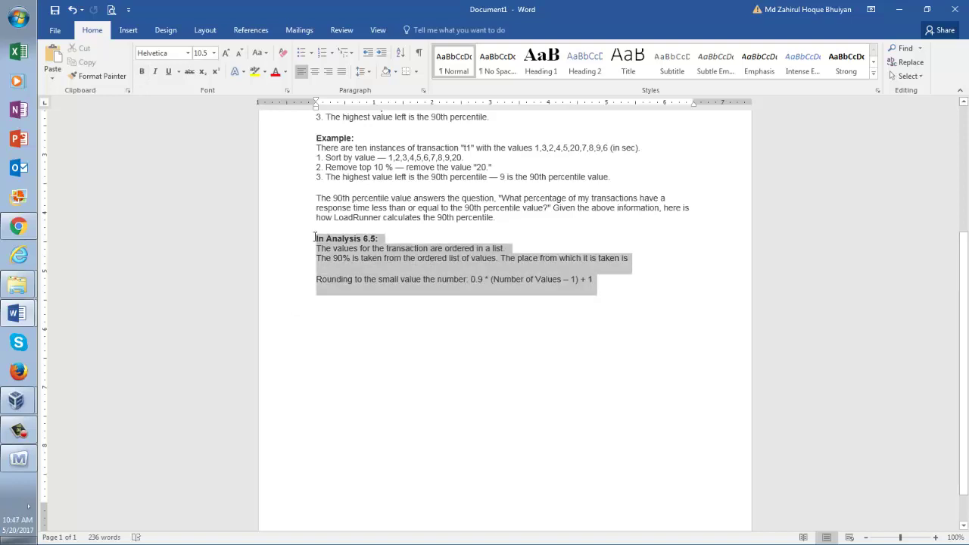
pyautogui.press('Delete')
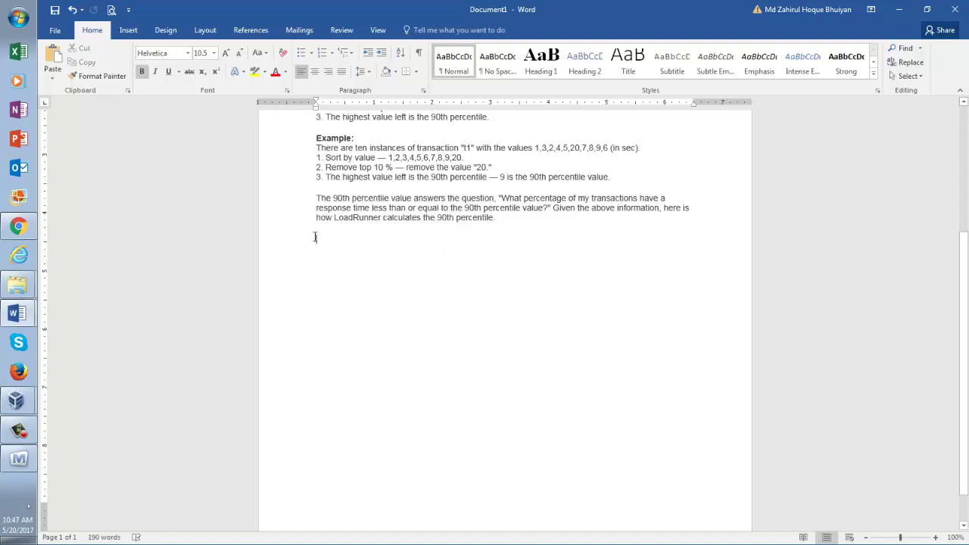
# Step: Add the heading "Another Calculation:" at the end of the document and paste the copied calculation beneath it as text only
pyautogui.press('Return')
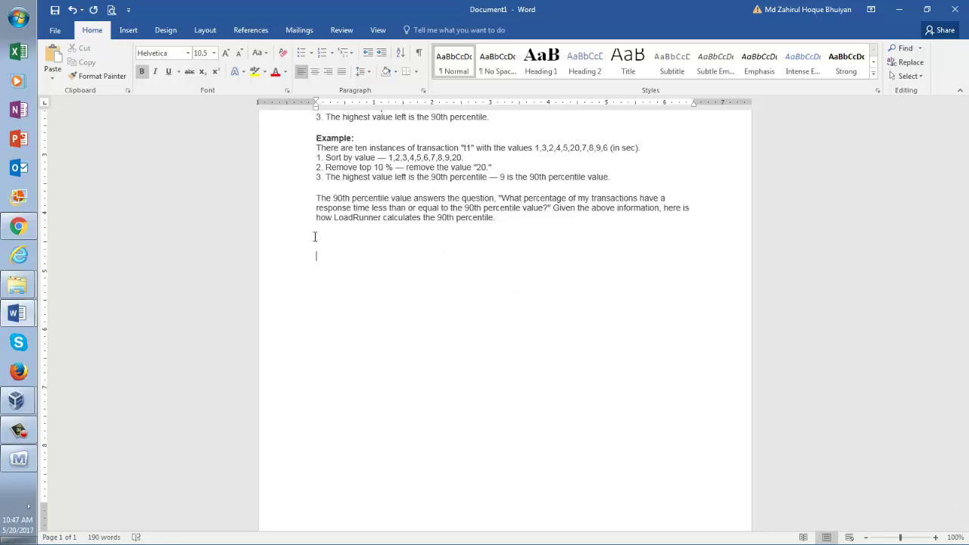
pyautogui.write('Another Calc')
pyautogui.write('ulation:')
pyautogui.press('Return')
pyautogui.hotkey('ctrl', 'v')
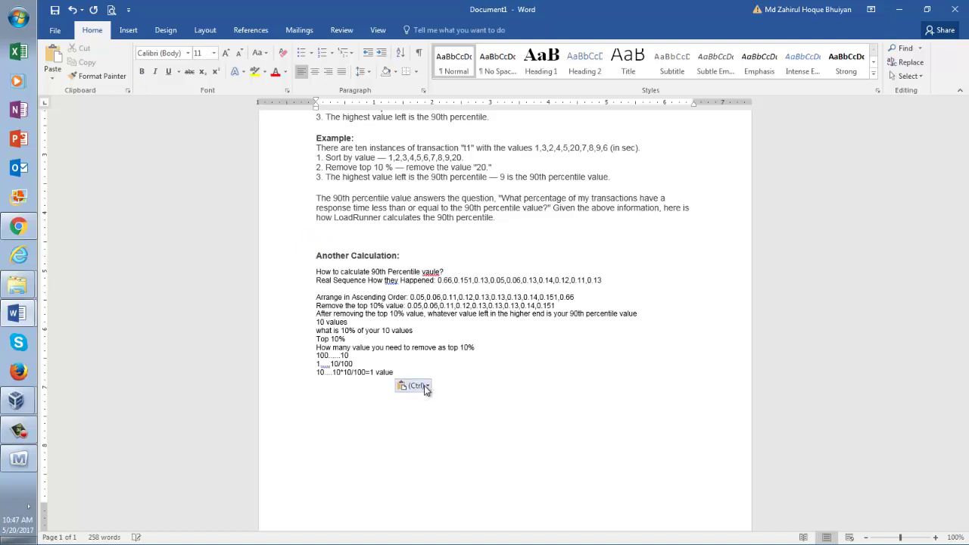
pyautogui.click(428, 387)
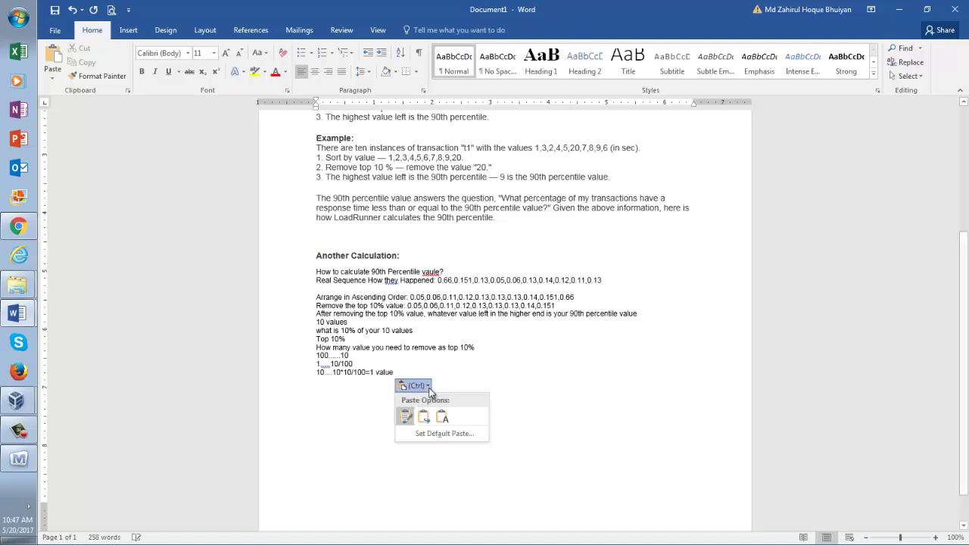
pyautogui.click(439, 415)
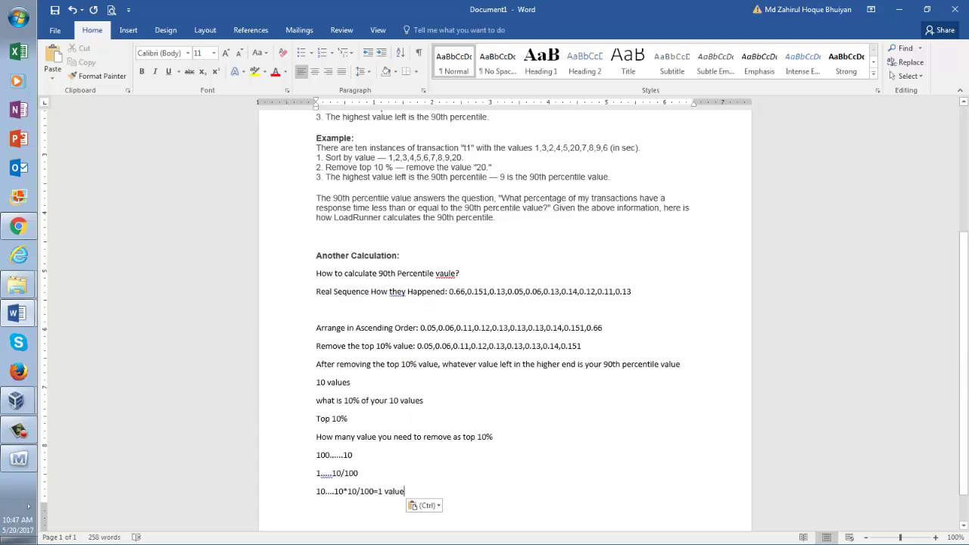
# Step: Make the sentence starting "The 90th percentile tells you the value" bold
pyautogui.moveTo(967, 295); pyautogui.dragTo(967, 179)
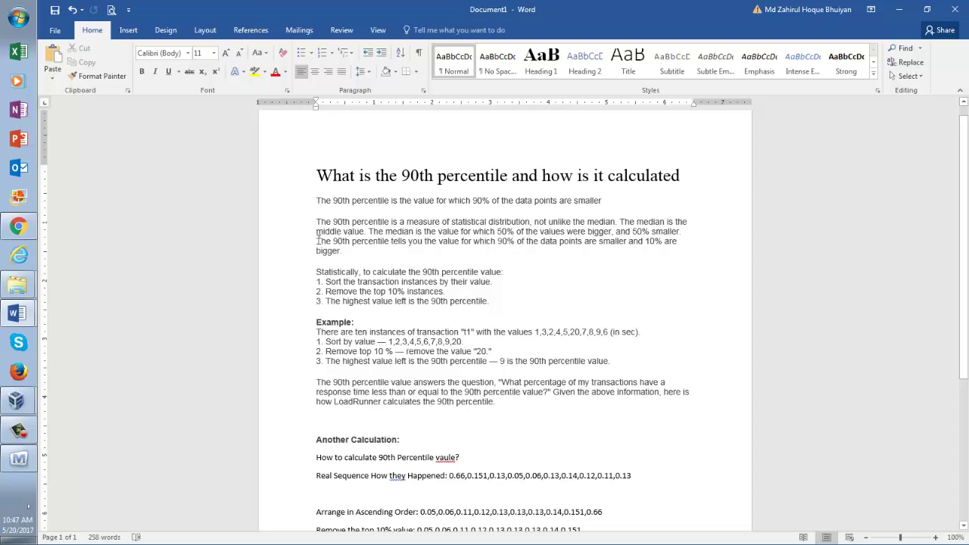
pyautogui.moveTo(318, 238); pyautogui.dragTo(345, 248)
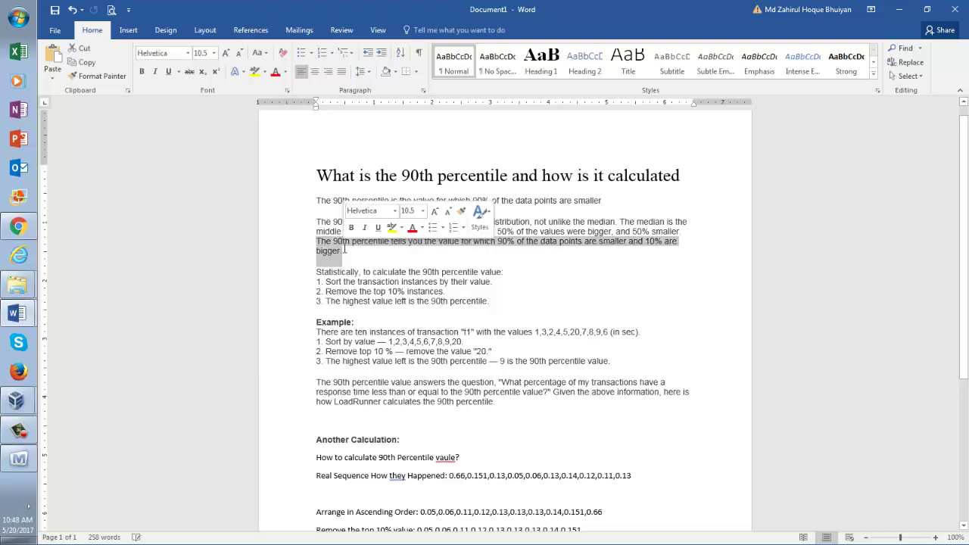
pyautogui.hotkey('ctrl', 'b')
pyautogui.click(377, 252)
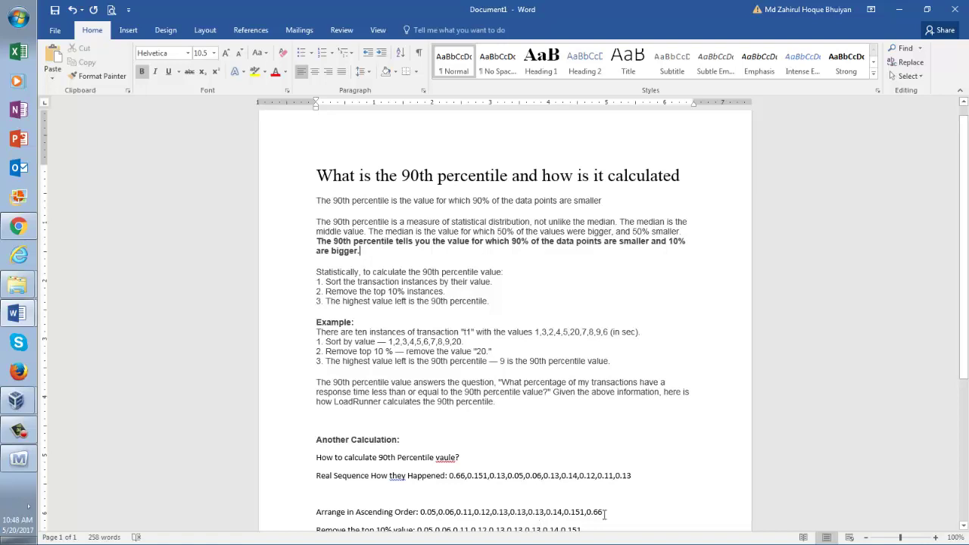
# Step: Point out the values in the "Arrange in Ascending Order" line, including 0.151 near its end and the whole sequence
pyautogui.scroll(-2, 668, 387)
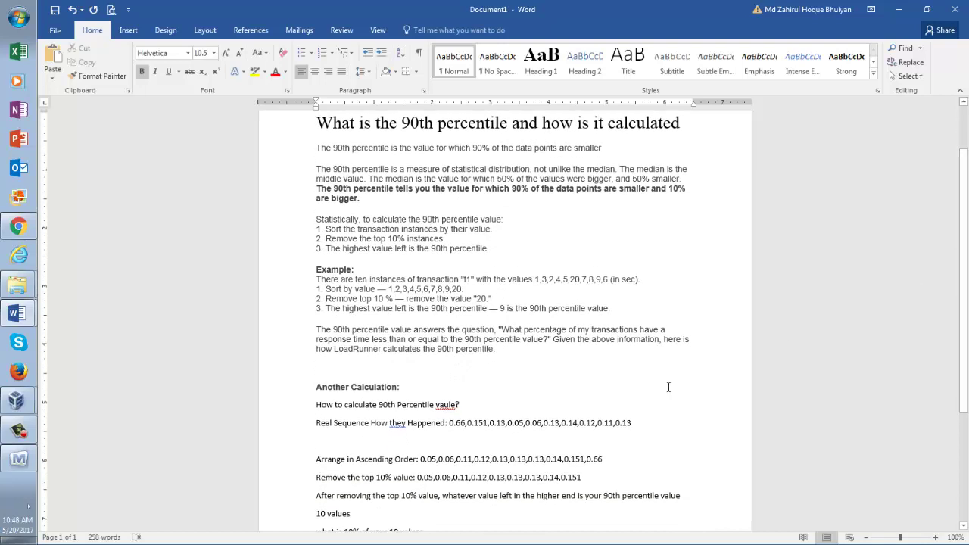
pyautogui.moveTo(564, 459); pyautogui.dragTo(463, 459)
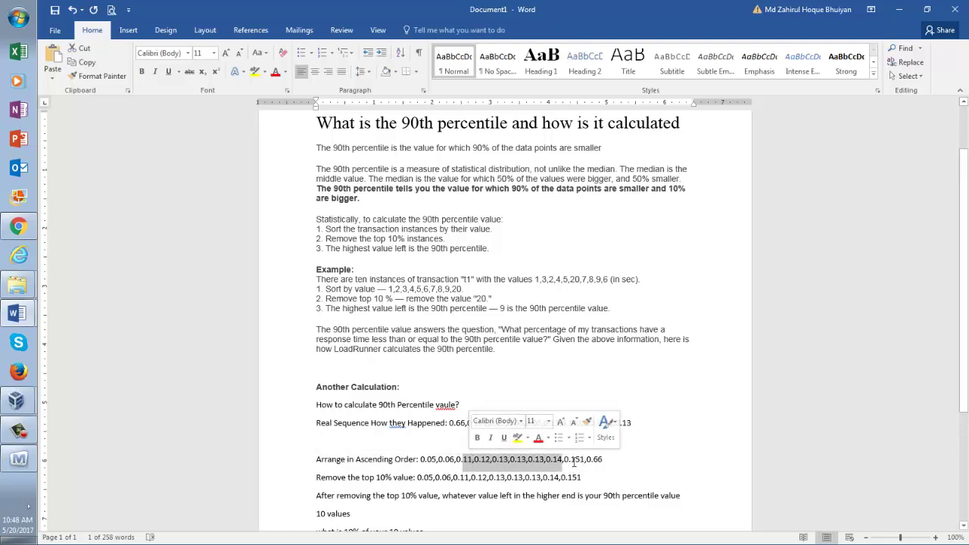
pyautogui.moveTo(570, 460); pyautogui.dragTo(581, 460)
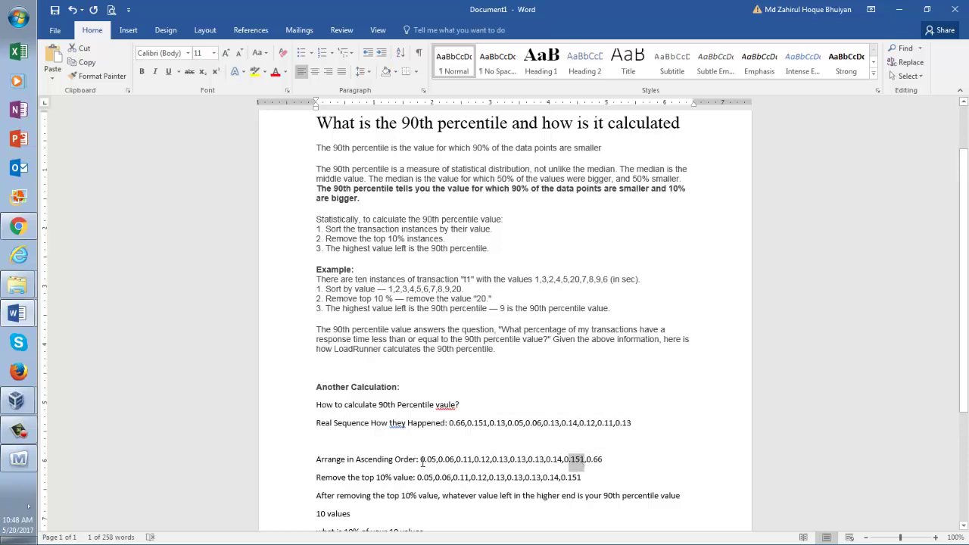
pyautogui.moveTo(422, 462); pyautogui.dragTo(604, 461)
pyautogui.click(587, 461)
pyautogui.click(577, 460)
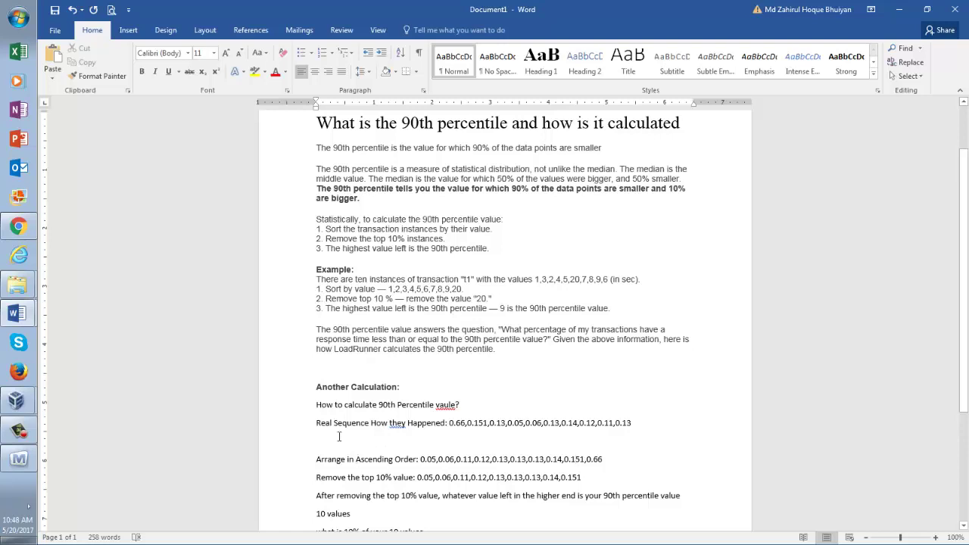
# Step: Correct the misspelled "vaule" to "value" in the first line under "Another Calculation:" using the spelling suggestion
pyautogui.moveTo(317, 403); pyautogui.dragTo(637, 513)
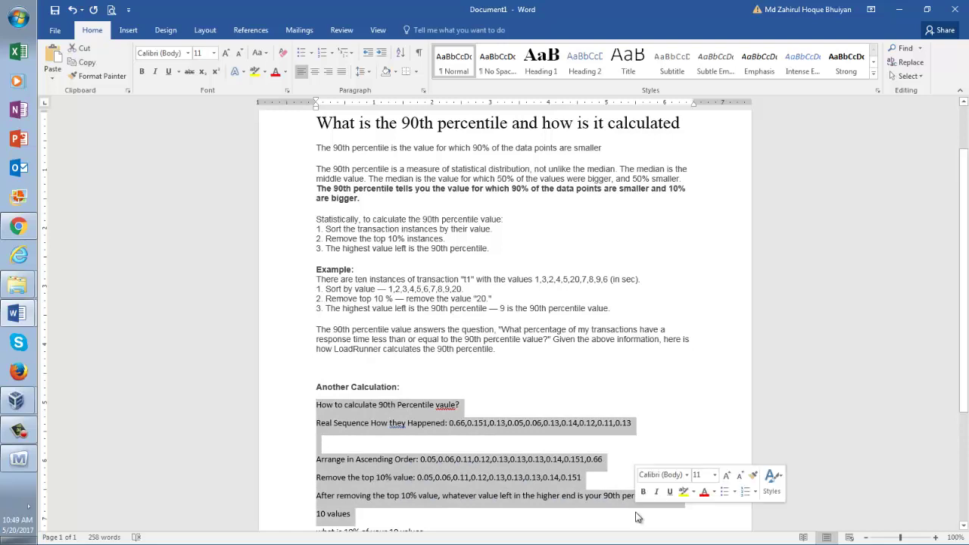
pyautogui.click(585, 389)
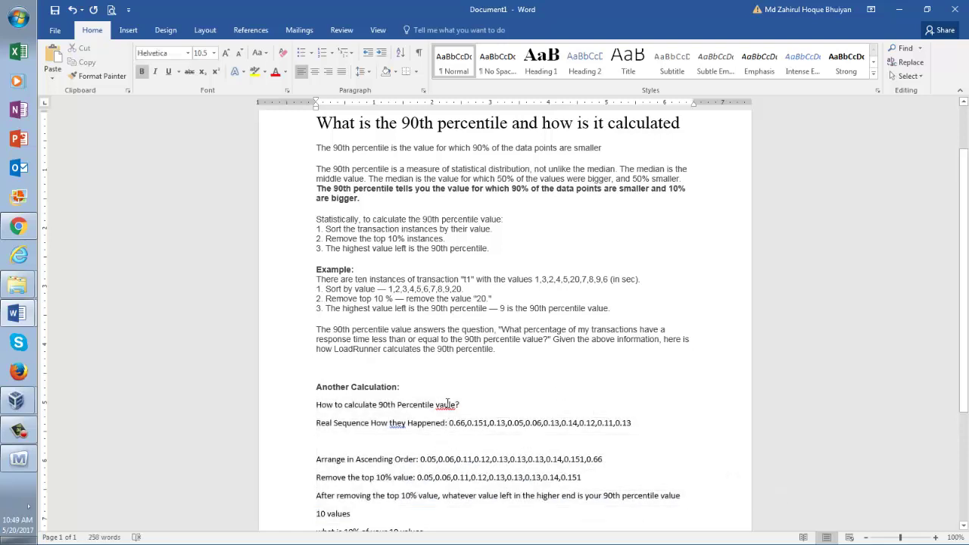
pyautogui.rightClick(448, 403)
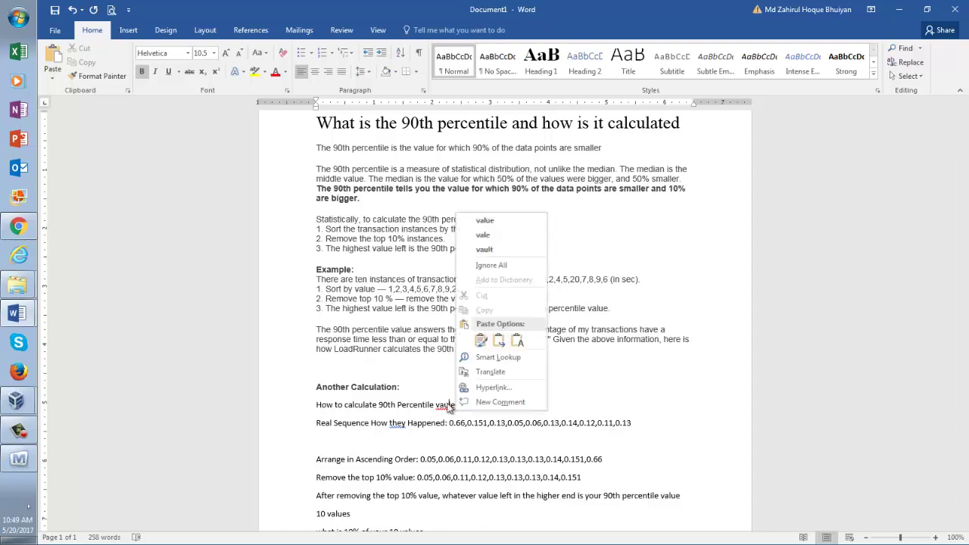
pyautogui.click(485, 221)
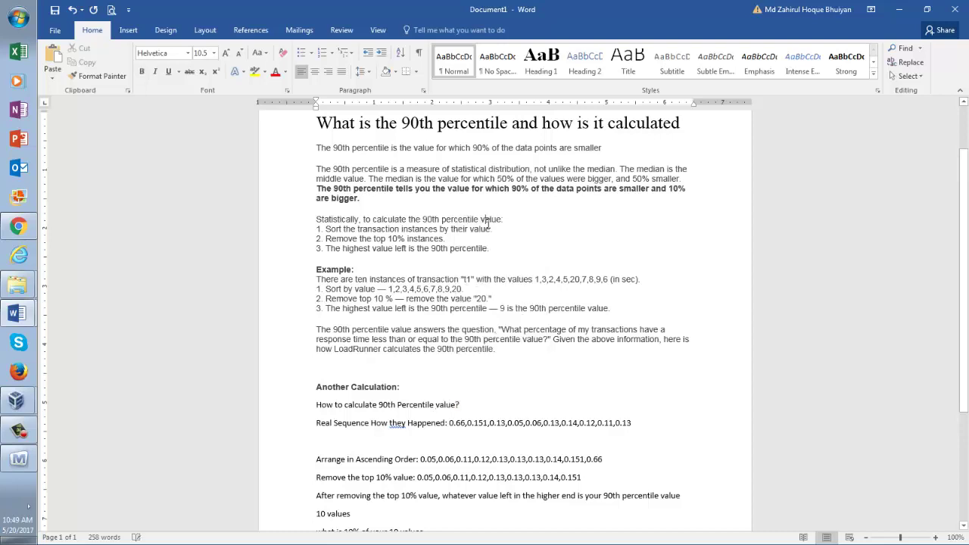
pyautogui.click(12, 462)
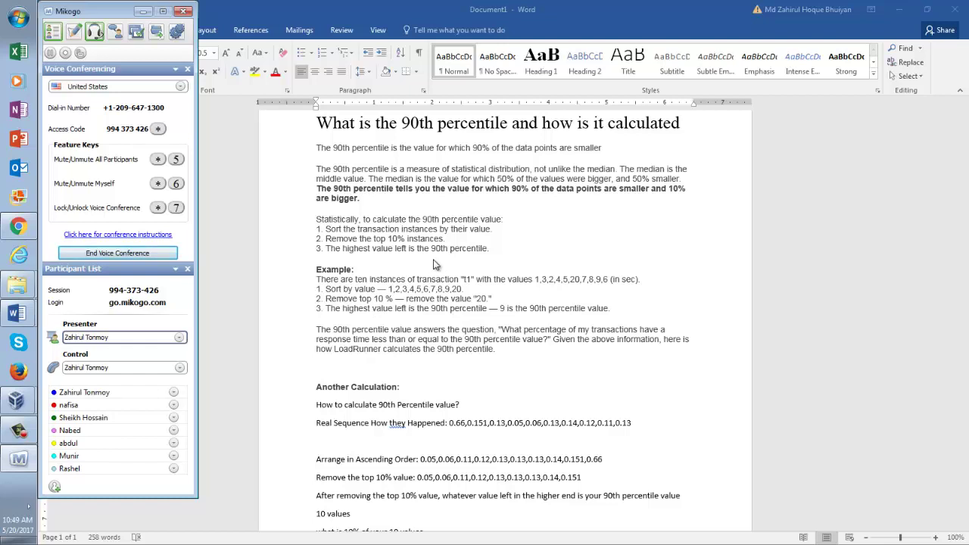
pyautogui.hotkey('alt', 'Tab')
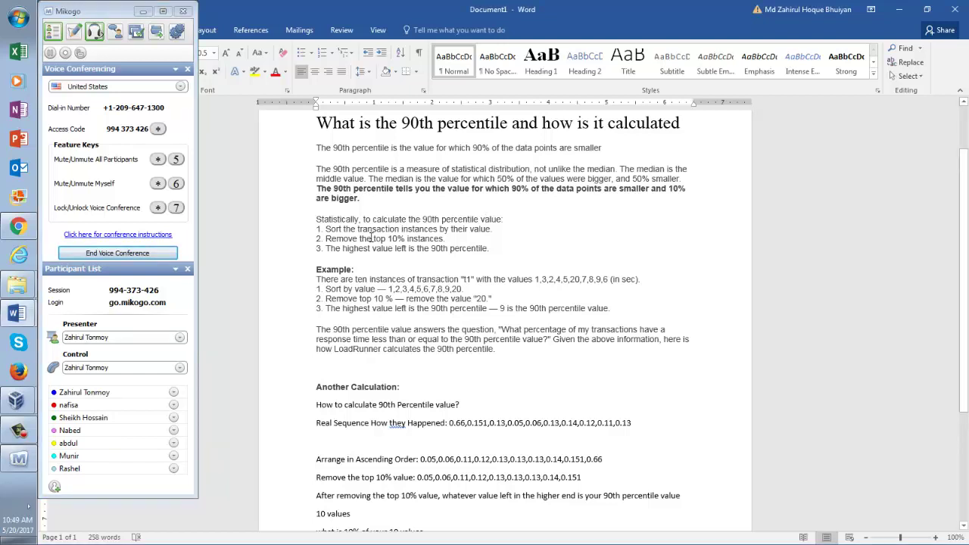
pyautogui.click(142, 12)
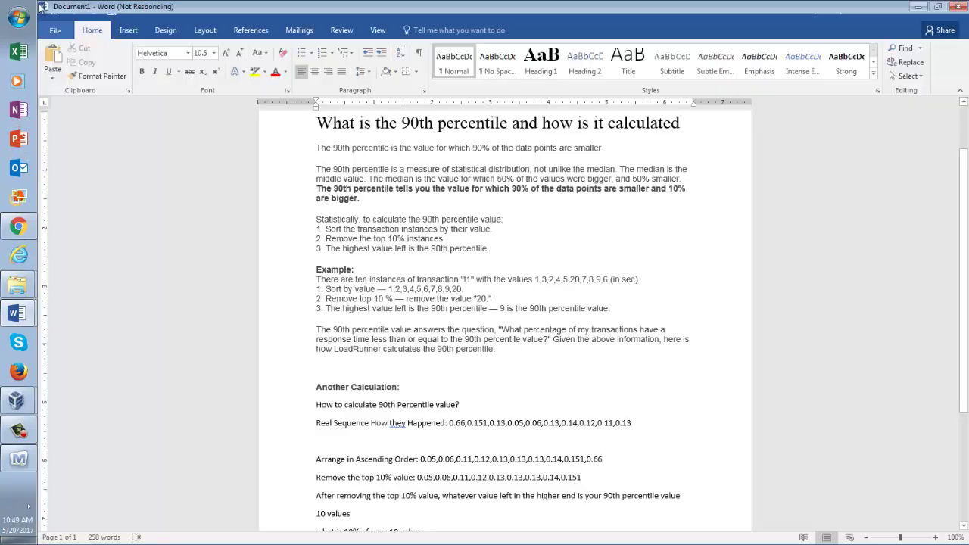
# Step: Start saving the document as a new file and browse to "3qilabs docs" > "Performance Testing" on DATA (D:)
pyautogui.click(68, 29)
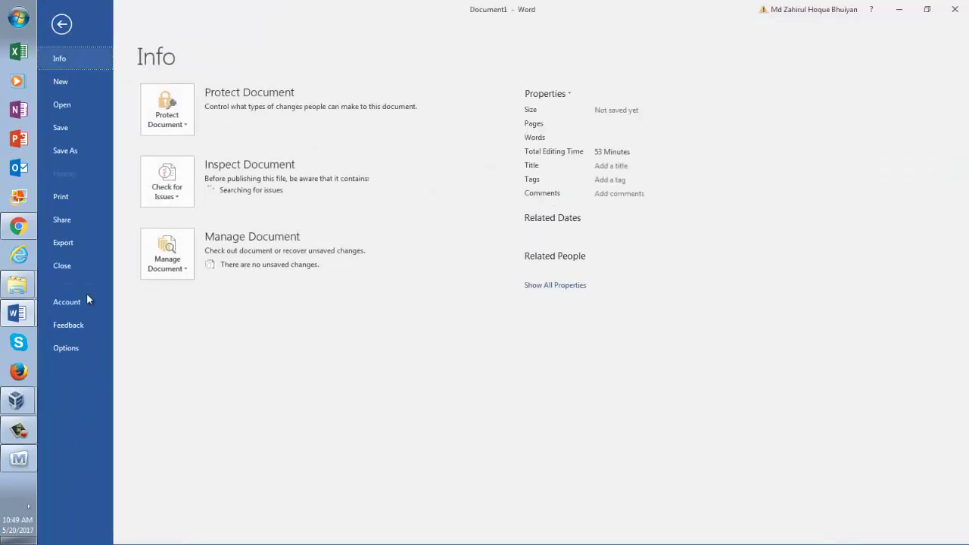
pyautogui.click(67, 151)
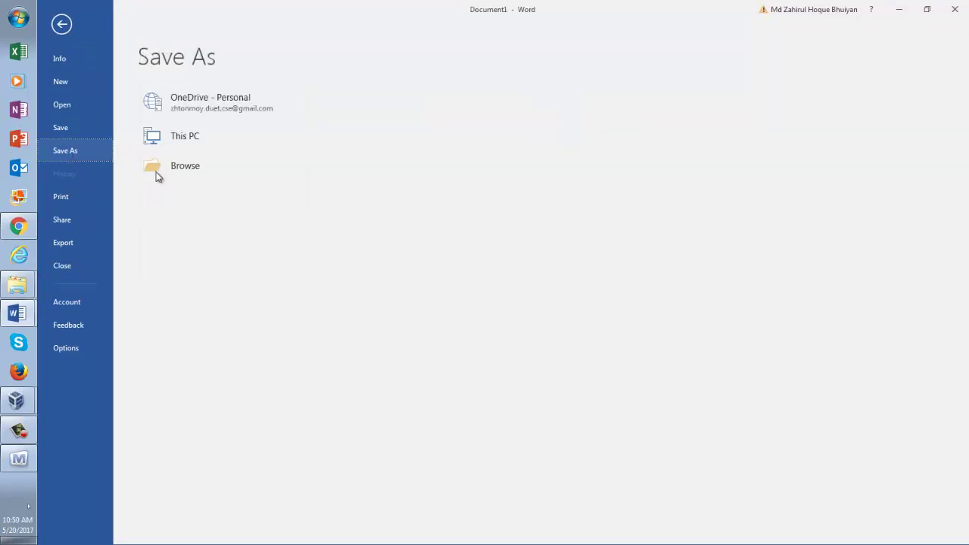
pyautogui.click(175, 173)
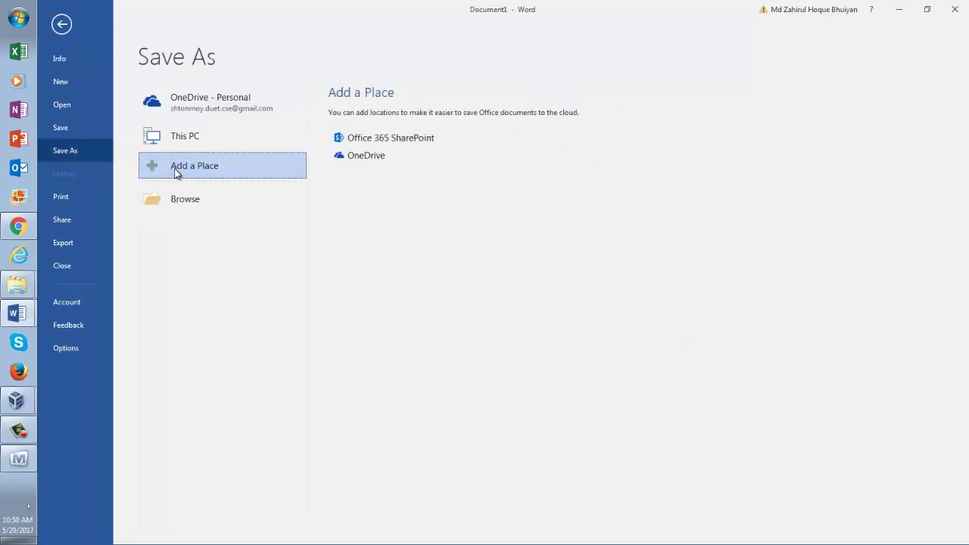
pyautogui.click(175, 200)
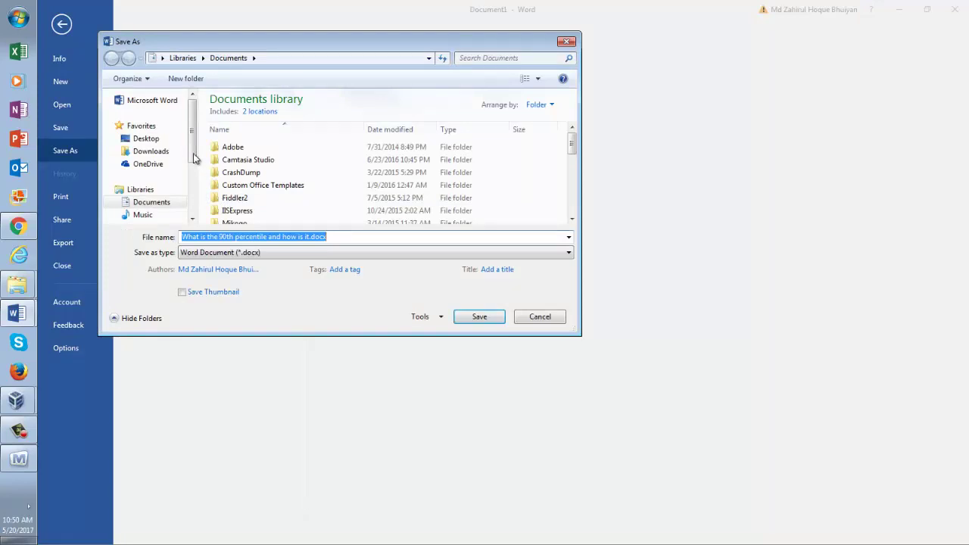
pyautogui.moveTo(193, 160); pyautogui.dragTo(191, 200)
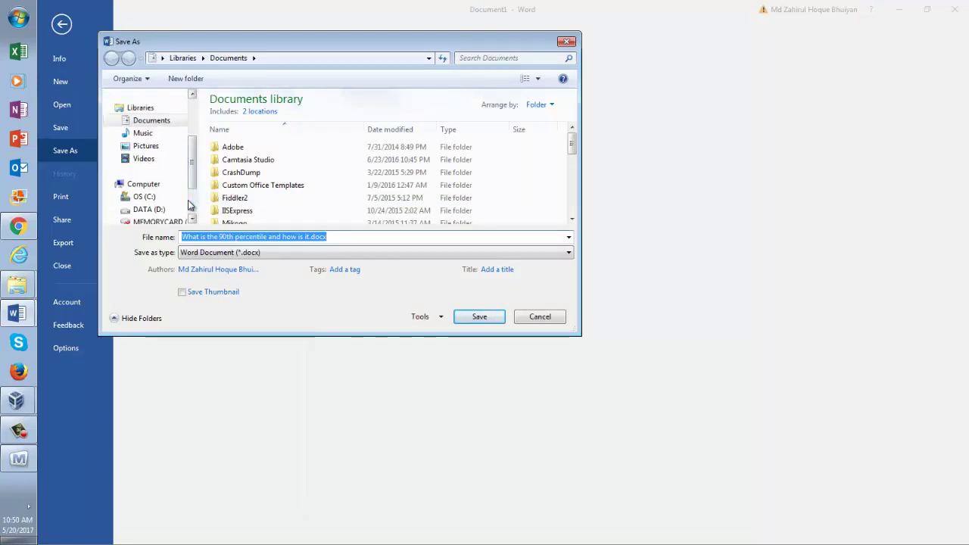
pyautogui.scroll(-1, 152, 212)
pyautogui.click(149, 184)
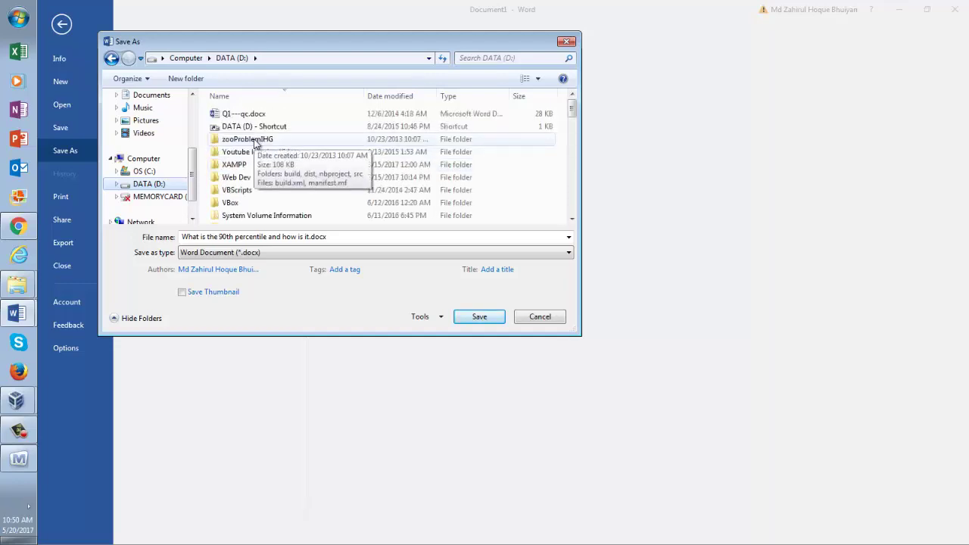
pyautogui.click(256, 141)
pyautogui.press('3')
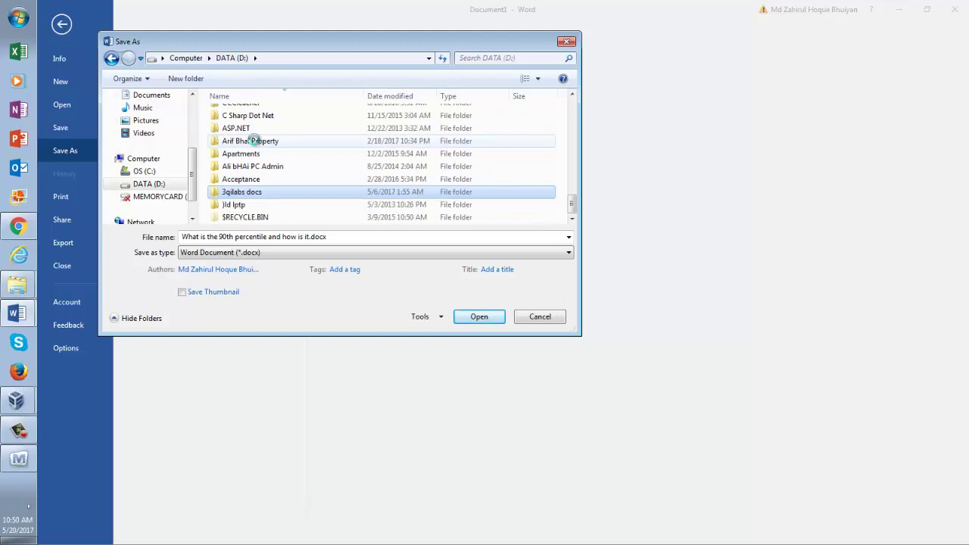
pyautogui.press('Return')
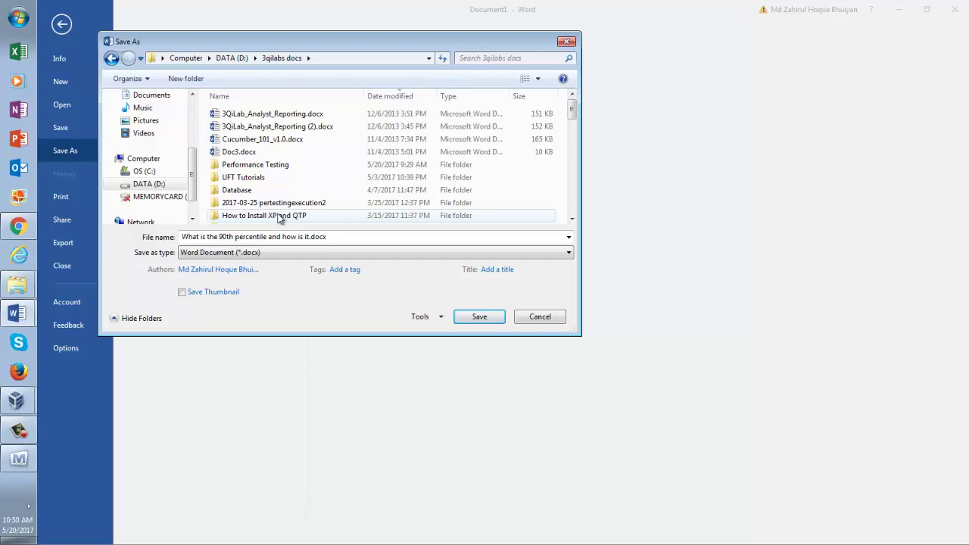
pyautogui.click(270, 191)
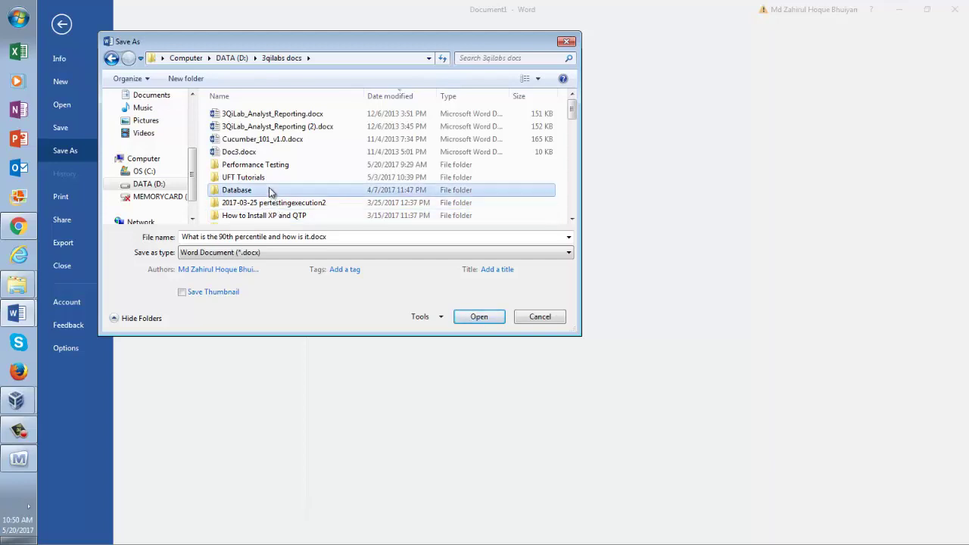
pyautogui.doubleClick(265, 165)
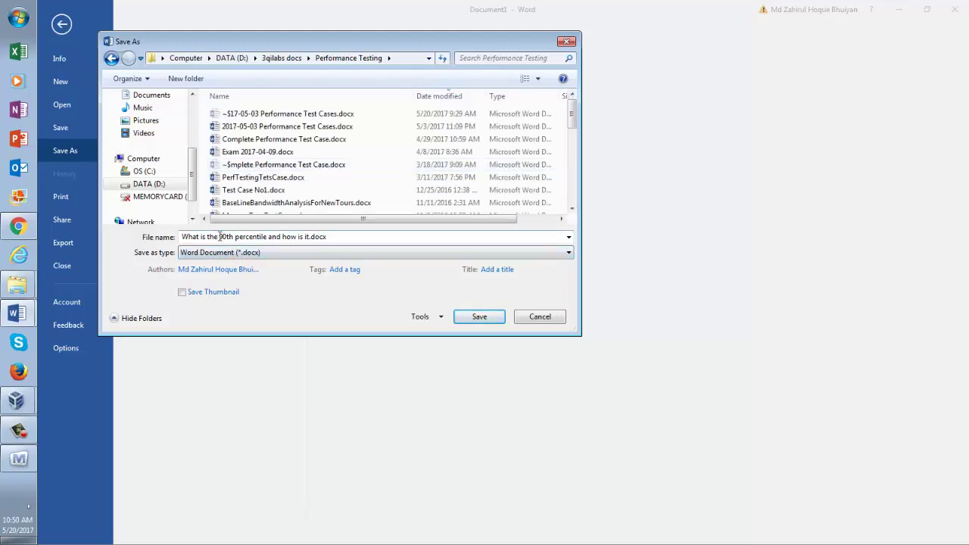
# Step: Shorten the file name to "90th percentile and how is it.docx" and save the document in the Performance Testing folder
pyautogui.click(220, 237)
pyautogui.click(220, 236)
pyautogui.press('BackSpace')
pyautogui.press('BackSpace')
pyautogui.press('BackSpace')
pyautogui.press('BackSpace')
pyautogui.press('BackSpace')
pyautogui.press('BackSpace')
pyautogui.press('BackSpace')
pyautogui.press('BackSpace')
pyautogui.press('BackSpace')
pyautogui.press('BackSpace')
pyautogui.press('BackSpace')
pyautogui.press('BackSpace')
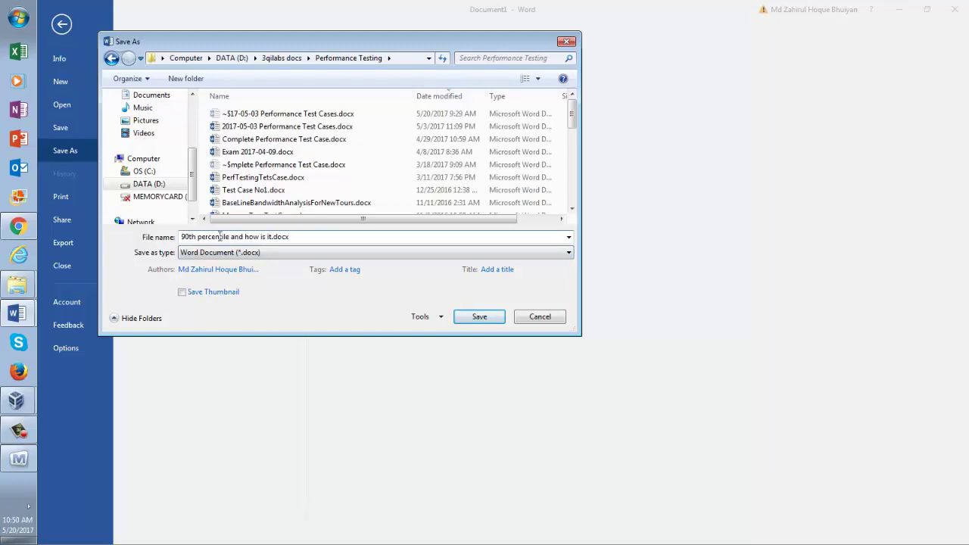
pyautogui.click(490, 317)
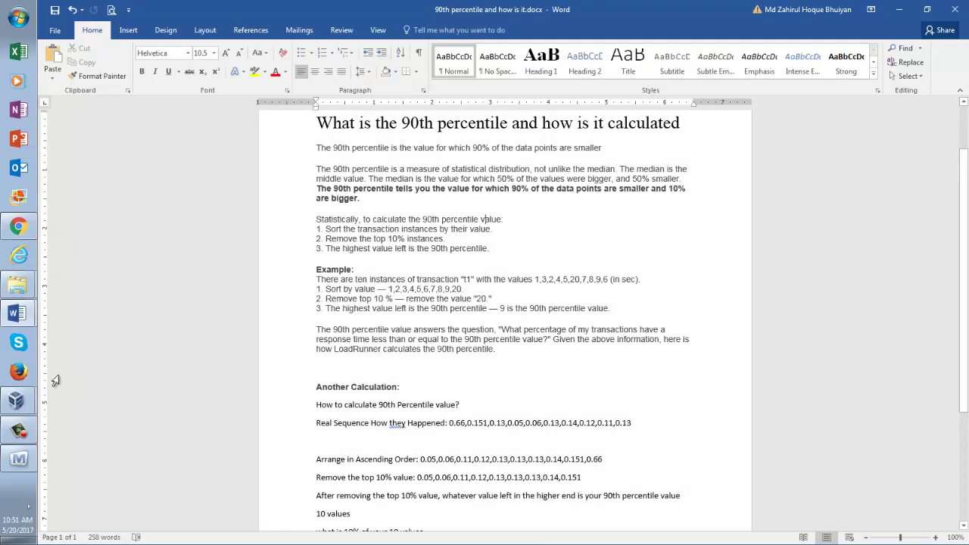
# Step: Switch to the running Windows 7 virtual machine, launch LoadRunner Controller and dismiss the new scenario setup
pyautogui.moveTo(18, 408)
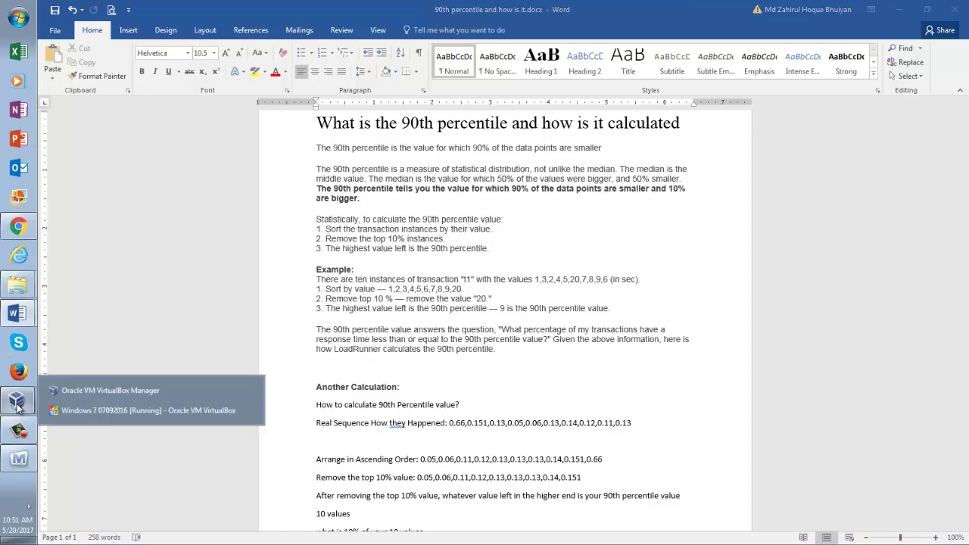
pyautogui.click(81, 409)
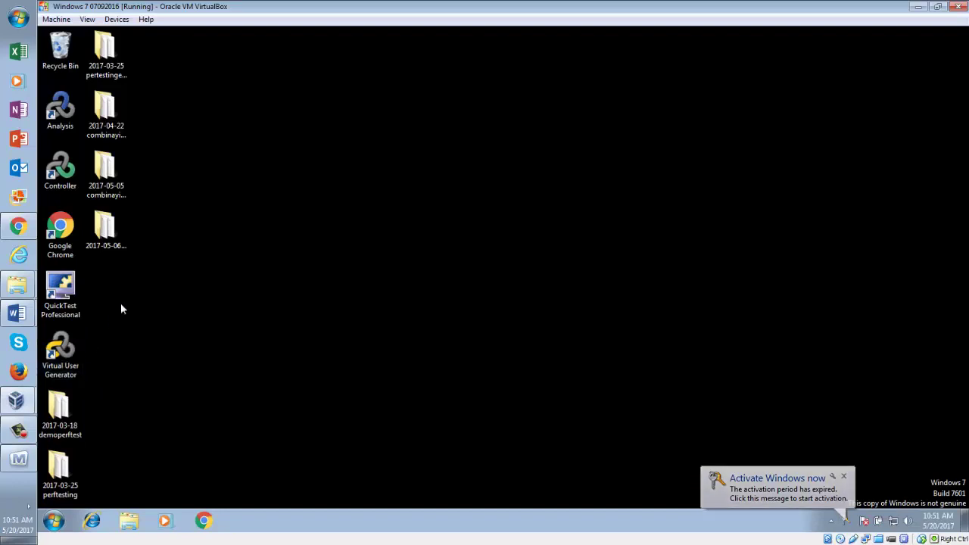
pyautogui.doubleClick(64, 158)
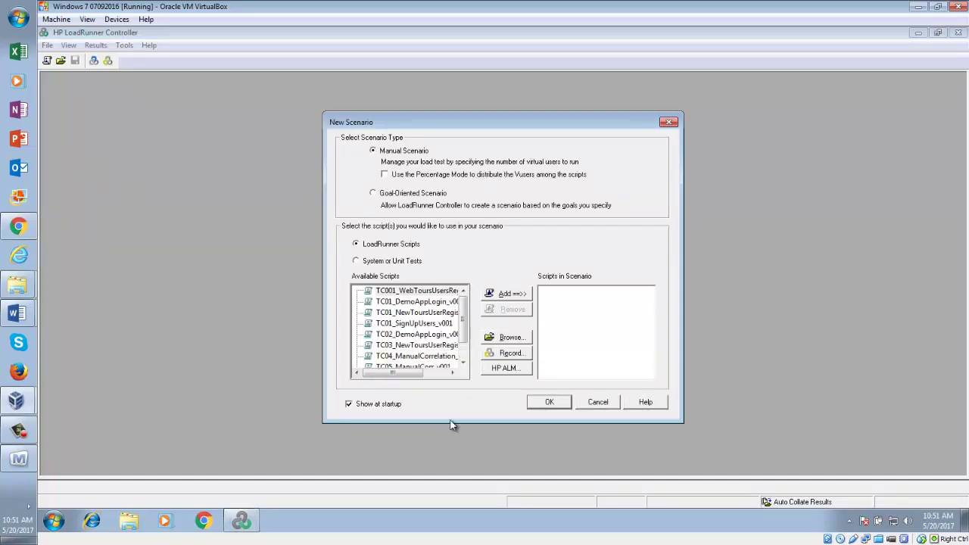
pyautogui.click(599, 403)
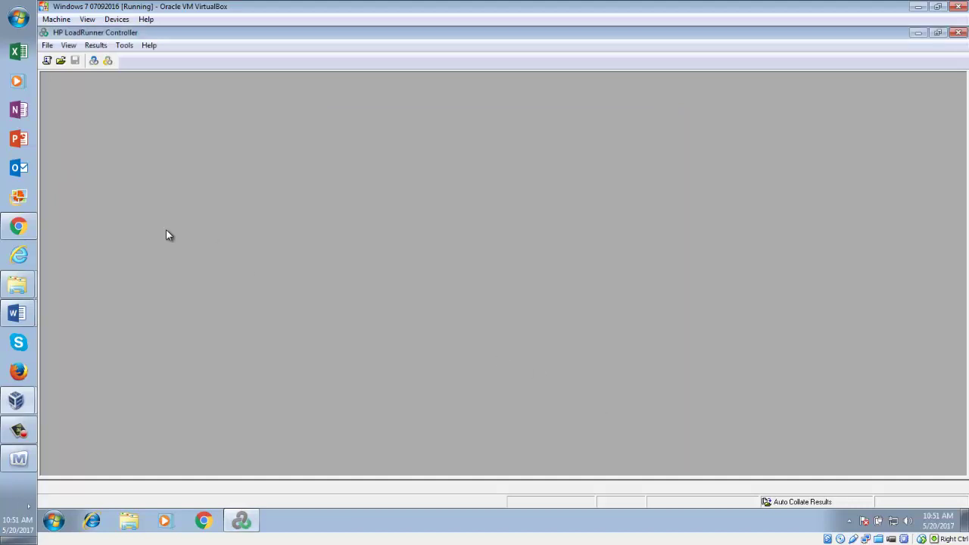
# Step: Open the existing scenario "2017-04-22 Multiple Scripts" from E:\Performance Testing\Test Scenaio
pyautogui.click(47, 45)
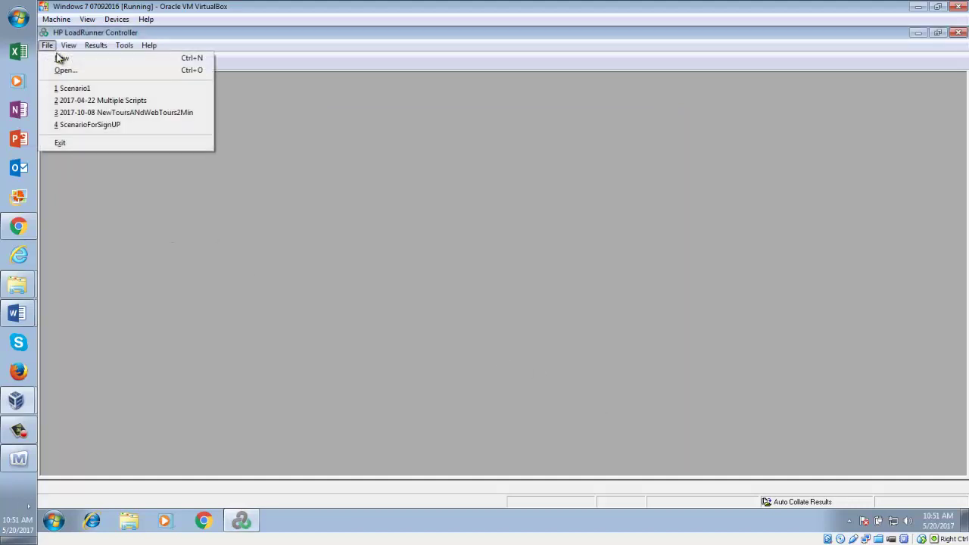
pyautogui.click(64, 70)
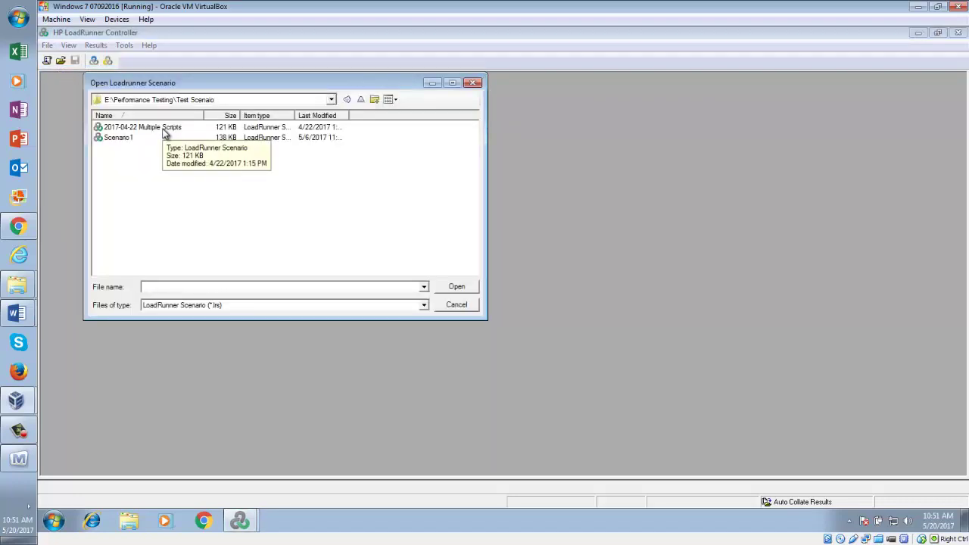
pyautogui.doubleClick(165, 130)
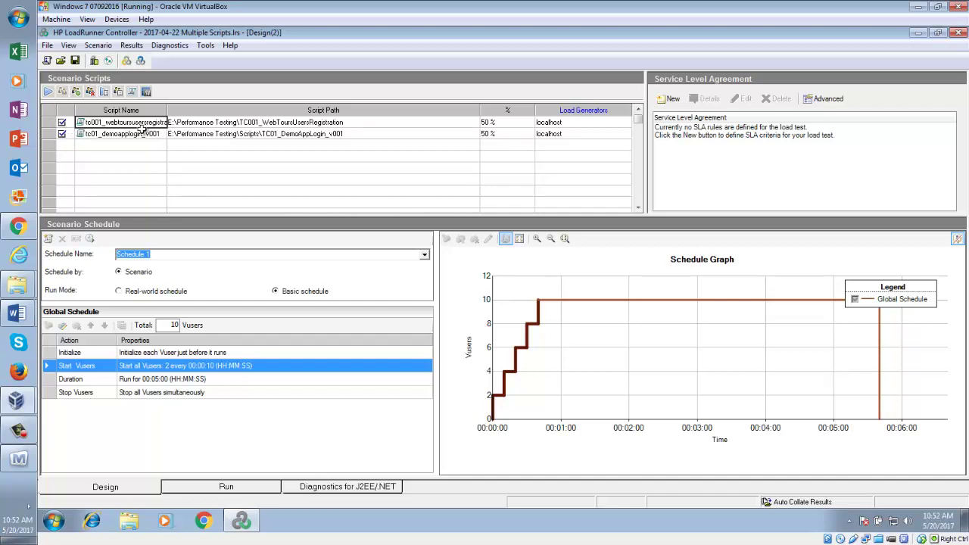
# Step: Open the TC001_WebToursUsersRegistration script from the scenario in Virtual User Generator and display its registration action code
pyautogui.click(267, 122)
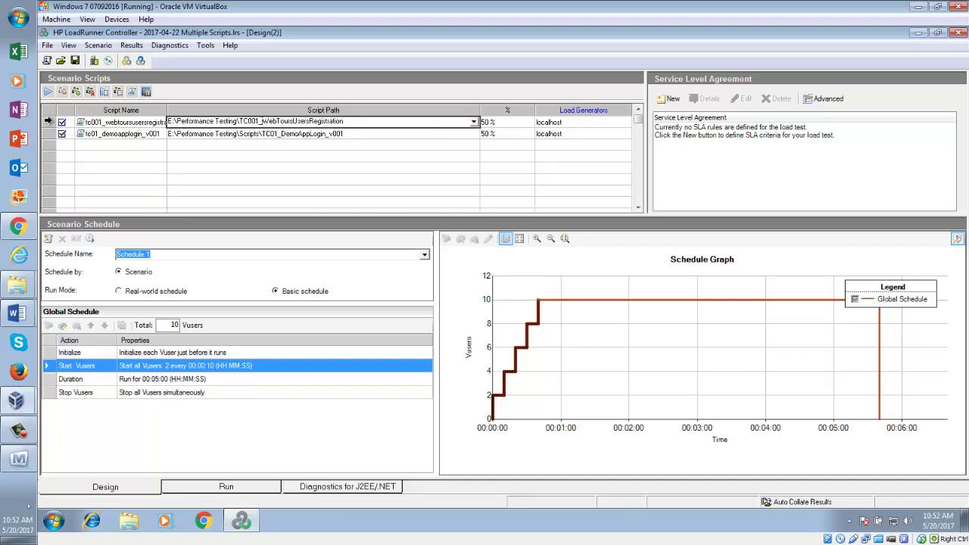
pyautogui.click(48, 121)
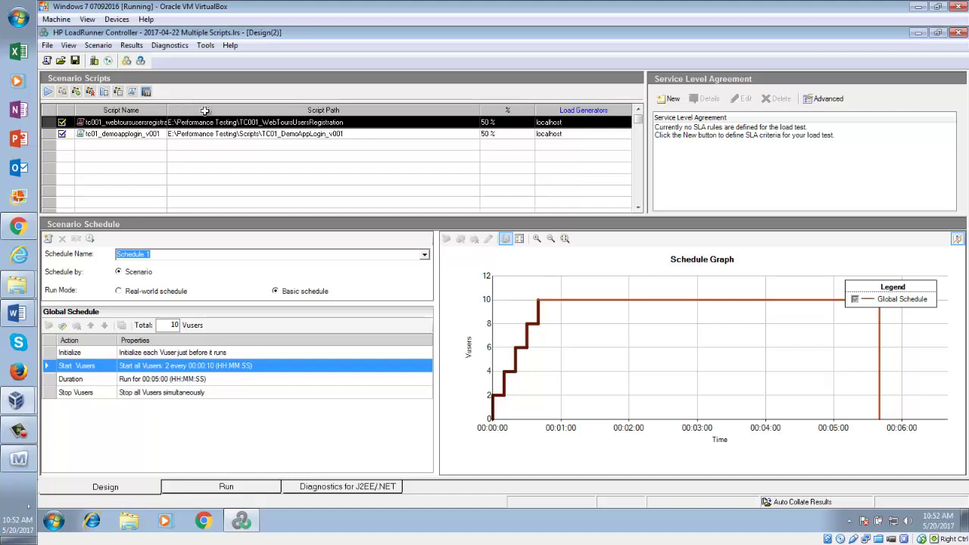
pyautogui.click(133, 93)
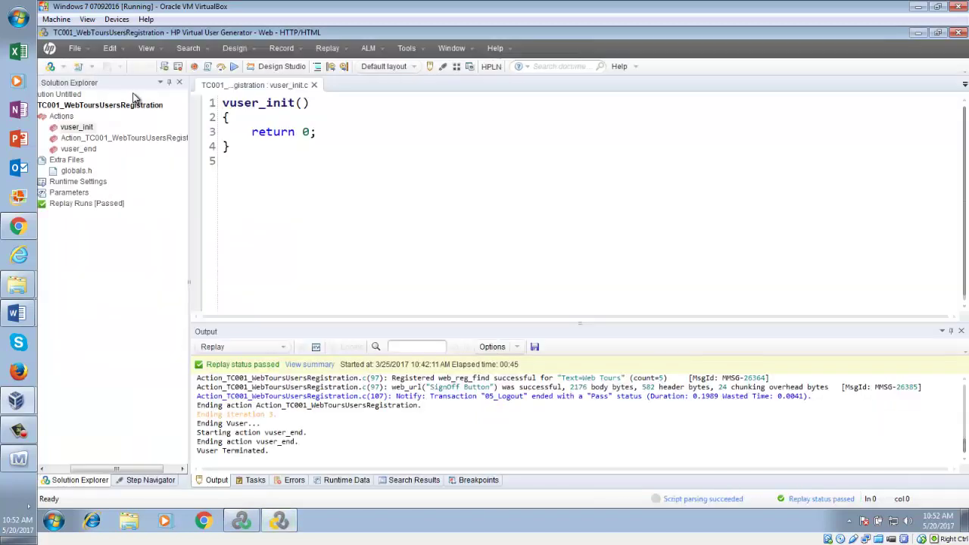
pyautogui.doubleClick(136, 139)
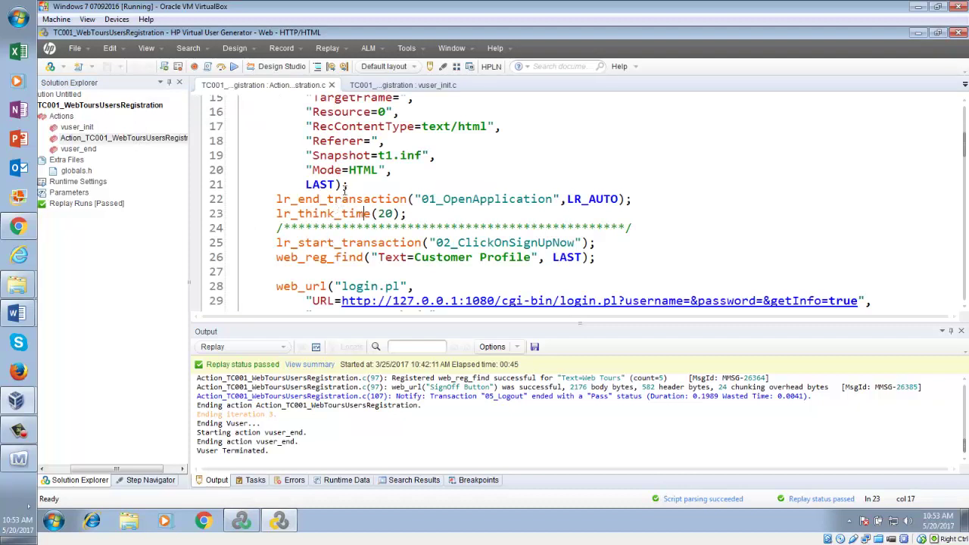
# Step: Delete "LAST);" from line 21 of the action code, save the script and close Virtual User Generator
pyautogui.click(347, 185)
pyautogui.moveTo(347, 185); pyautogui.dragTo(309, 188)
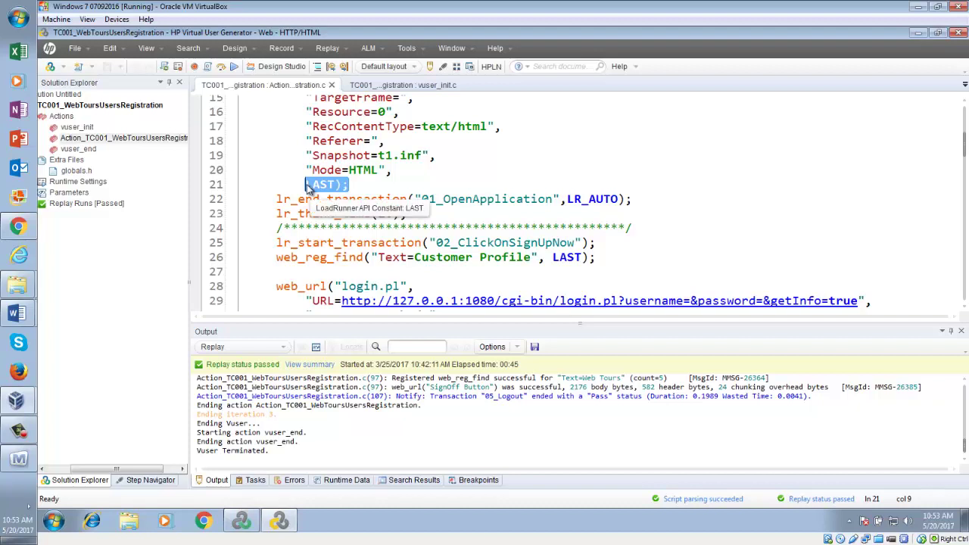
pyautogui.press('Delete')
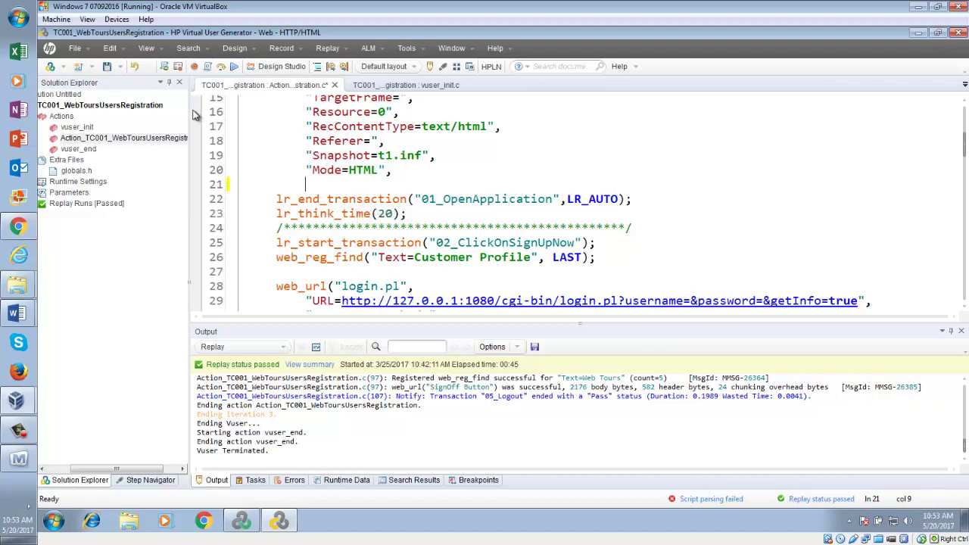
pyautogui.click(109, 69)
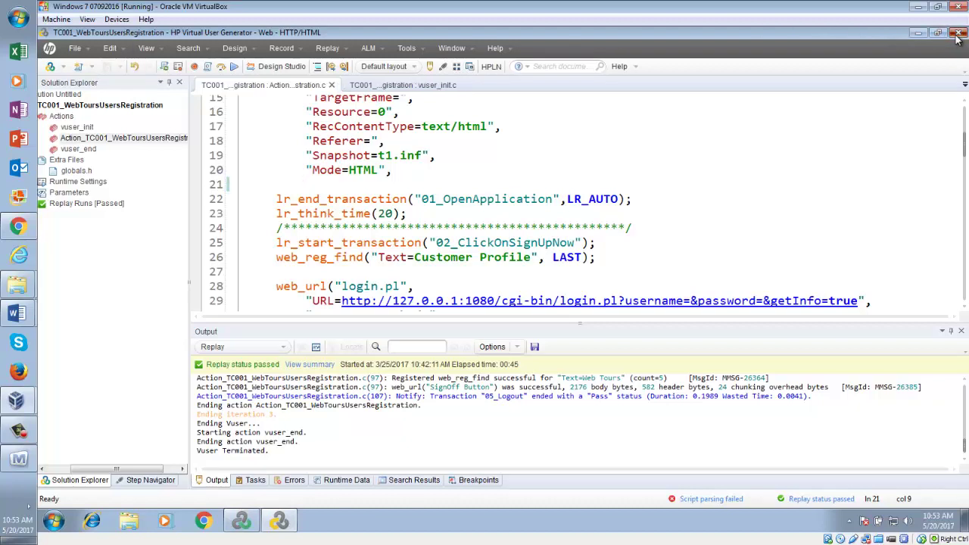
pyautogui.click(957, 34)
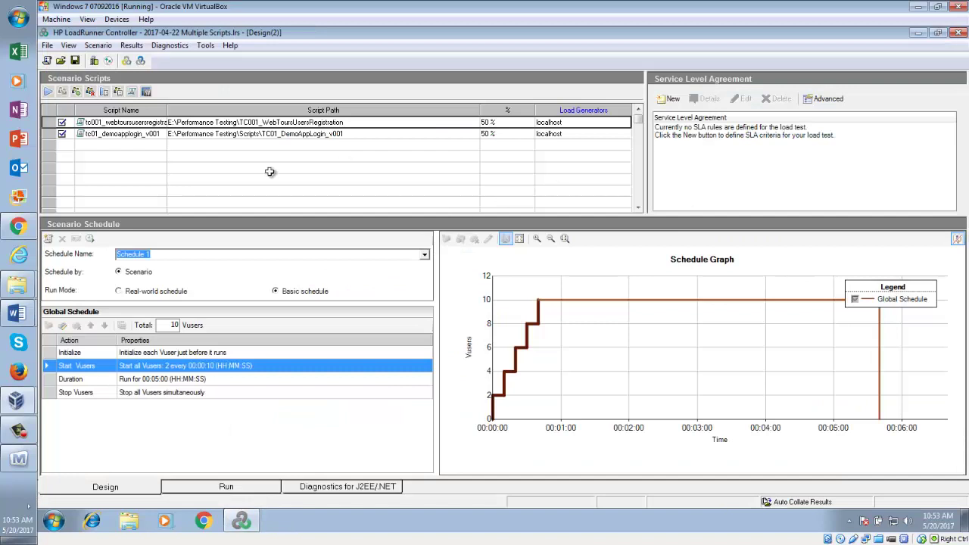
# Step: Run the scenario without overwriting existing results, setting the results name to "2017-05-20 combinayion of scripts"
pyautogui.click(48, 92)
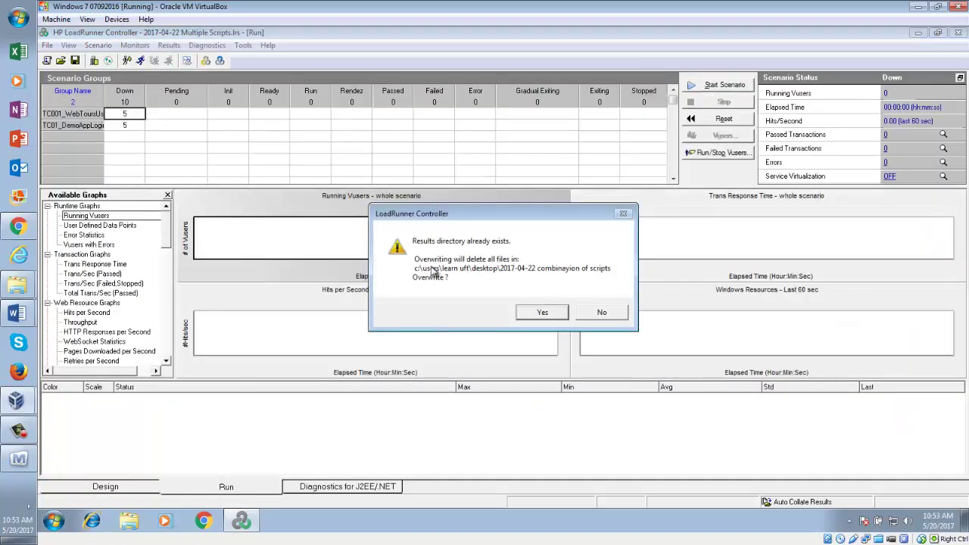
pyautogui.click(603, 313)
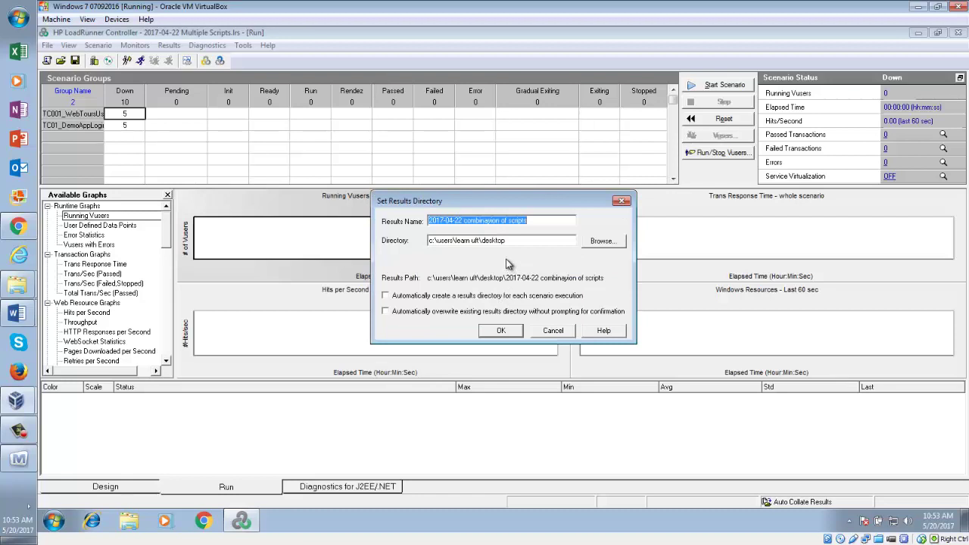
pyautogui.click(455, 217)
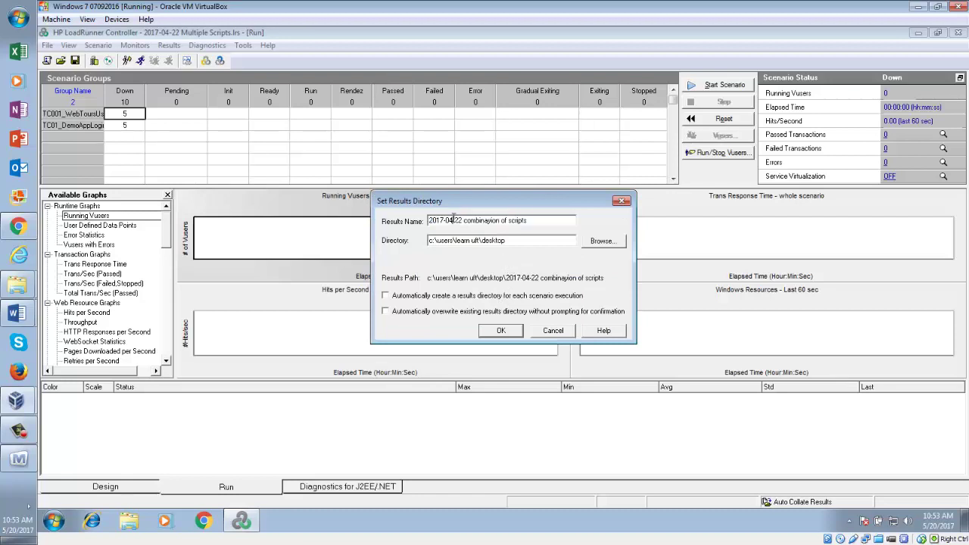
pyautogui.press('BackSpace')
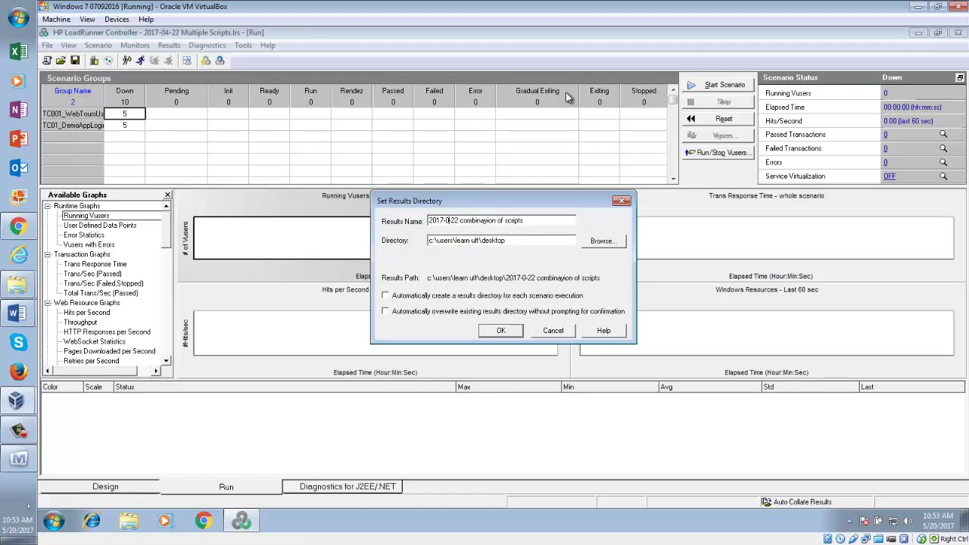
pyautogui.write('5')
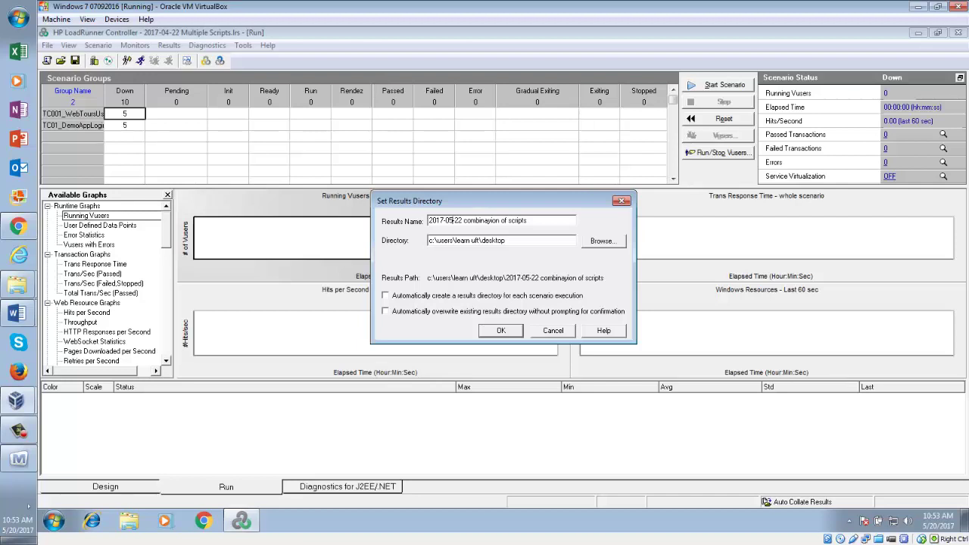
pyautogui.press('Delete')
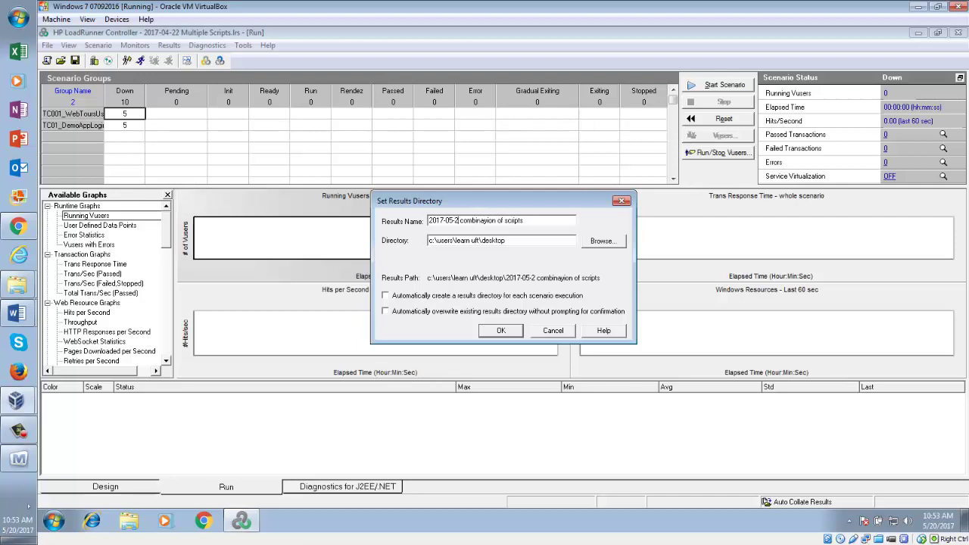
pyautogui.write('0')
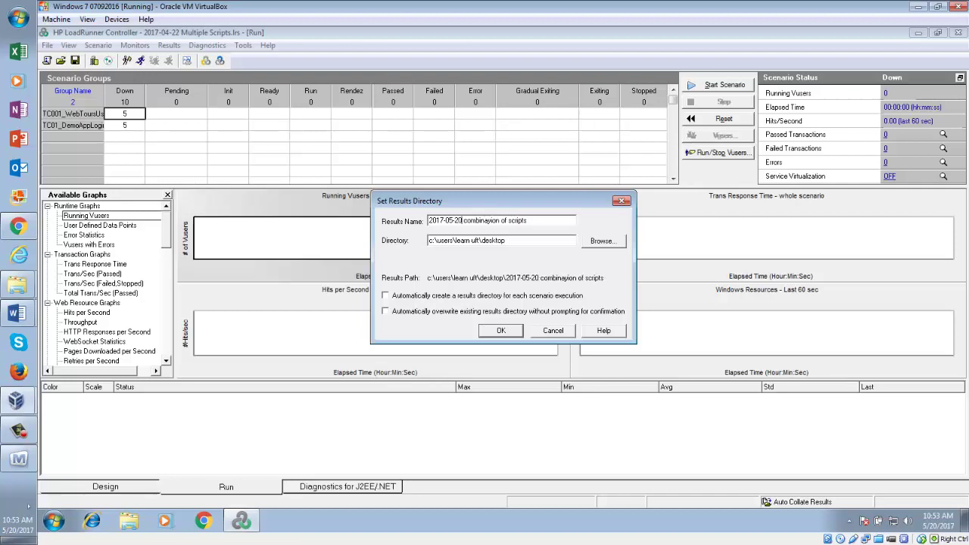
pyautogui.click(500, 332)
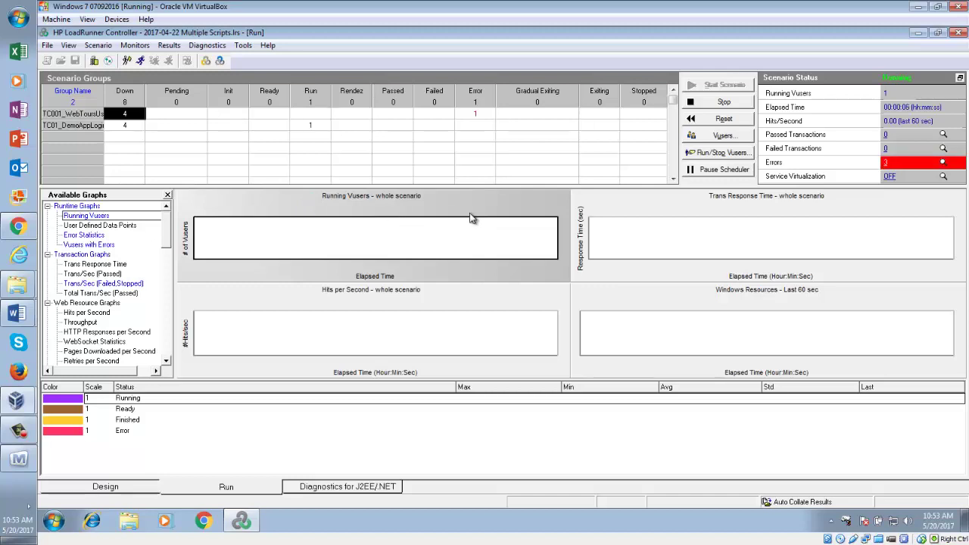
# Step: Examine the error messages of the running scenario, including the -26374 "not found" entry, and close the output
pyautogui.click(944, 163)
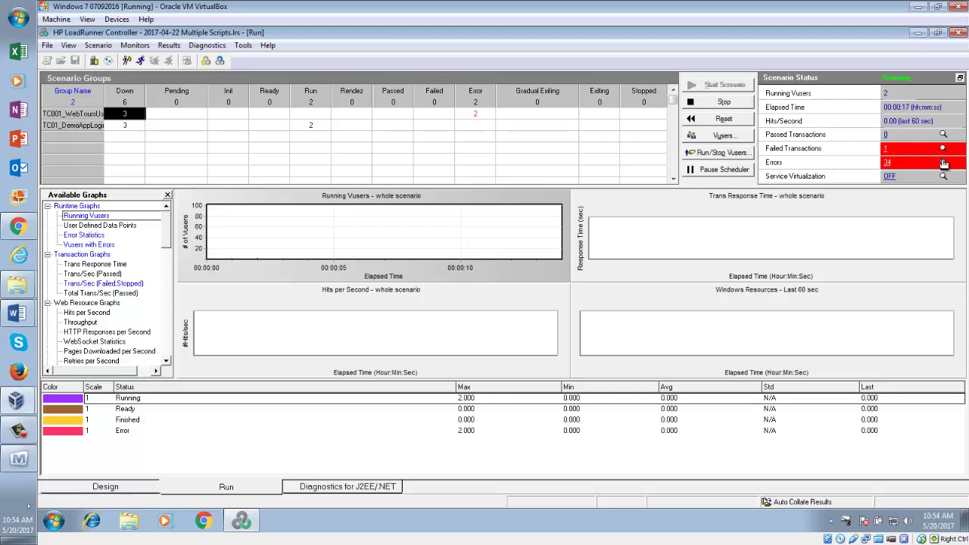
pyautogui.click(944, 164)
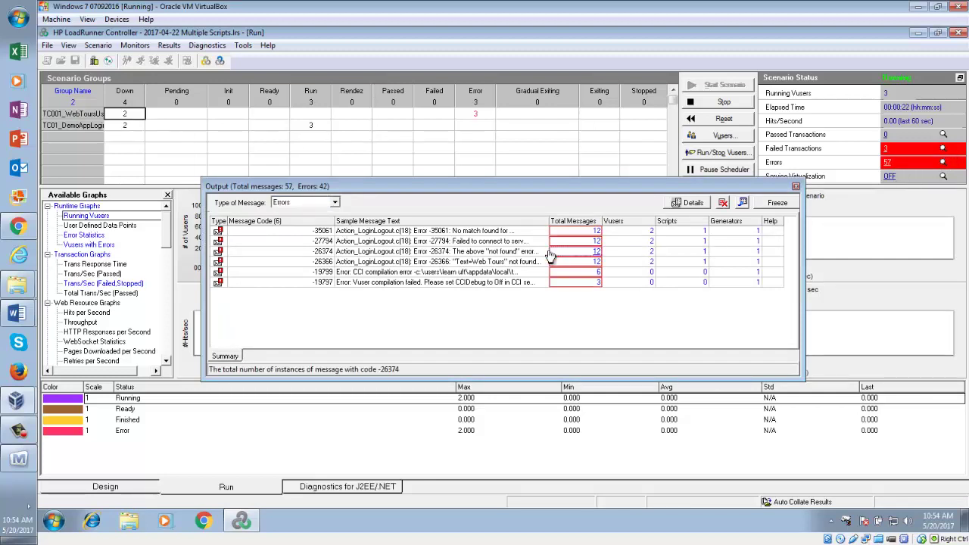
pyautogui.click(501, 251)
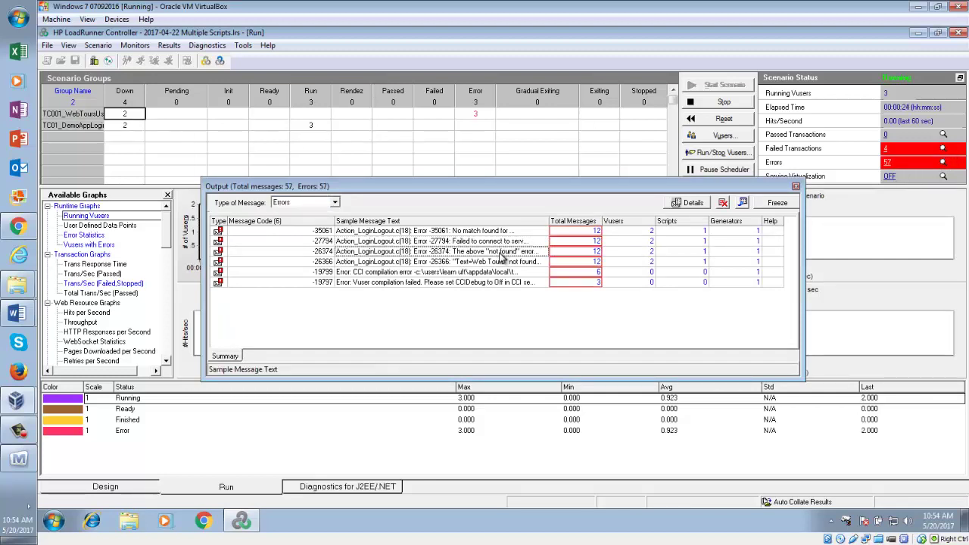
pyautogui.click(796, 186)
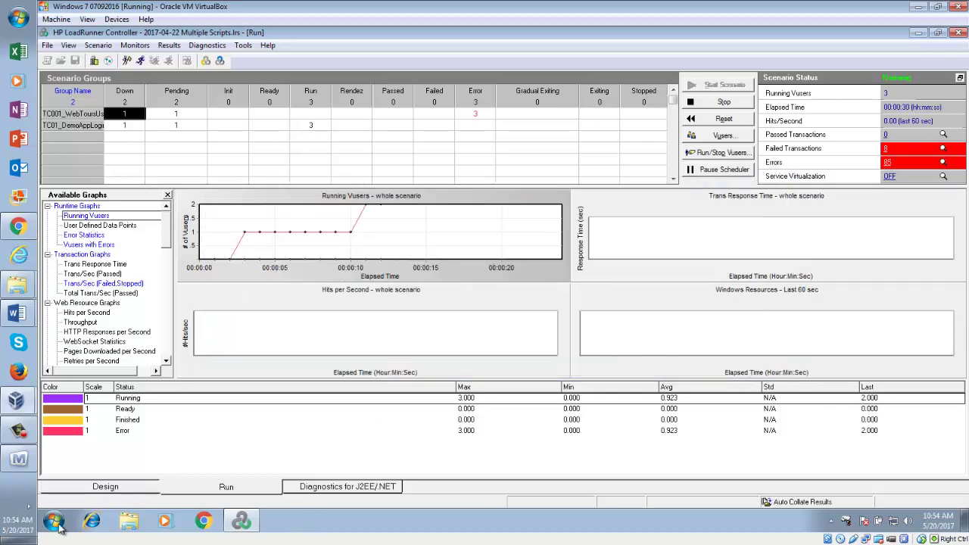
# Step: Search the virtual machine's programs for "hp web" and start the HP Web Tours Server
pyautogui.click(54, 522)
pyautogui.click(77, 490)
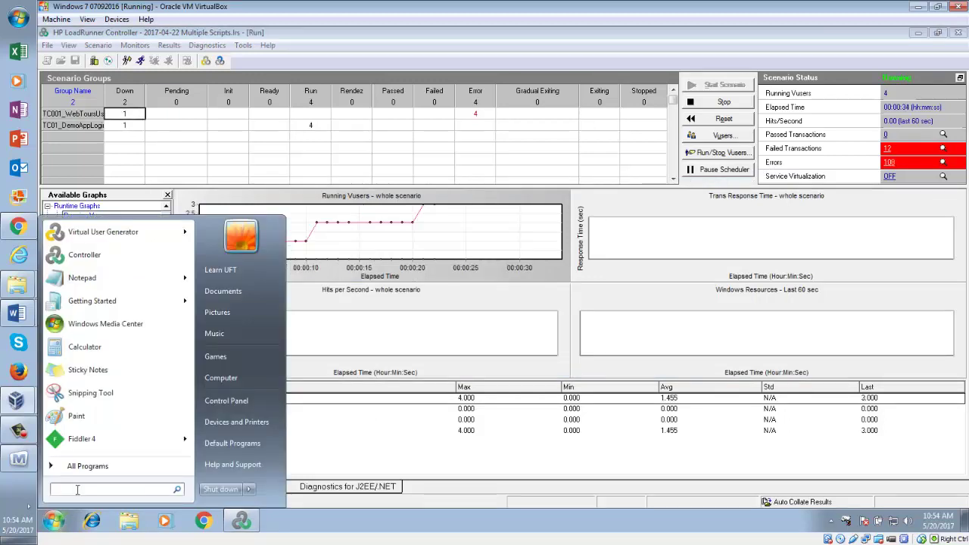
pyautogui.write('hp web')
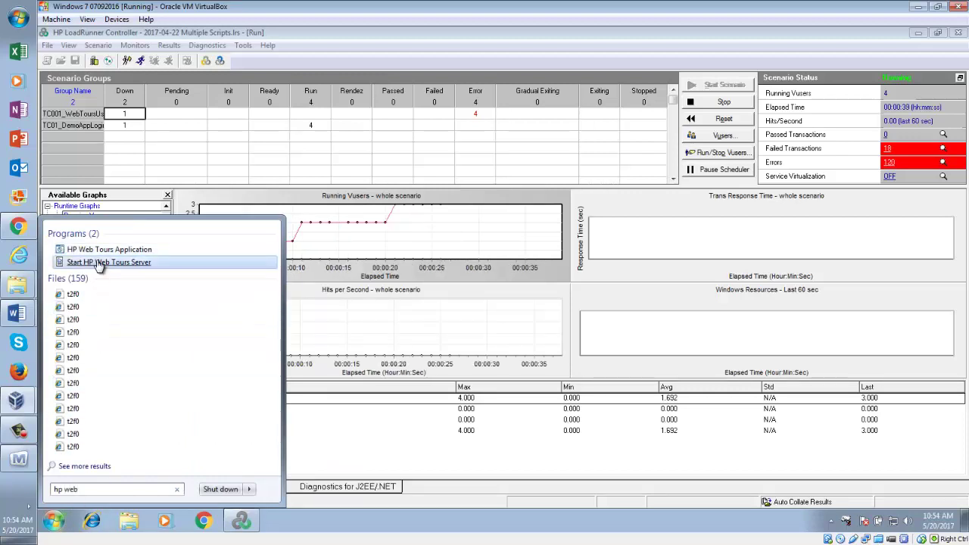
pyautogui.click(98, 262)
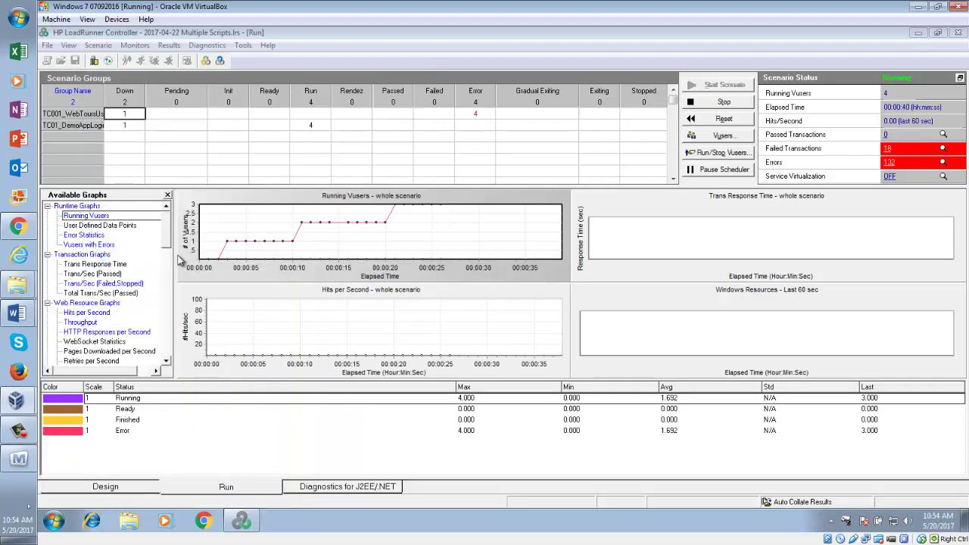
# Step: Stop the running scenario, confirm the stop and force all remaining Vusers to stop immediately
pyautogui.click(711, 104)
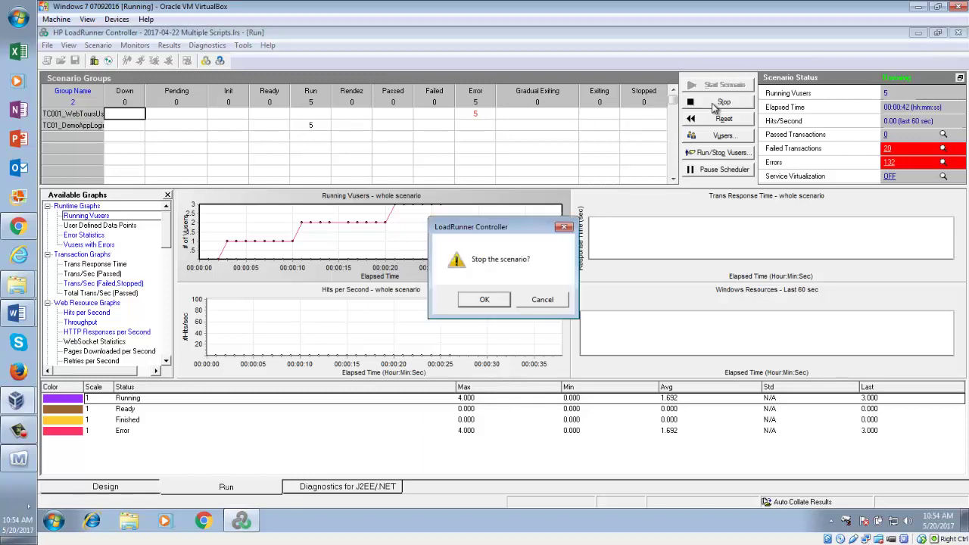
pyautogui.click(484, 298)
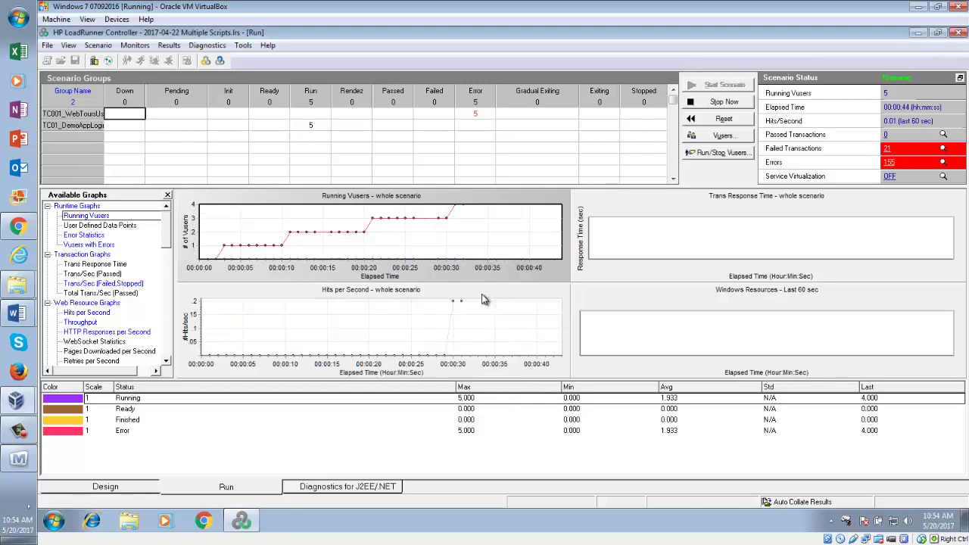
pyautogui.click(723, 103)
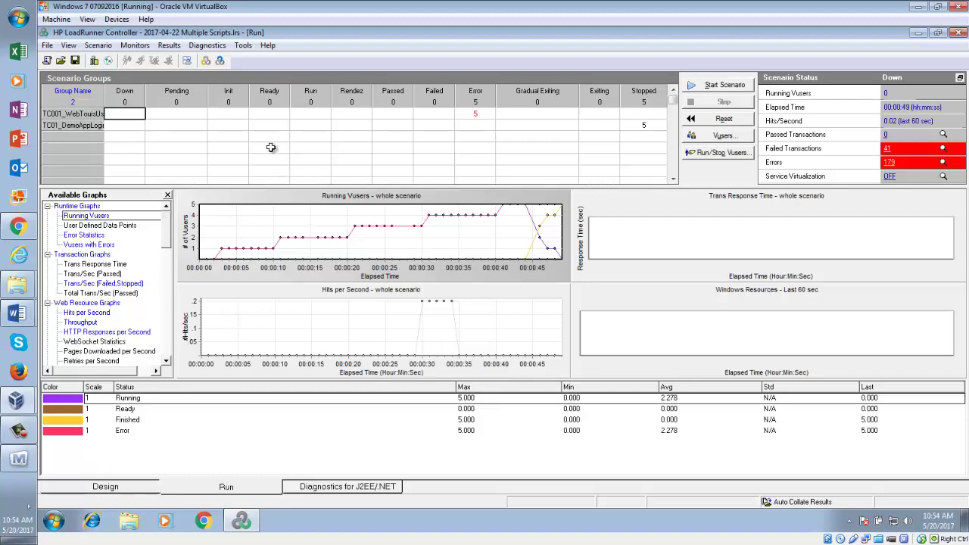
# Step: Reset the scenario and start it again, overwriting the existing results directory
pyautogui.click(721, 121)
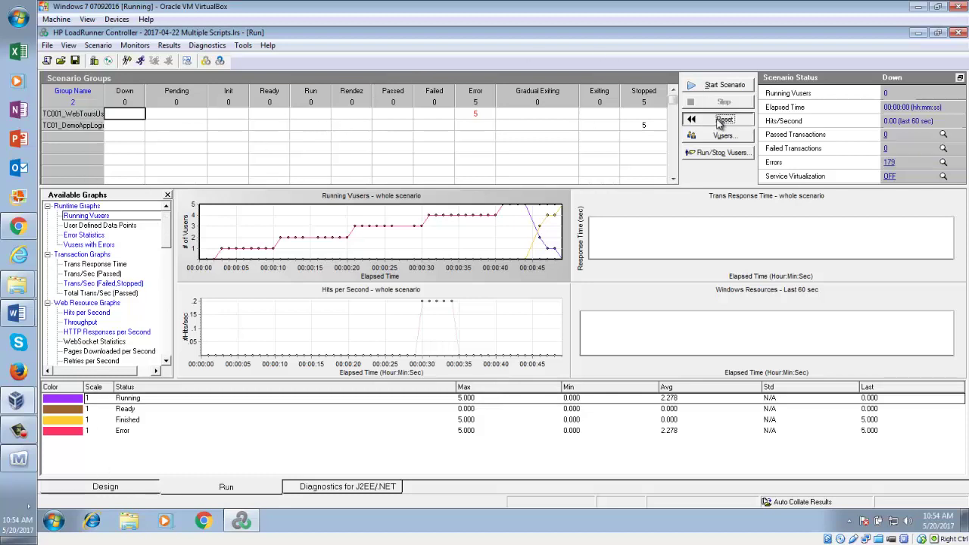
pyautogui.click(715, 86)
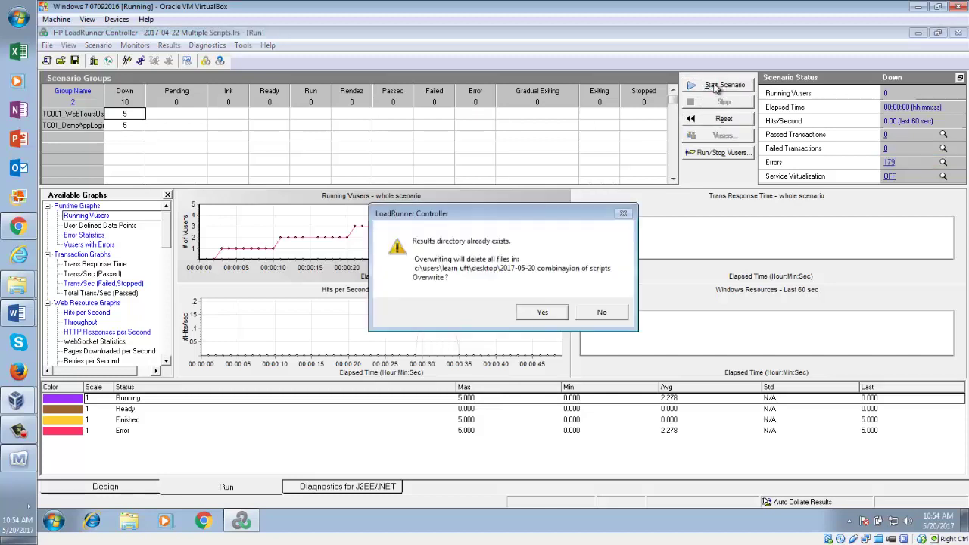
pyautogui.click(542, 321)
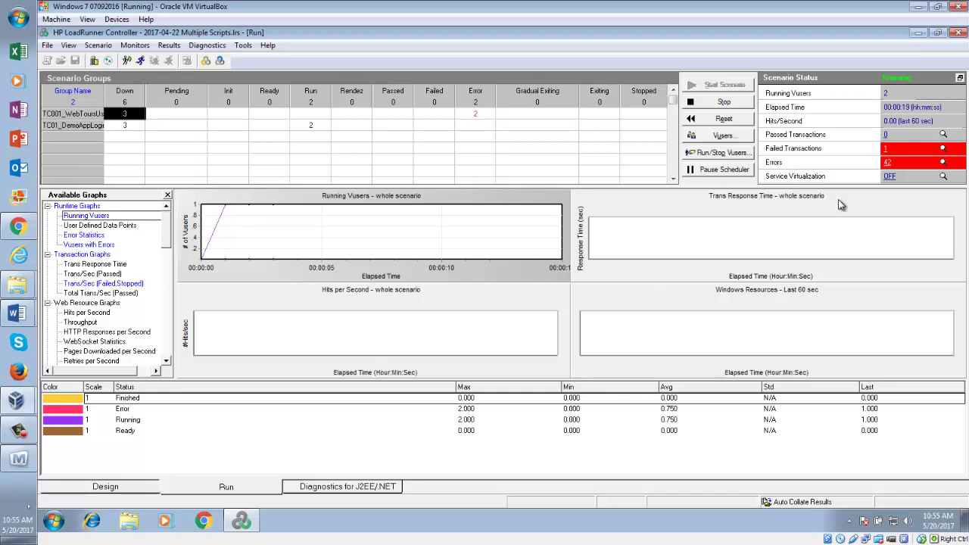
# Step: Review the failed transactions and the errored Vusers of the TC001_WebTours group, closing each window after viewing
pyautogui.click(942, 150)
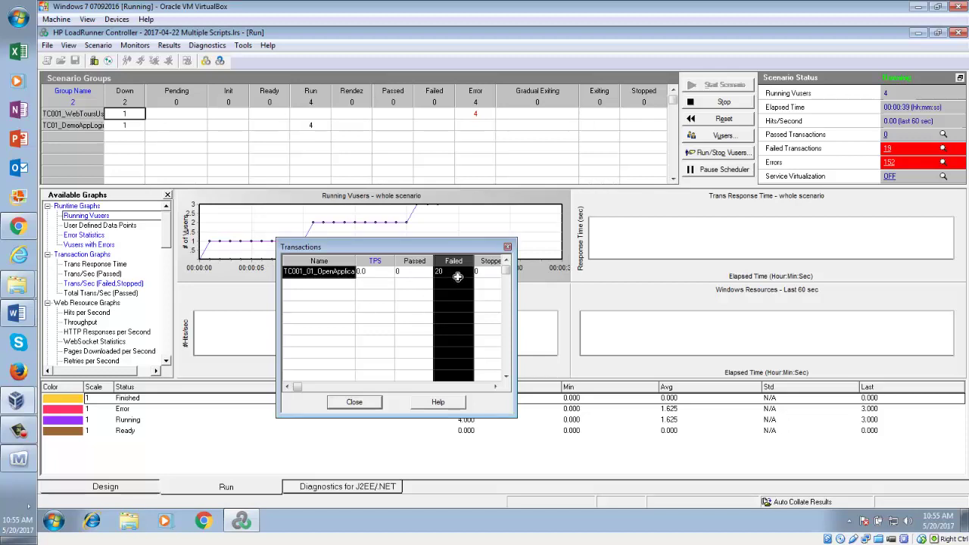
pyautogui.click(508, 249)
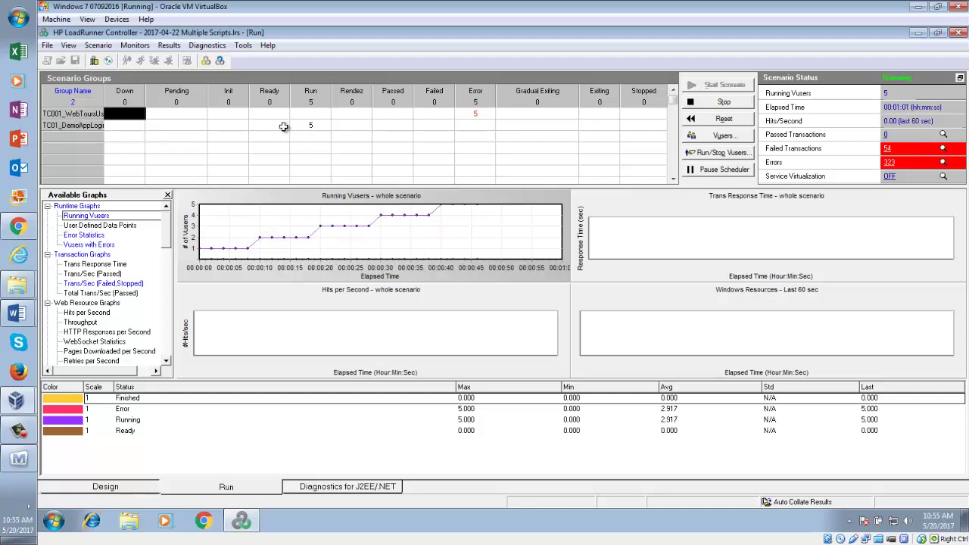
pyautogui.click(476, 113)
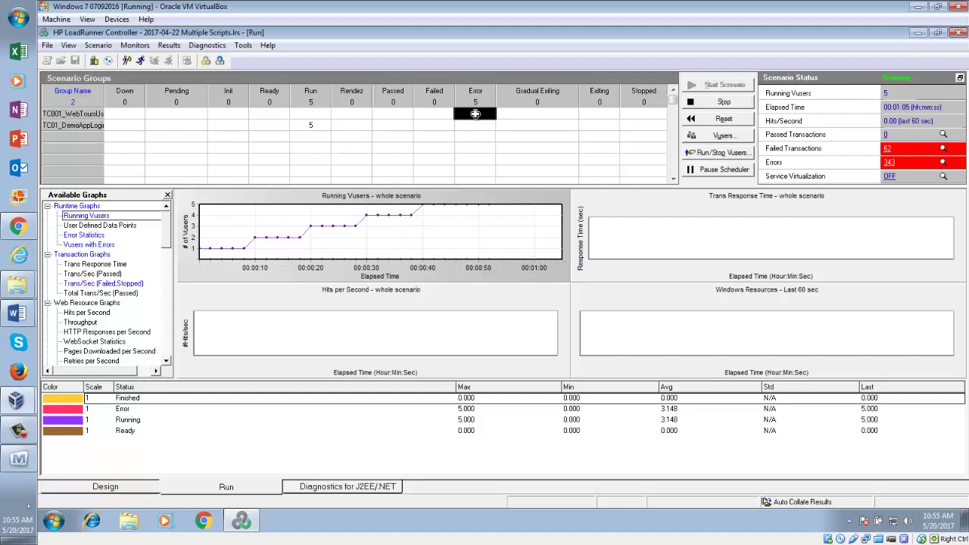
pyautogui.doubleClick(475, 113)
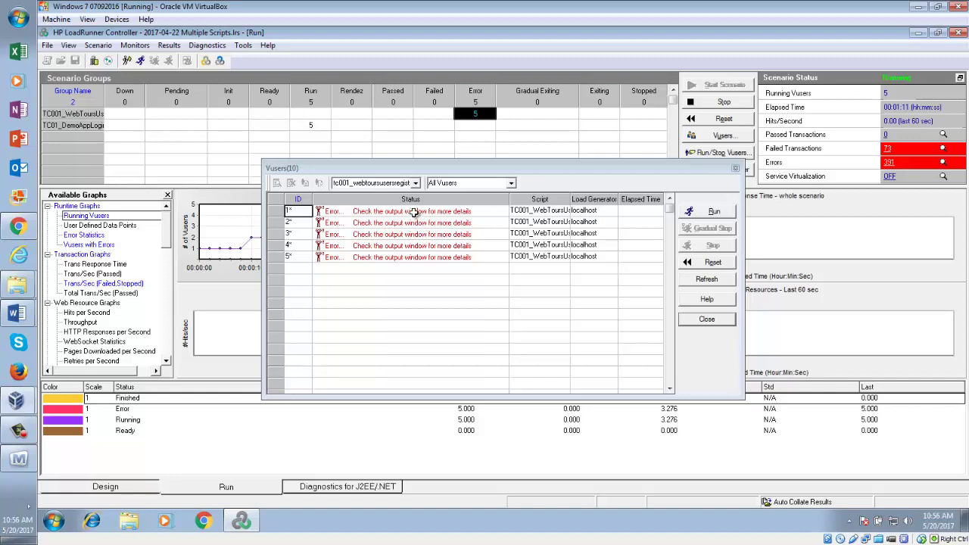
pyautogui.click(413, 212)
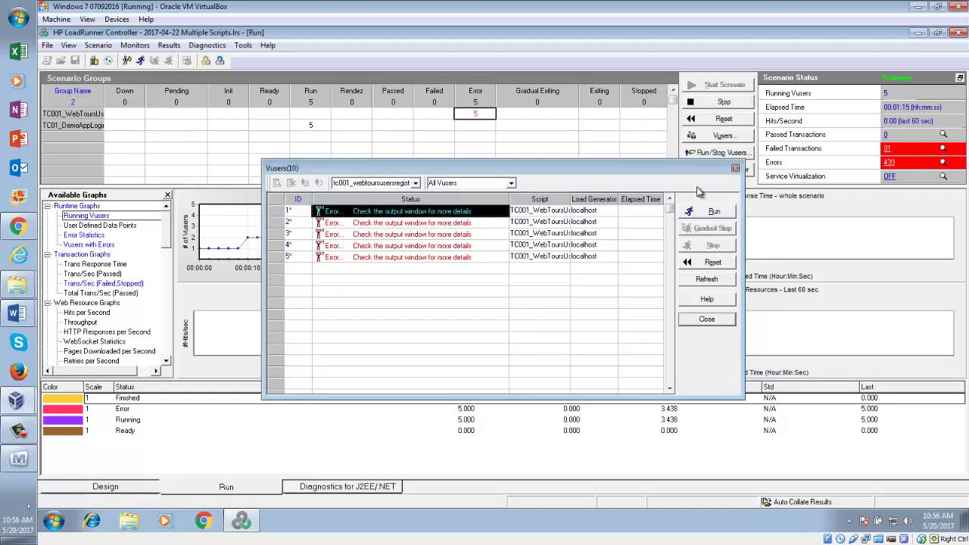
pyautogui.click(734, 169)
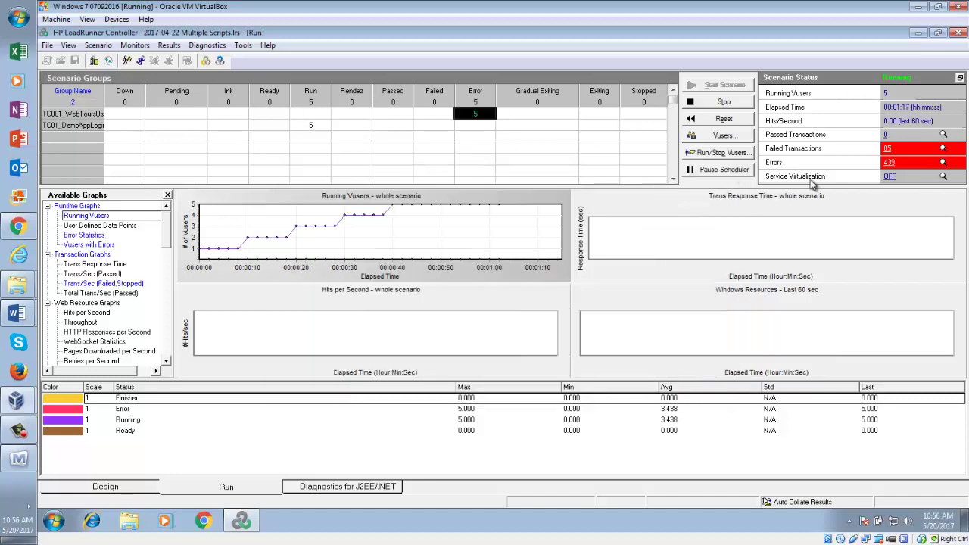
# Step: Examine the scenario's error messages, including the details of the -27794 connection error, and close the output
pyautogui.click(943, 164)
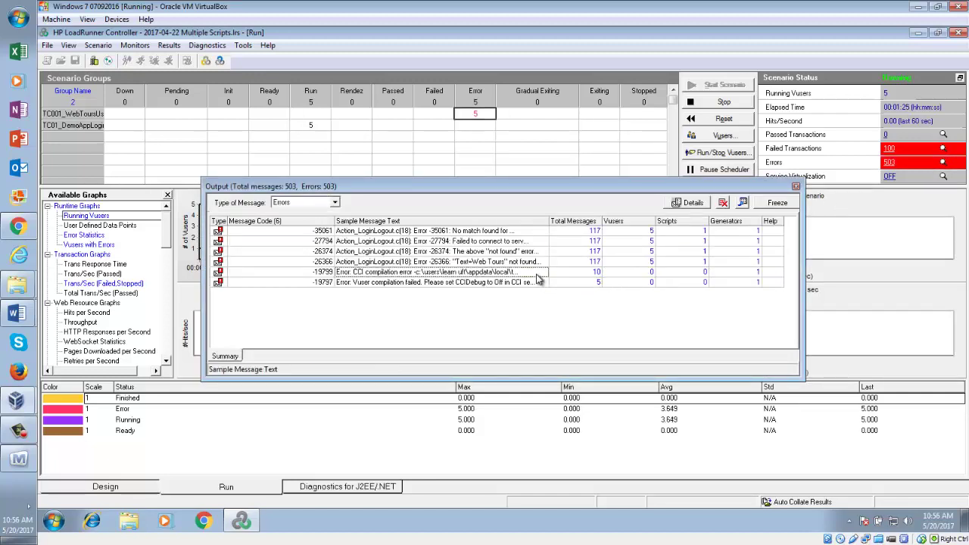
pyautogui.click(507, 243)
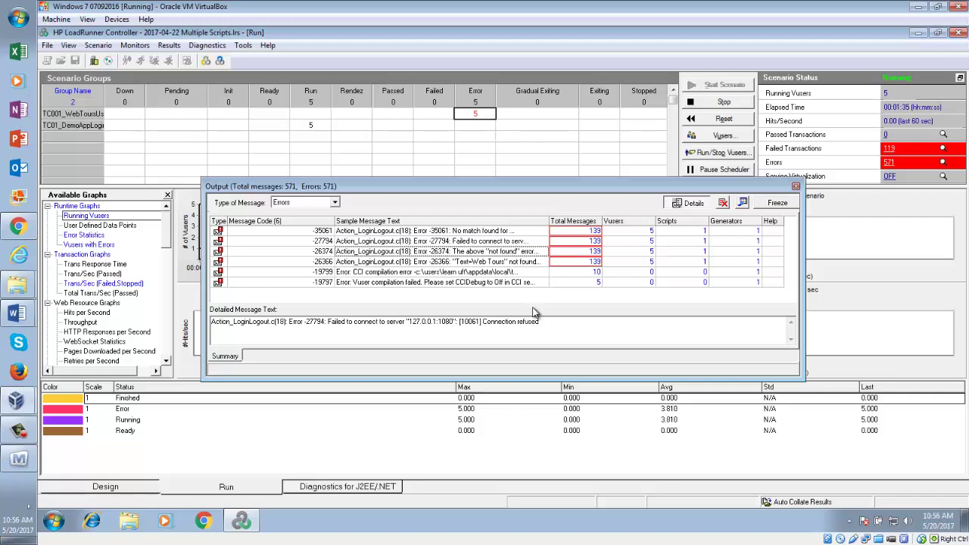
pyautogui.click(636, 251)
pyautogui.click(795, 186)
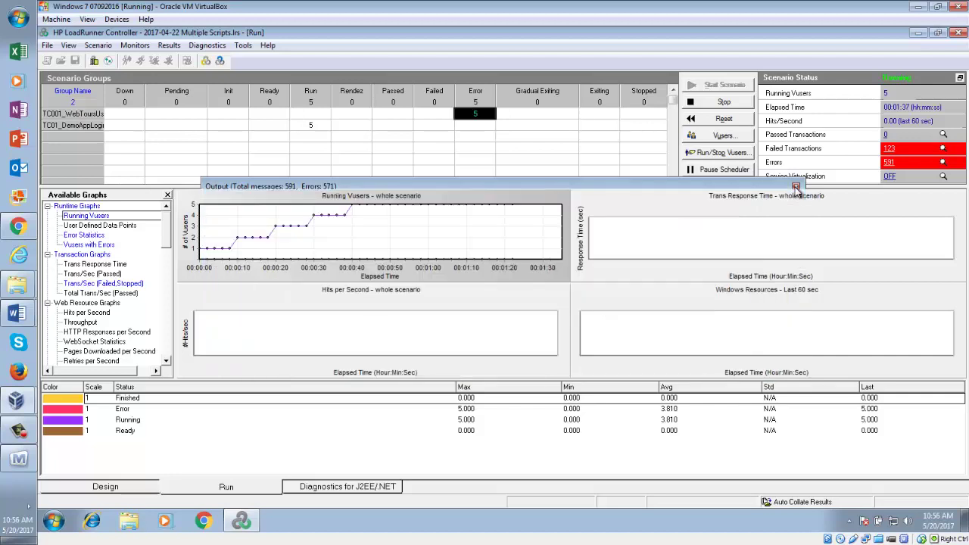
# Step: Stop the running scenario immediately, confirming each stop request
pyautogui.click(708, 107)
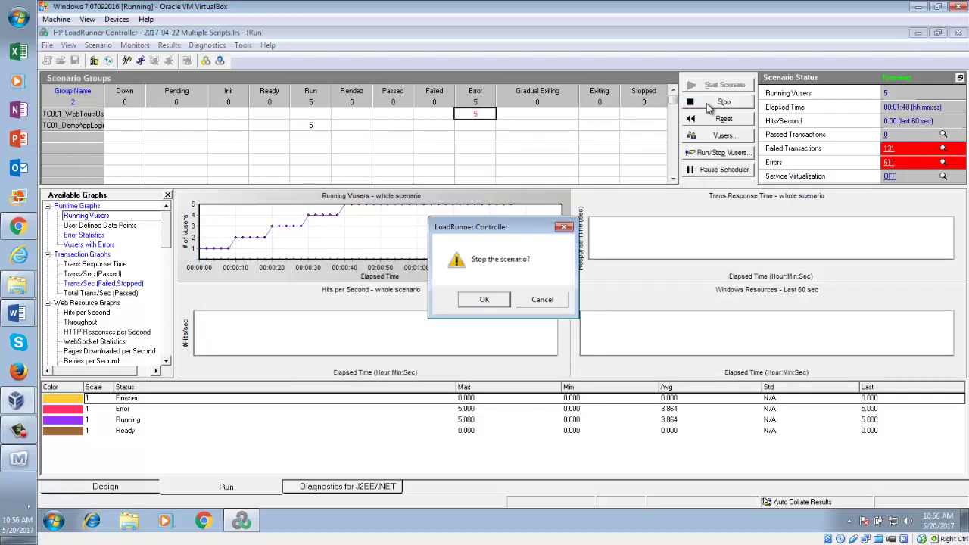
pyautogui.click(484, 301)
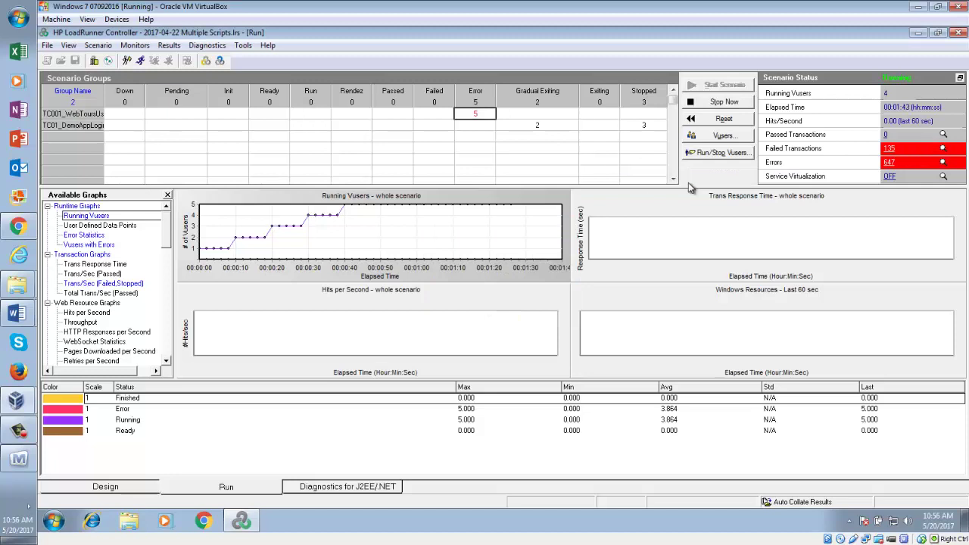
pyautogui.click(714, 105)
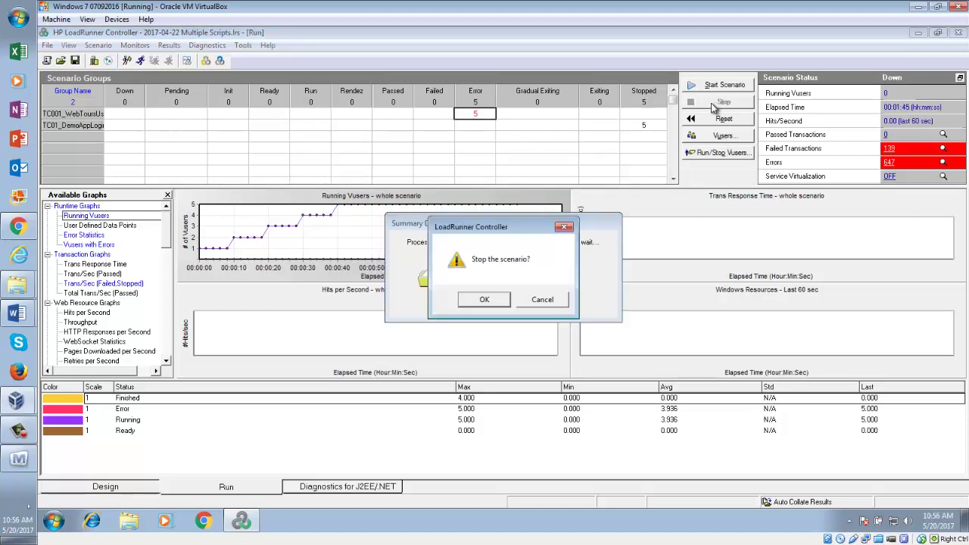
pyautogui.click(483, 300)
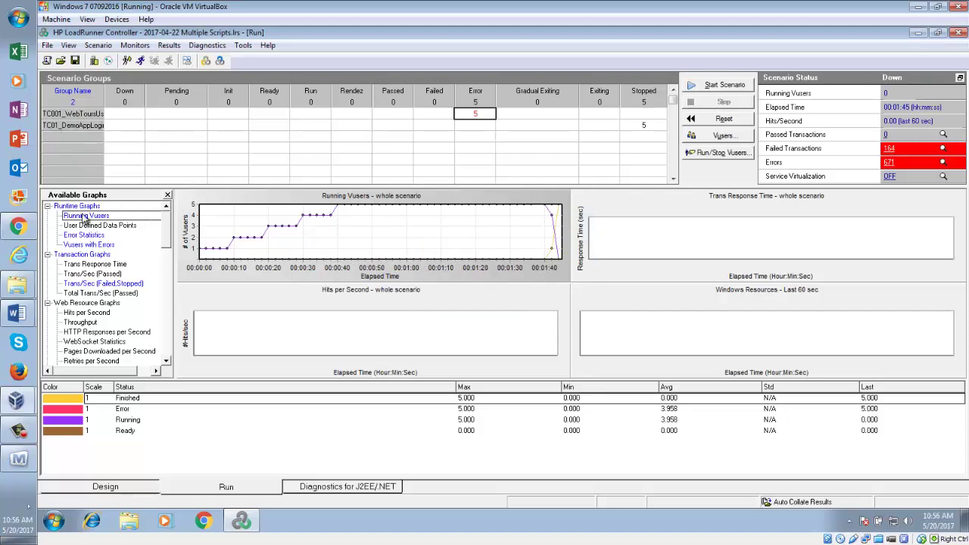
# Step: Remove the tc01_demoapplogin_v001 script from the scenario design and confirm the deletion
pyautogui.rightClick(50, 125)
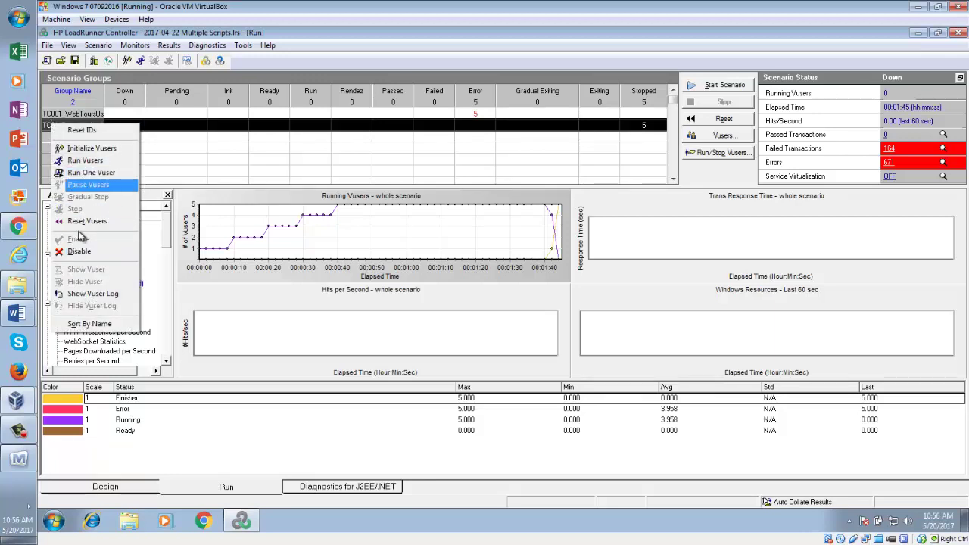
pyautogui.click(97, 488)
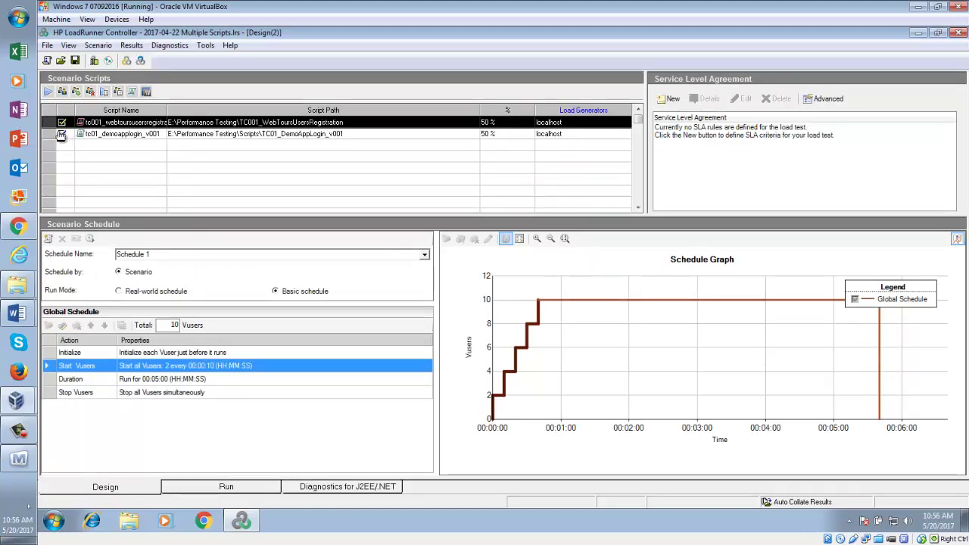
pyautogui.rightClick(50, 133)
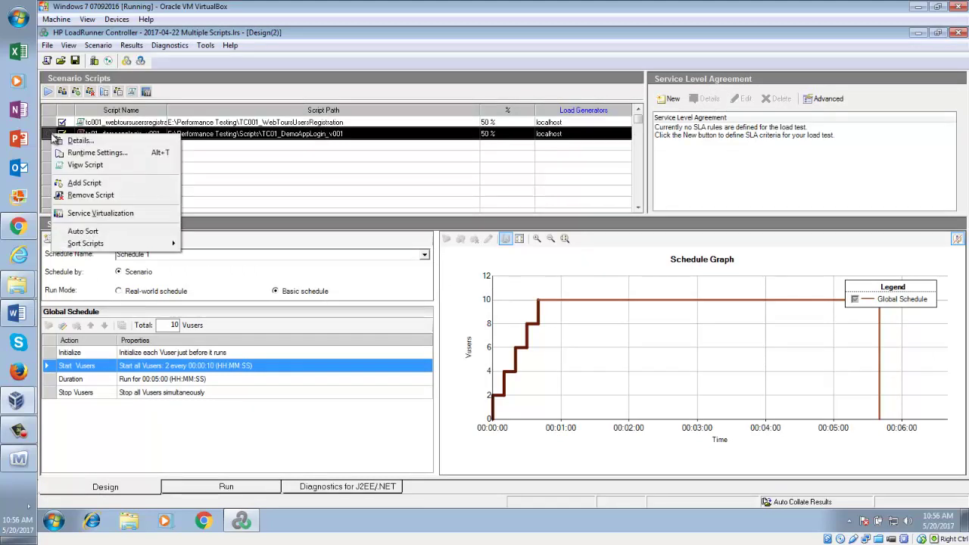
pyautogui.click(79, 195)
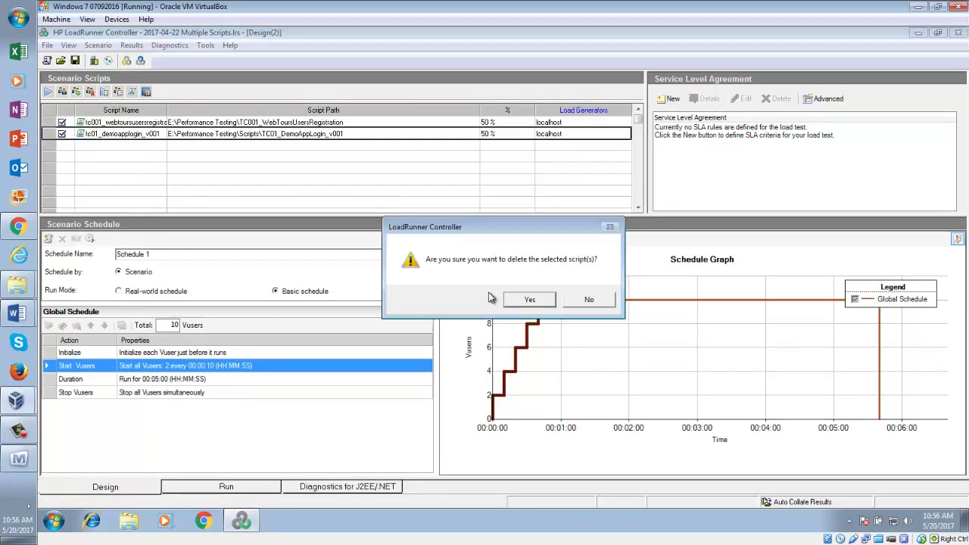
pyautogui.click(526, 299)
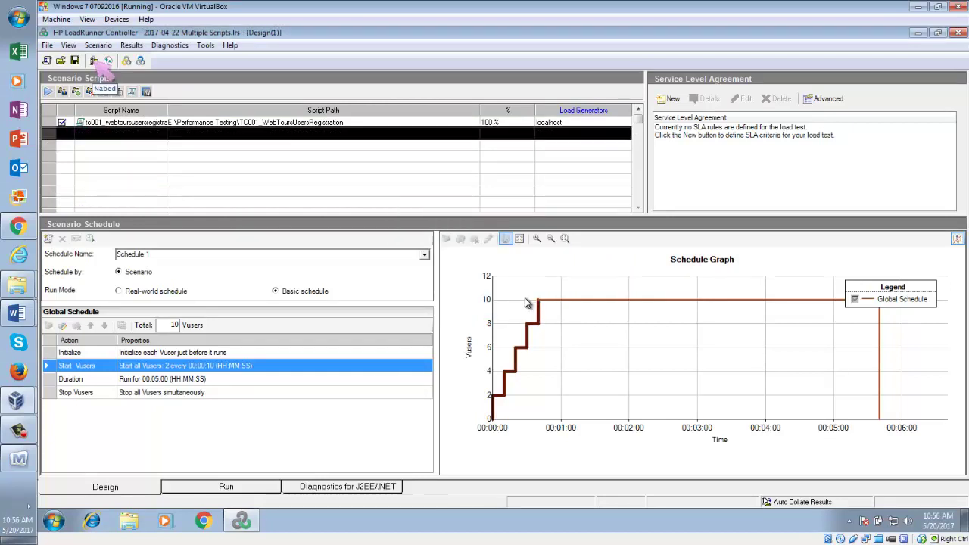
# Step: Disconnect and reconnect the localhost load generator, and close the load generator list
pyautogui.click(568, 122)
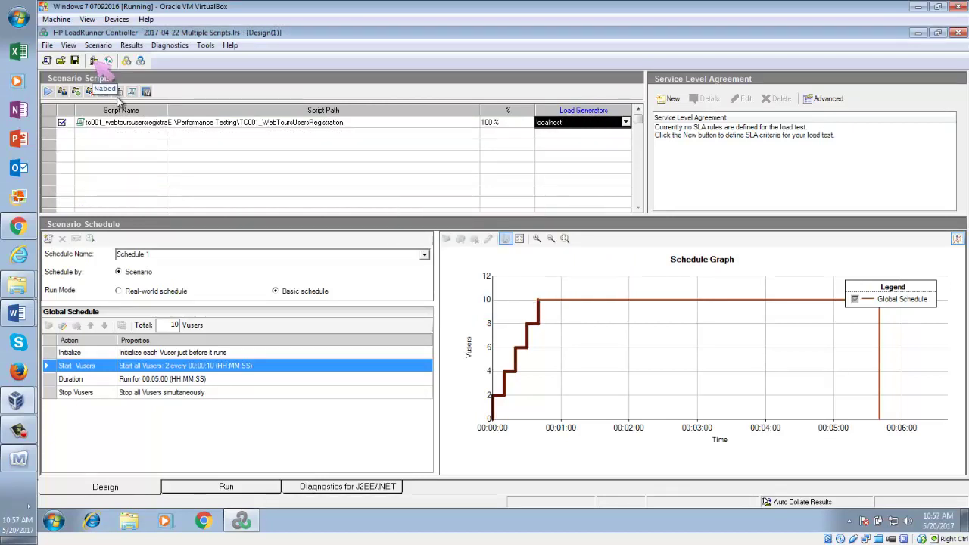
pyautogui.click(94, 61)
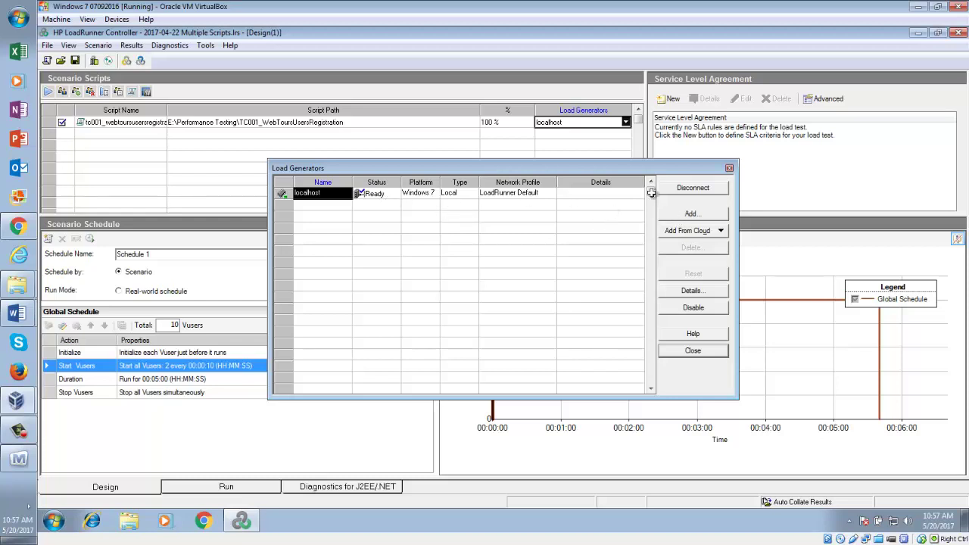
pyautogui.click(700, 188)
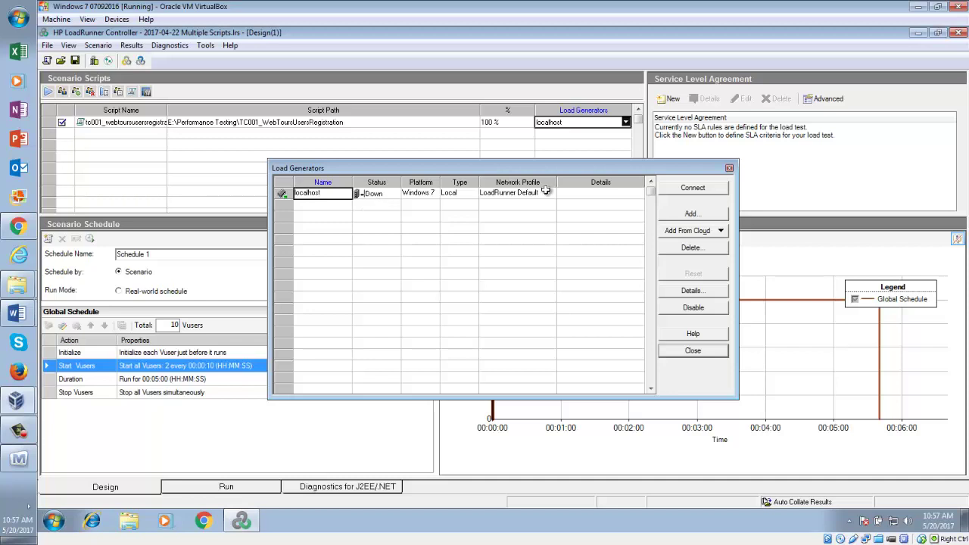
pyautogui.click(702, 191)
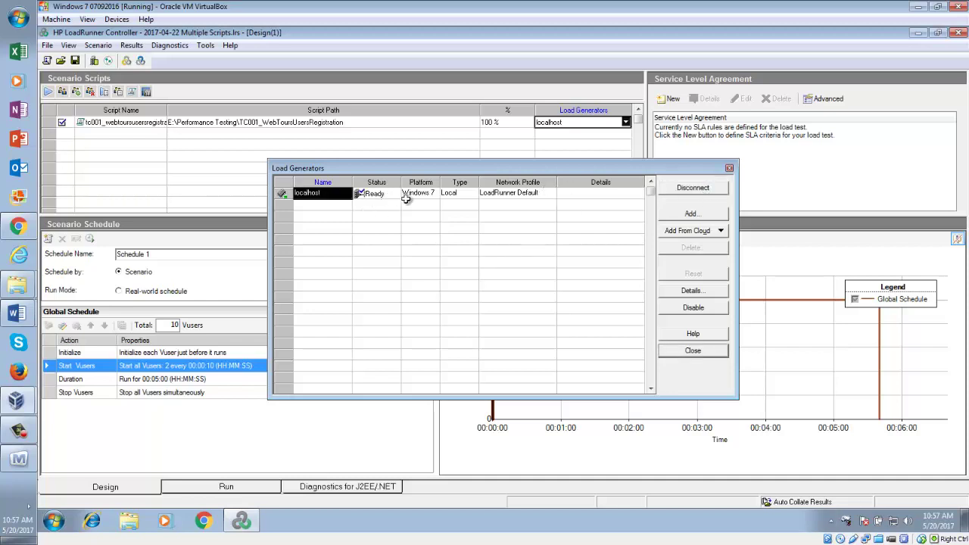
pyautogui.click(730, 168)
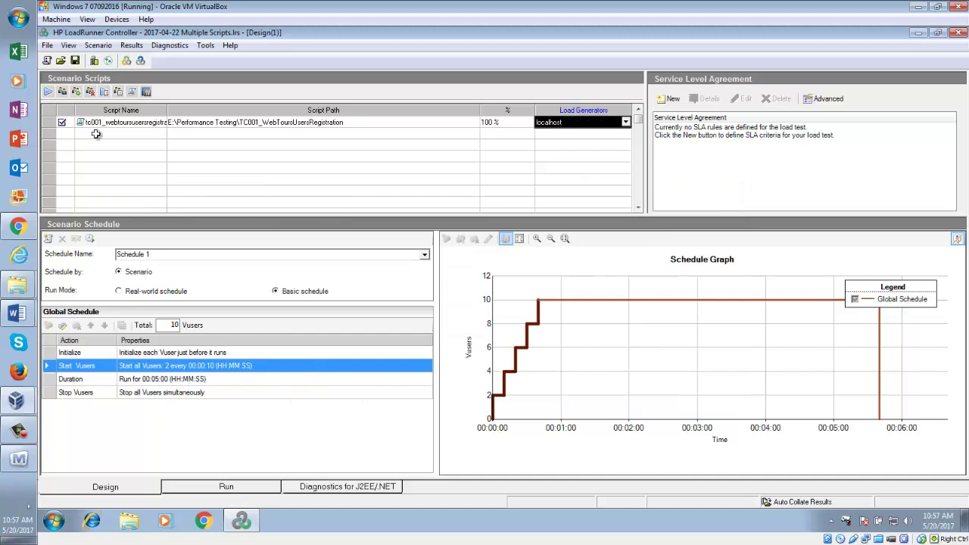
# Step: Run the scenario with only the web tours registration script, overwriting the existing results, and stop the run
pyautogui.click(49, 92)
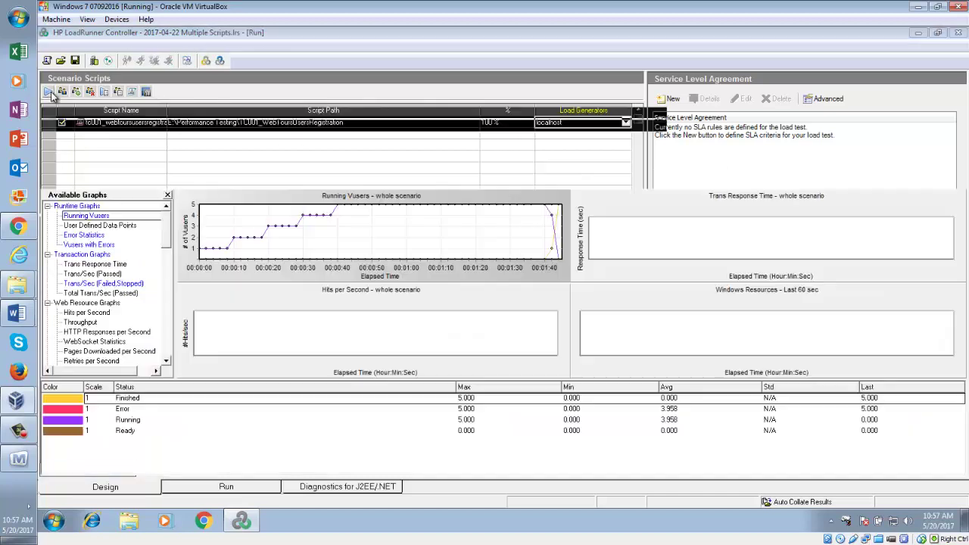
pyautogui.click(541, 314)
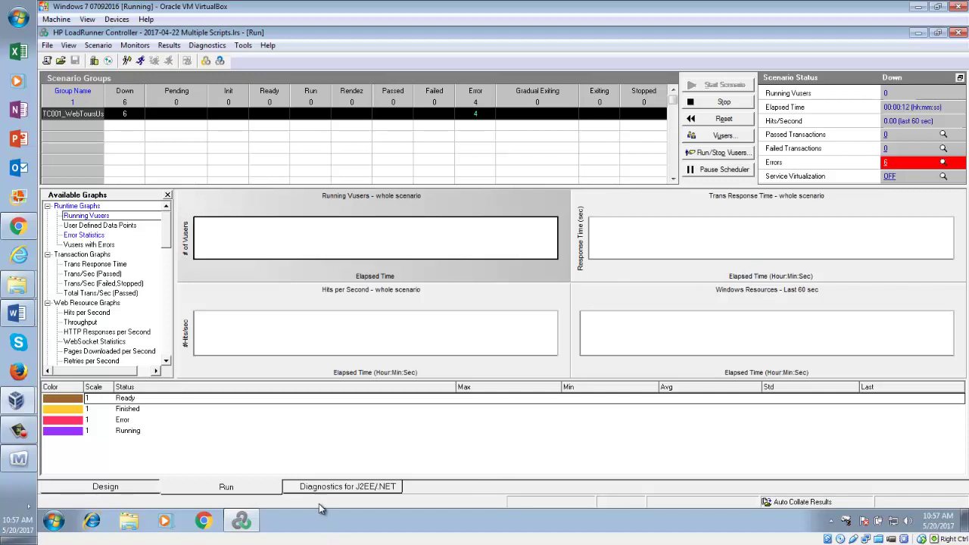
pyautogui.click(284, 521)
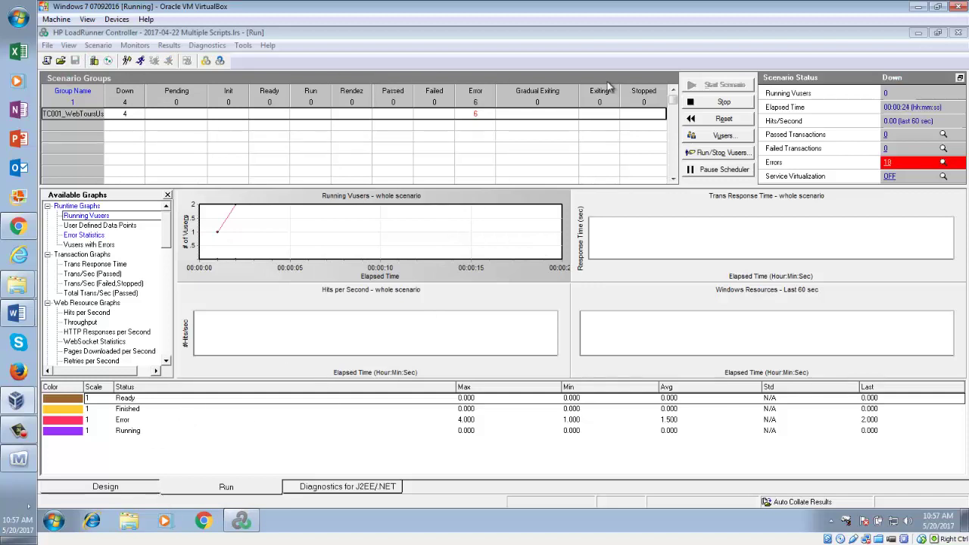
pyautogui.click(716, 105)
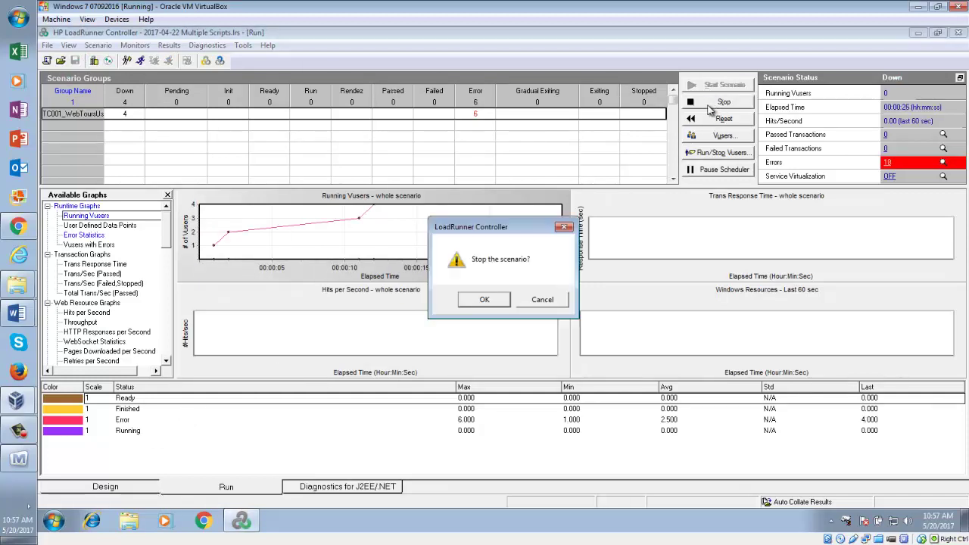
pyautogui.click(481, 301)
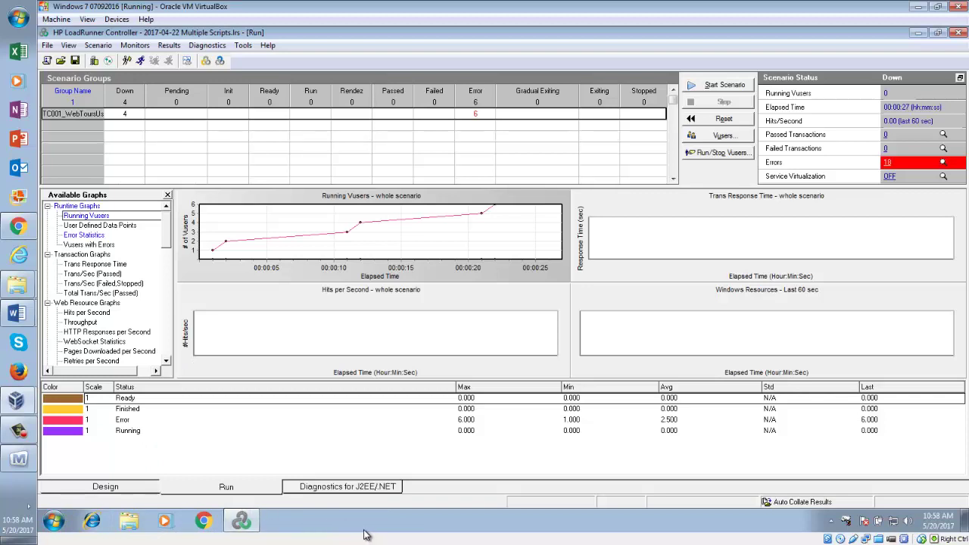
# Step: Find the HP Web Tours Server by searching the virtual machine's programs for "hp web" and launch it again
pyautogui.click(53, 521)
pyautogui.click(67, 489)
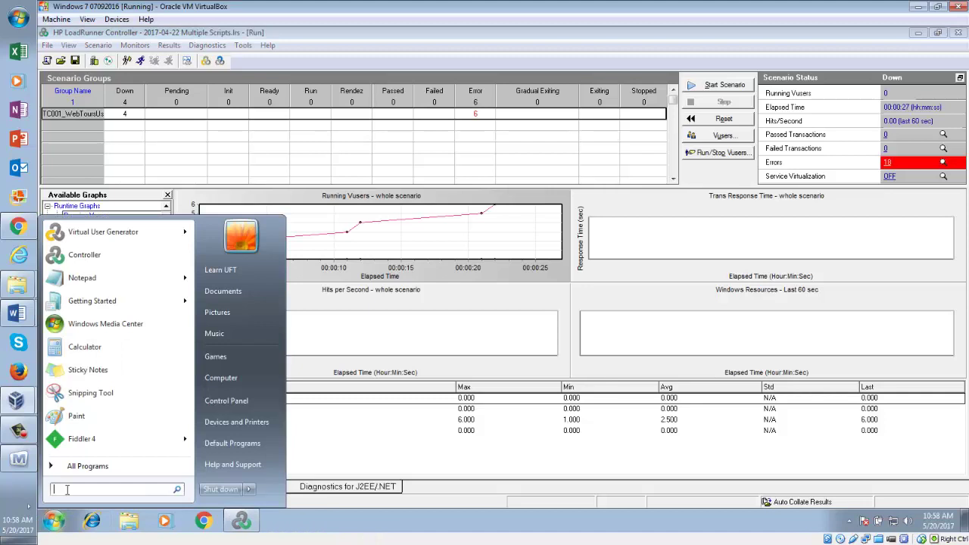
pyautogui.write('hp web')
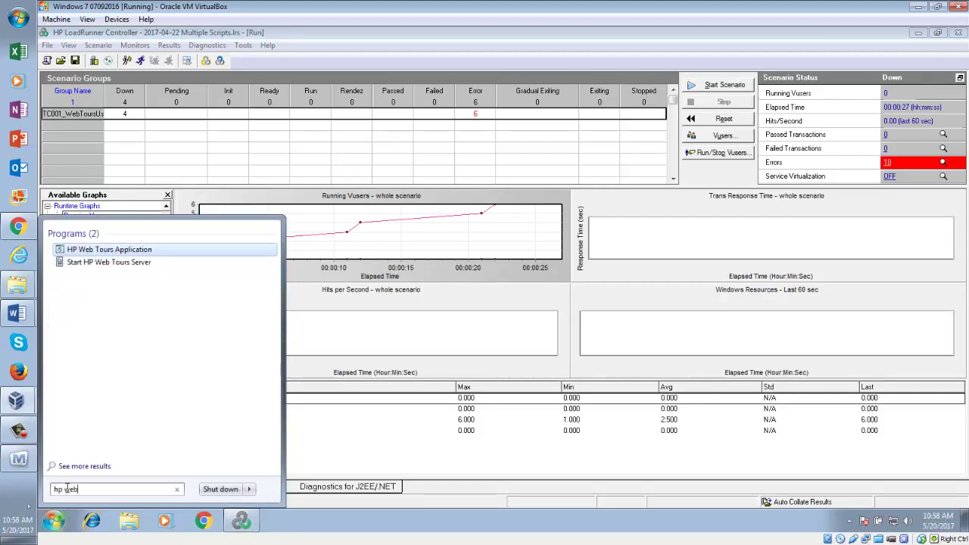
pyautogui.click(109, 262)
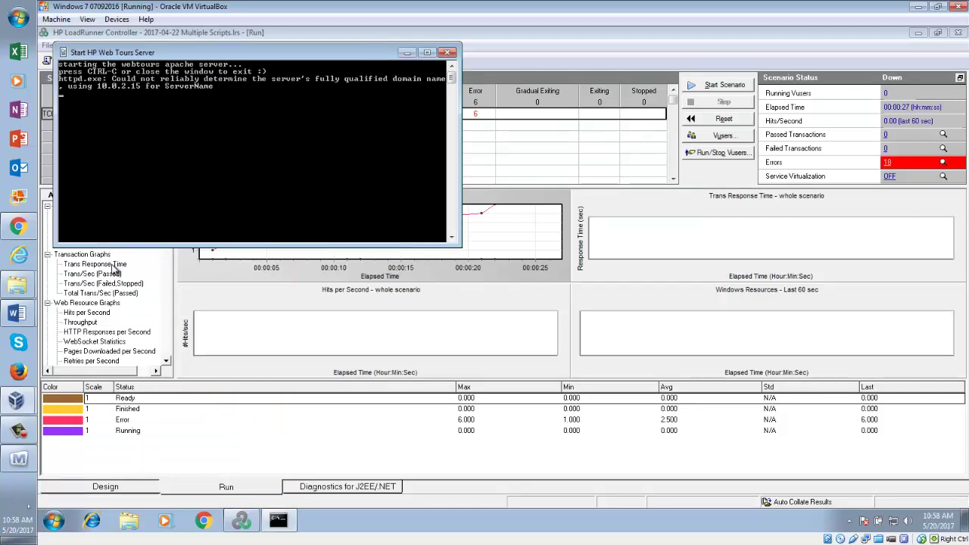
# Step: Minimize the Web Tours server window and start the scenario again, overwriting the existing results directory
pyautogui.click(406, 53)
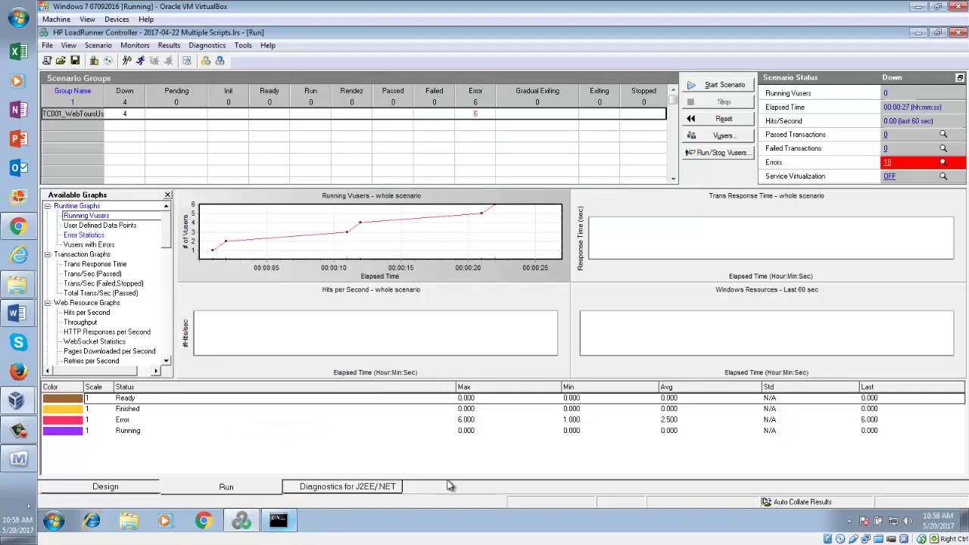
pyautogui.click(725, 88)
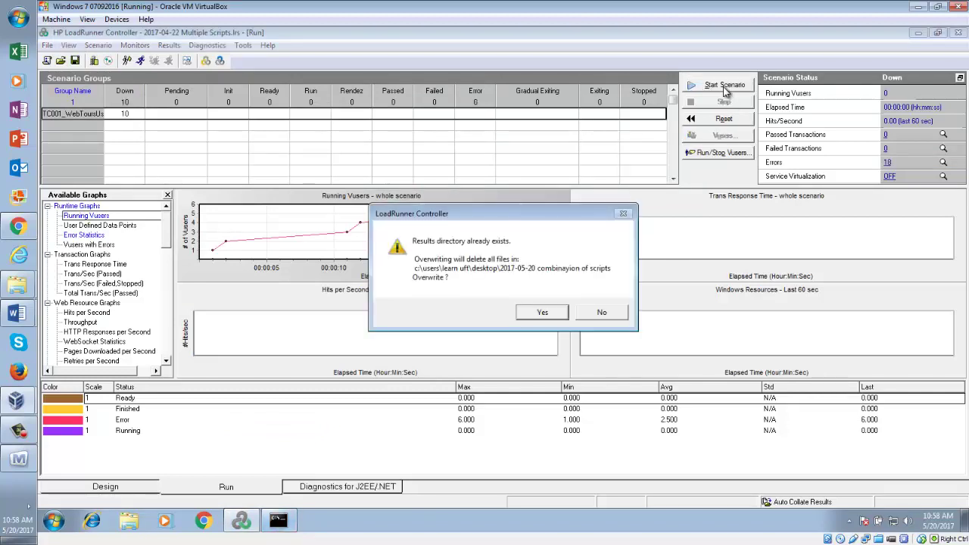
pyautogui.click(542, 312)
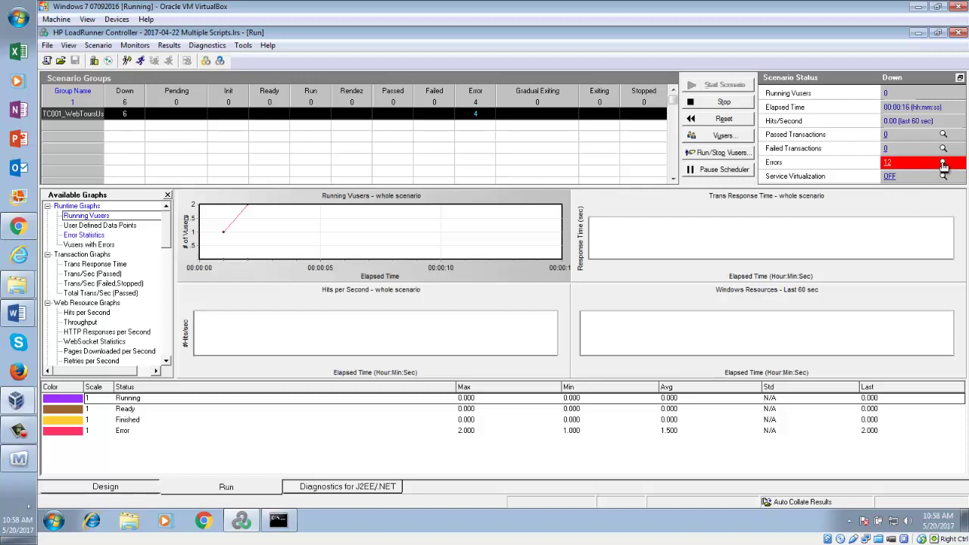
# Step: Open the scenario's error output, list the messages with code -19799 and show the first message's detailed text
pyautogui.click(943, 165)
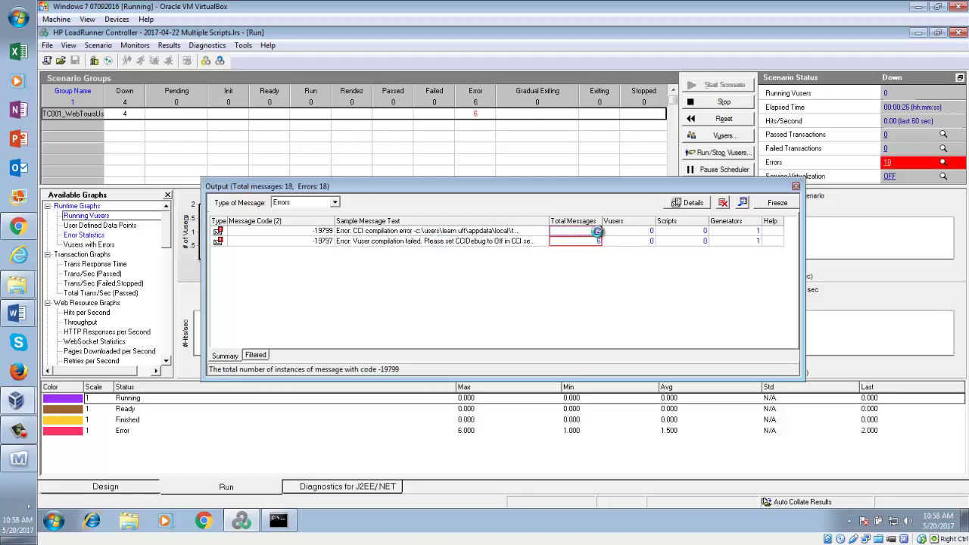
pyautogui.click(597, 232)
pyautogui.click(263, 233)
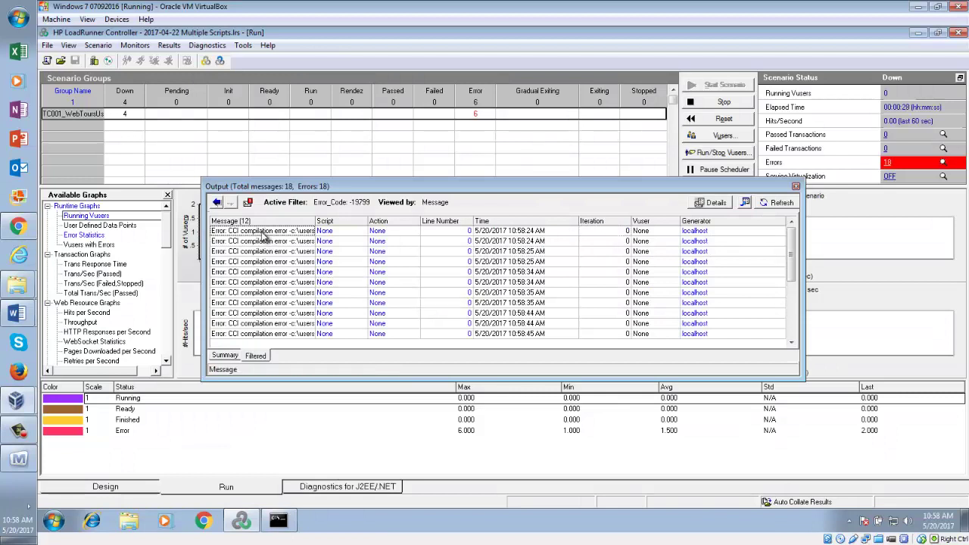
pyautogui.doubleClick(264, 232)
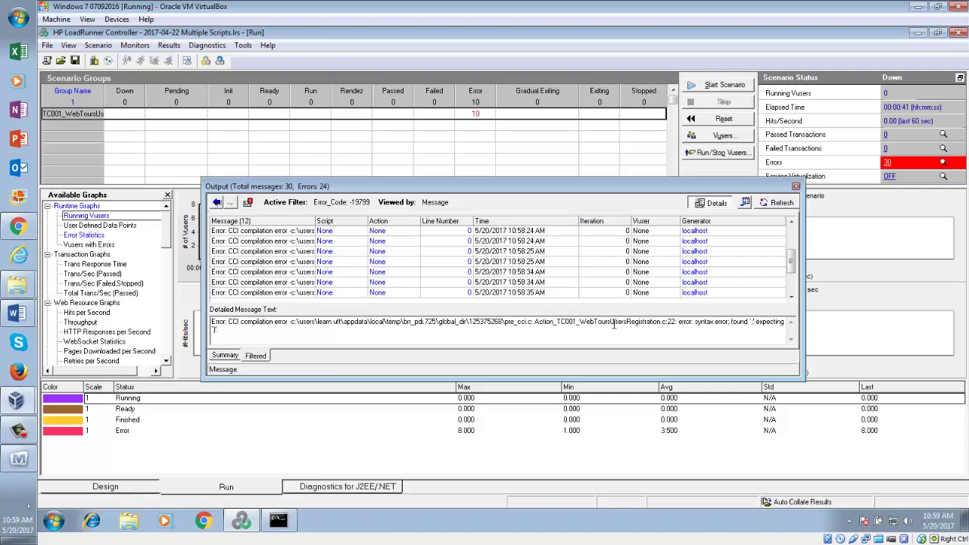
# Step: Examine the compilation error details for the affected action file, line number and syntax problem, closing the output window when done
pyautogui.doubleClick(670, 321)
pyautogui.moveTo(535, 322); pyautogui.dragTo(720, 324)
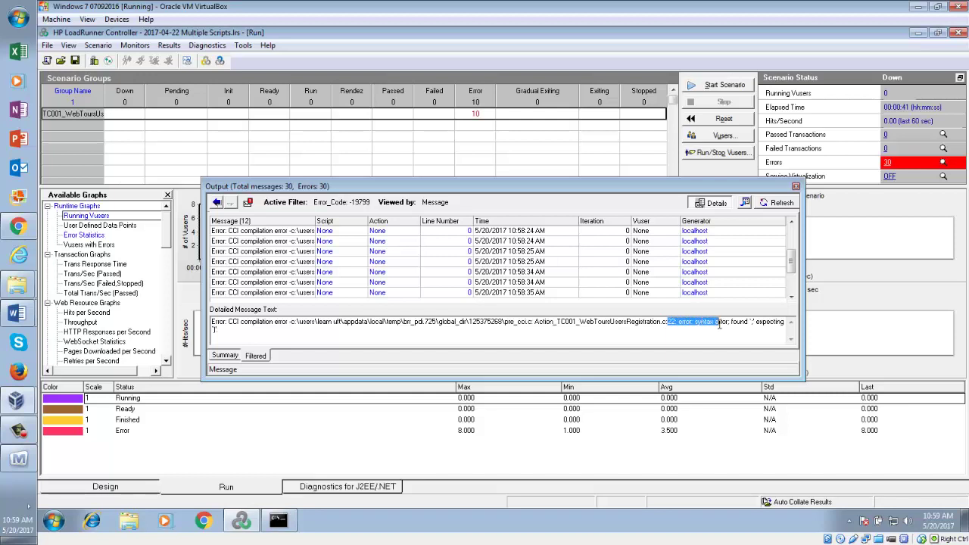
pyautogui.click(749, 261)
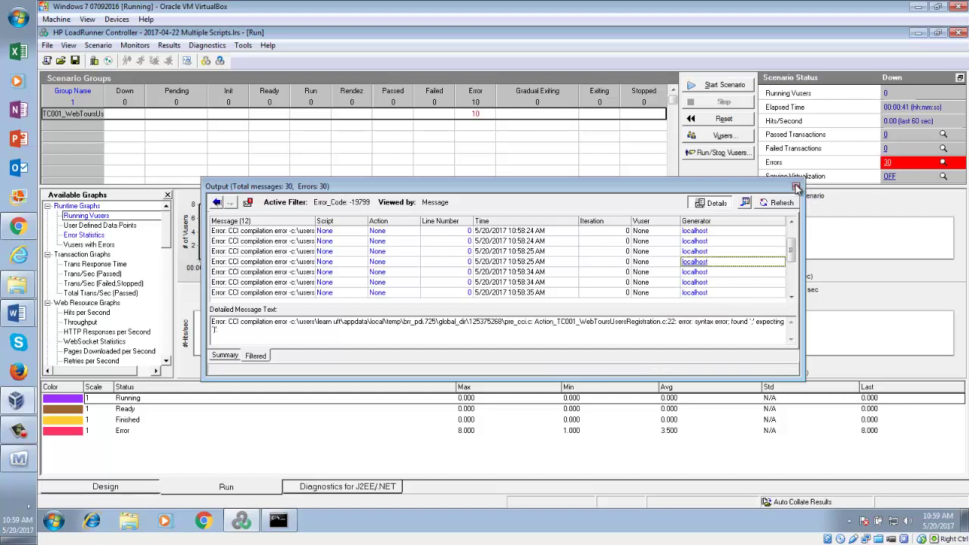
pyautogui.click(606, 293)
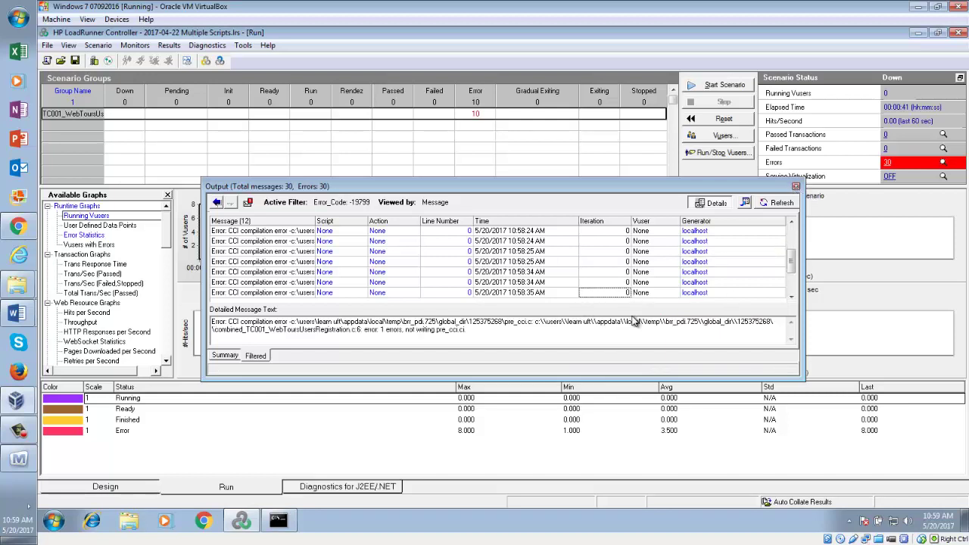
pyautogui.press('Right')
pyautogui.press('Right')
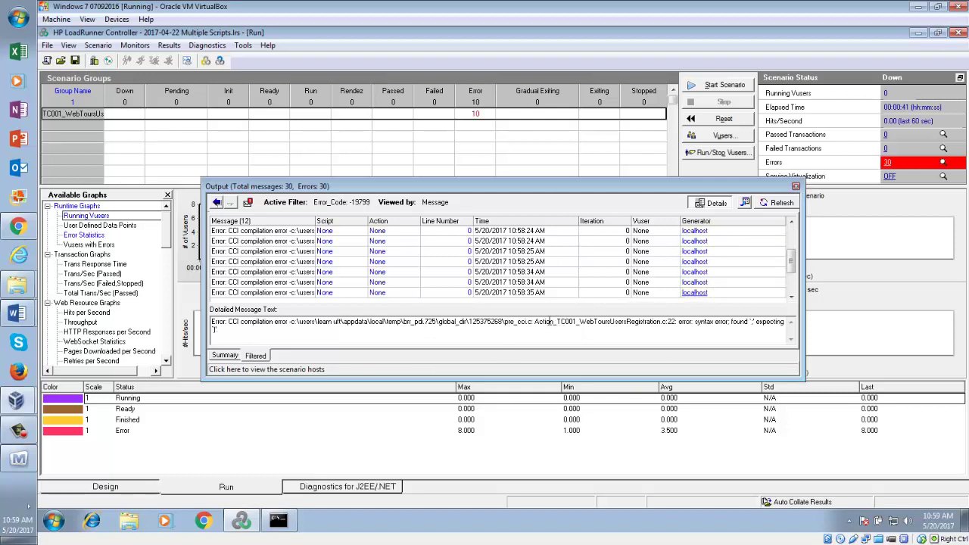
pyautogui.moveTo(535, 321); pyautogui.dragTo(671, 322)
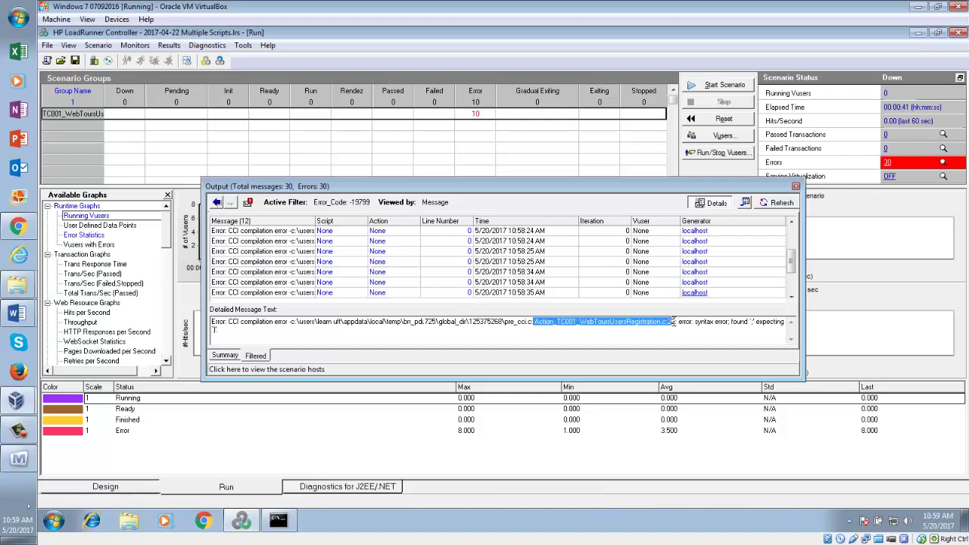
pyautogui.click(705, 263)
pyautogui.click(795, 186)
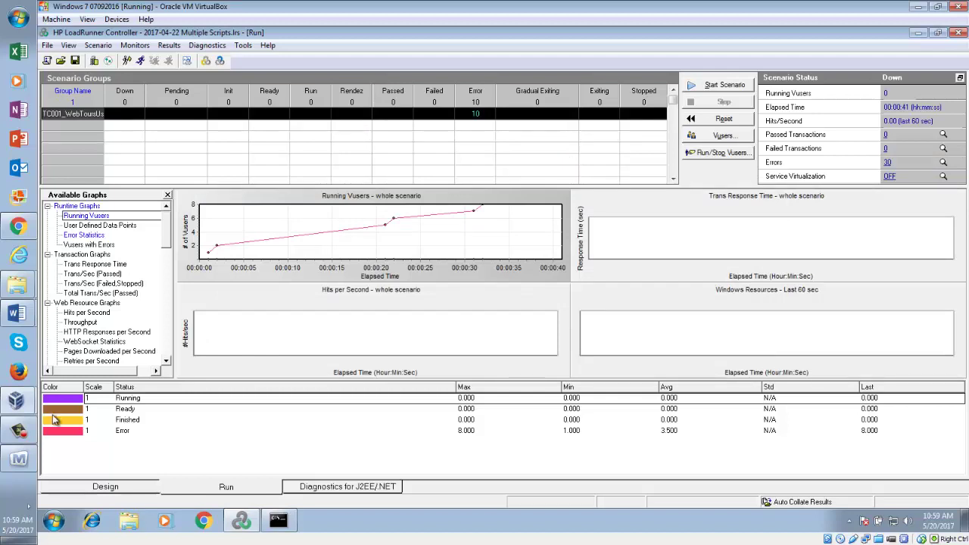
# Step: Open the scenario's TC001_WebToursUsersRegistration script in Virtual User Generator and display its Action_TC001_WebToursUsersRegistration code
pyautogui.click(85, 493)
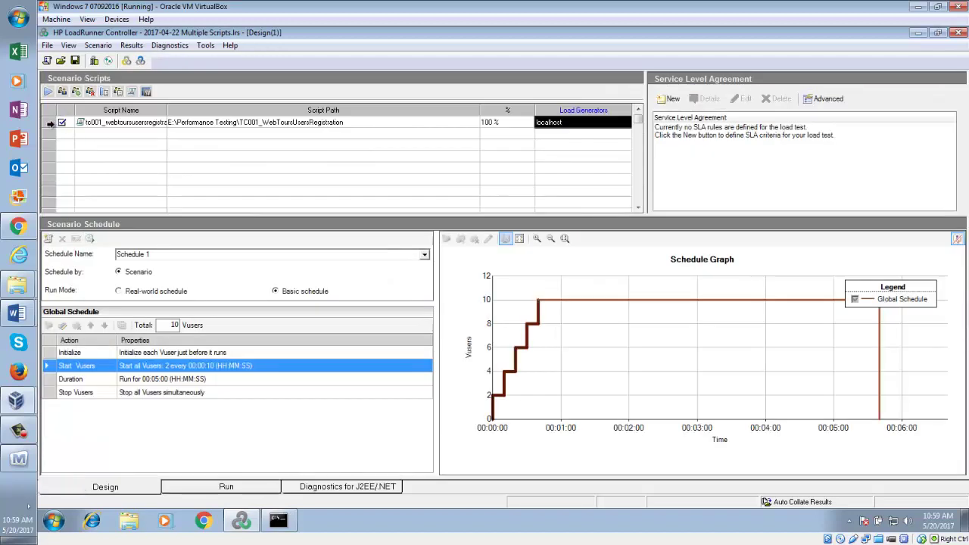
pyautogui.click(50, 123)
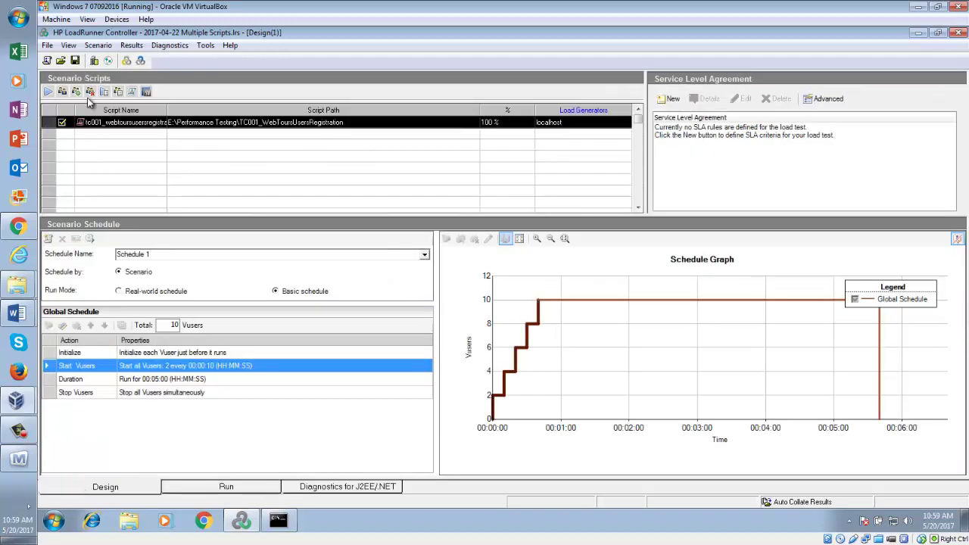
pyautogui.click(133, 91)
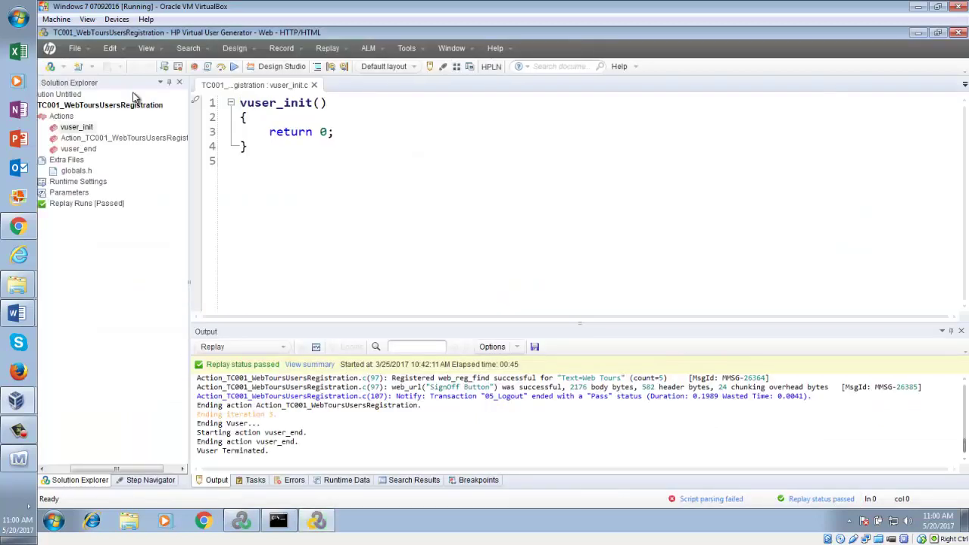
pyautogui.doubleClick(146, 138)
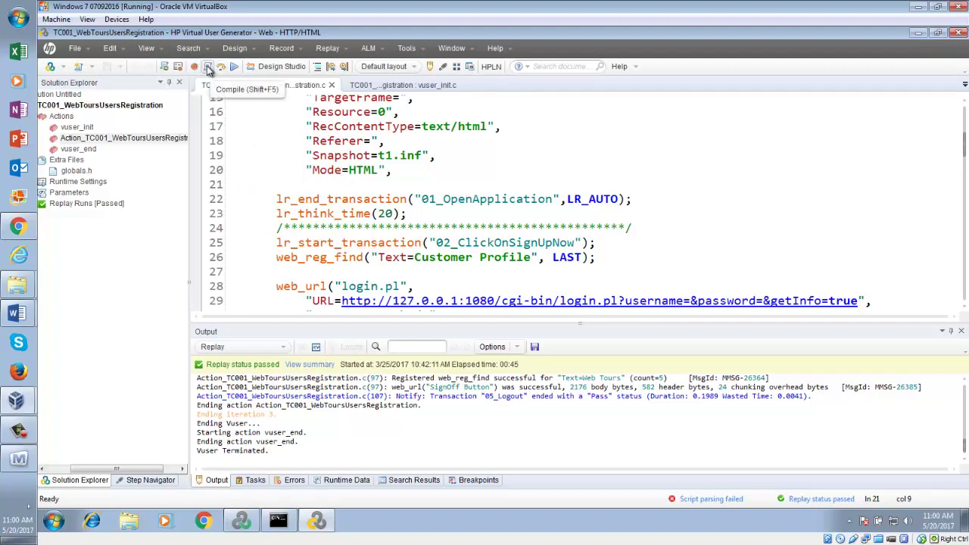
# Step: Compile the script and widen the File column in the error list to read the full file name
pyautogui.click(209, 68)
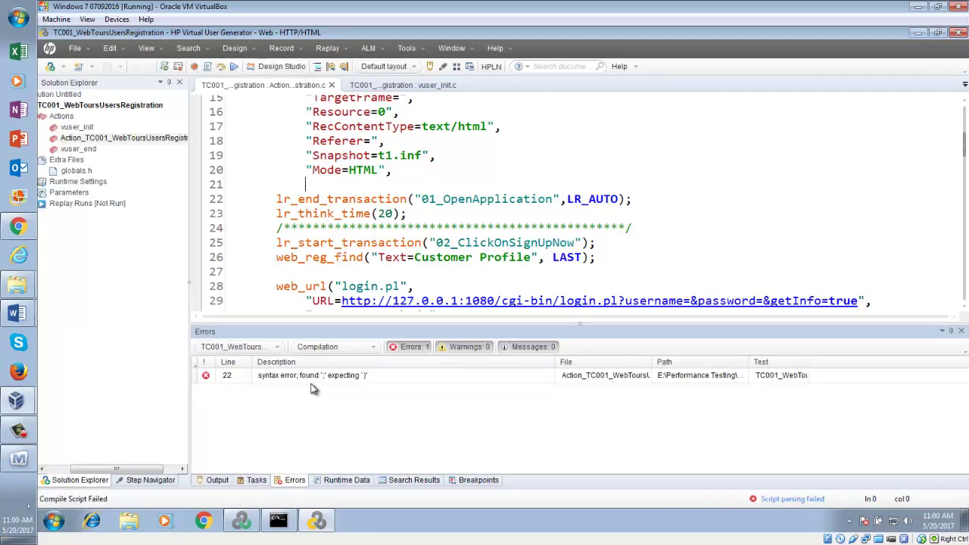
pyautogui.click(231, 380)
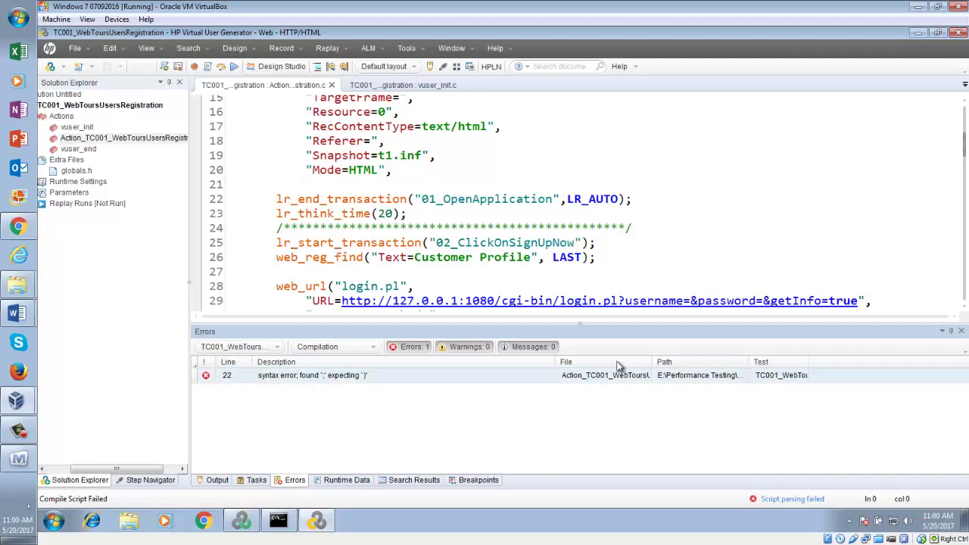
pyautogui.moveTo(652, 360); pyautogui.dragTo(809, 361)
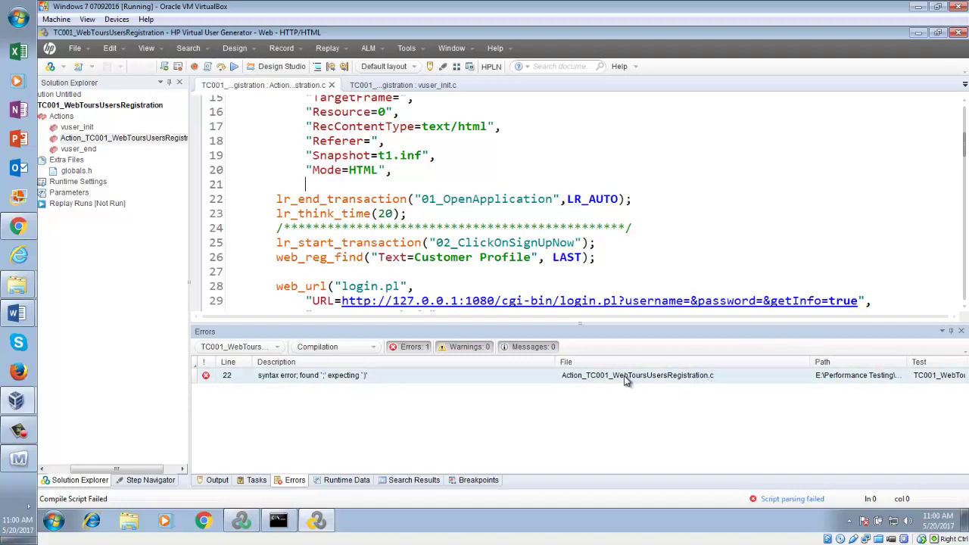
# Step: Complete the web_url("index.htm") call by adding LAST); on the empty line 21
pyautogui.click(711, 377)
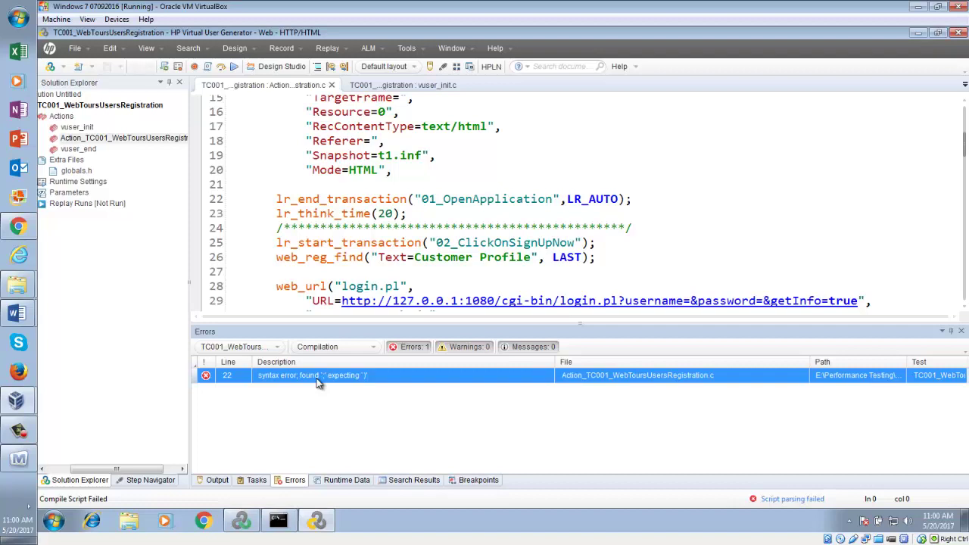
pyautogui.click(311, 184)
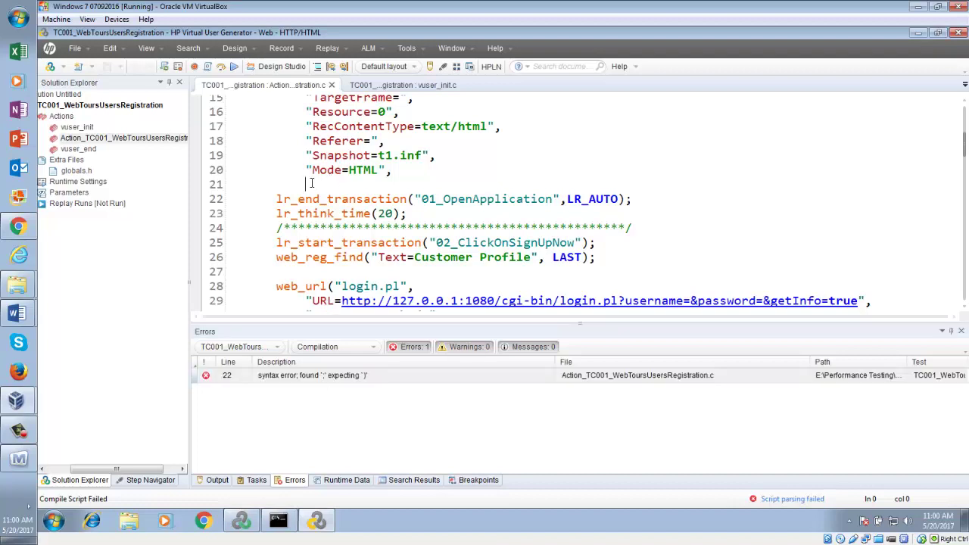
pyautogui.write('LAST);')
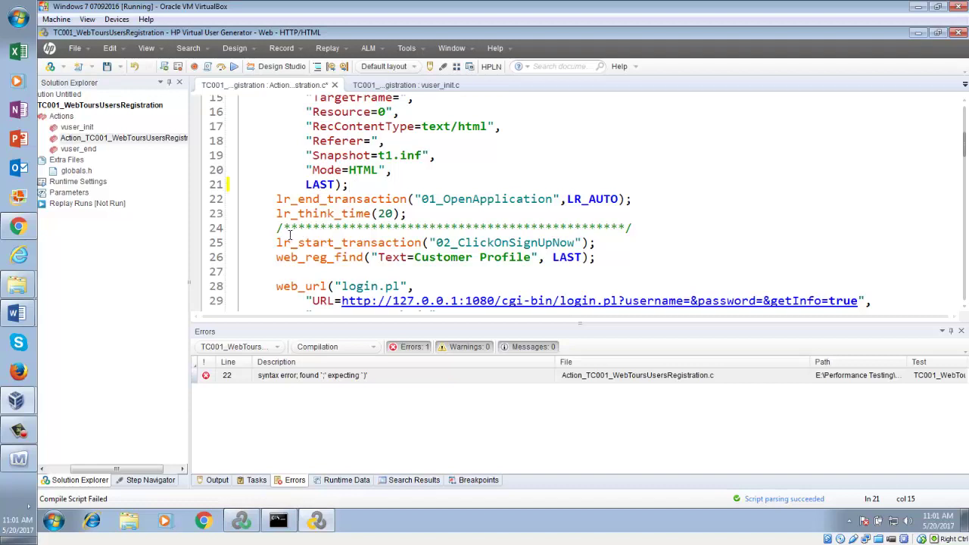
# Step: Examine how the closing of line 21 relates to the lr_end_transaction statement on line 22
pyautogui.click(283, 200)
pyautogui.click(349, 185)
pyautogui.moveTo(335, 185); pyautogui.dragTo(351, 185)
pyautogui.moveTo(277, 200); pyautogui.dragTo(306, 200)
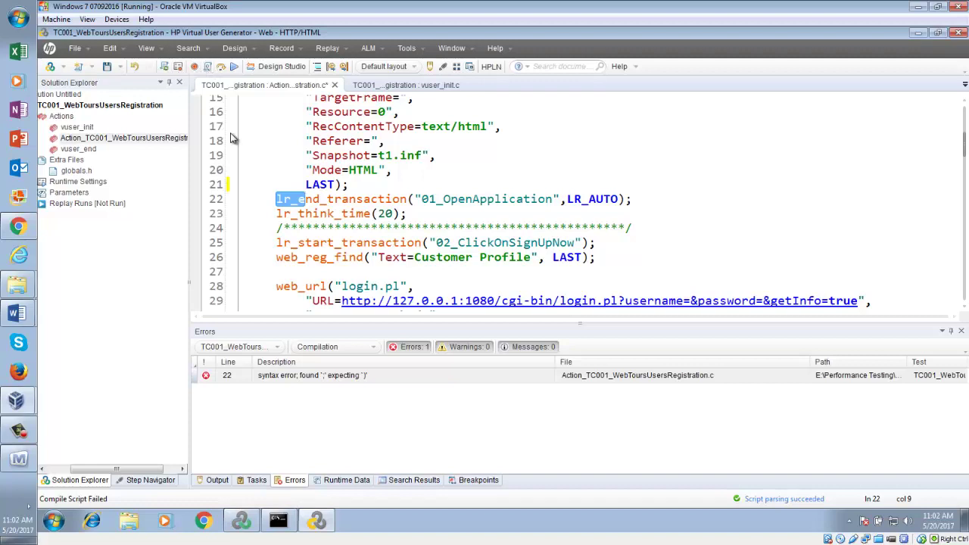
pyautogui.click(278, 190)
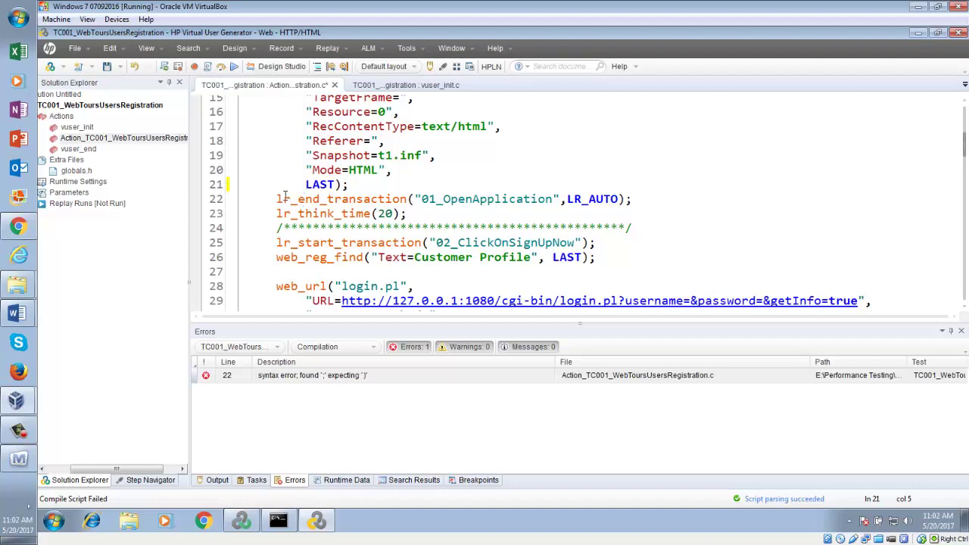
pyautogui.moveTo(277, 199); pyautogui.dragTo(633, 205)
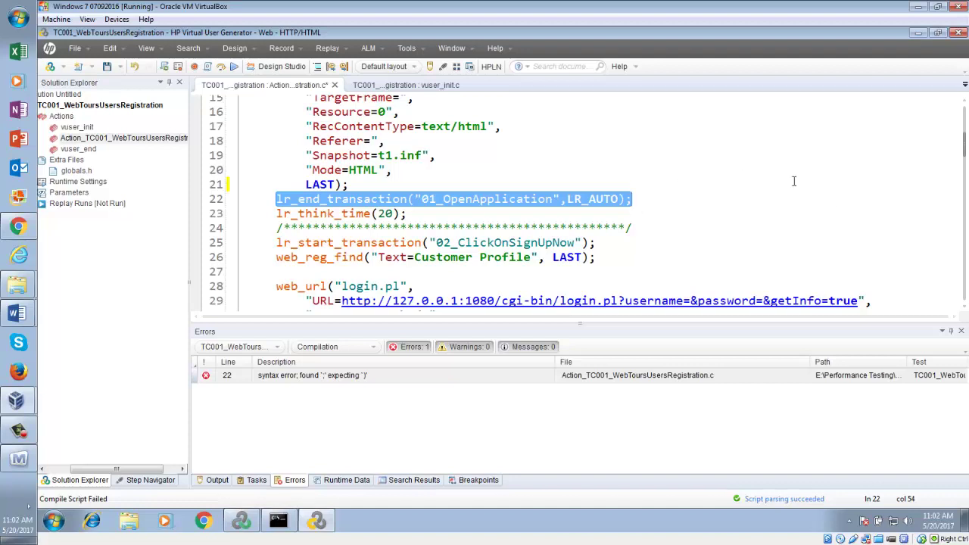
# Step: Examine the multi-line web_url statement on lines 13 to 21 against the single-line statements on lines 22 and 23
pyautogui.click(965, 102)
pyautogui.click(965, 102)
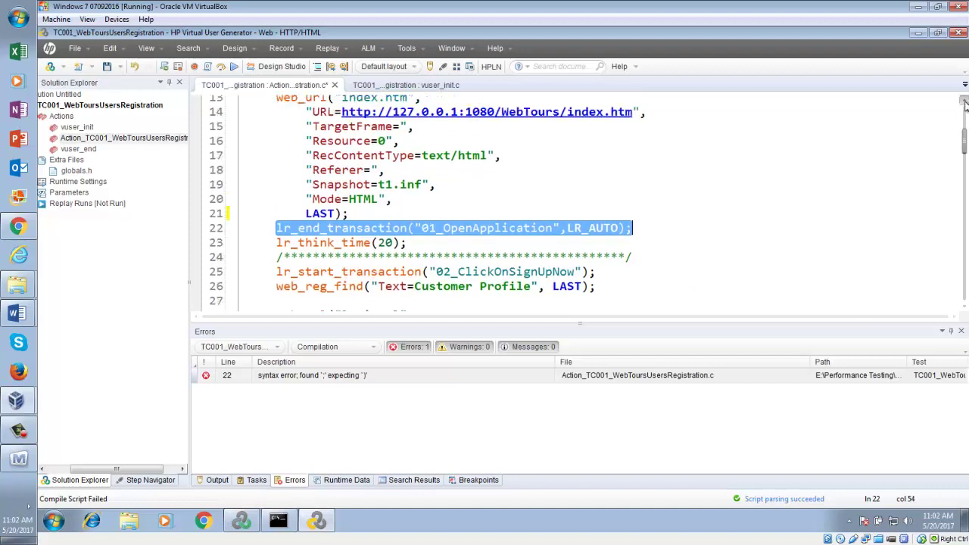
pyautogui.click(965, 102)
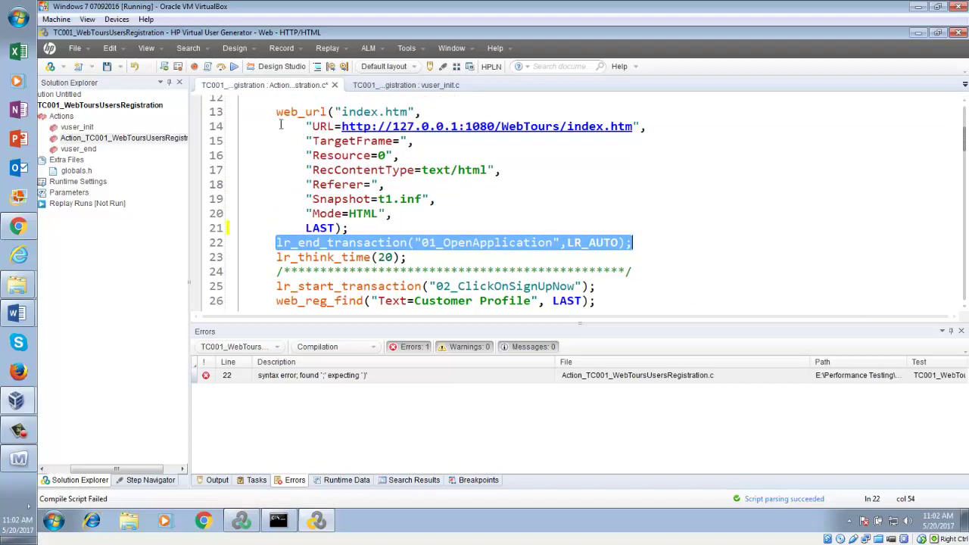
pyautogui.moveTo(277, 113); pyautogui.dragTo(347, 230)
pyautogui.click(313, 170)
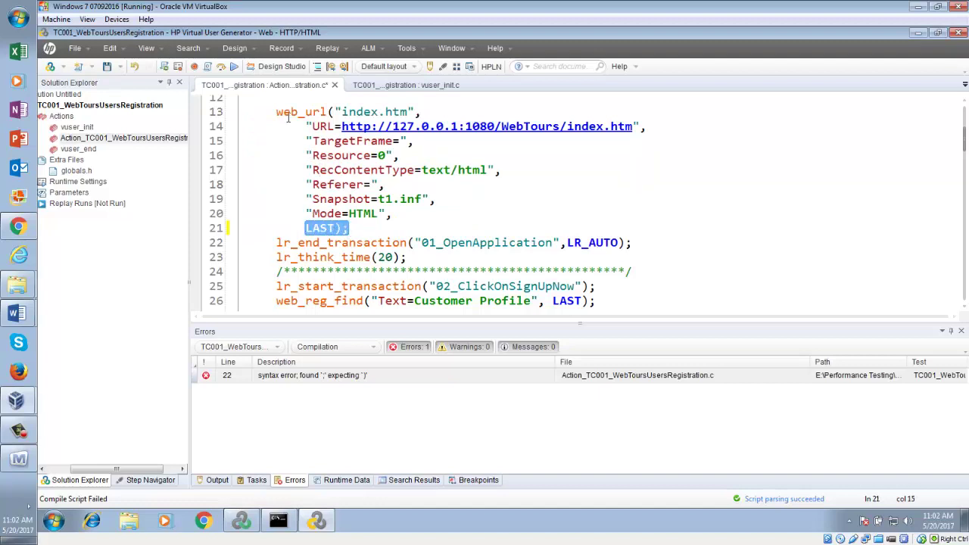
pyautogui.moveTo(277, 112); pyautogui.dragTo(391, 227)
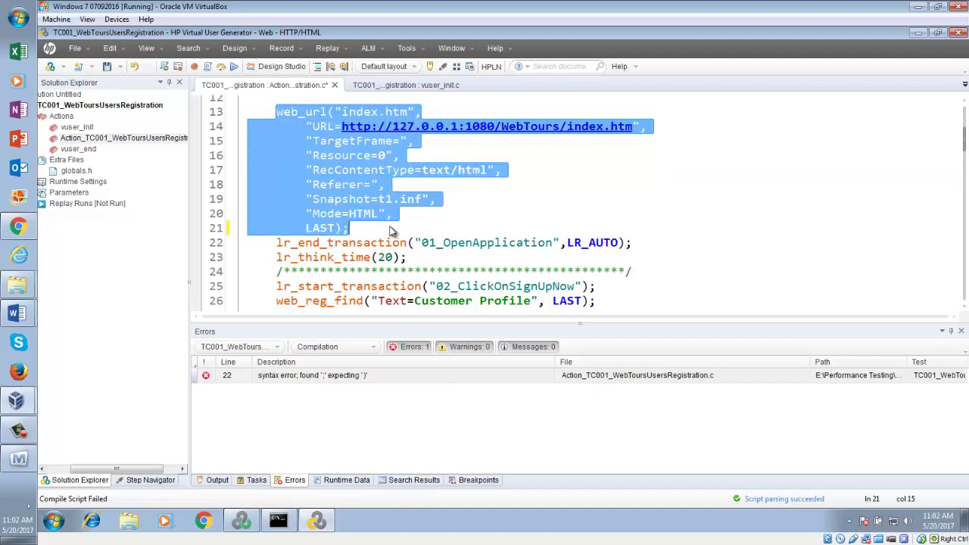
pyautogui.moveTo(277, 111); pyautogui.dragTo(344, 234)
pyautogui.click(312, 240)
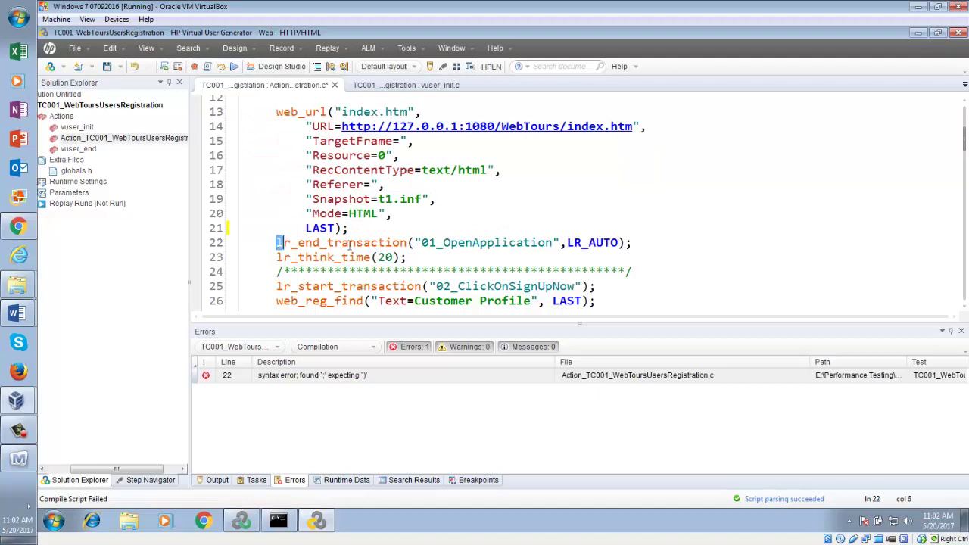
pyautogui.moveTo(277, 242); pyautogui.dragTo(604, 243)
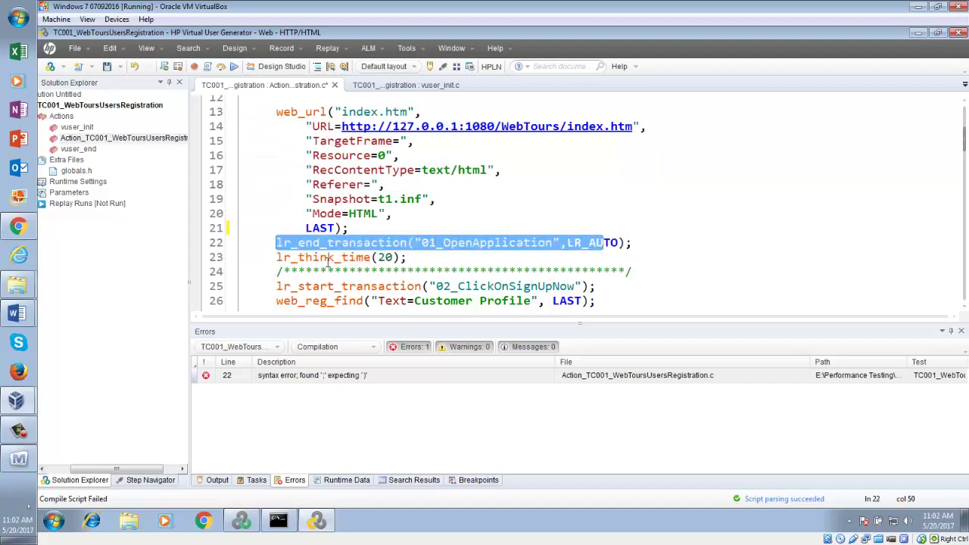
pyautogui.moveTo(279, 258); pyautogui.dragTo(412, 259)
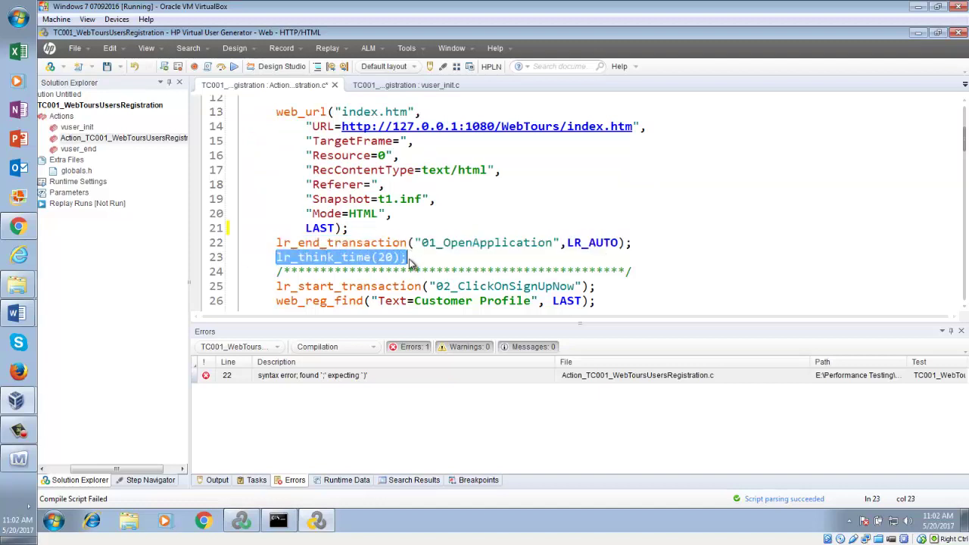
pyautogui.click(410, 259)
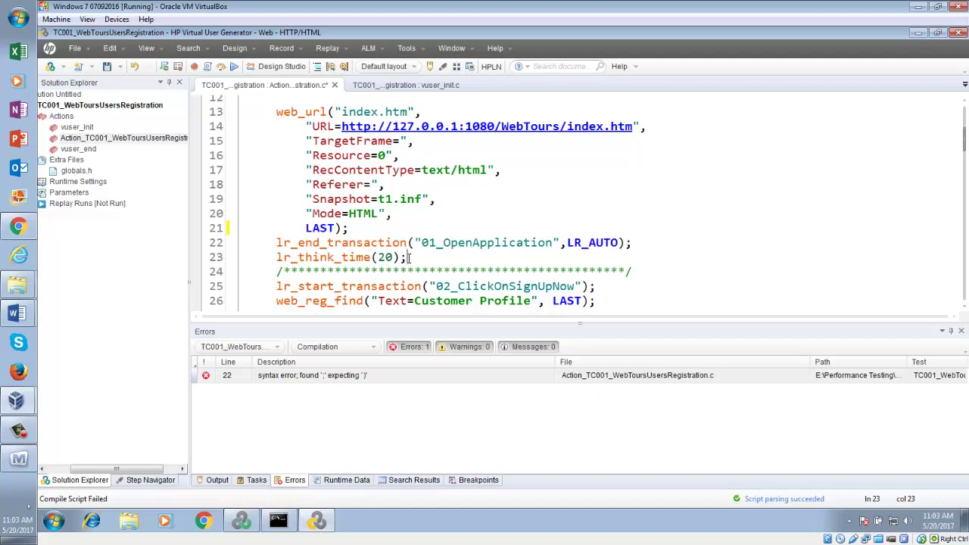
pyautogui.click(403, 258)
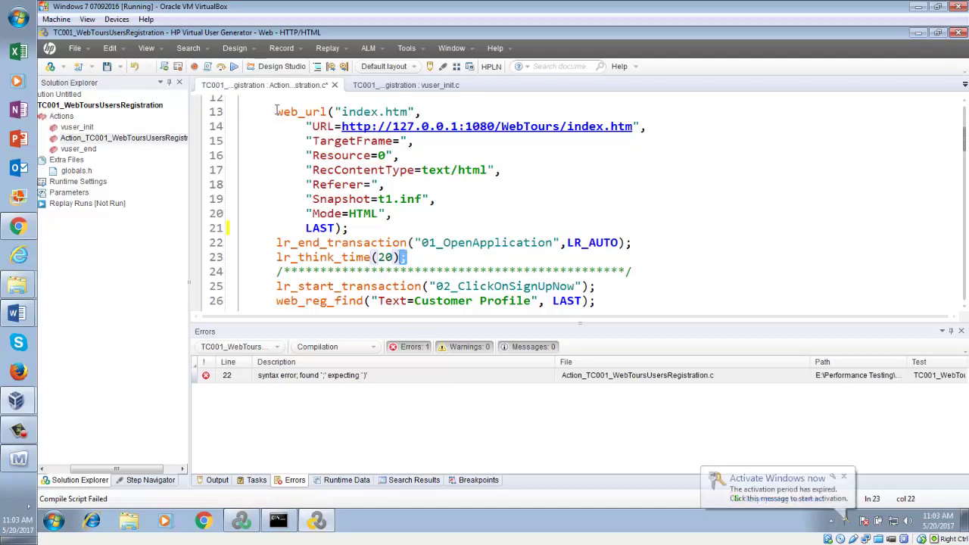
pyautogui.click(306, 127)
pyautogui.moveTo(276, 111); pyautogui.dragTo(358, 229)
pyautogui.click(284, 112)
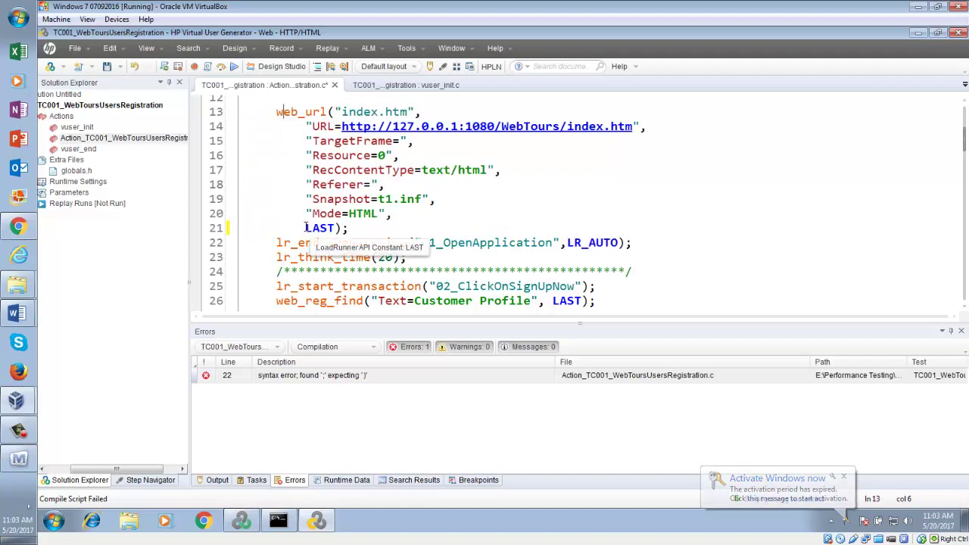
# Step: Switch to Chrome in the virtual machine and try to search for "Error 22 syntax error: found ';' expecting ')' in loadRunner"
pyautogui.moveTo(306, 227); pyautogui.dragTo(350, 237)
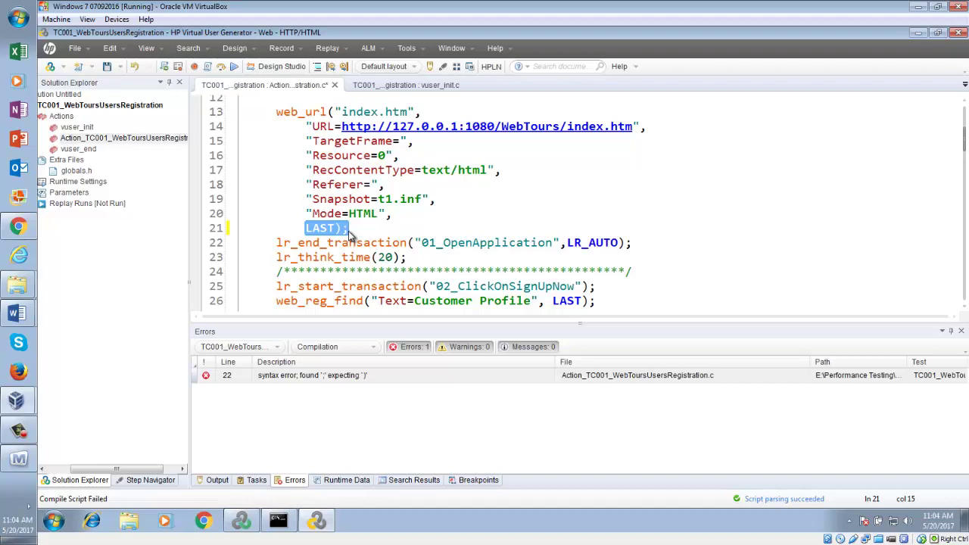
pyautogui.click(18, 430)
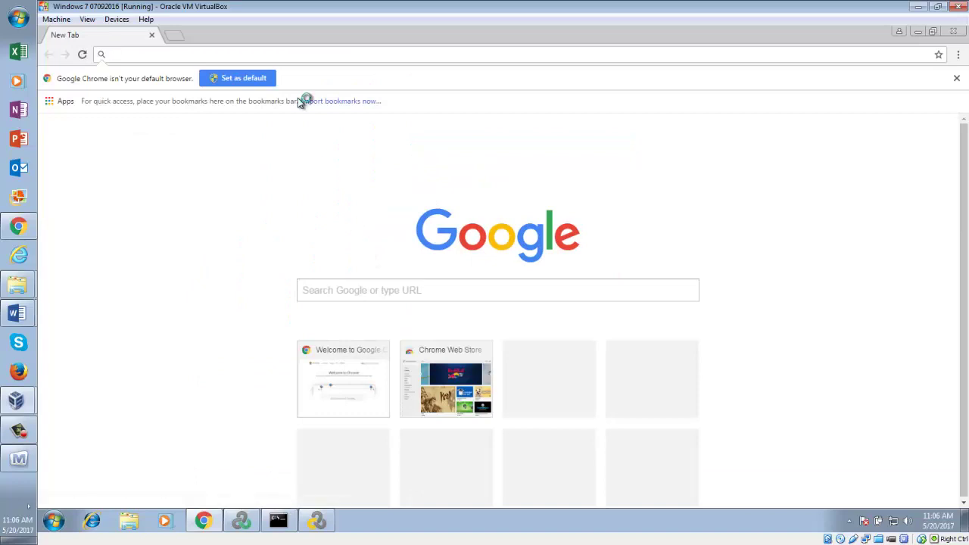
pyautogui.write("Error 22 syntax error: found ';' expecting ')' Action_TC001_WebToursUsersRegistration.c E:\\Performance Testing\\TC001_WebToursUsersRegistration TC001_WebToursUsersRegistration")
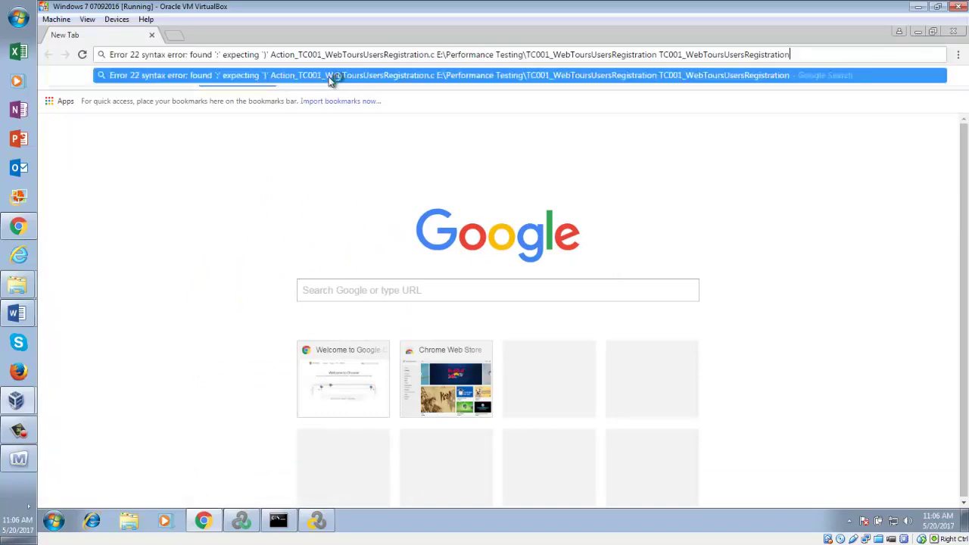
pyautogui.moveTo(271, 55); pyautogui.dragTo(791, 53)
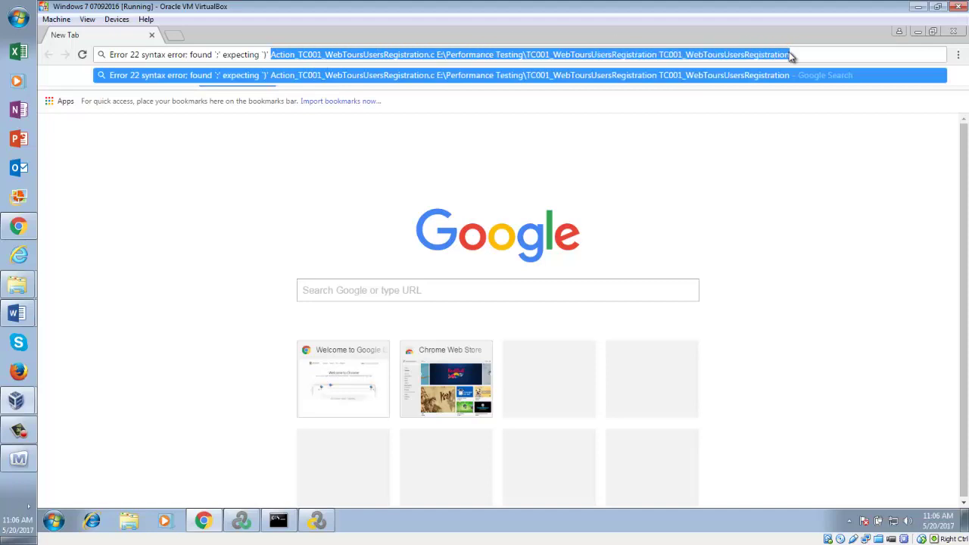
pyautogui.press('BackSpace')
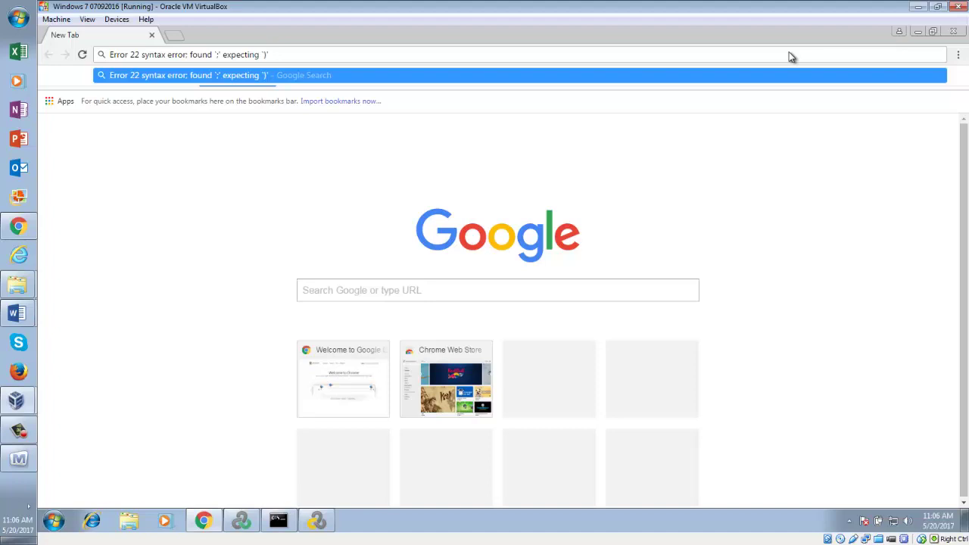
pyautogui.write('in loadRunner')
pyautogui.press('Return')
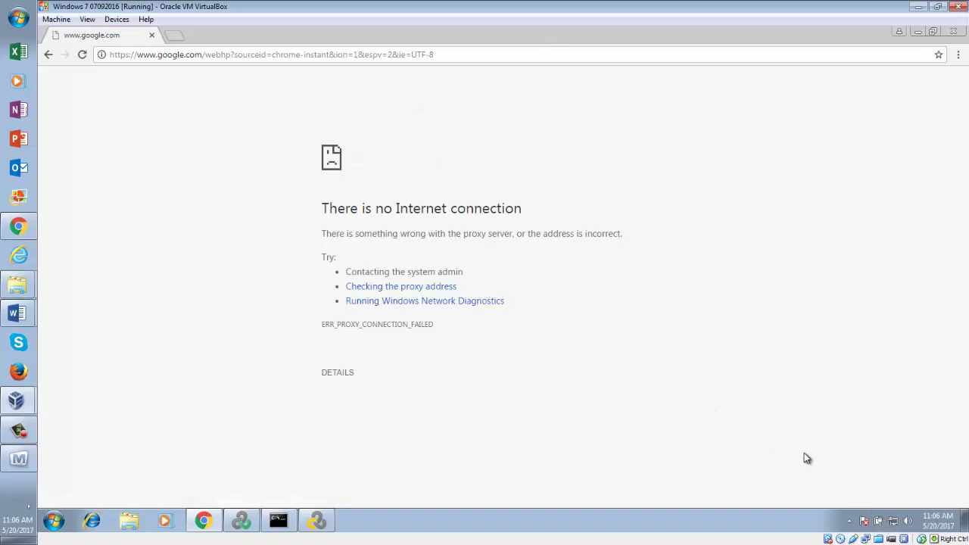
# Step: Test the virtual machine's internet connection through the network status, a Chrome search for amazon, and Internet Explorer
pyautogui.click(894, 523)
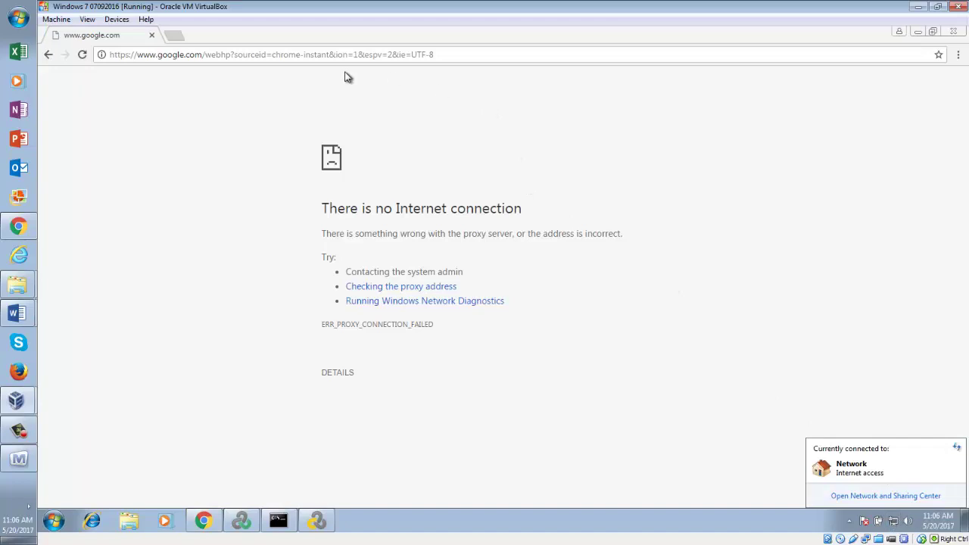
pyautogui.click(48, 55)
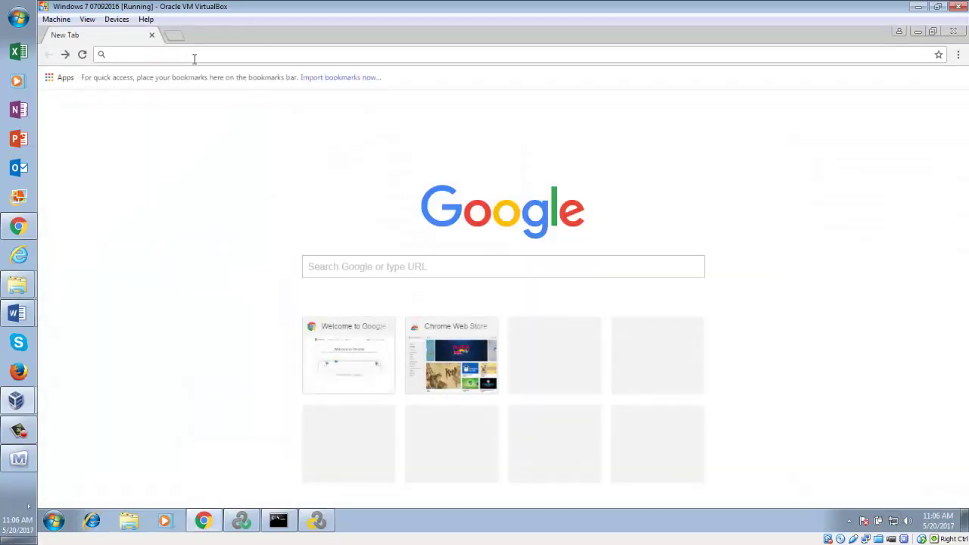
pyautogui.click(194, 59)
pyautogui.write('amazon')
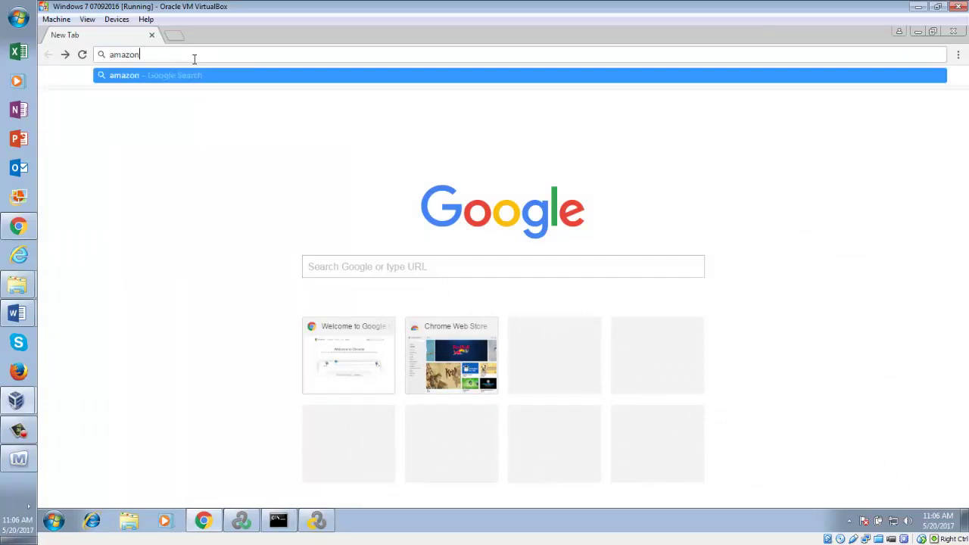
pyautogui.press('Return')
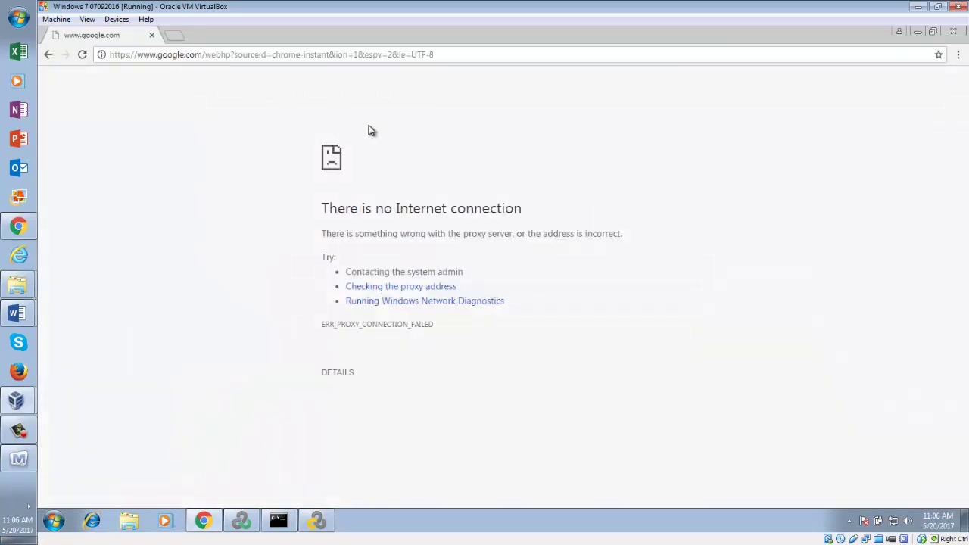
pyautogui.click(90, 521)
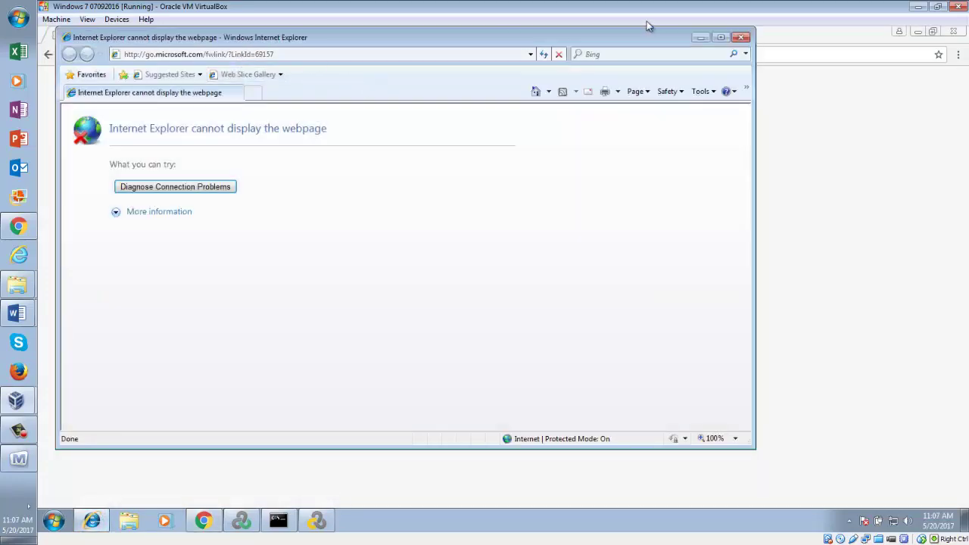
pyautogui.click(743, 37)
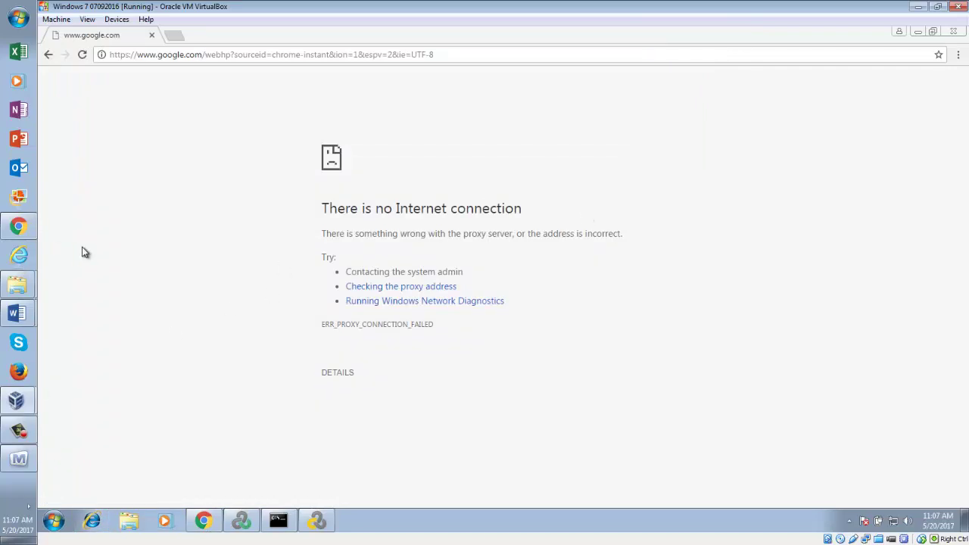
# Step: Search in the host's Chrome for "syntax error found ; expecting ) in loadrunner" and open the Google Groups result "Problem with parameter substitution in URL"
pyautogui.click(265, 55)
pyautogui.write("Error 22 syntax error: found ';' expecting ')' Action_TC001_WebToursUsersRegistration.c E:\\Performance Testing\\TC001_WebToursUsersRegistration TC001_WebToursUsersRegistration")
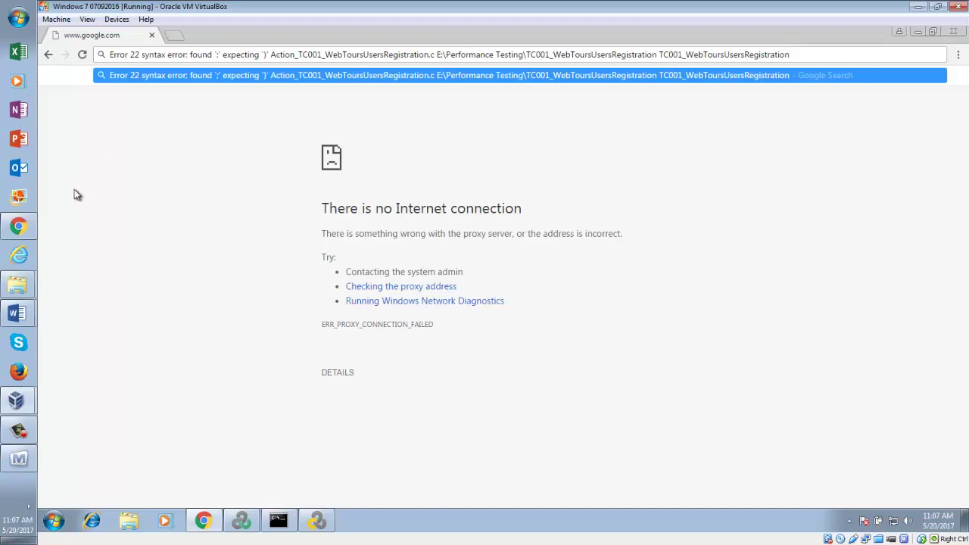
pyautogui.click(18, 228)
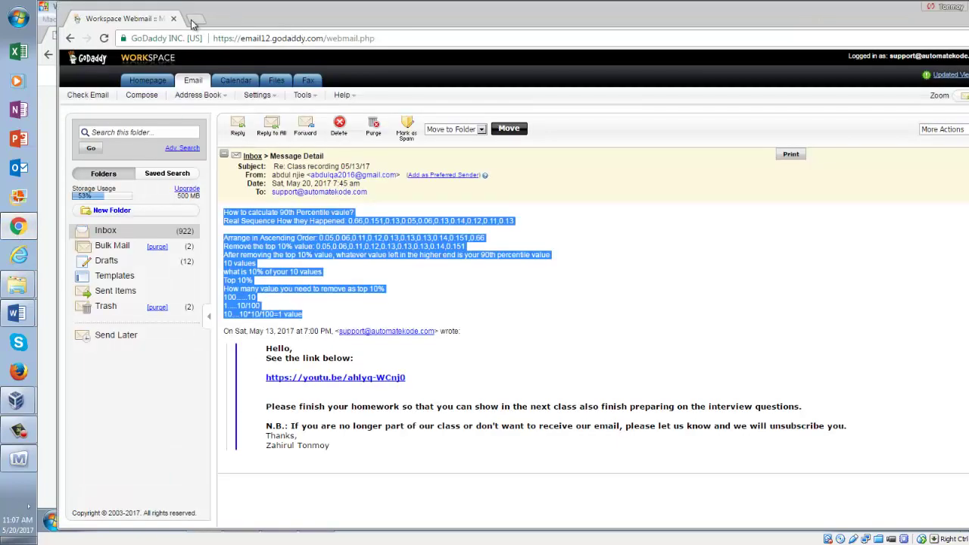
pyautogui.click(195, 18)
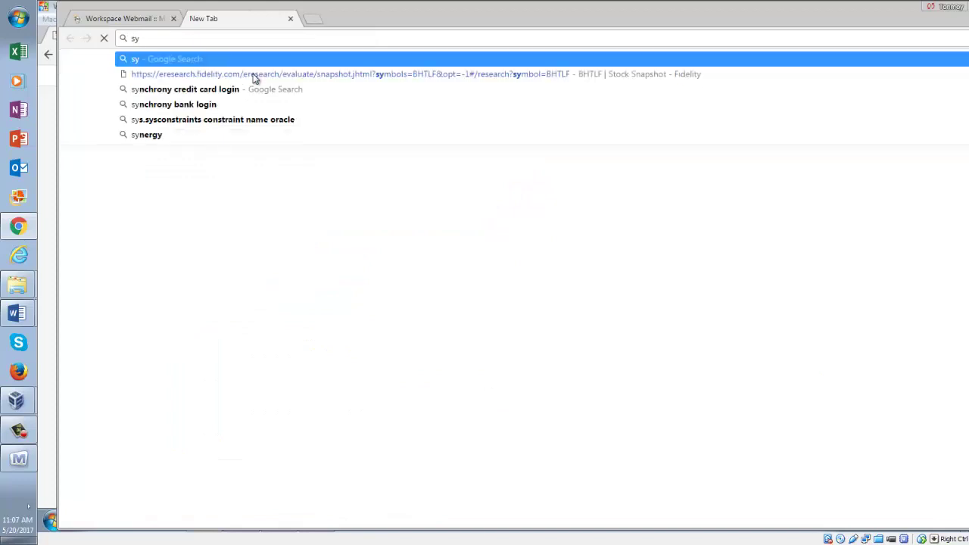
pyautogui.write('syntax error')
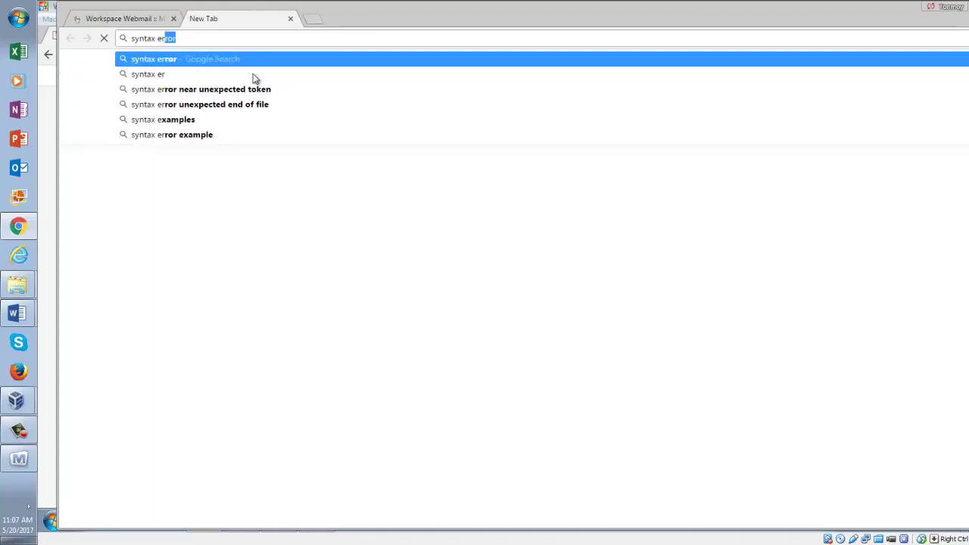
pyautogui.write(' fo')
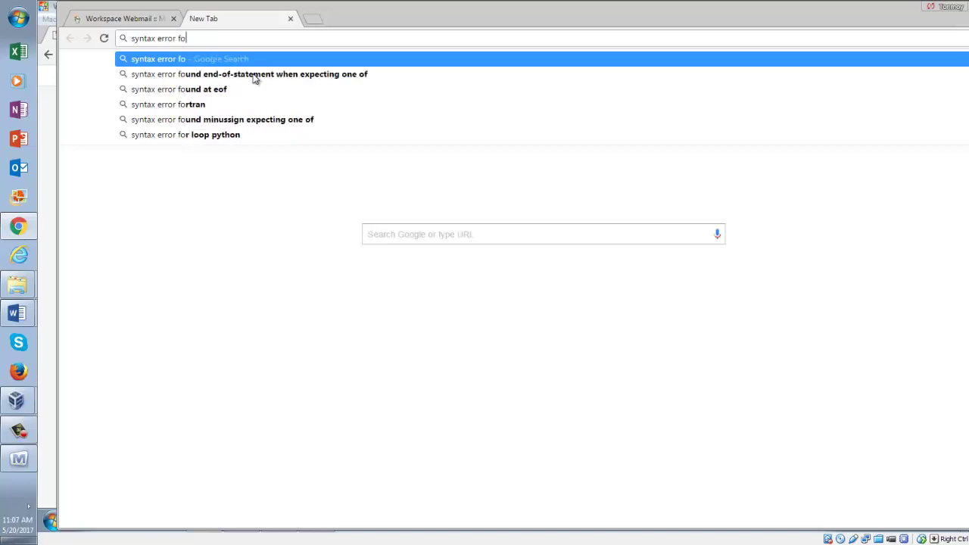
pyautogui.write('und')
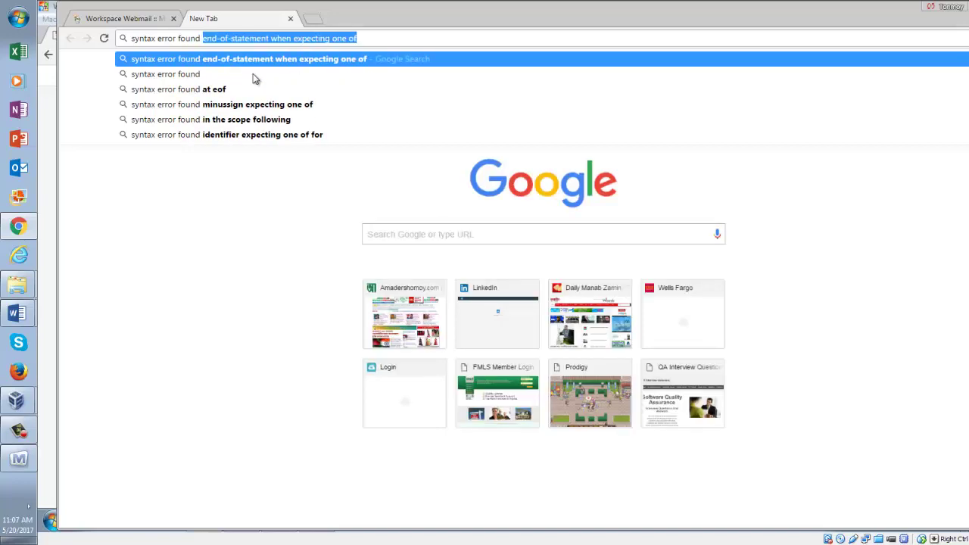
pyautogui.write(' :')
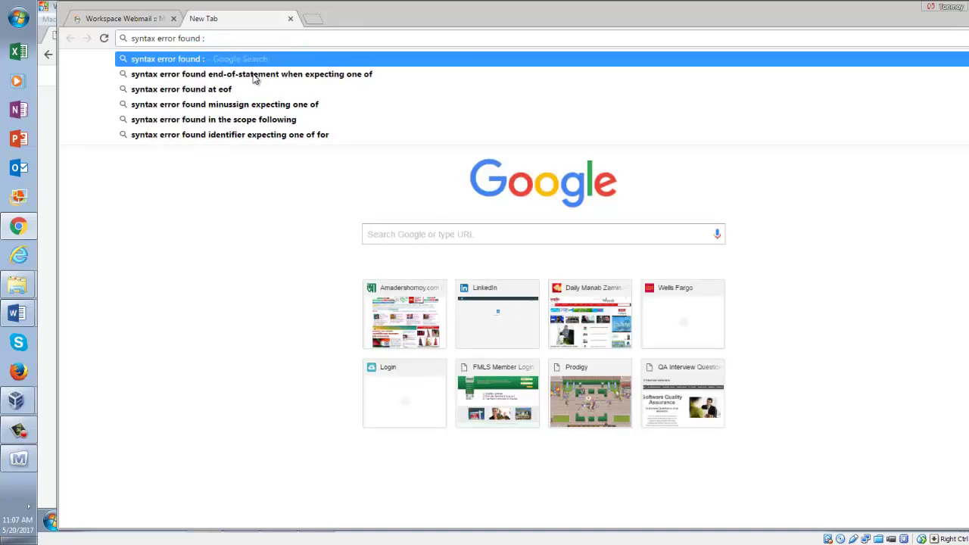
pyautogui.write(' expect')
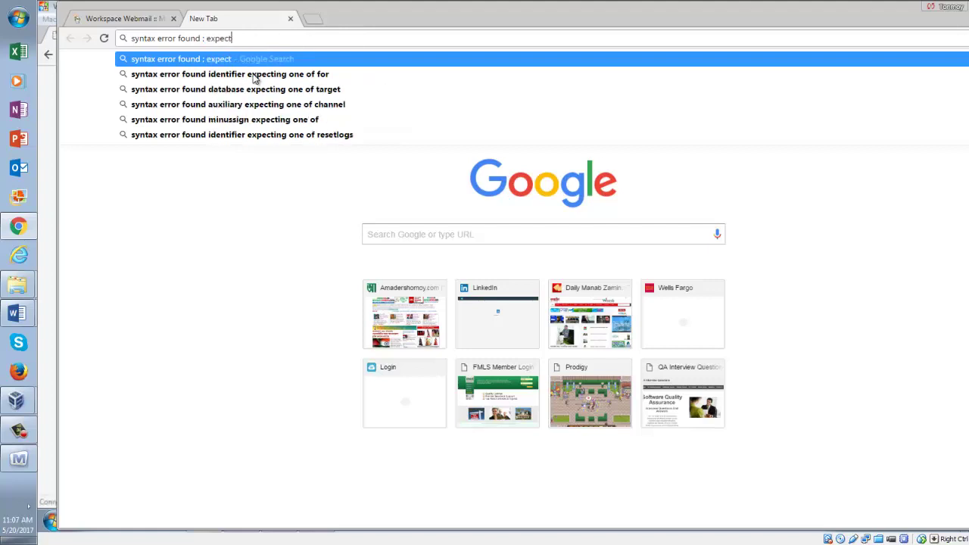
pyautogui.write('ing ) ')
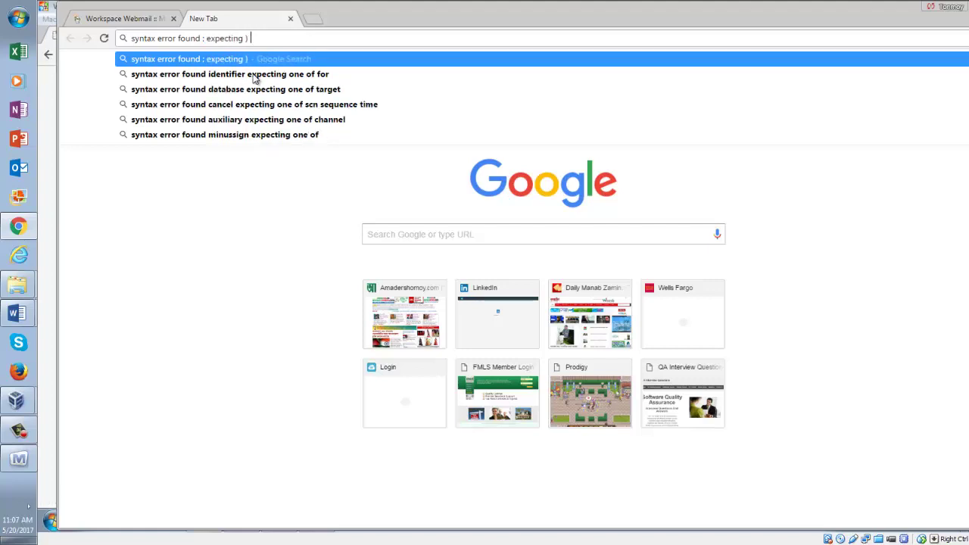
pyautogui.write('in load')
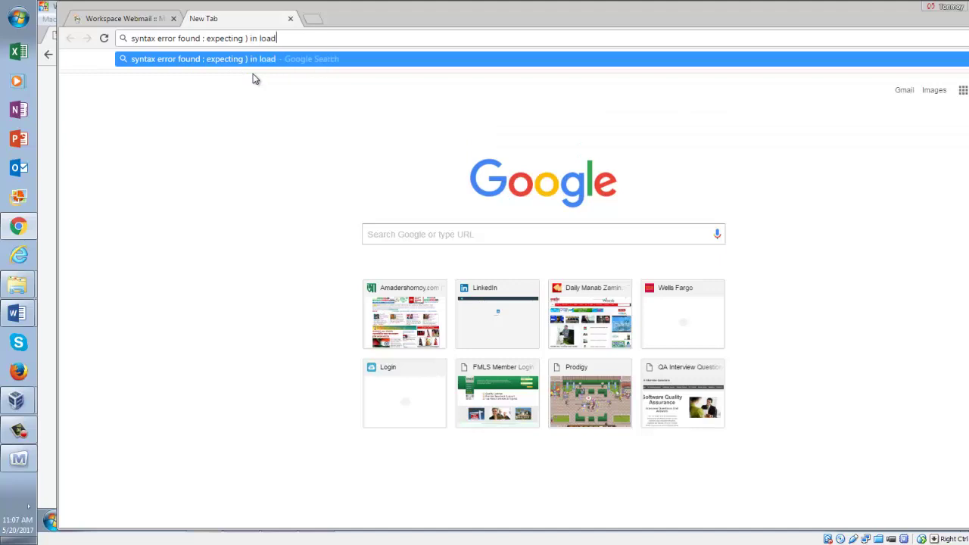
pyautogui.write('runner')
pyautogui.press('Return')
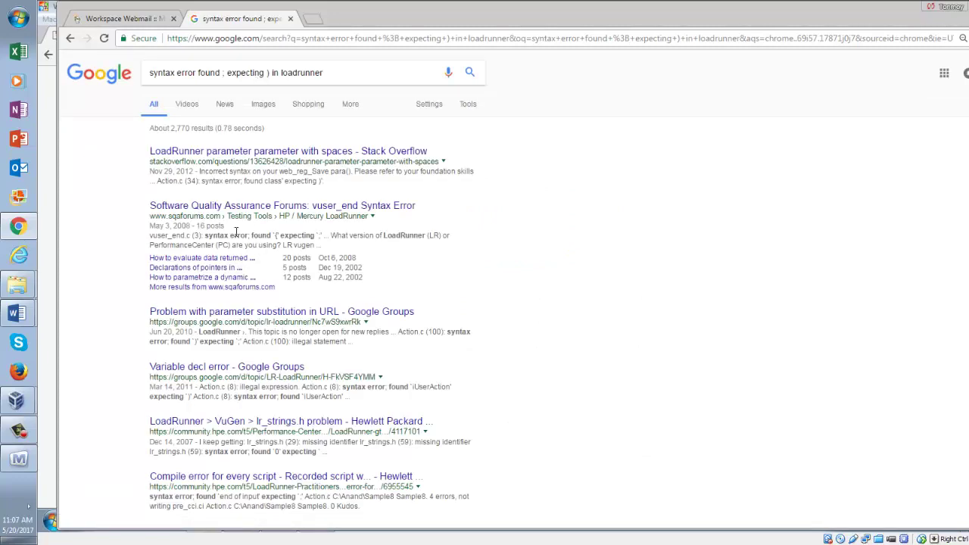
pyautogui.click(247, 317)
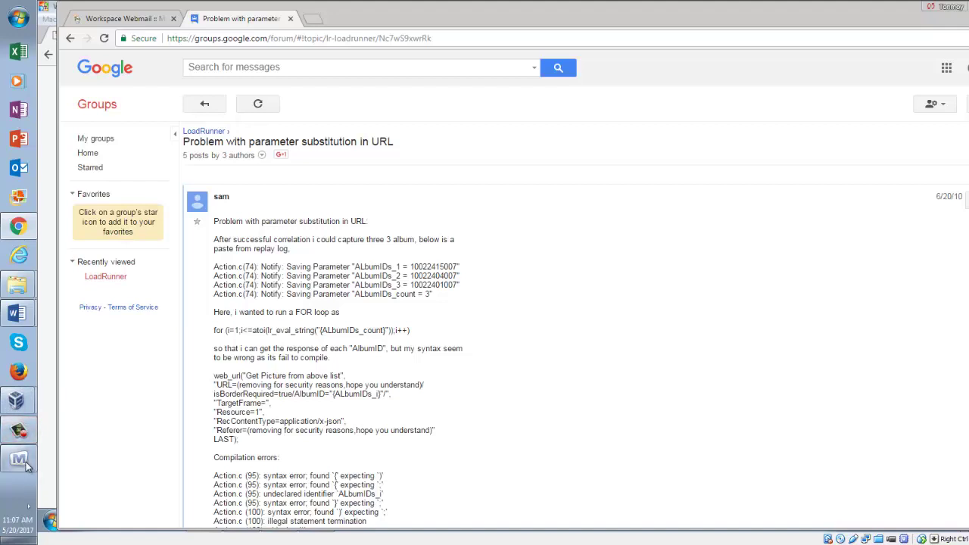
# Step: Return to the Windows 7 virtual machine and close its Chrome window
pyautogui.moveTo(20, 438)
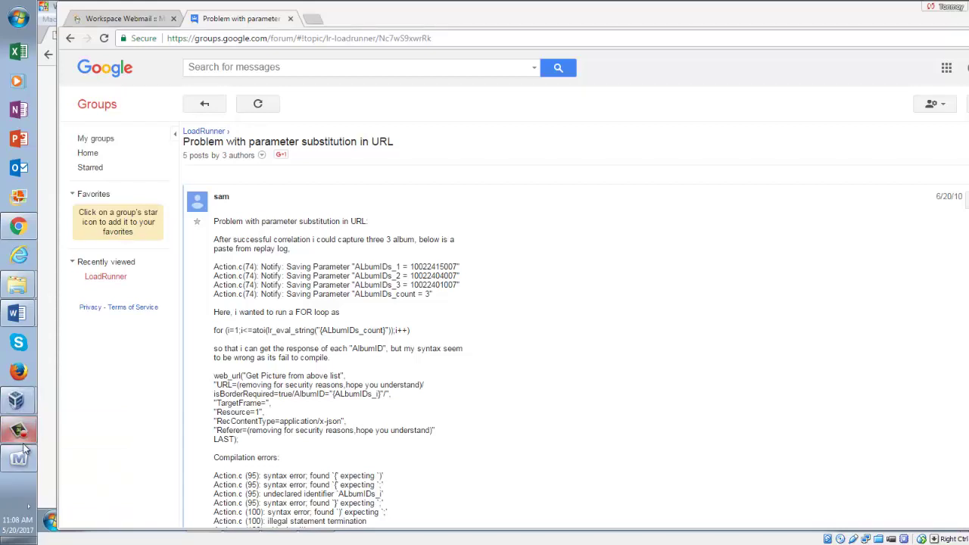
pyautogui.moveTo(21, 395)
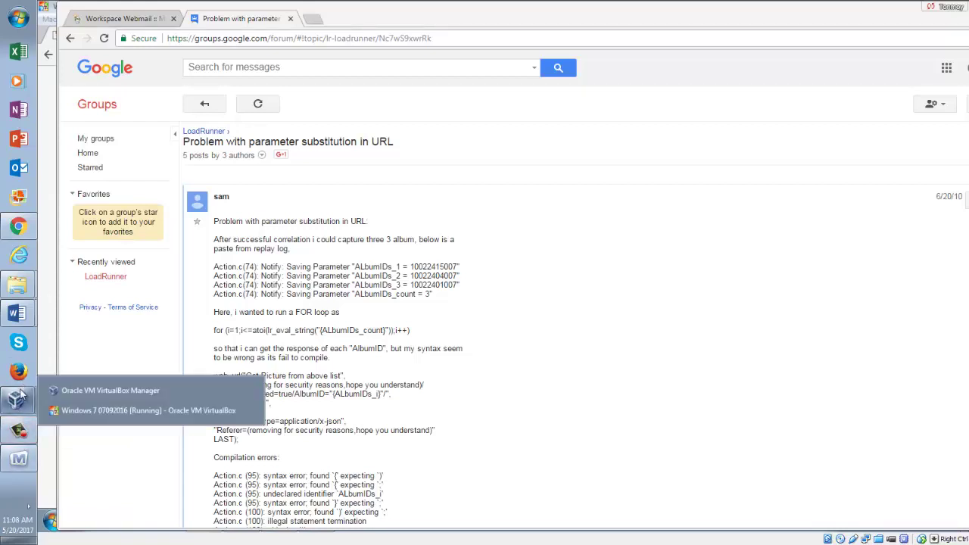
pyautogui.click(113, 409)
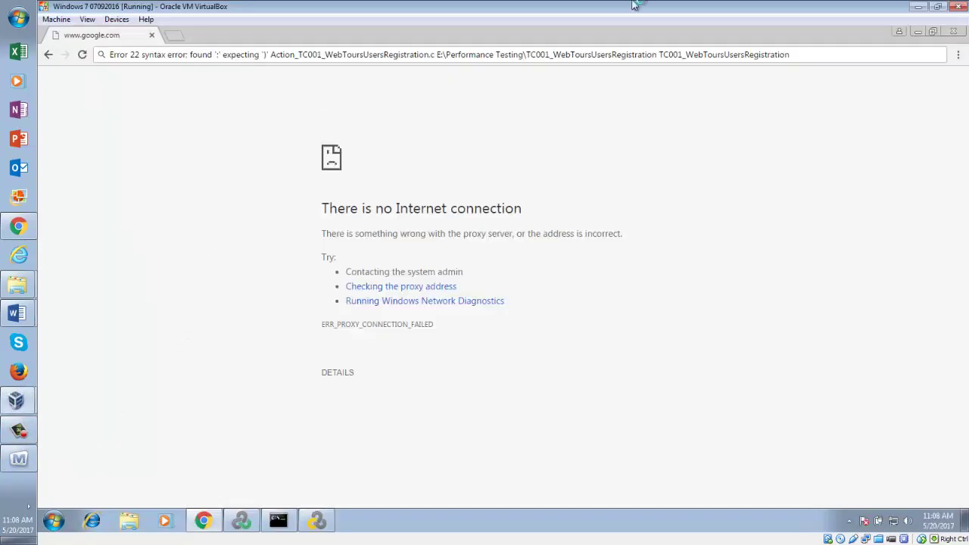
pyautogui.click(953, 32)
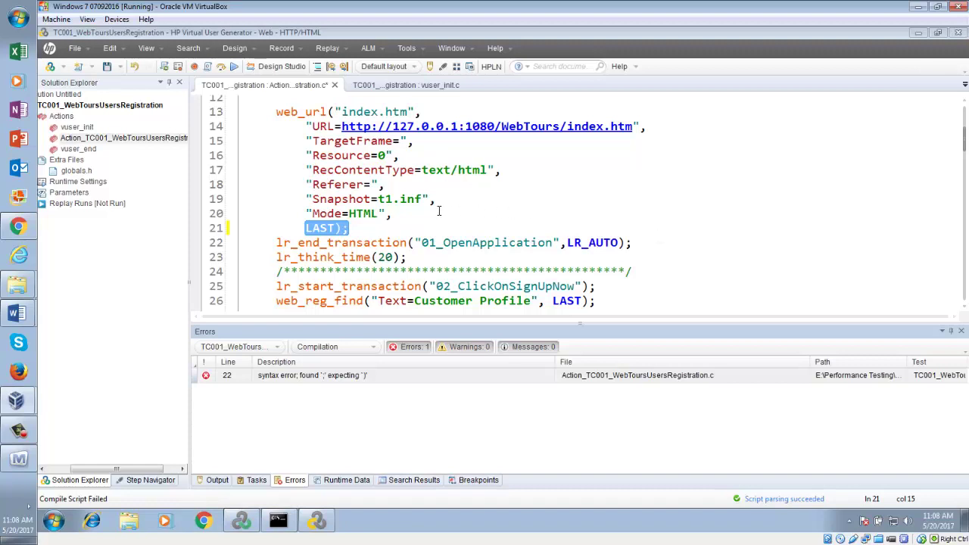
# Step: Check the LAST); ending on line 21, save the action script, and close Virtual User Generator
pyautogui.click(409, 213)
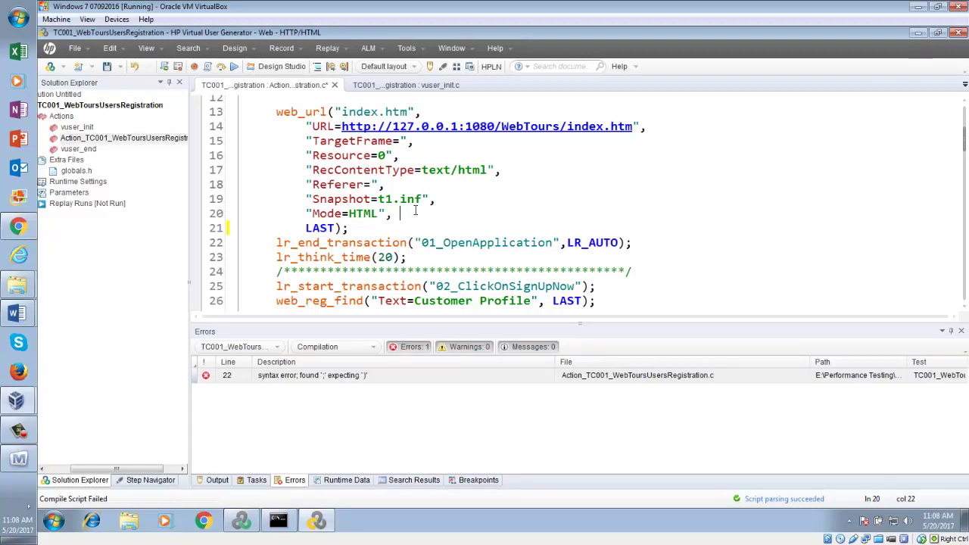
pyautogui.moveTo(303, 228); pyautogui.dragTo(357, 234)
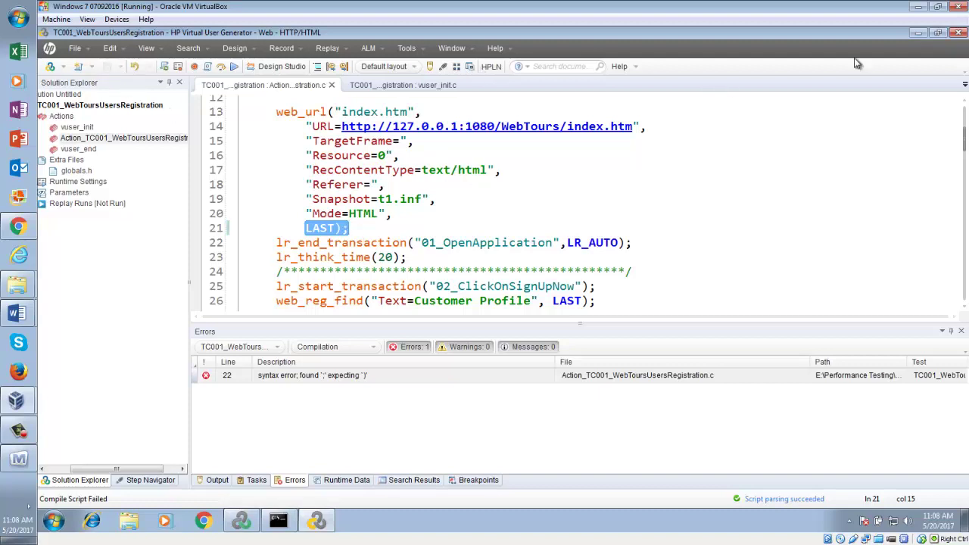
pyautogui.click(958, 32)
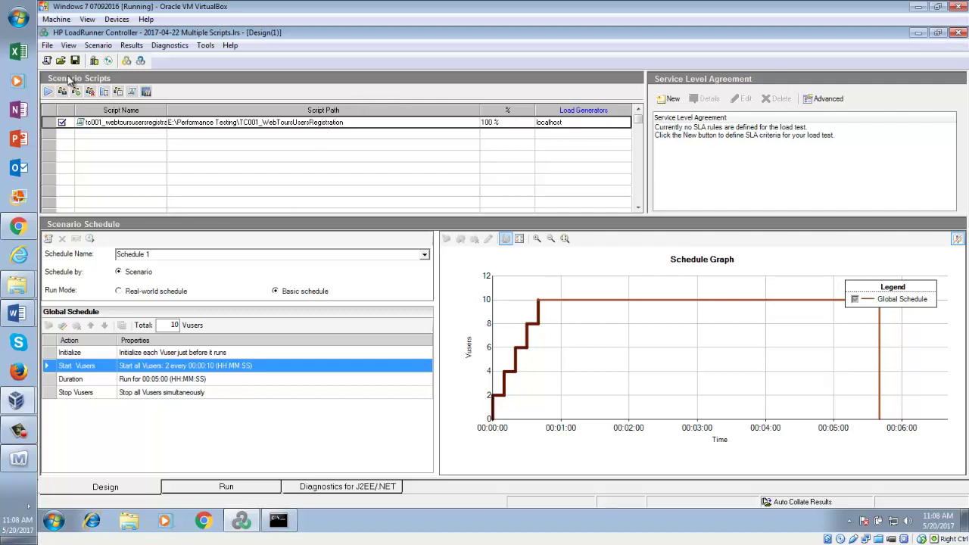
# Step: Refresh the TC001_WebToursUsersRegistration script from its script details in LoadRunner Controller and acknowledge the refresh
pyautogui.click(120, 92)
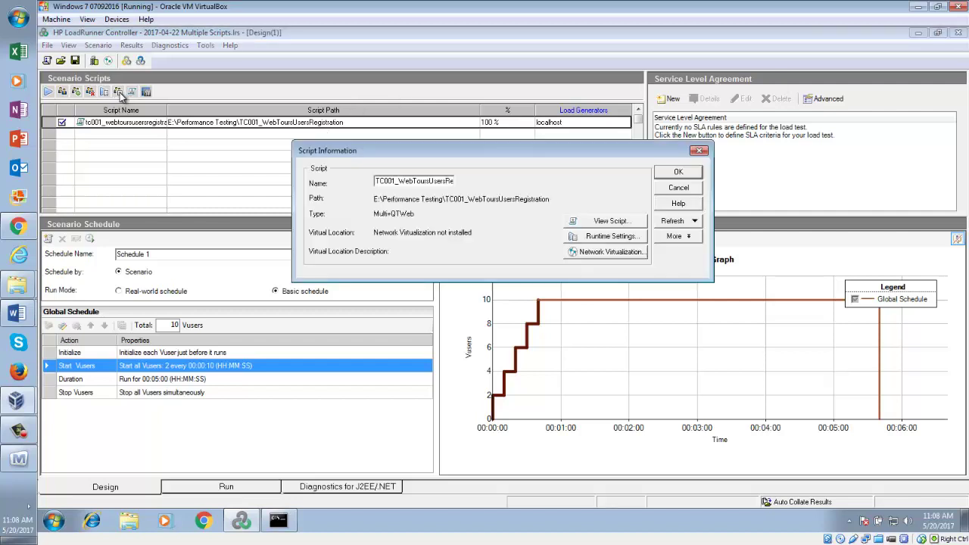
pyautogui.click(684, 223)
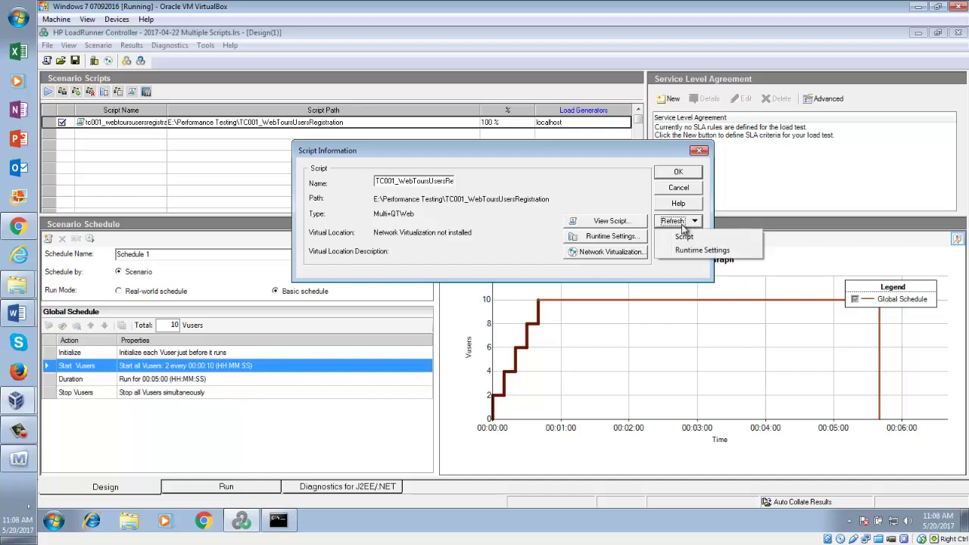
pyautogui.click(687, 238)
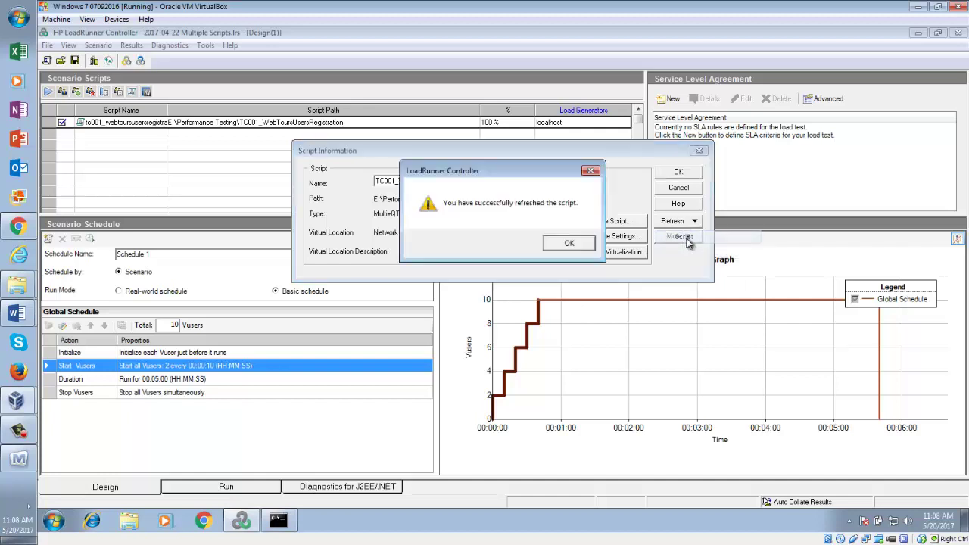
pyautogui.click(568, 244)
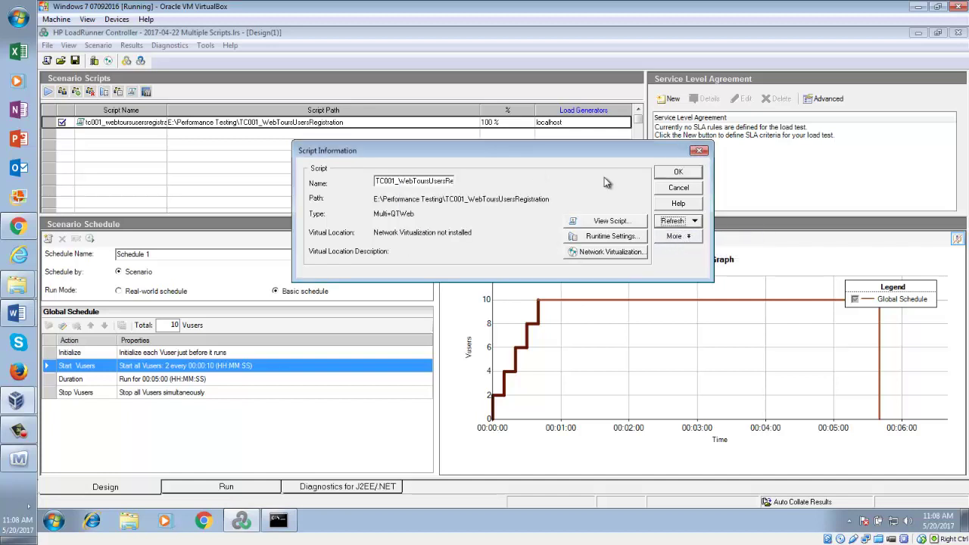
# Step: Accept the TC001_WebToursUsersRegistration script details and start the scenario
pyautogui.click(670, 176)
pyautogui.click(50, 91)
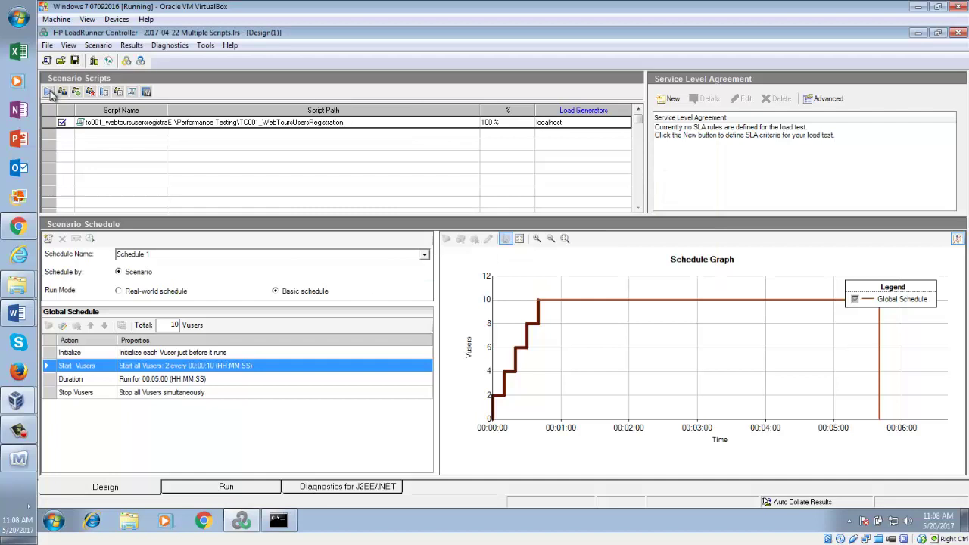
pyautogui.click(542, 313)
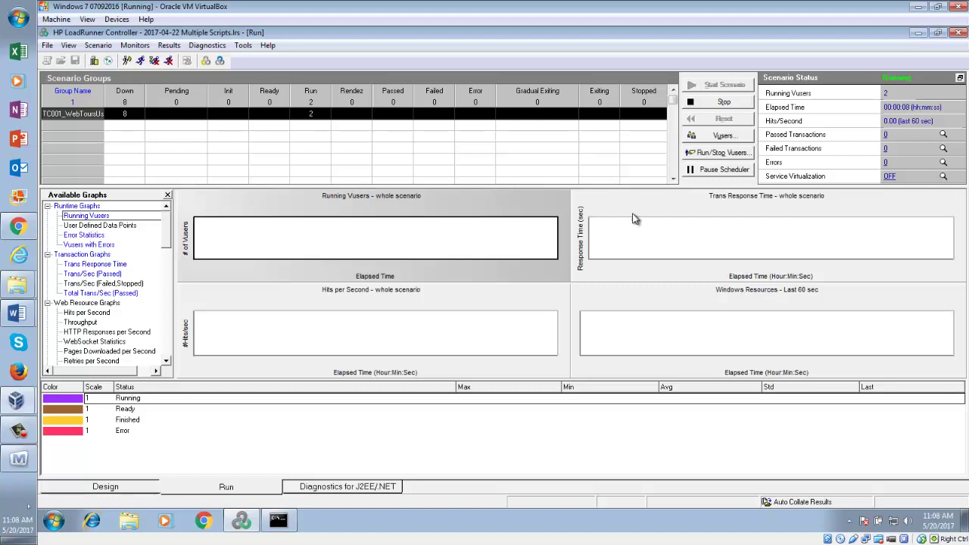
# Step: Open the running scenario's error output and examine the detailed message text for error -26366, highlighting "Text=Thank you"
pyautogui.click(943, 163)
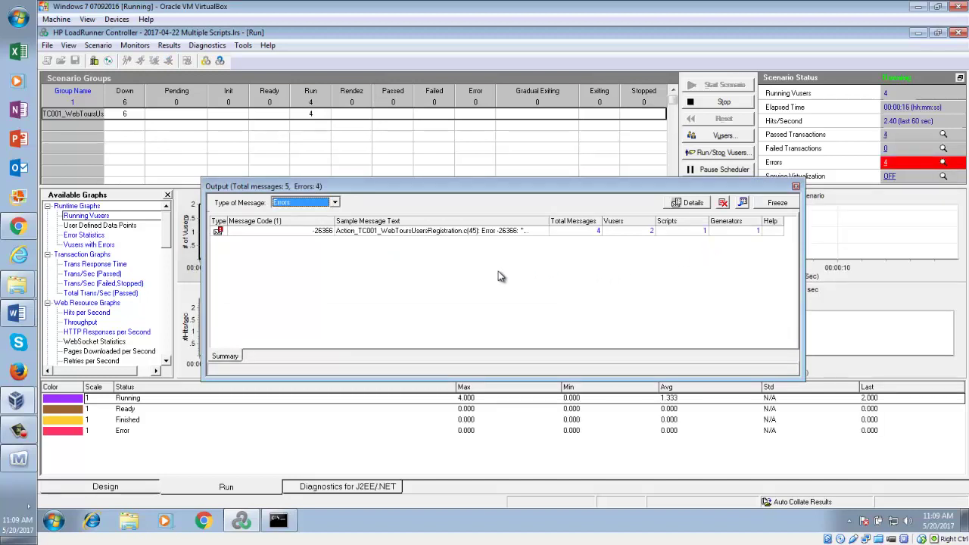
pyautogui.click(454, 235)
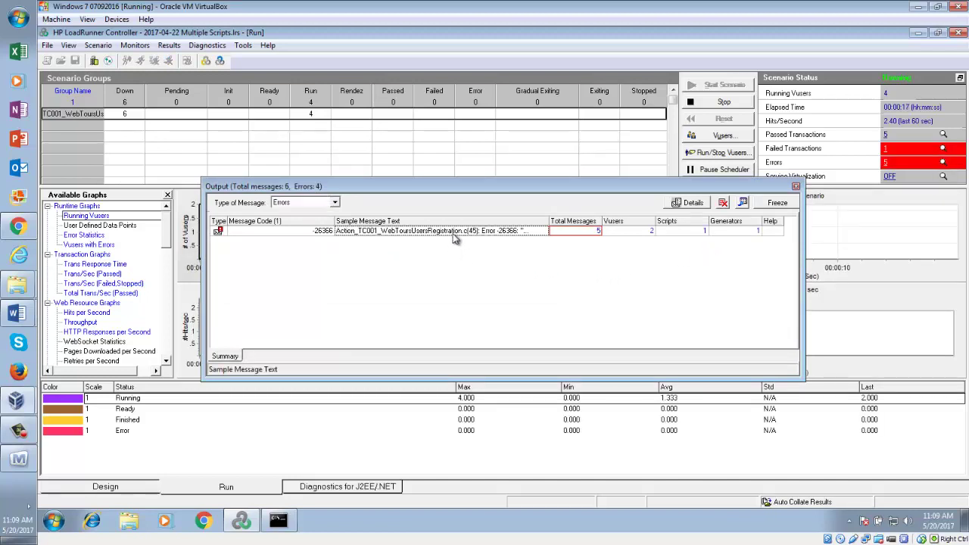
pyautogui.click(453, 235)
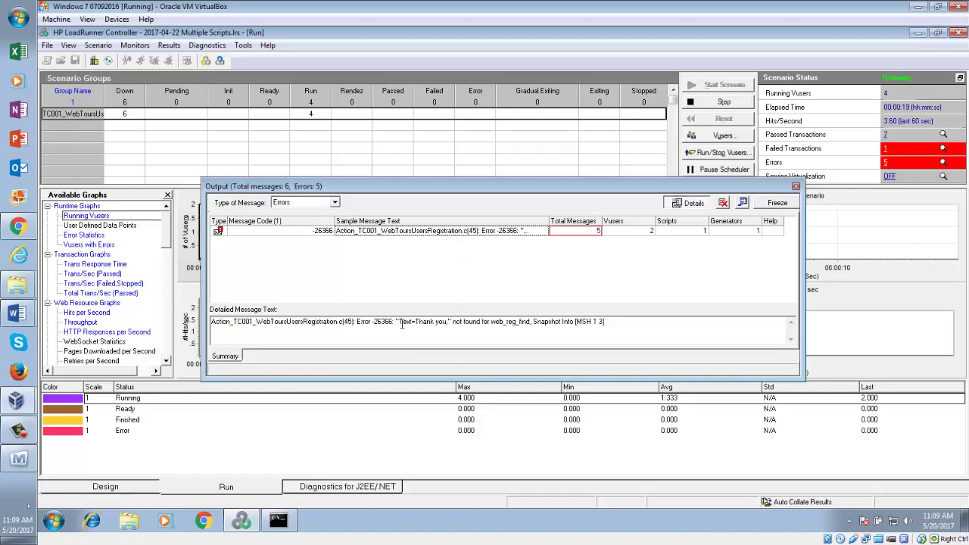
pyautogui.moveTo(400, 323); pyautogui.dragTo(446, 324)
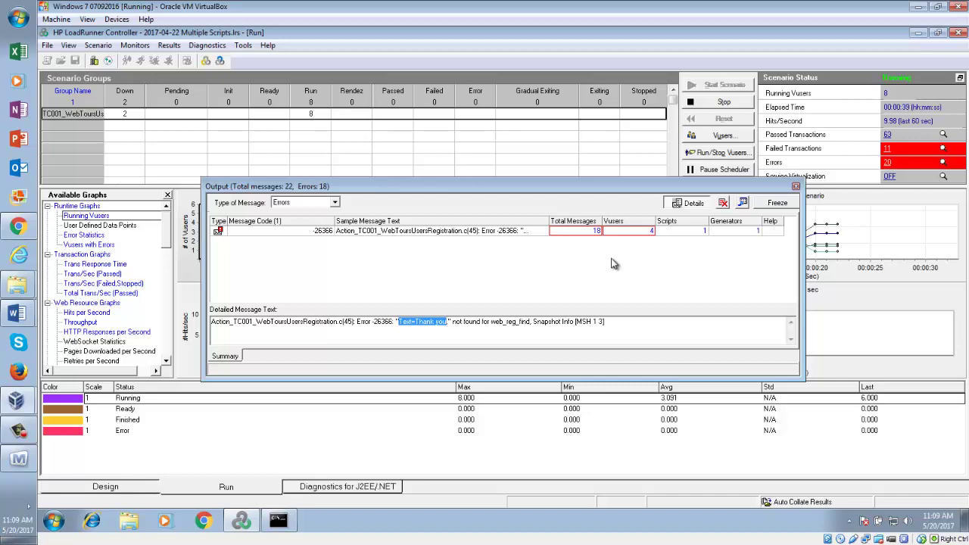
# Step: Close the error output and stop the running scenario, confirming the stop
pyautogui.click(796, 186)
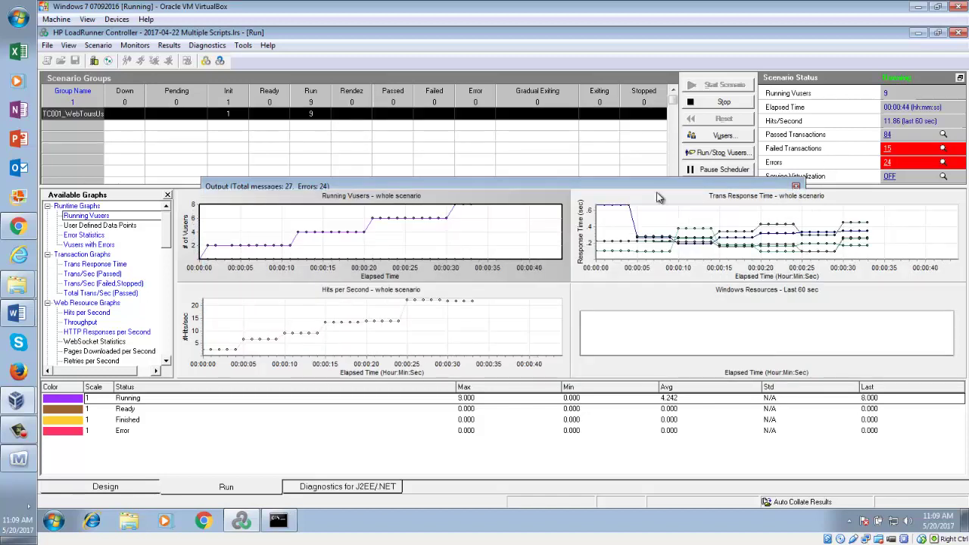
pyautogui.click(713, 103)
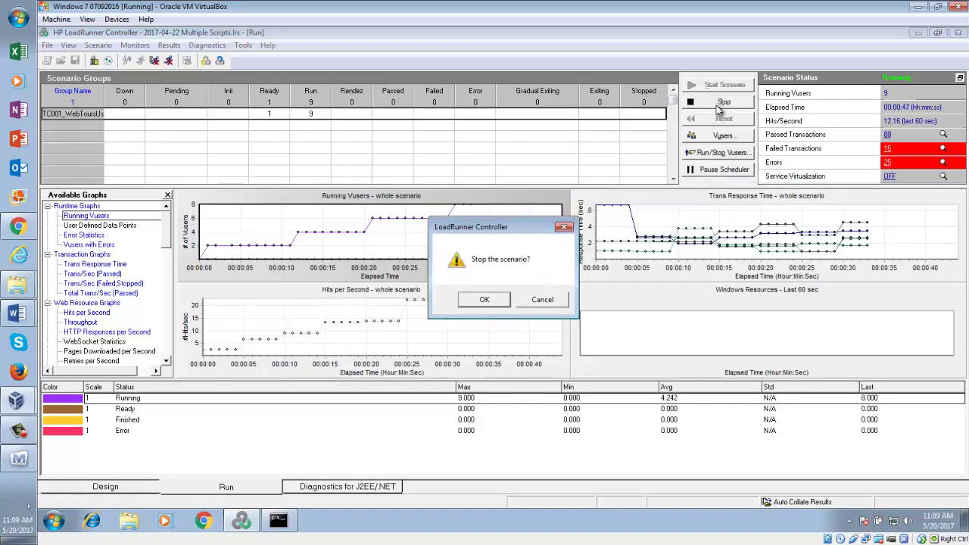
pyautogui.click(485, 300)
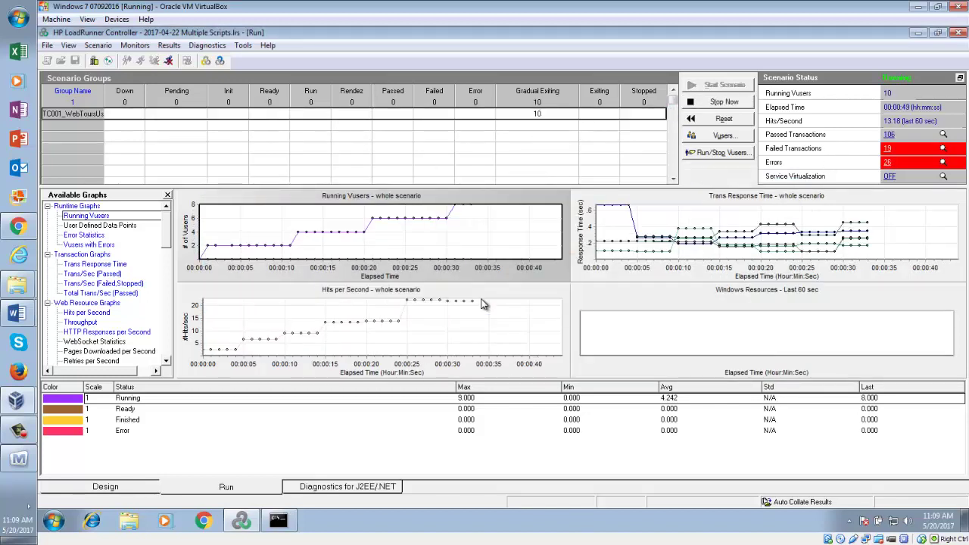
# Step: Switch to Mikogo, hand the presenter role to another participant, and minimize the Mikogo control window
pyautogui.click(28, 463)
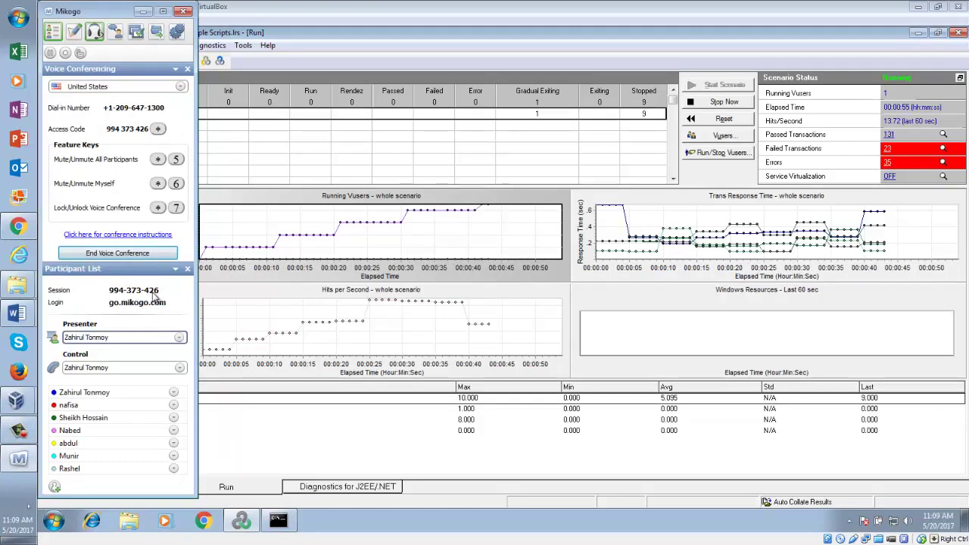
pyautogui.click(165, 337)
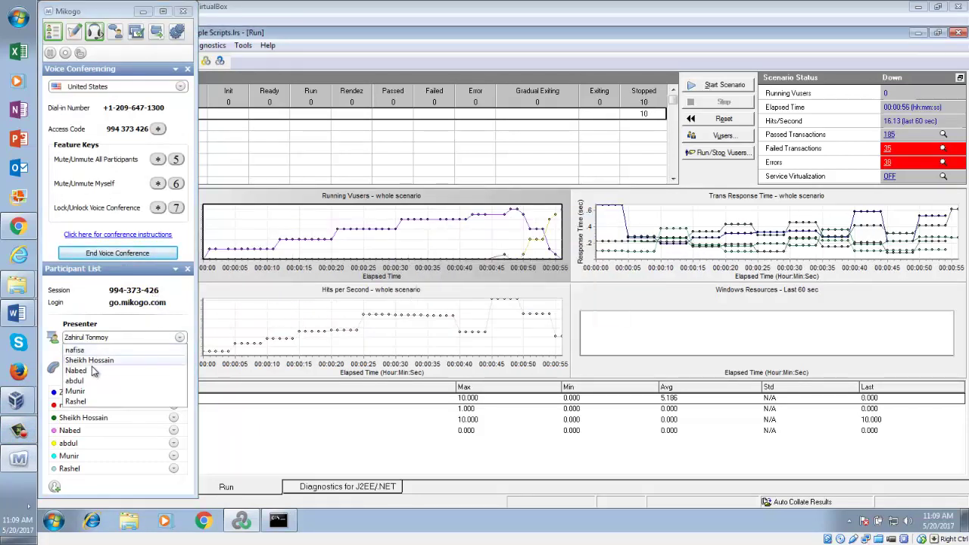
pyautogui.click(92, 371)
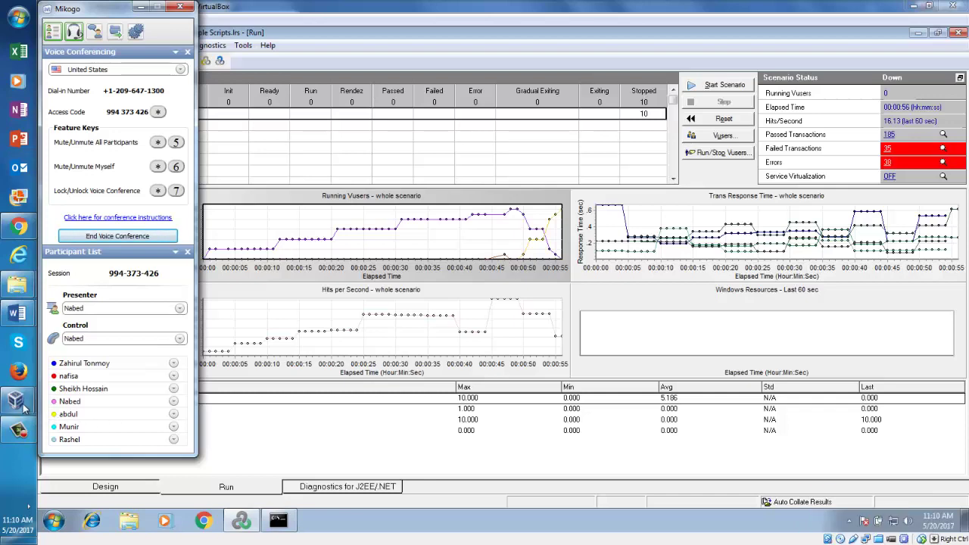
pyautogui.moveTo(22, 405)
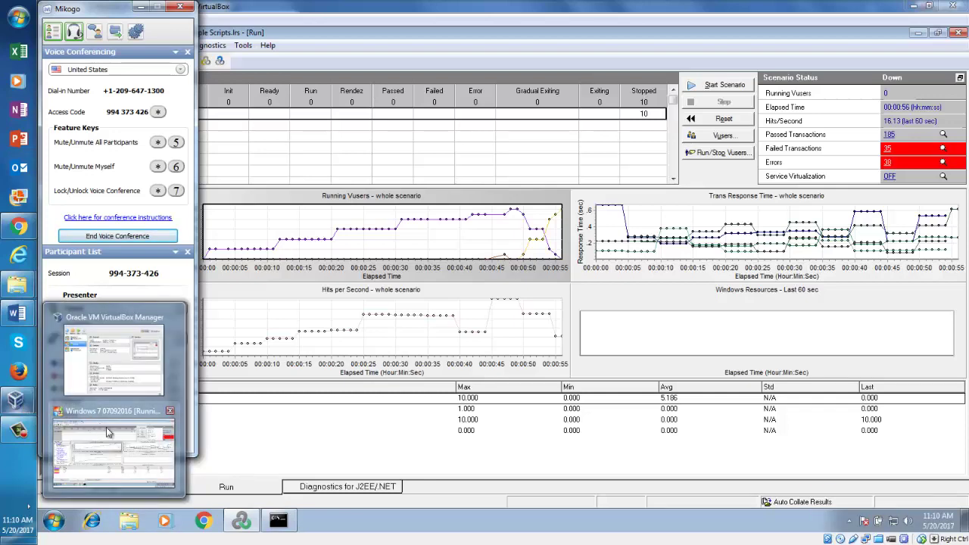
pyautogui.moveTo(114, 435)
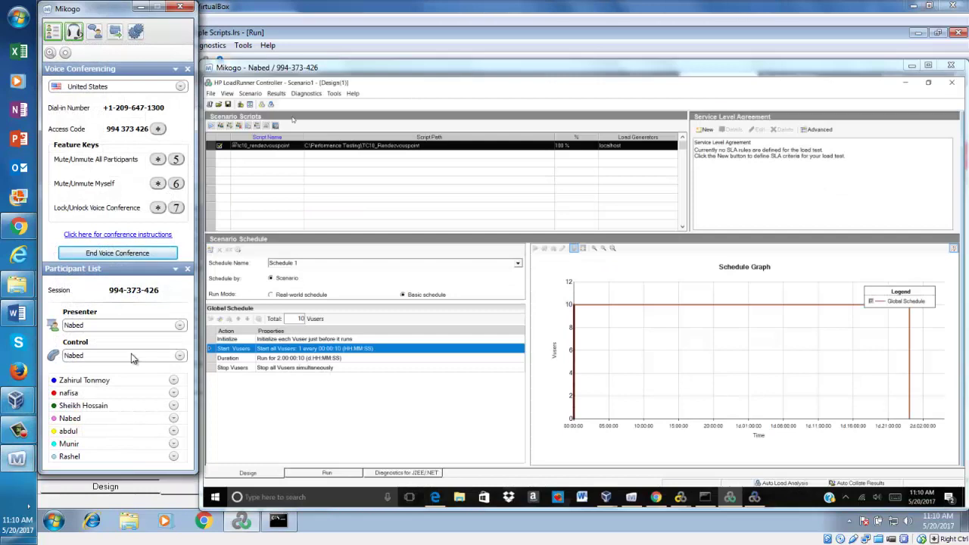
pyautogui.click(144, 7)
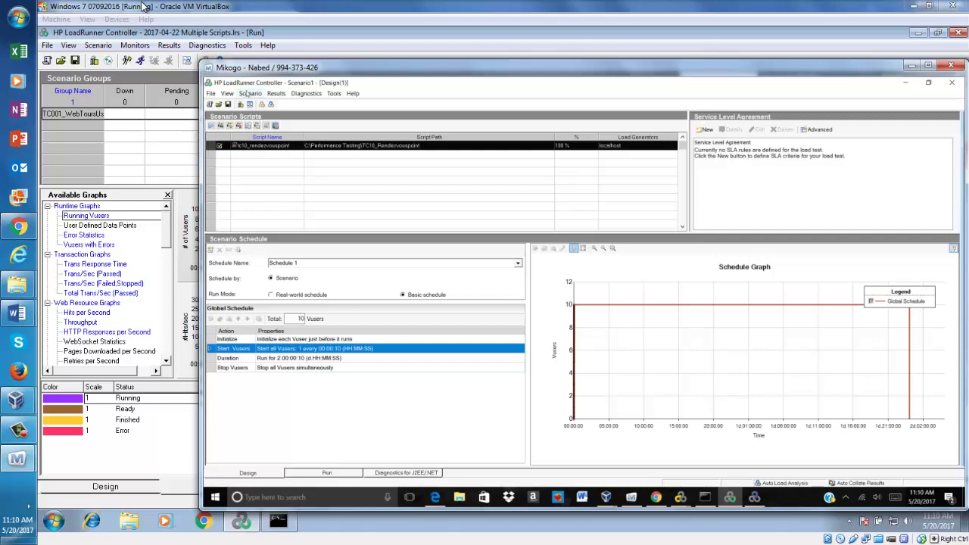
# Step: Examine the release policy in the shared Controller scenario's rendezvous information, and accept both dialogs
pyautogui.click(243, 94)
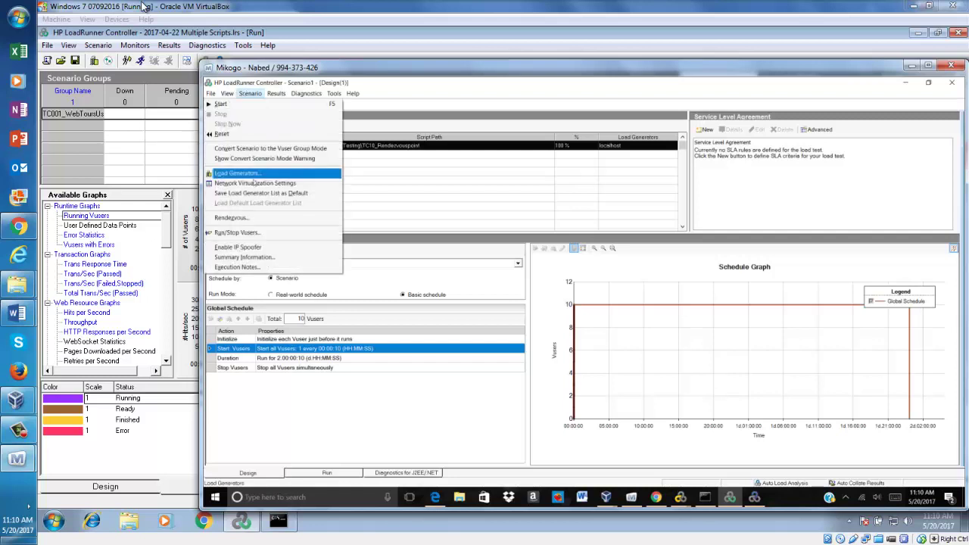
pyautogui.click(405, 103)
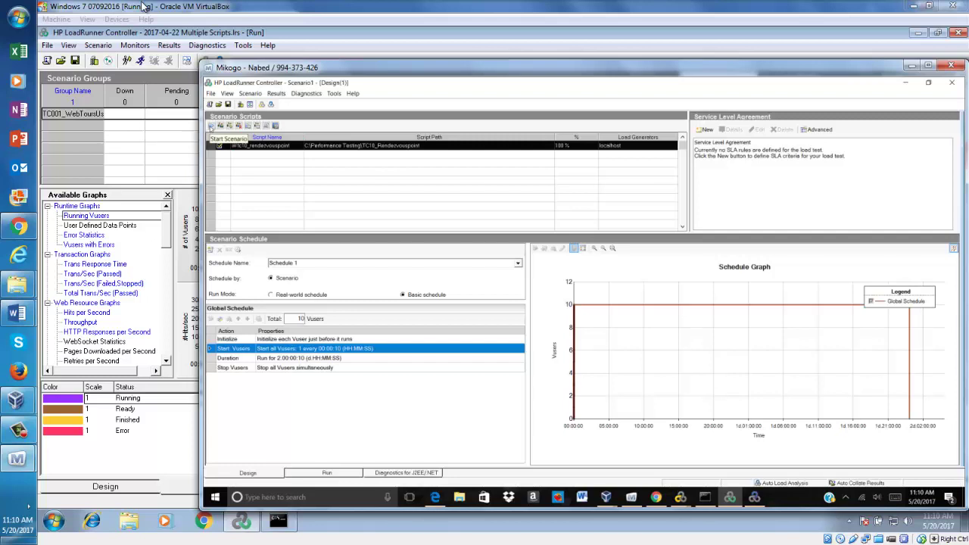
pyautogui.click(251, 93)
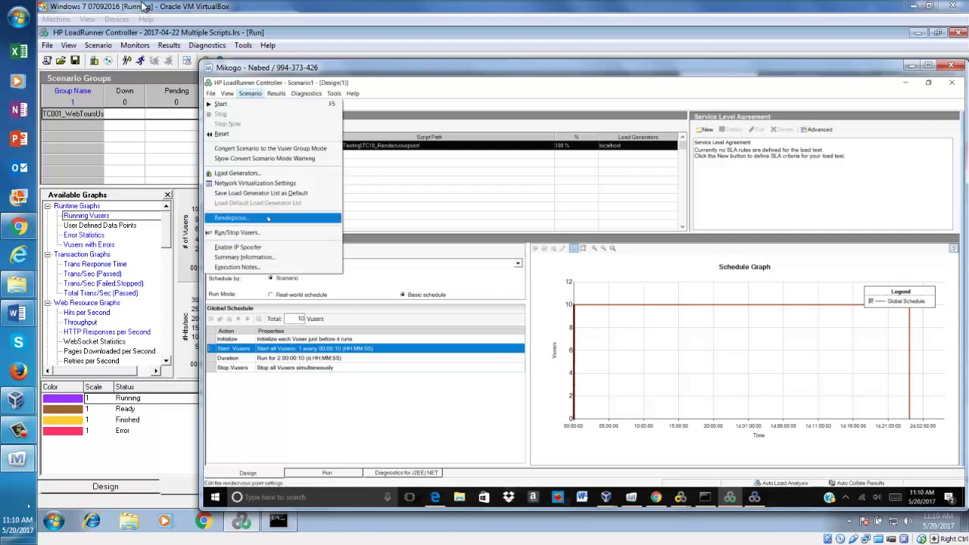
pyautogui.click(269, 217)
pyautogui.click(337, 320)
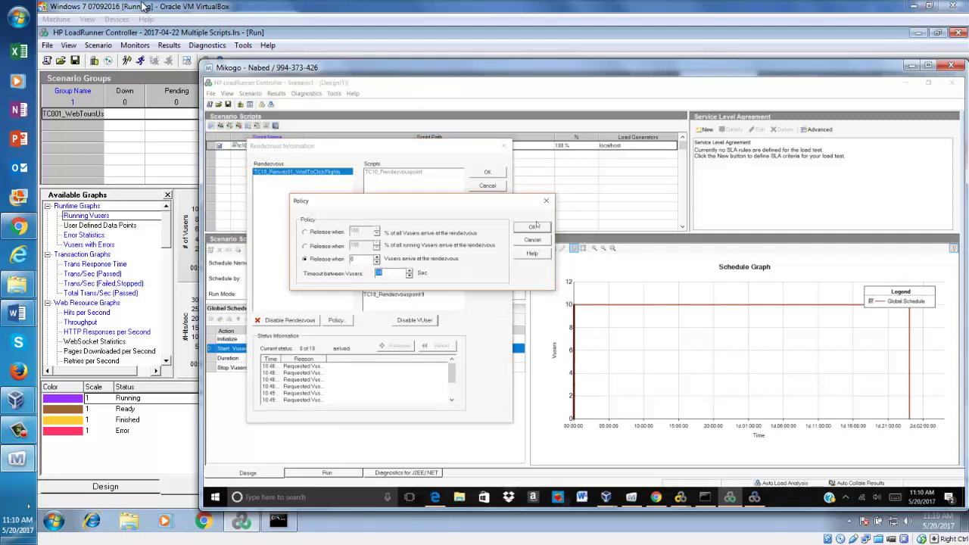
pyautogui.click(534, 226)
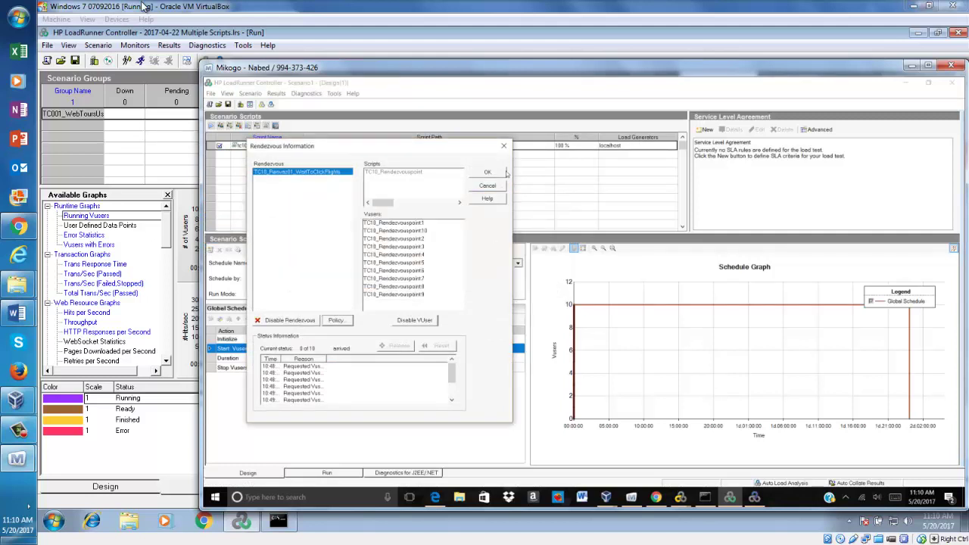
pyautogui.click(503, 172)
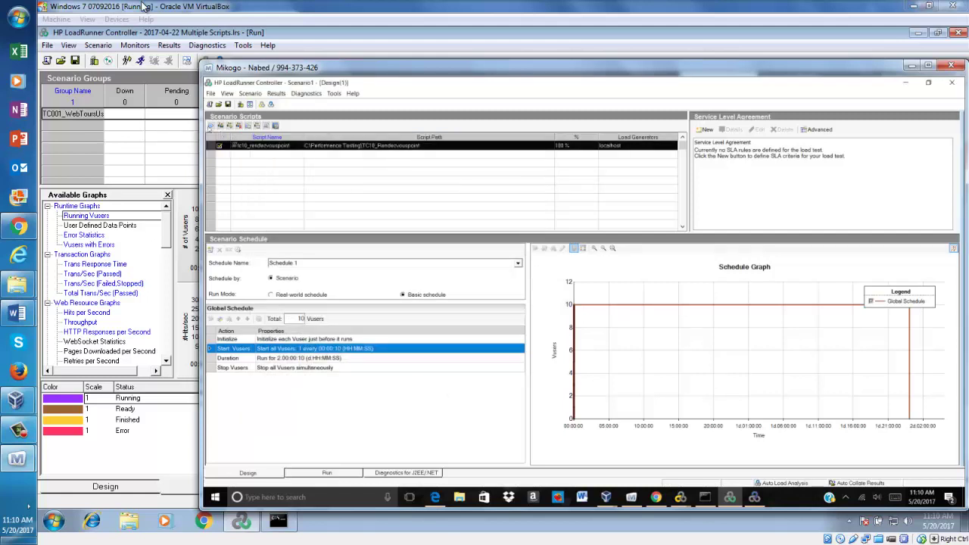
# Step: Reopen the rendezvous policy in the shared scenario, check the number of arriving Vusers required for release, and accept both dialogs
pyautogui.click(244, 94)
pyautogui.click(232, 217)
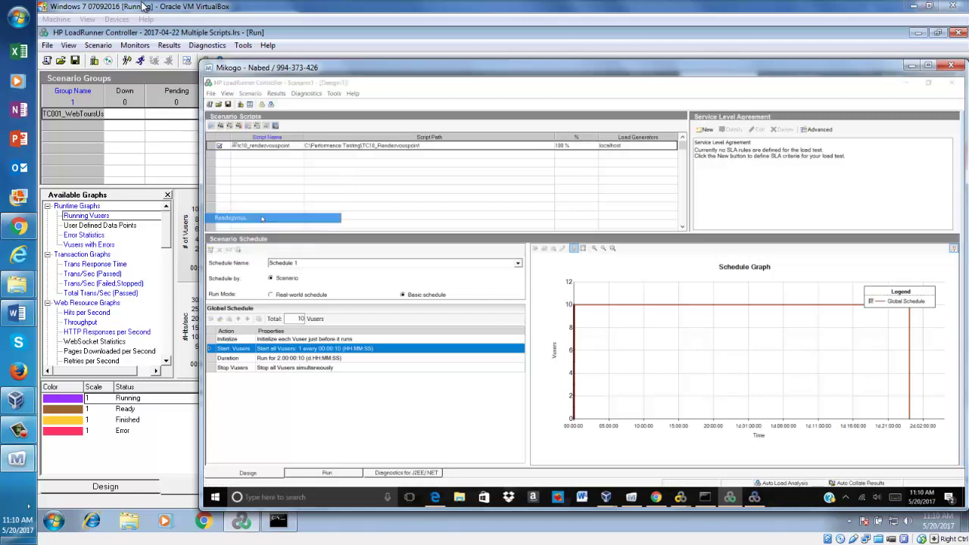
pyautogui.click(336, 320)
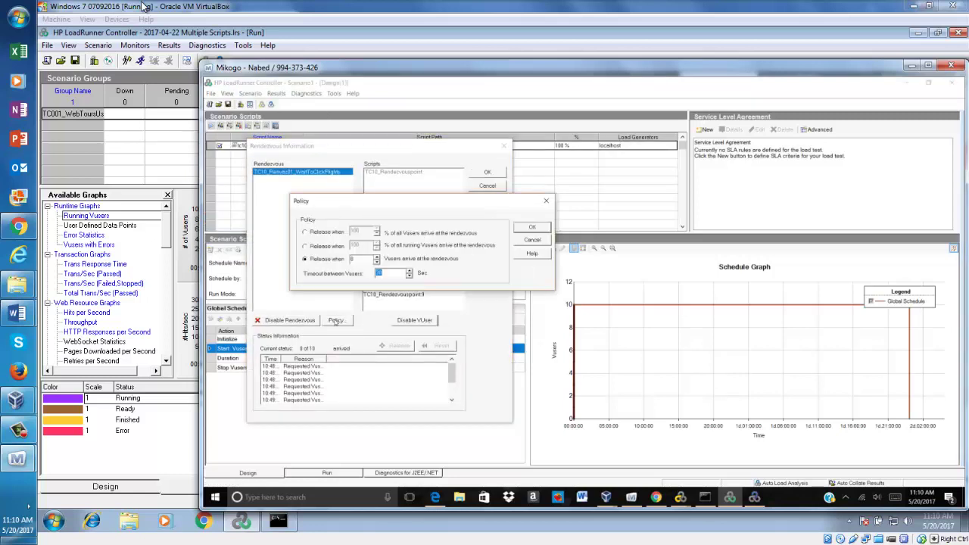
pyautogui.doubleClick(358, 259)
pyautogui.click(532, 227)
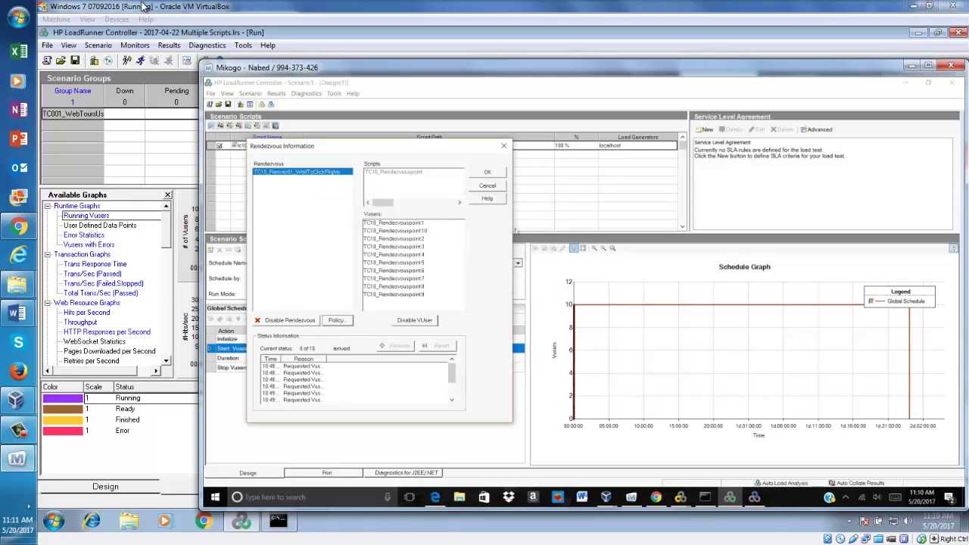
pyautogui.click(489, 174)
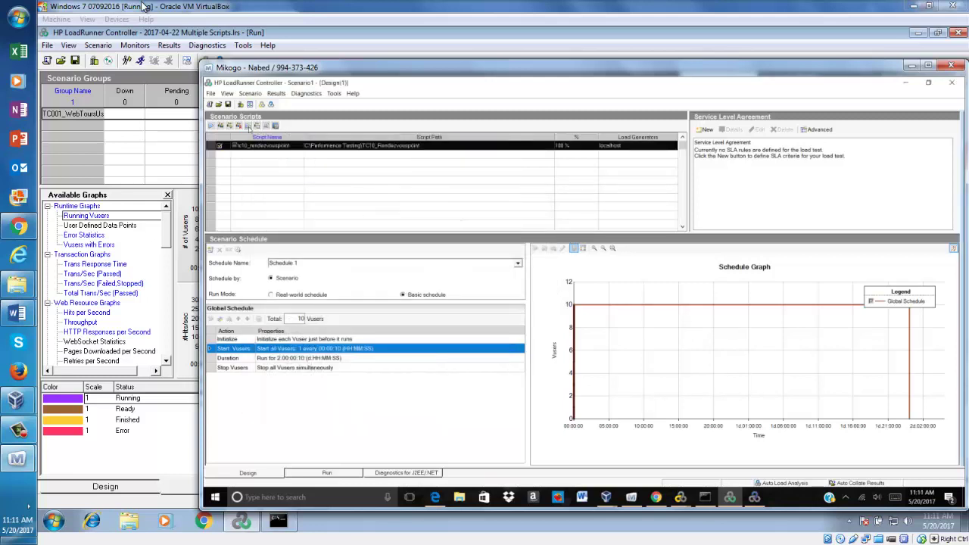
# Step: Open the run-time settings of the TC10_Rendezvouspoint script and examine the number of iterations under Run Logic
pyautogui.click(250, 126)
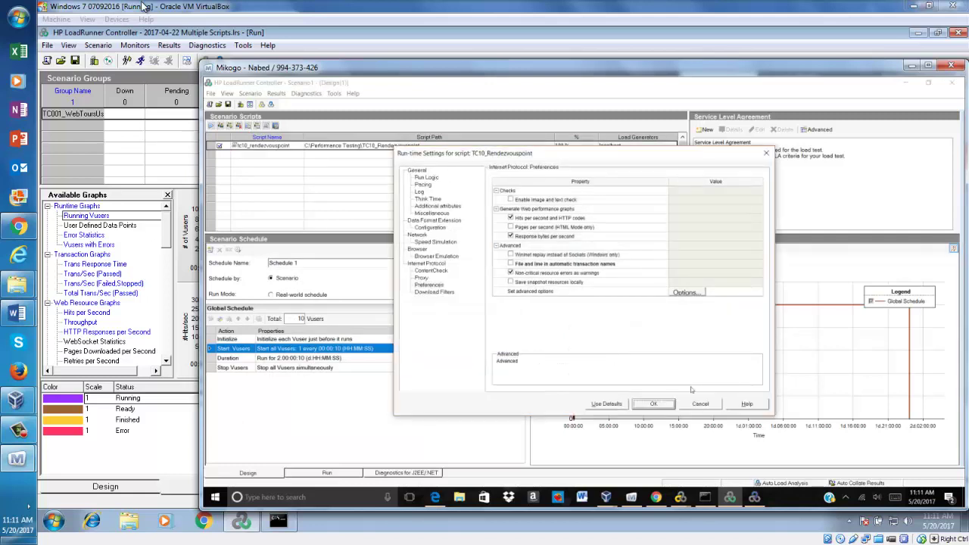
pyautogui.click(653, 403)
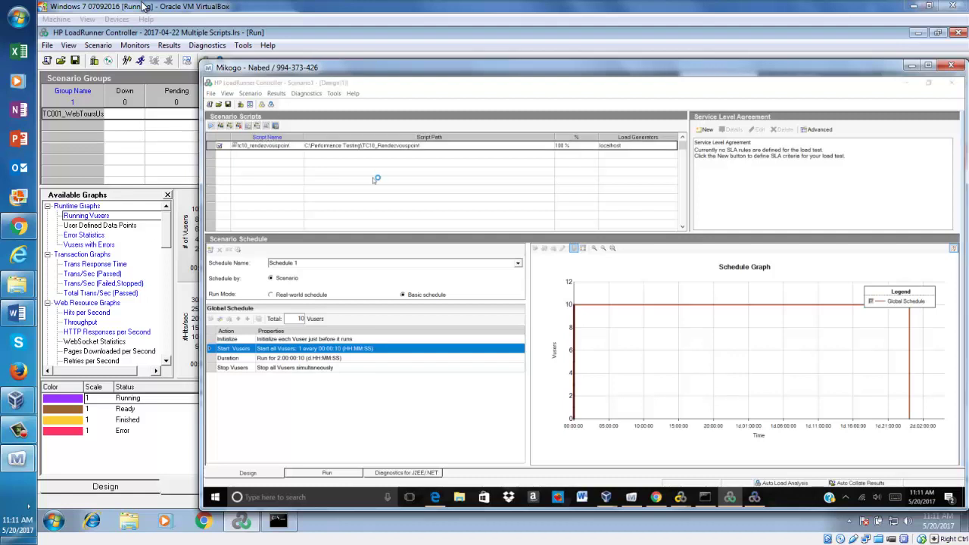
pyautogui.click(437, 177)
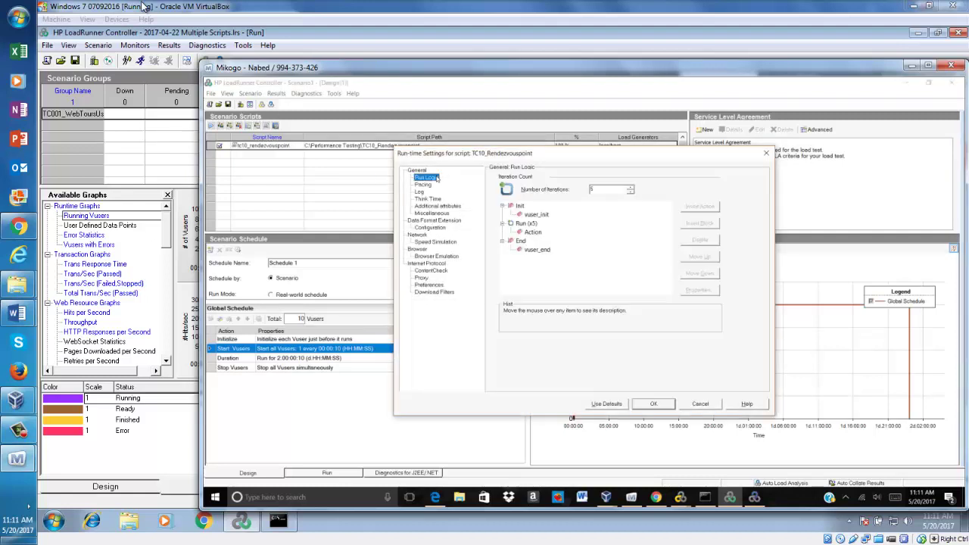
pyautogui.doubleClick(610, 191)
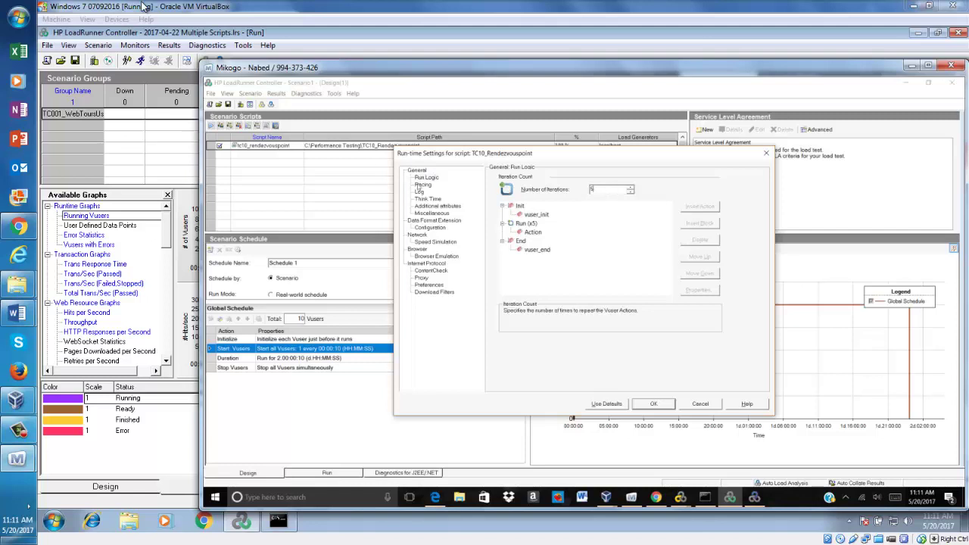
# Step: Review the Pacing, Log, Think Time, Additional attributes and Miscellaneous run-time settings of the TC10_Rendezvouspoint script
pyautogui.click(421, 185)
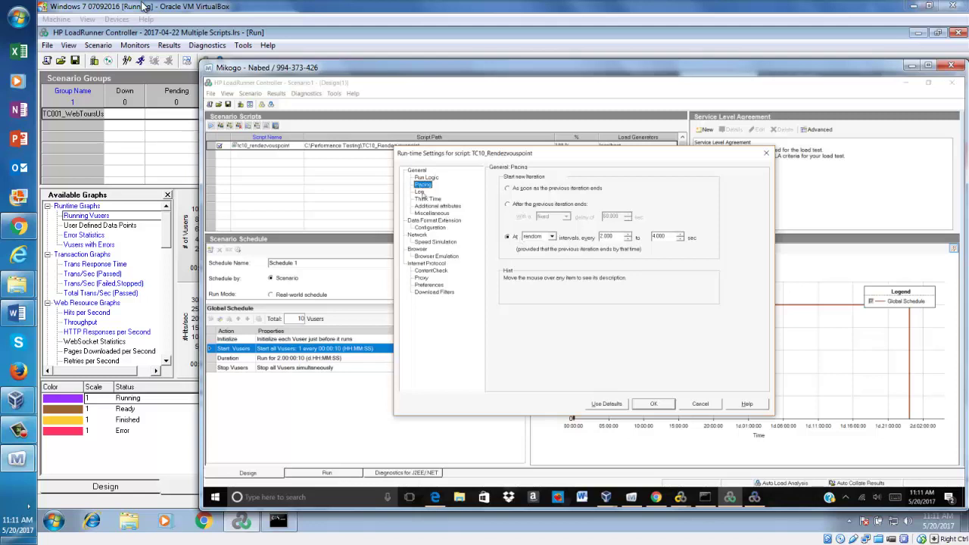
pyautogui.click(420, 192)
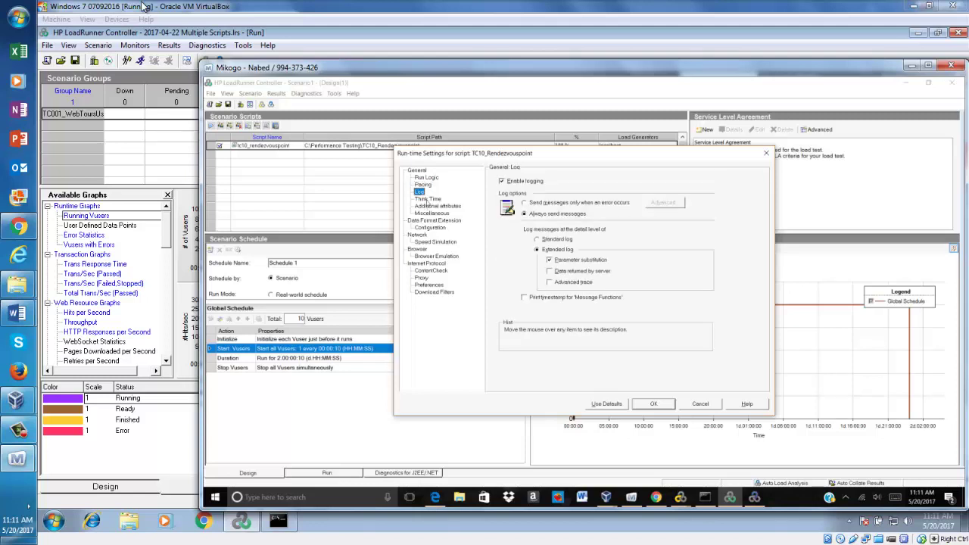
pyautogui.click(428, 199)
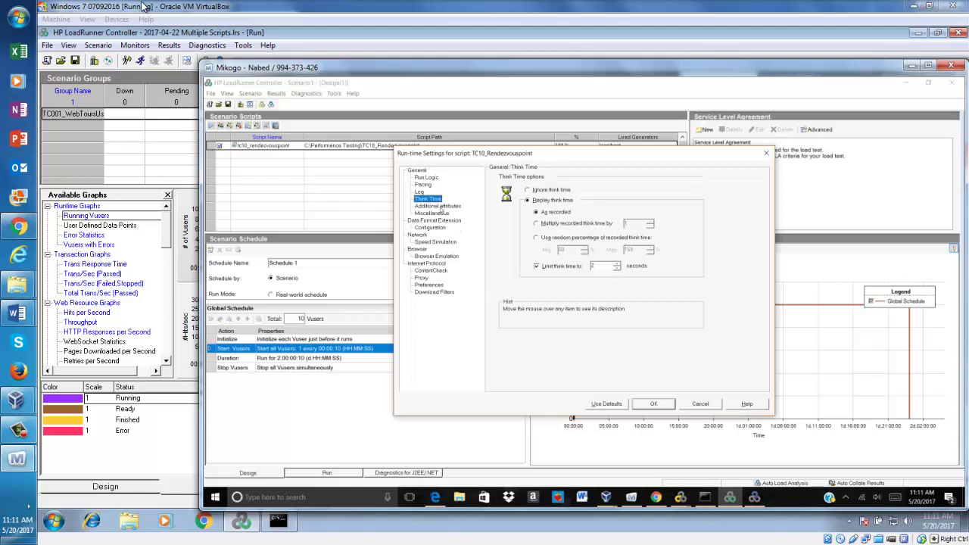
pyautogui.click(438, 207)
pyautogui.click(441, 214)
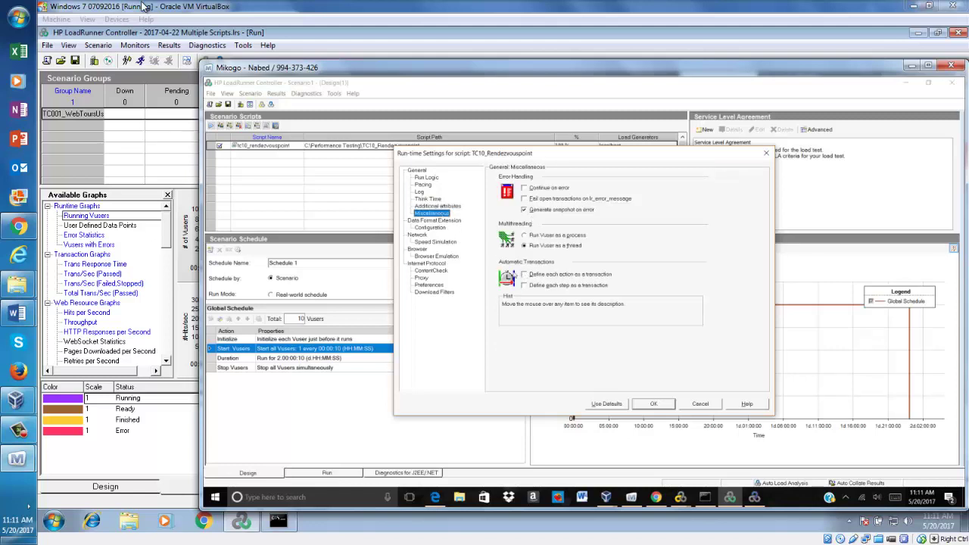
# Step: Review the script's Data Format Extension, Speed Simulation, Browser Emulation, Proxy, ContentCheck and Preferences settings, and accept the run-time settings
pyautogui.click(433, 228)
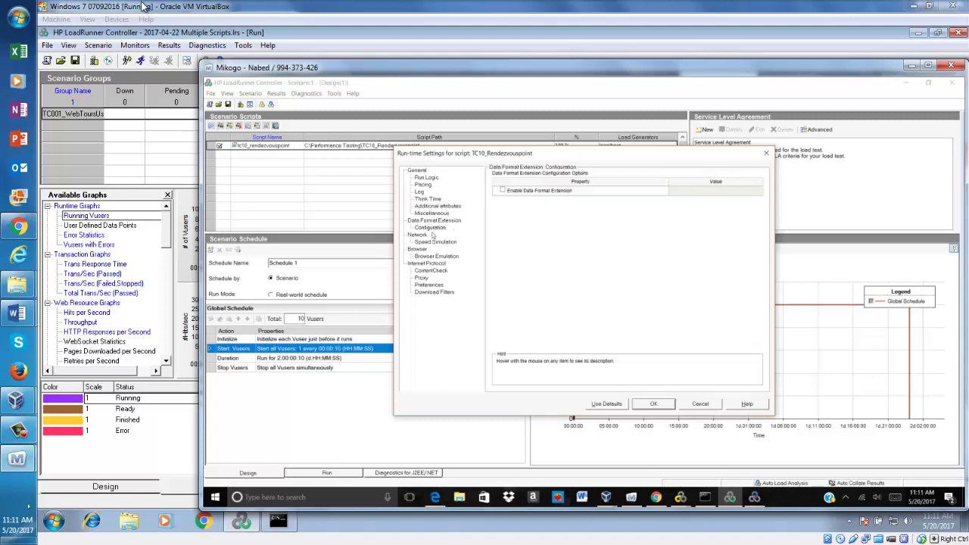
pyautogui.click(432, 242)
pyautogui.click(429, 257)
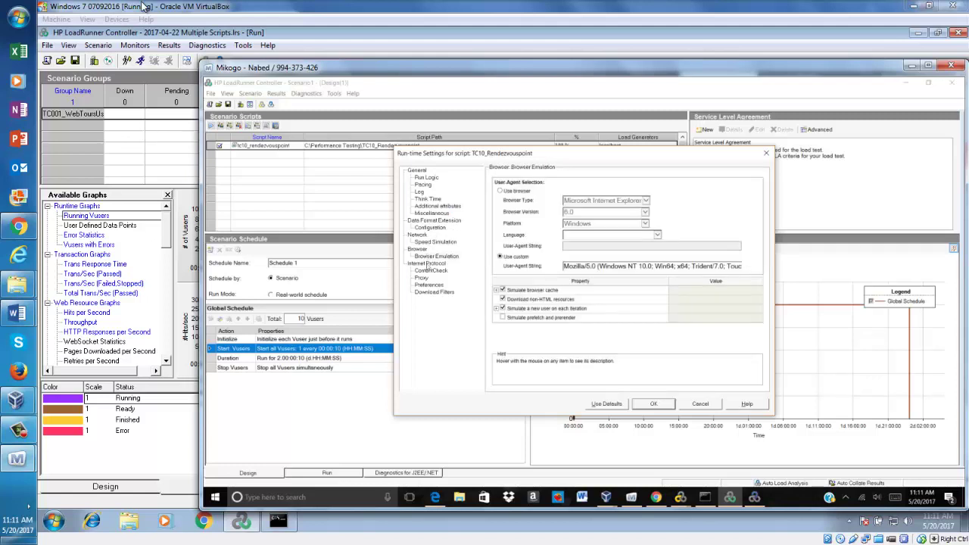
pyautogui.click(428, 278)
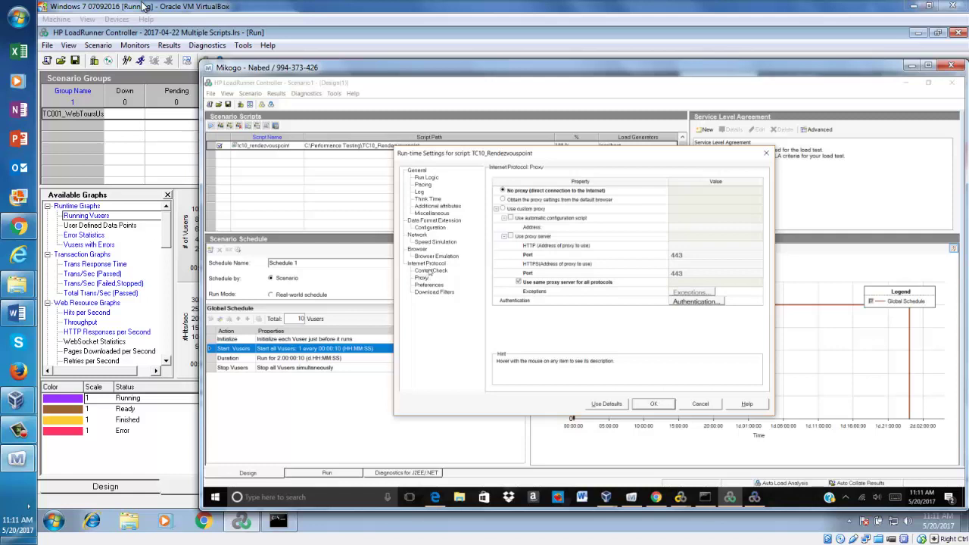
pyautogui.click(430, 271)
pyautogui.click(428, 285)
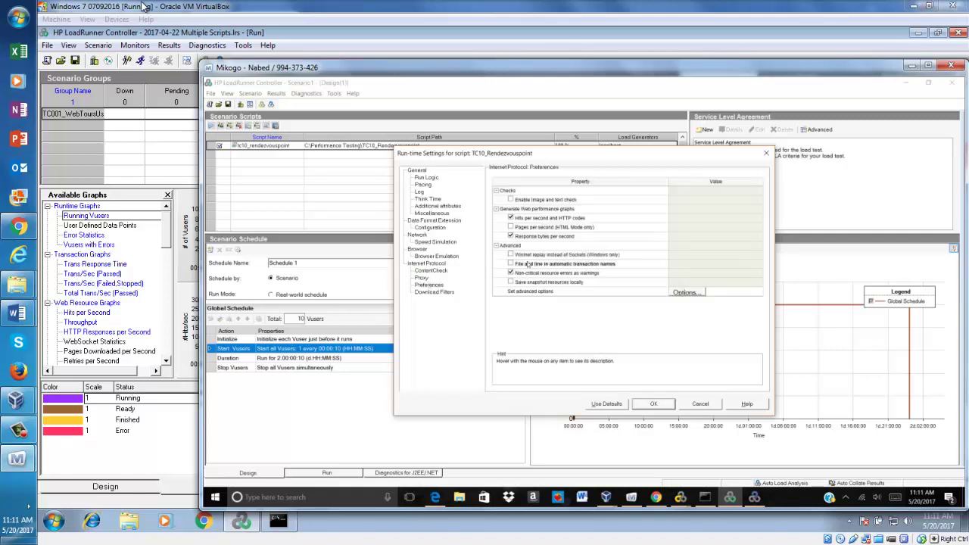
pyautogui.moveTo(526, 263)
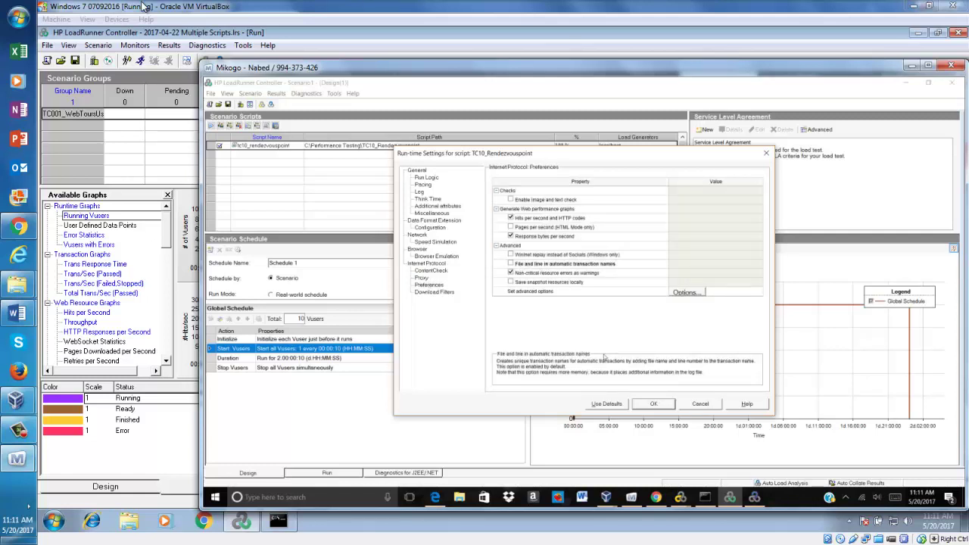
pyautogui.click(655, 404)
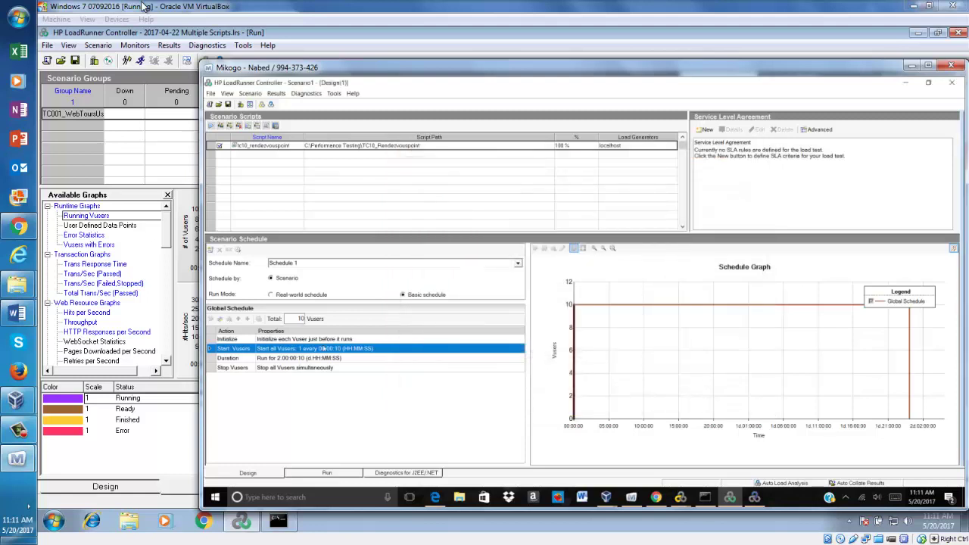
# Step: Set the Start Vusers action in the global schedule to start all Vusers simultaneously
pyautogui.doubleClick(323, 348)
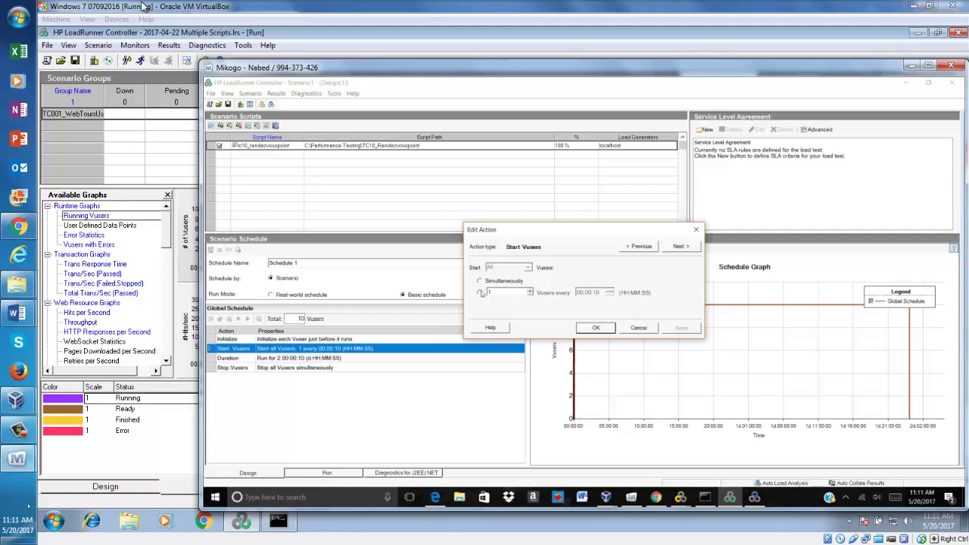
pyautogui.click(489, 293)
pyautogui.click(480, 282)
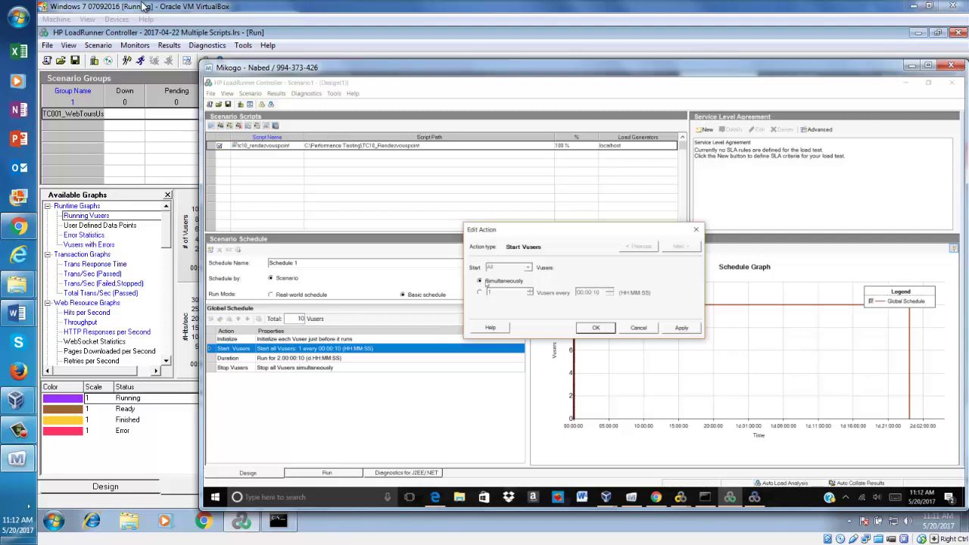
pyautogui.click(682, 328)
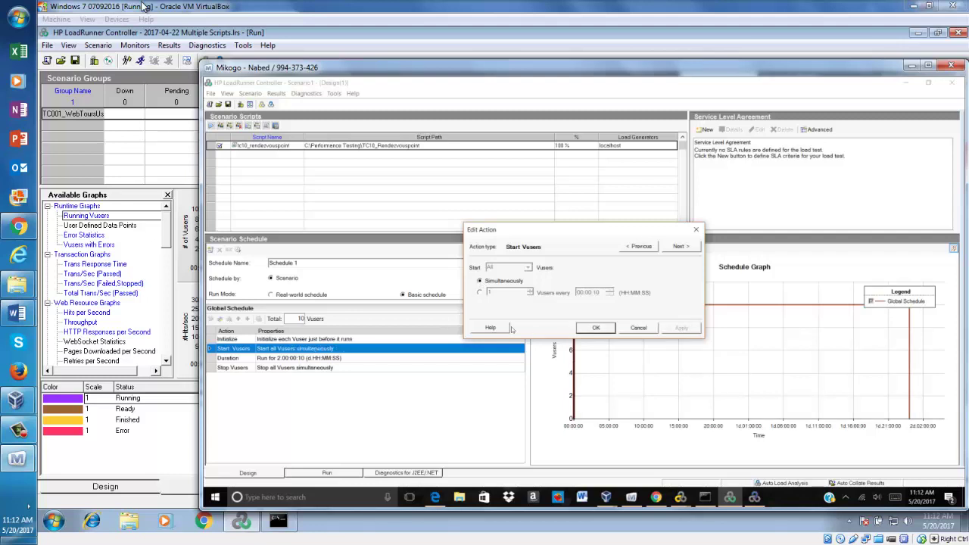
pyautogui.click(609, 326)
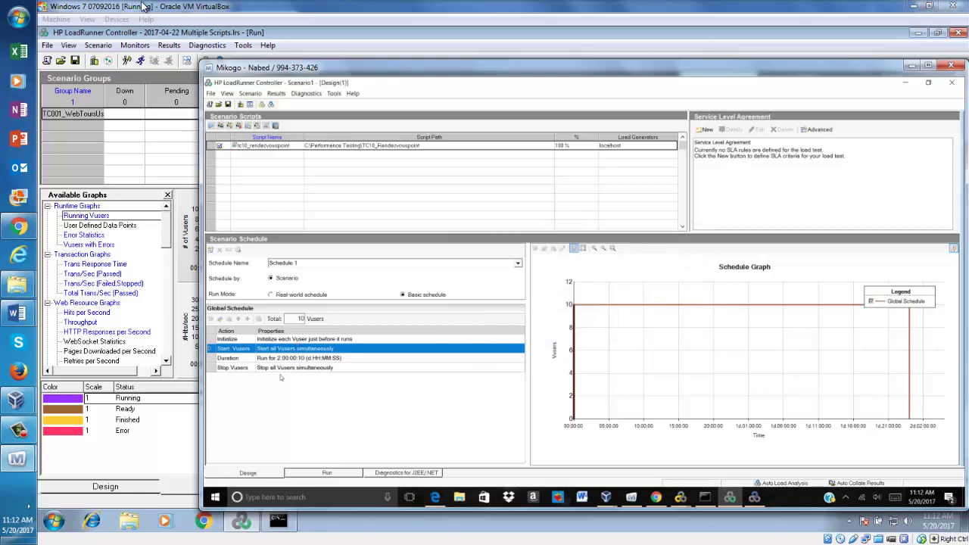
# Step: Set the Start Vusers action to start 2 Vusers every 00:00:10 and accept the change
pyautogui.click(296, 357)
pyautogui.doubleClick(297, 349)
pyautogui.click(479, 293)
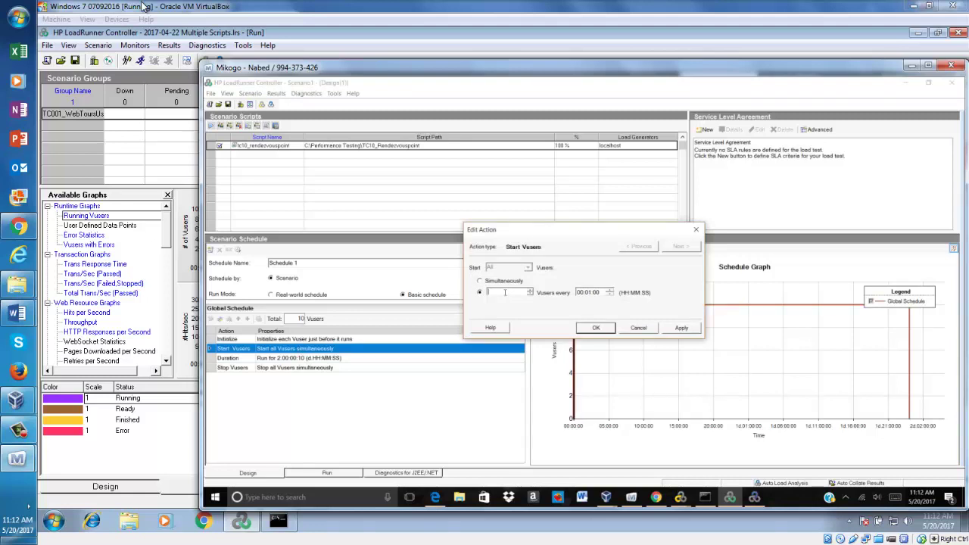
pyautogui.click(589, 292)
pyautogui.press('Right')
pyautogui.write('10')
pyautogui.click(669, 329)
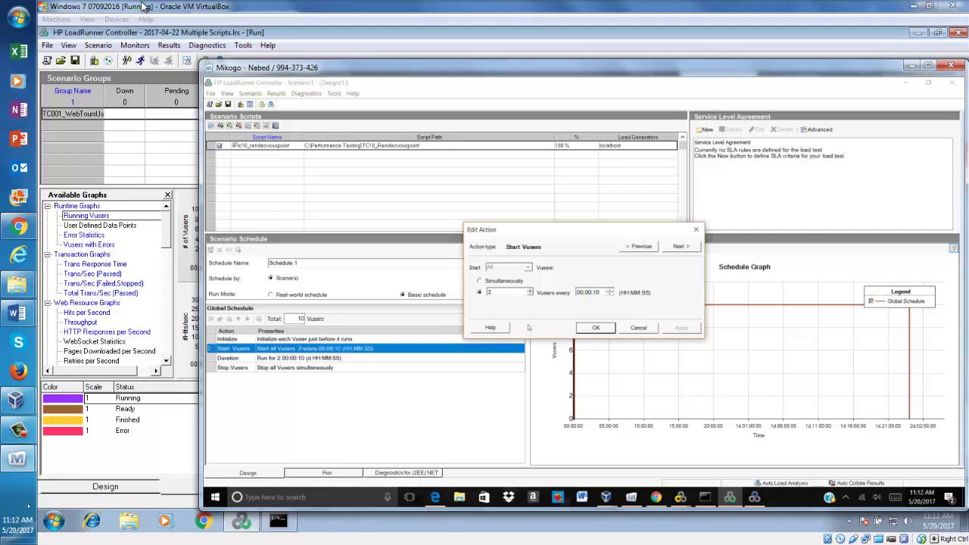
pyautogui.click(582, 327)
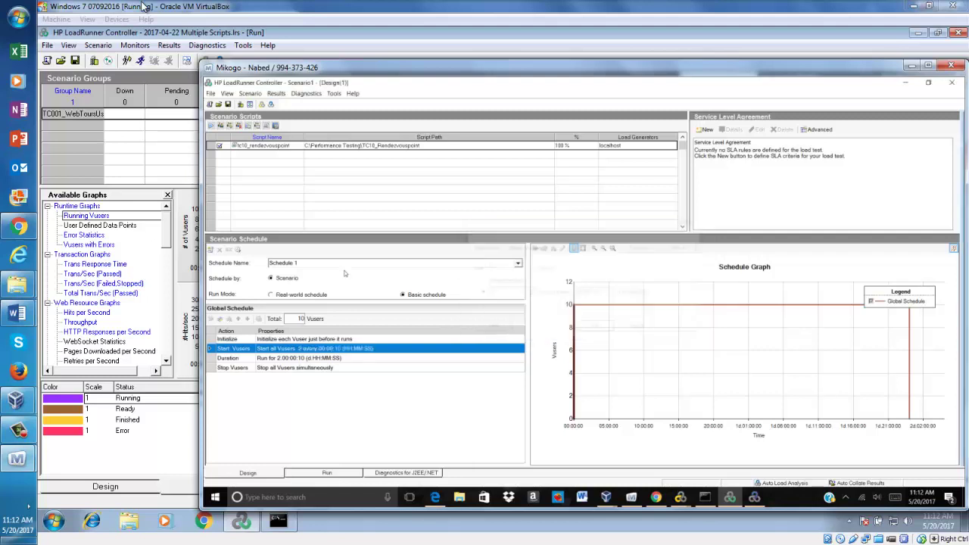
# Step: Set the Duration action to run until completion, agreeing to remove the schedule actions that follow it
pyautogui.click(310, 357)
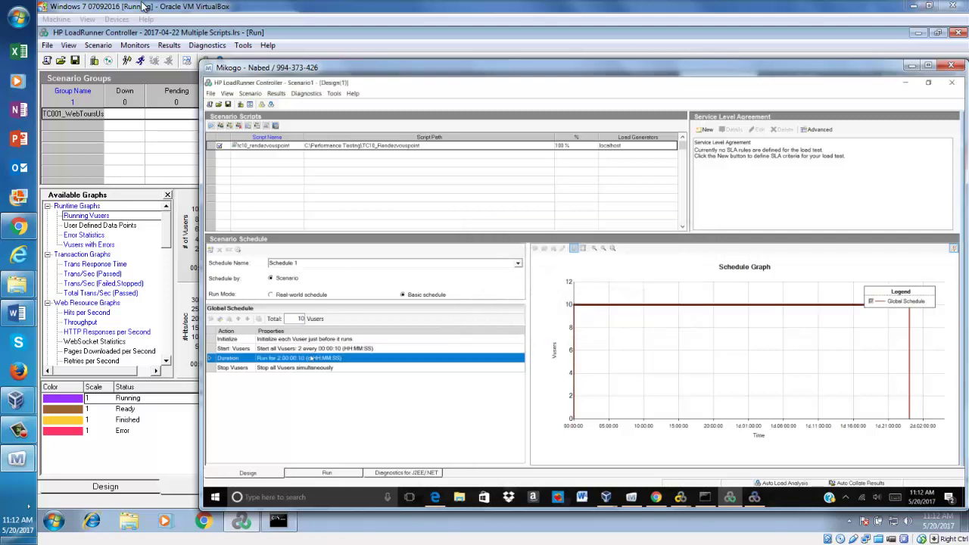
pyautogui.doubleClick(311, 358)
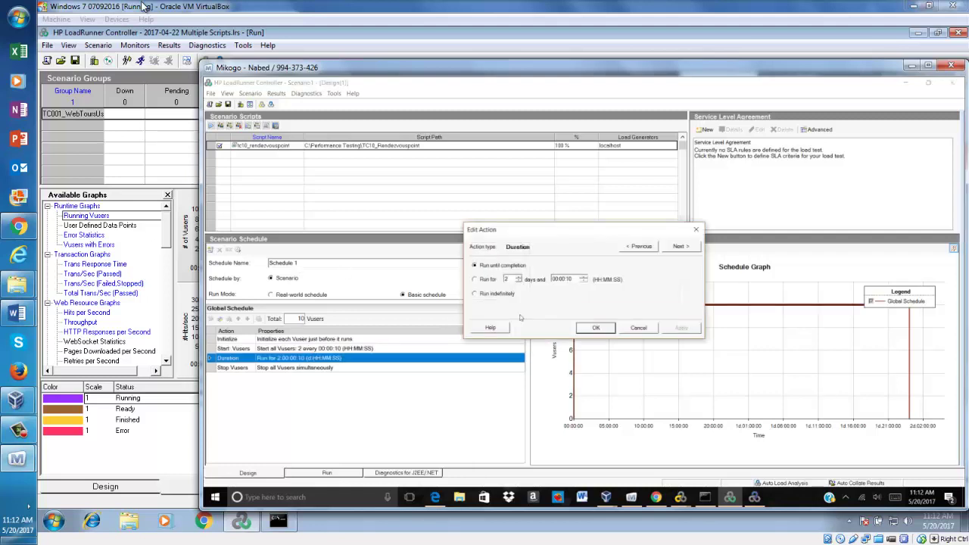
pyautogui.click(475, 280)
pyautogui.doubleClick(509, 278)
pyautogui.click(674, 327)
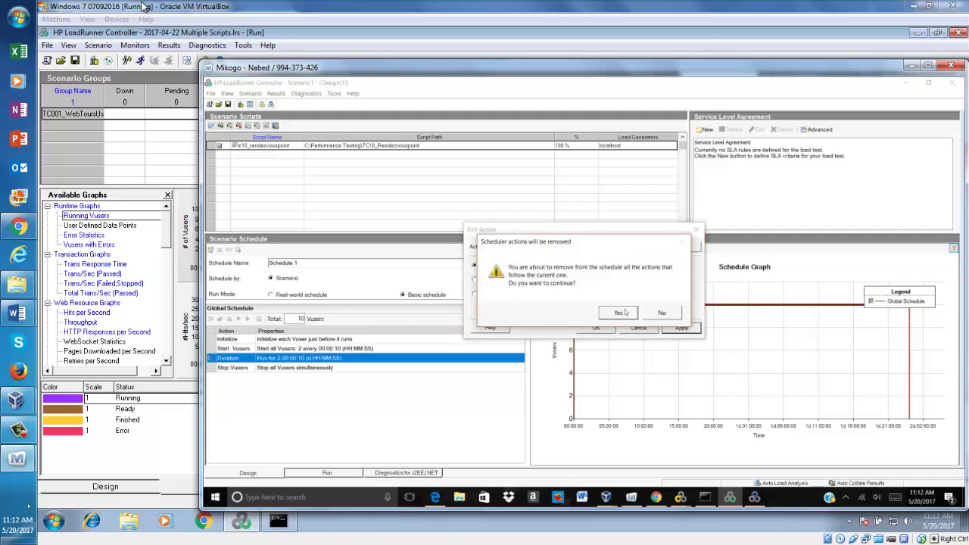
pyautogui.click(618, 312)
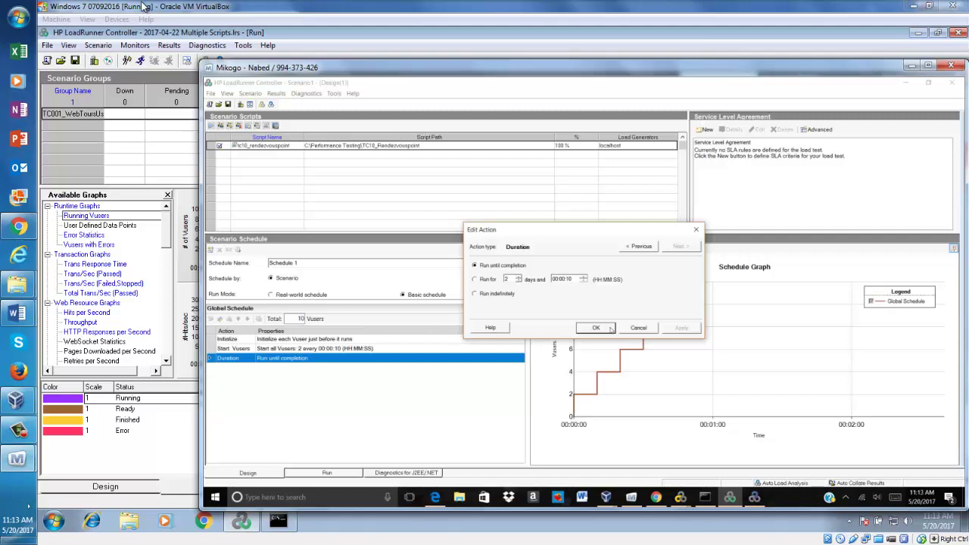
pyautogui.click(595, 328)
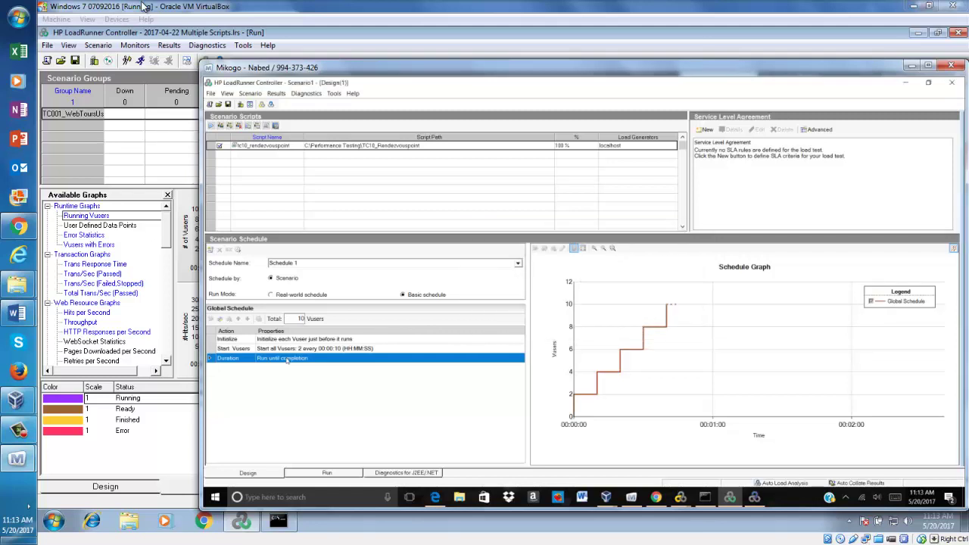
# Step: Reopen the Duration and Start Vusers schedule actions to check their settings, accepting each dialog
pyautogui.doubleClick(286, 359)
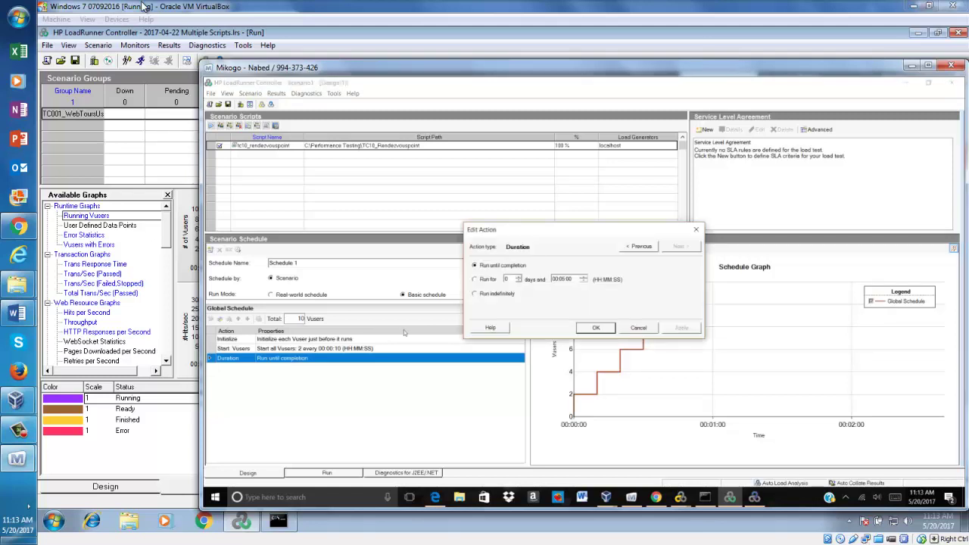
pyautogui.click(611, 330)
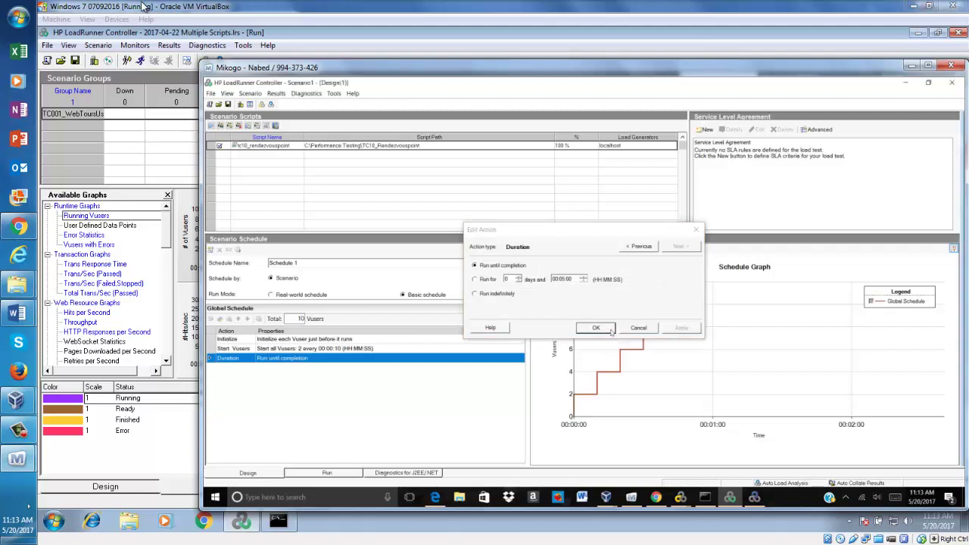
pyautogui.doubleClick(390, 348)
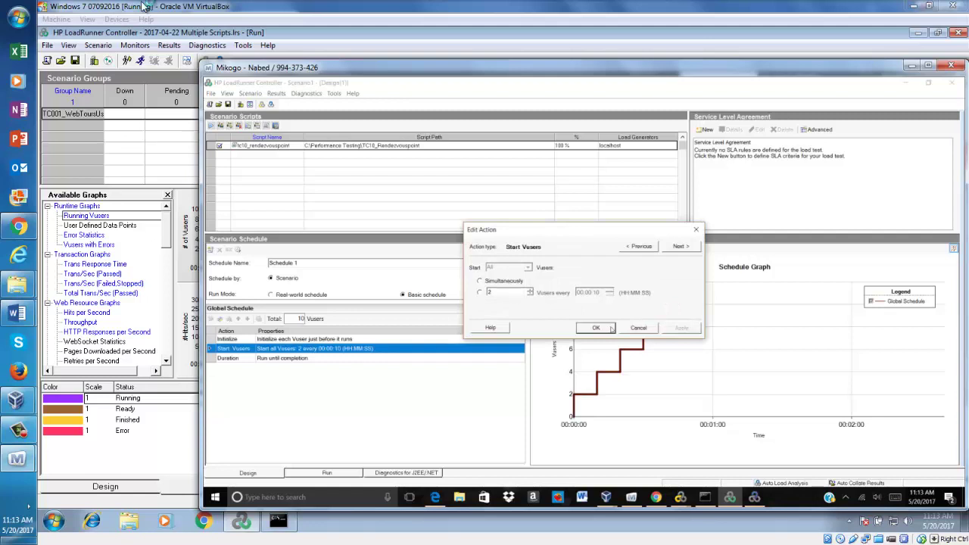
pyautogui.click(610, 329)
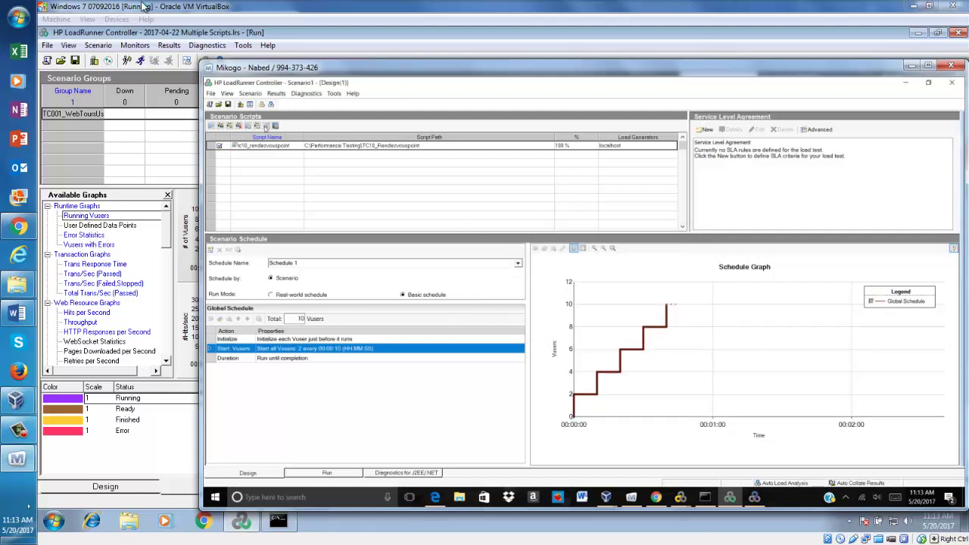
# Step: Open the TC10_Rendezvouspoint script in Virtual User Generator and replay it
pyautogui.click(267, 126)
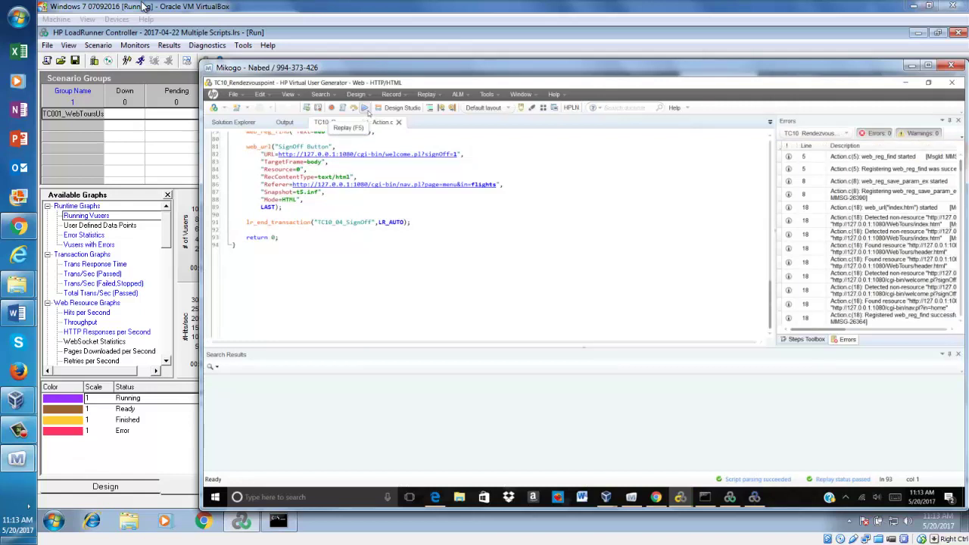
pyautogui.click(366, 109)
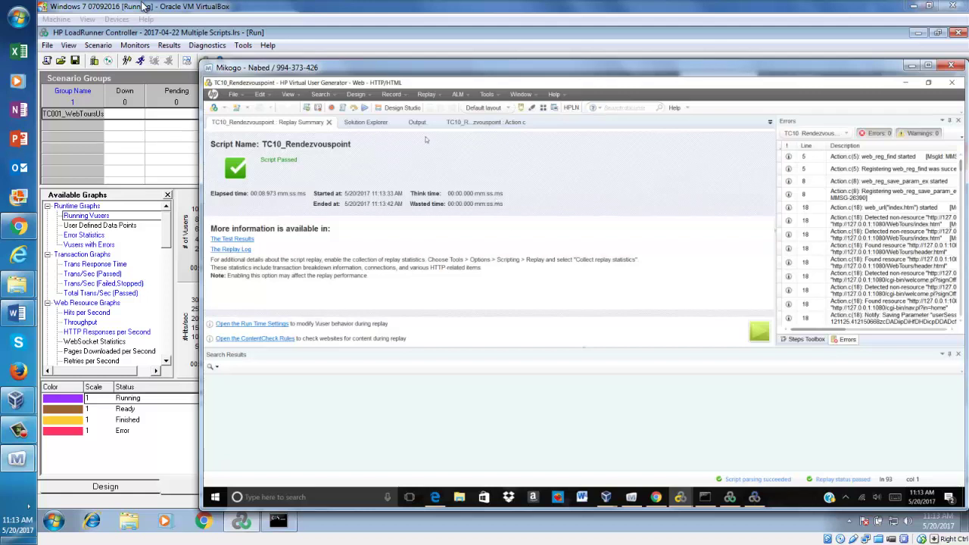
pyautogui.click(374, 126)
pyautogui.click(417, 122)
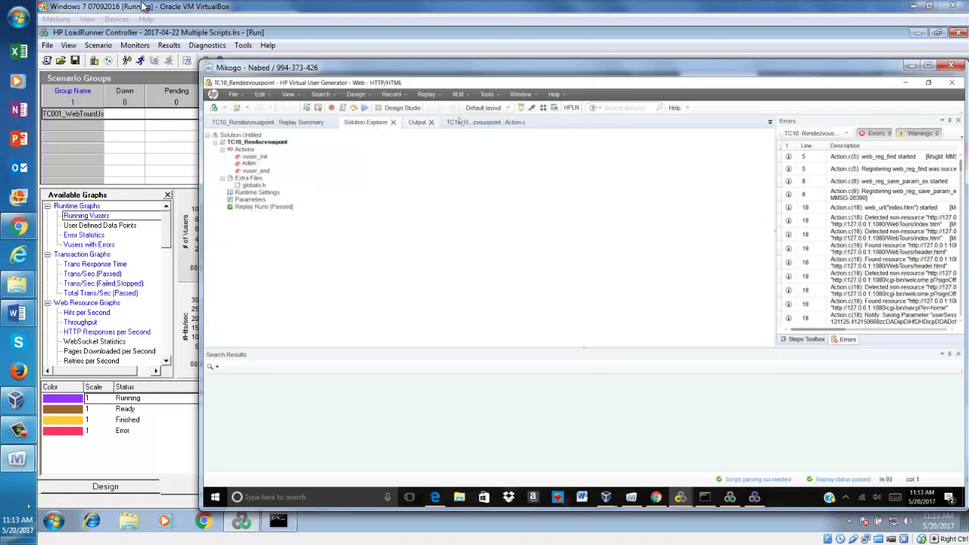
# Step: Examine the Action.c code from its start to the rendezvous point and the TC10_03_ClickOnFlights transaction
pyautogui.click(459, 121)
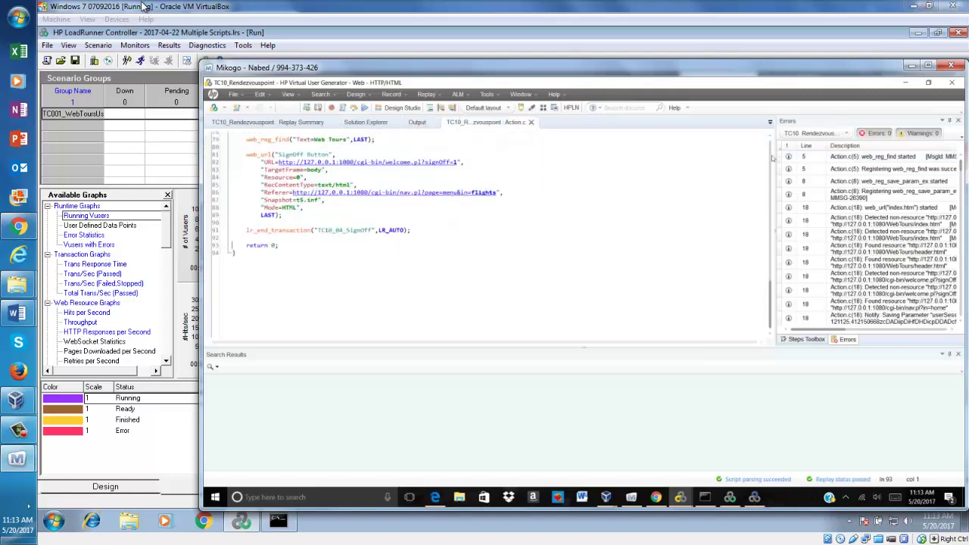
pyautogui.scroll(15, 771, 157)
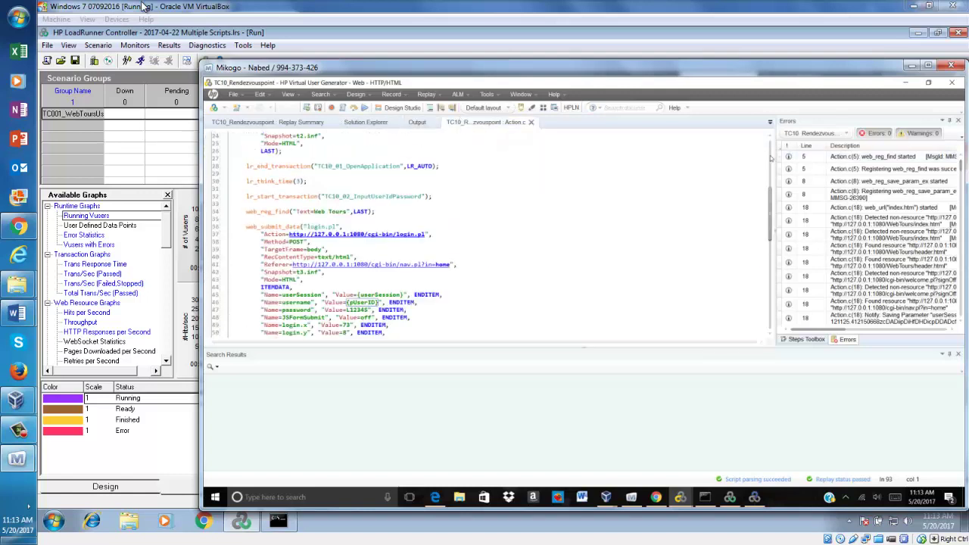
pyautogui.scroll(8, 771, 157)
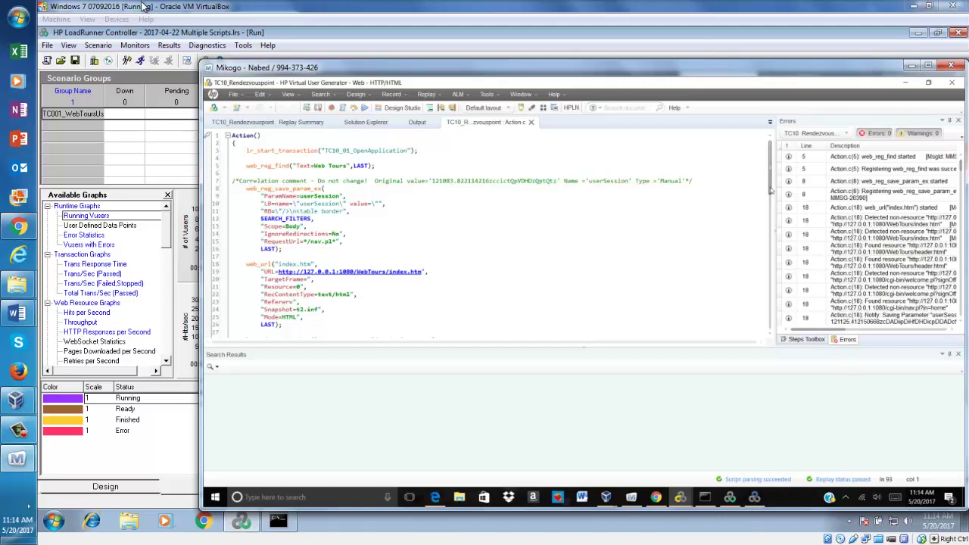
pyautogui.moveTo(771, 191); pyautogui.dragTo(774, 281)
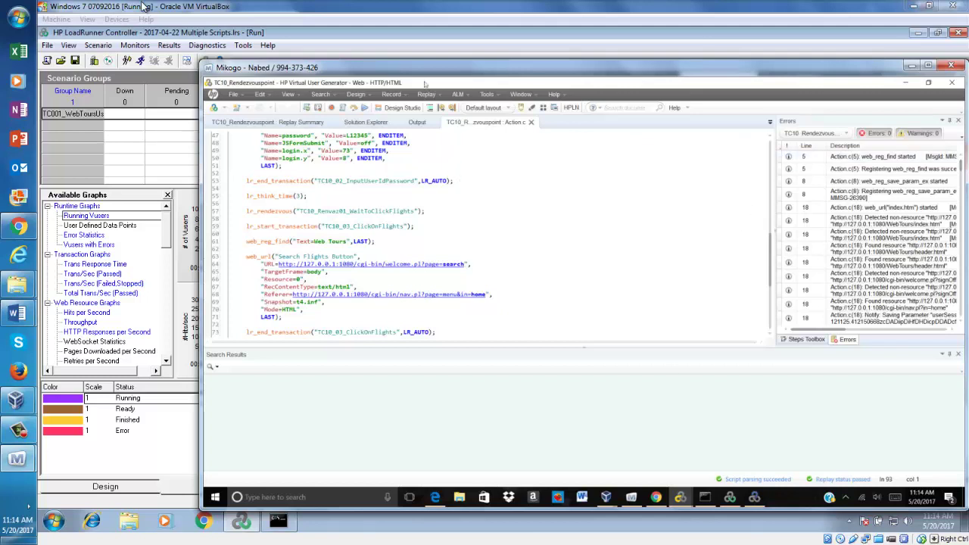
# Step: Review the pUserID parameter's data rows, row selection and update settings in the parameter list, then close it
pyautogui.click(429, 94)
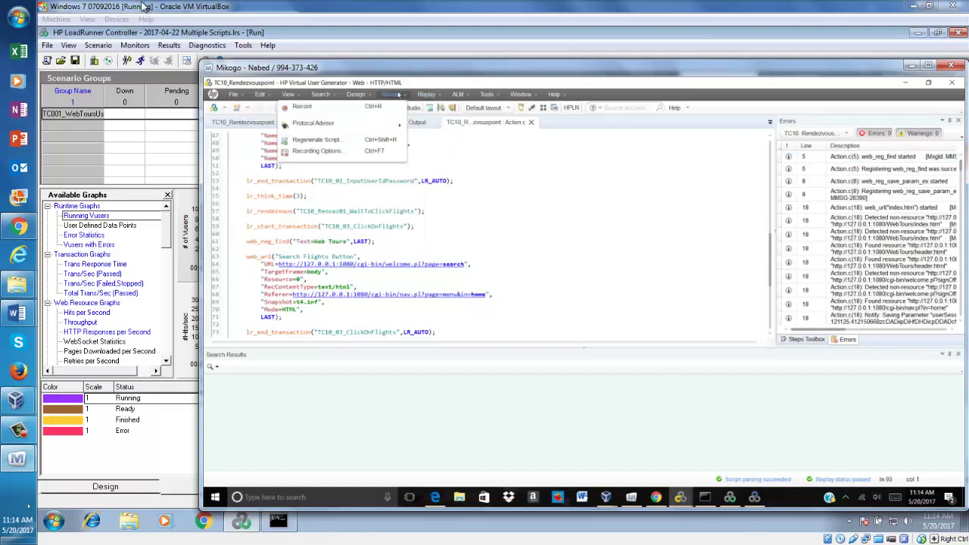
pyautogui.click(356, 94)
pyautogui.moveTo(362, 135)
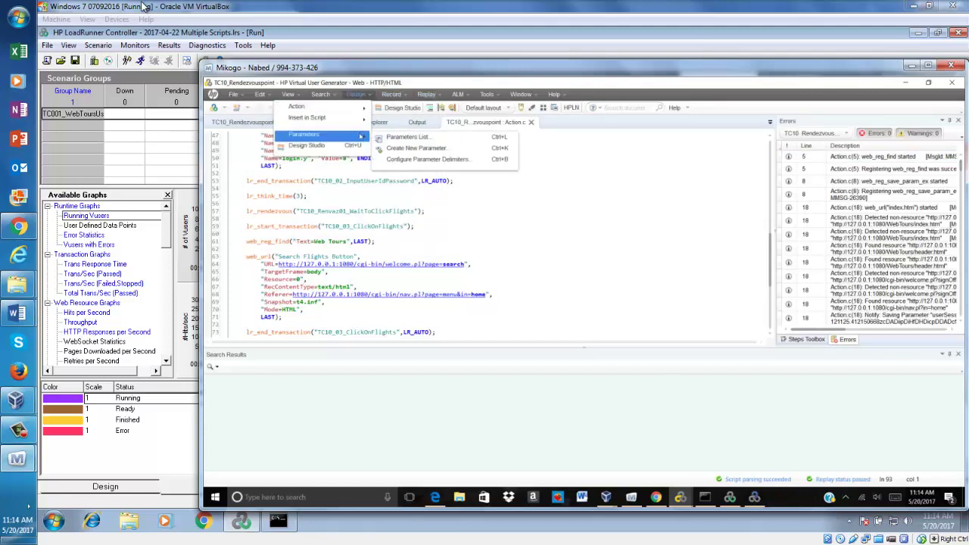
pyautogui.click(407, 137)
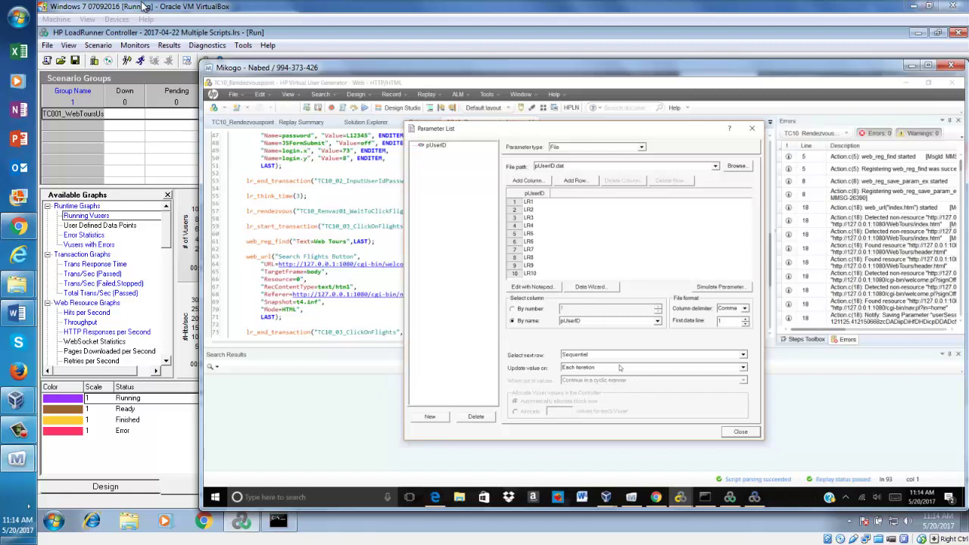
pyautogui.click(738, 431)
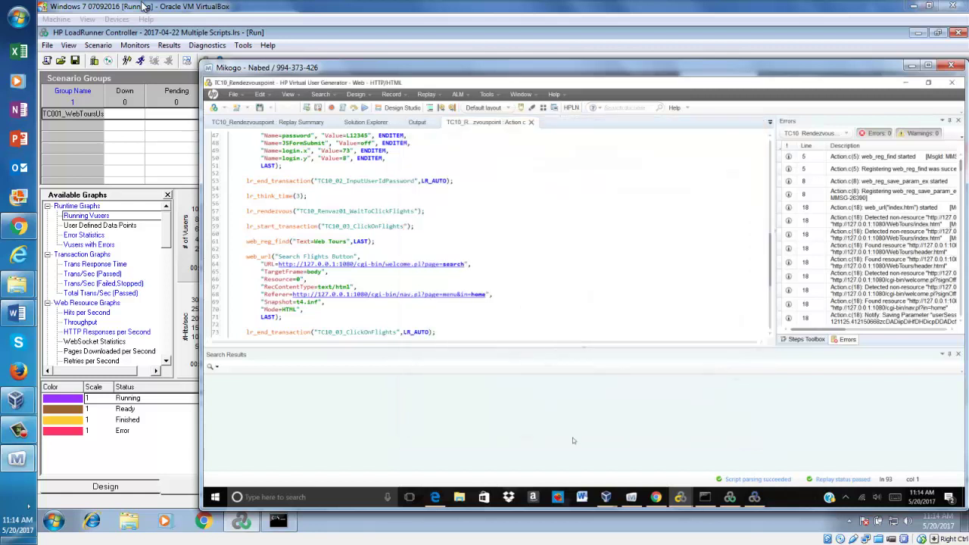
# Step: Switch to LoadRunner Controller, check the load generator list and start the rendezvous scenario
pyautogui.click(731, 499)
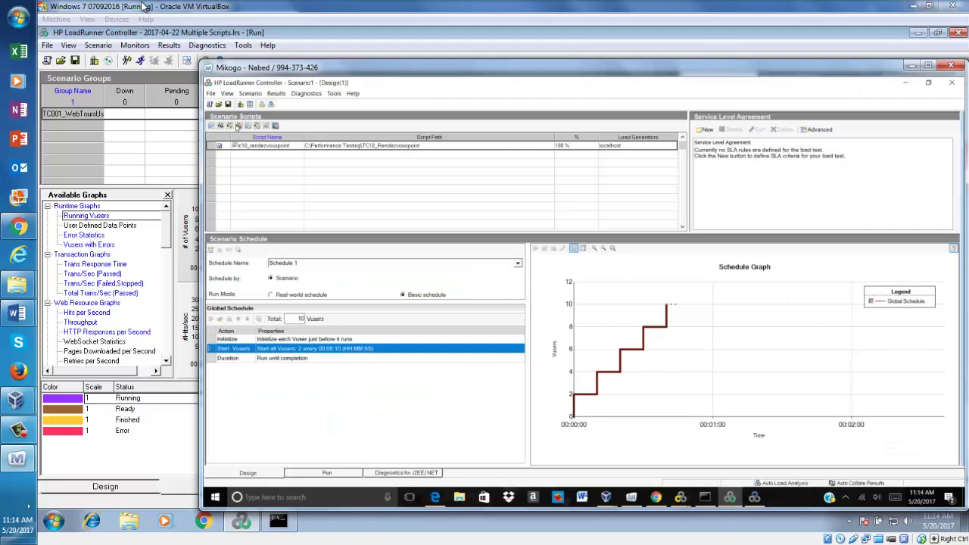
pyautogui.click(246, 104)
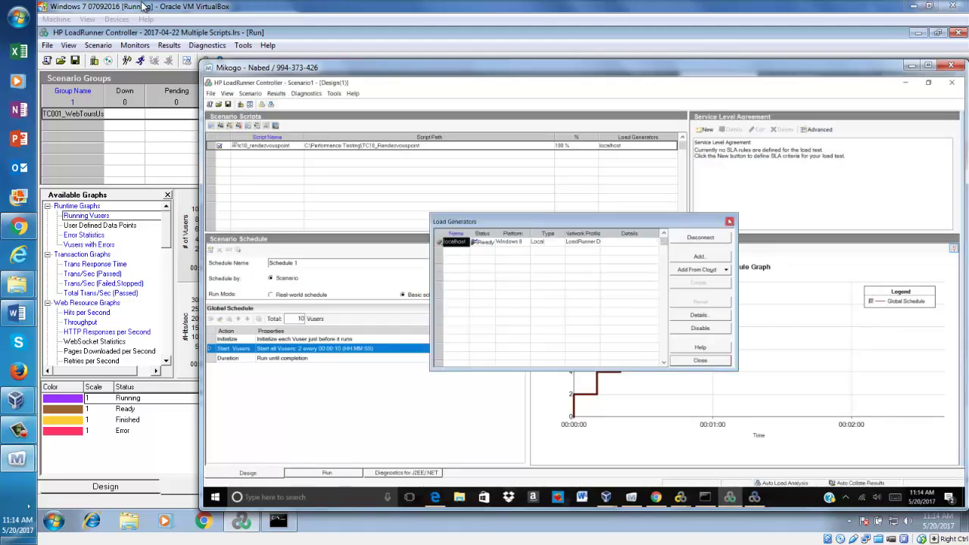
pyautogui.click(729, 221)
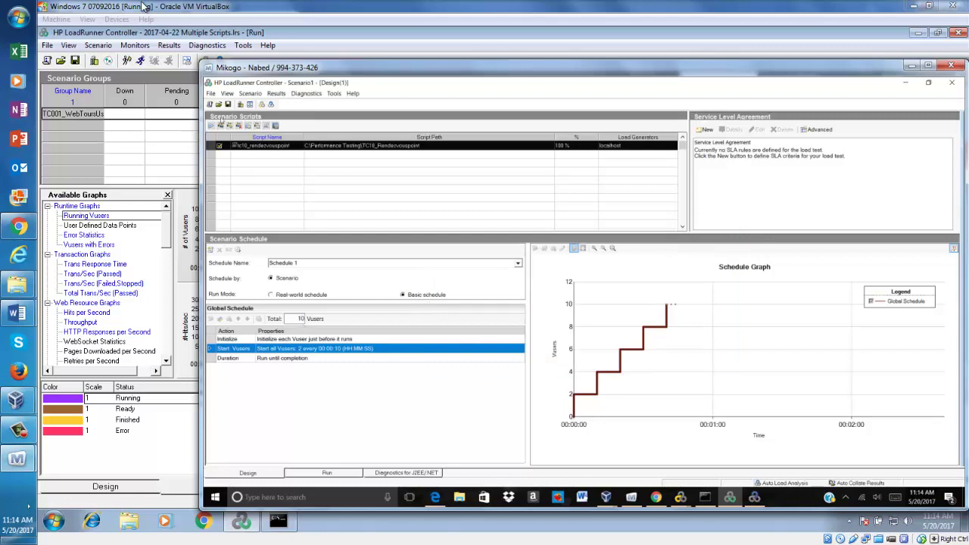
pyautogui.click(211, 125)
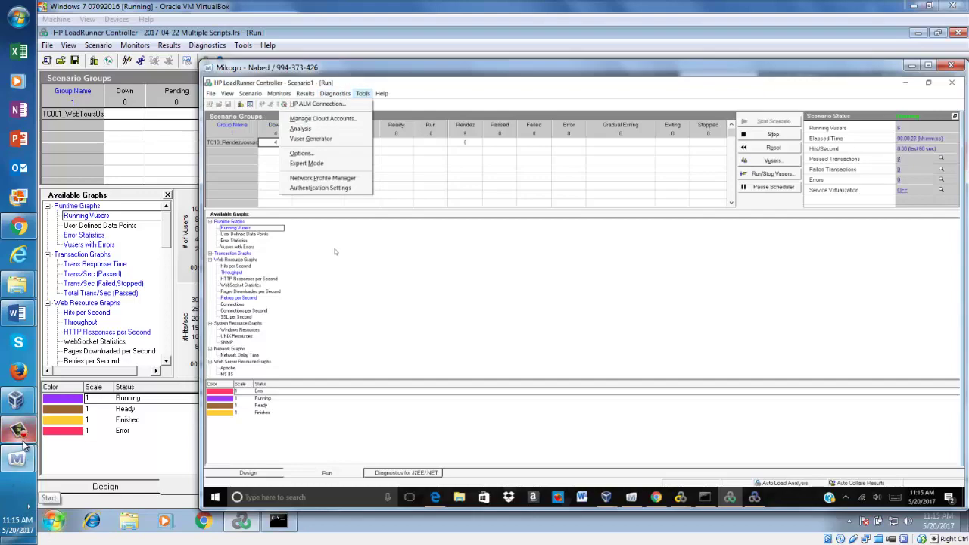
# Step: Switch to Mikogo and assign remote control of the presenter's screen to the first participant offered
pyautogui.moveTo(21, 458)
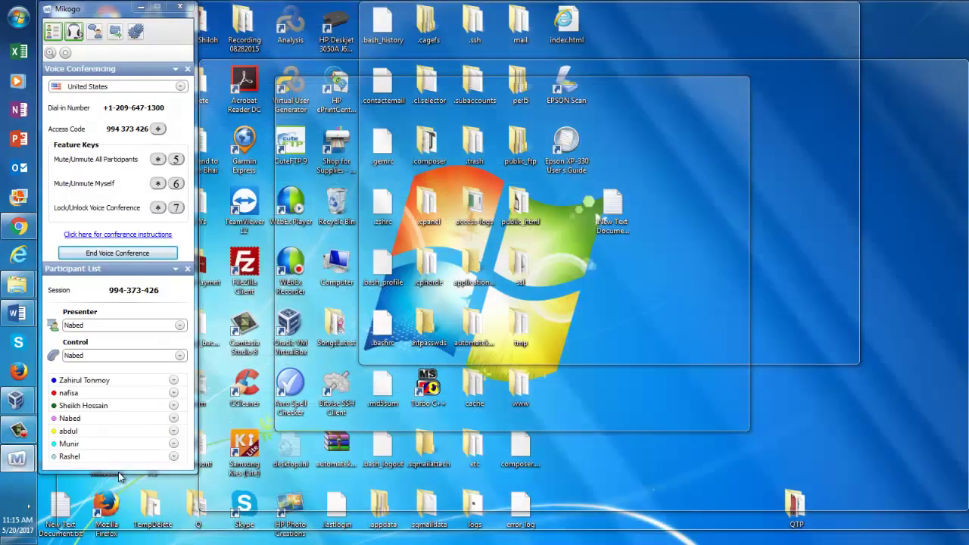
pyautogui.click(118, 474)
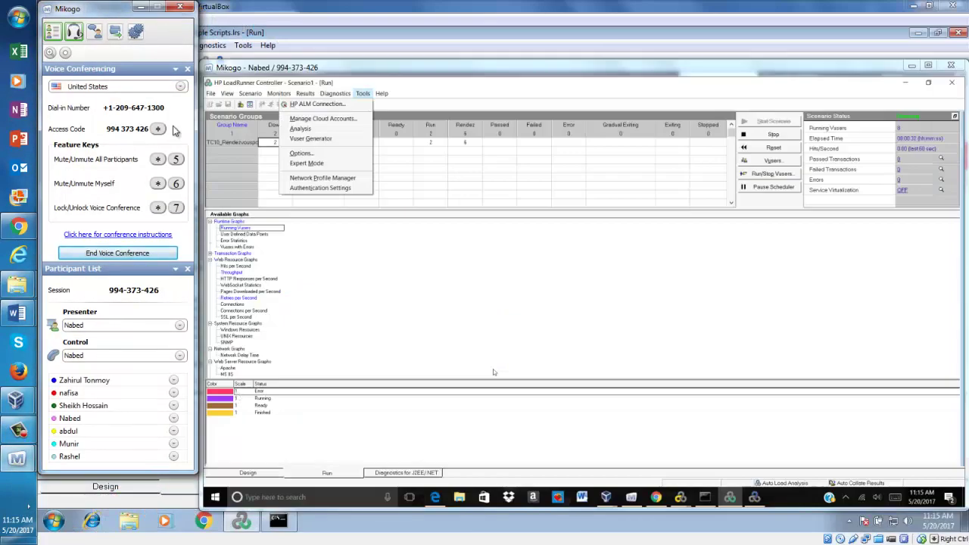
pyautogui.click(180, 326)
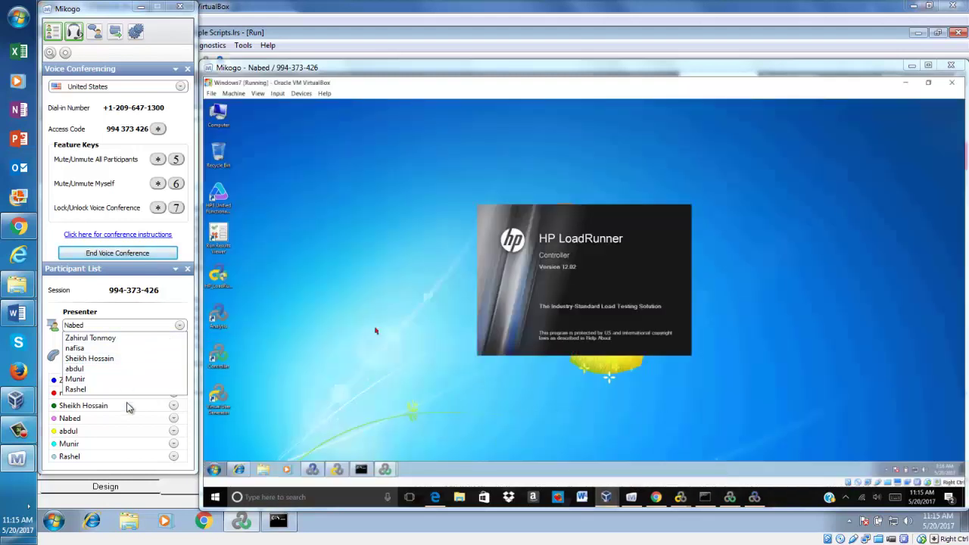
pyautogui.click(89, 383)
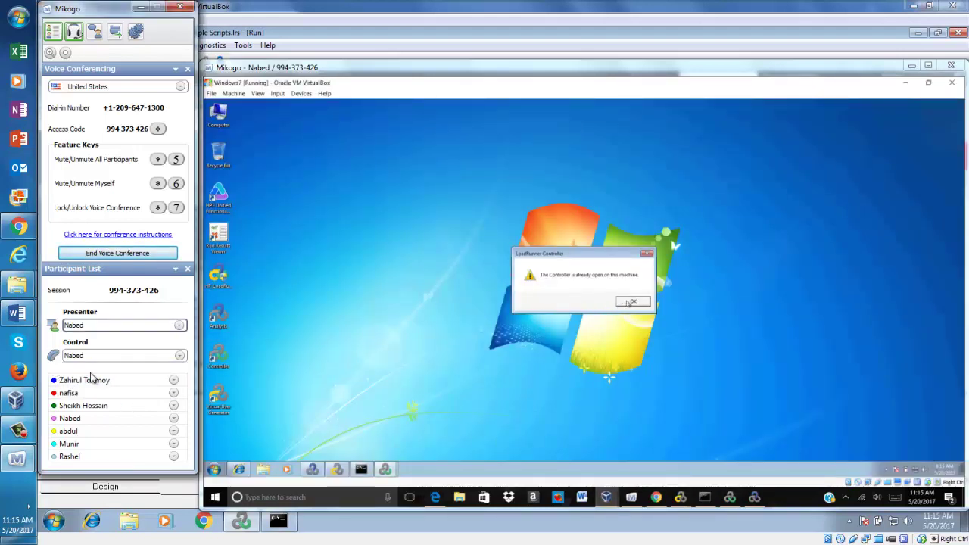
pyautogui.click(130, 356)
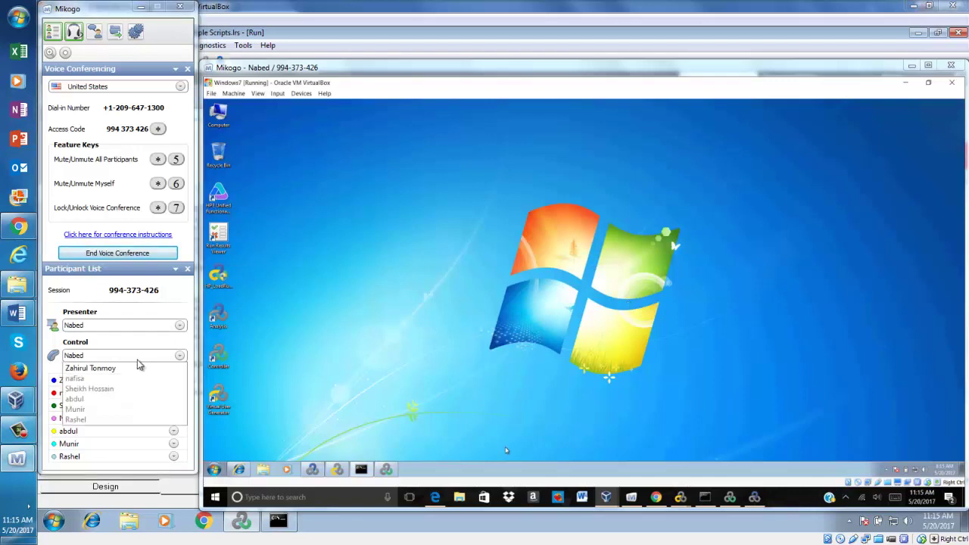
pyautogui.click(128, 370)
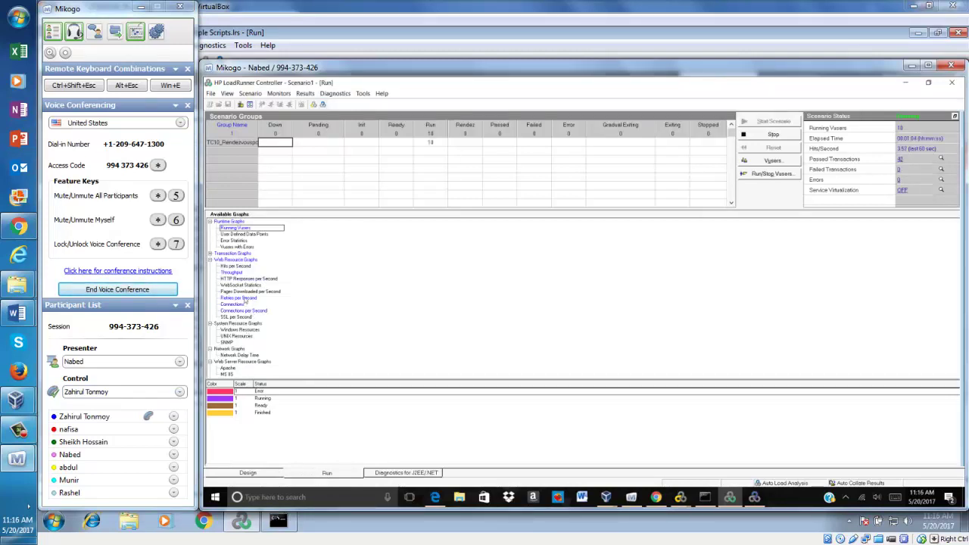
# Step: Select the Throughput graph in the shared Controller and open its configuration
pyautogui.click(231, 273)
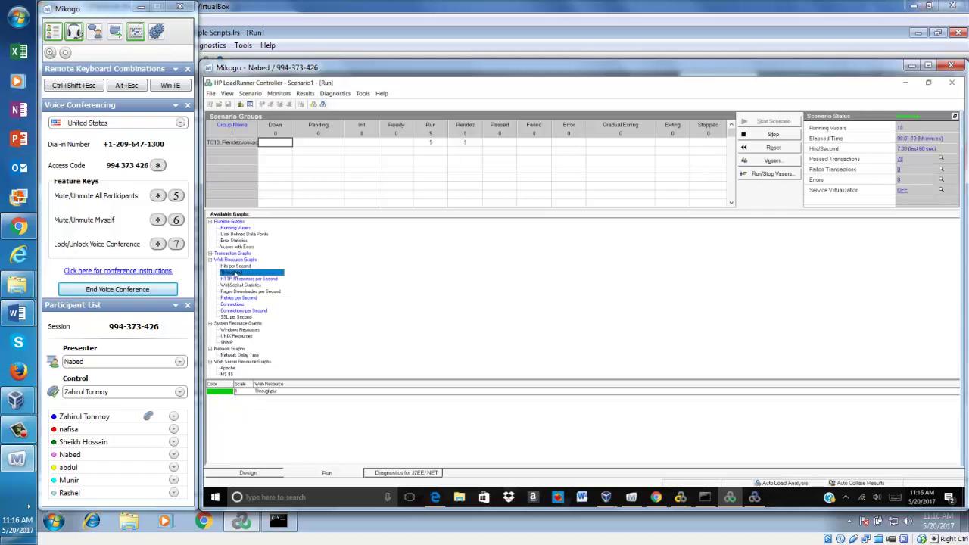
pyautogui.rightClick(233, 273)
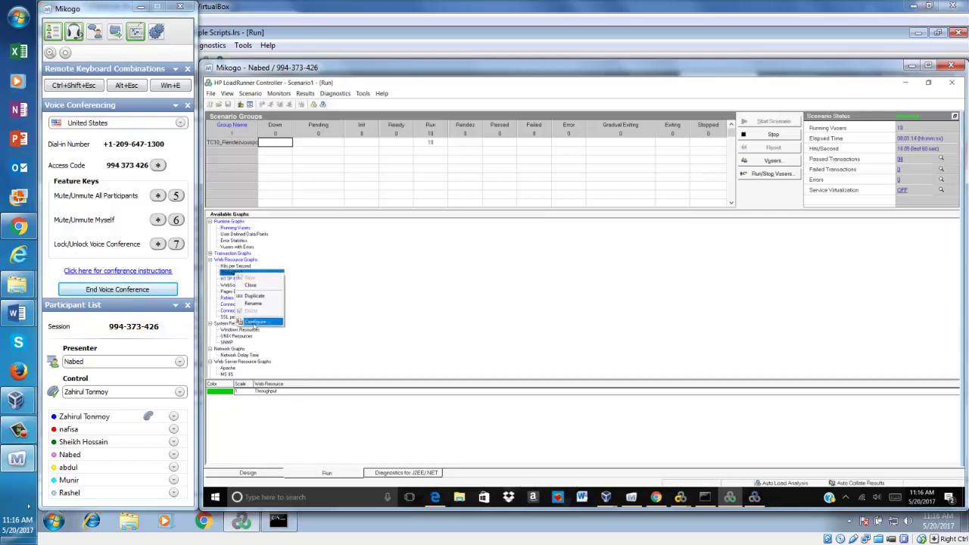
pyautogui.click(256, 324)
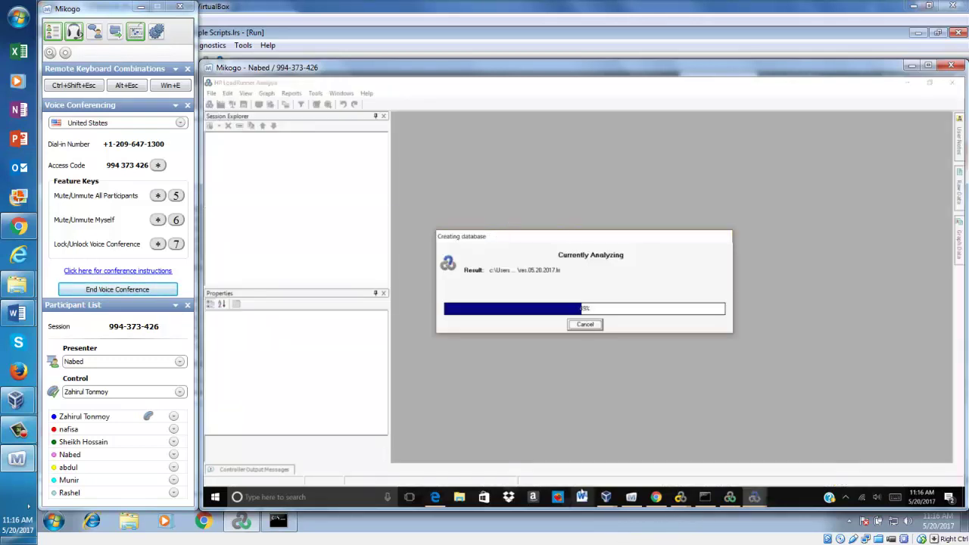
# Step: Close the LoadRunner Analysis session without saving it and return to Controller
pyautogui.click(723, 470)
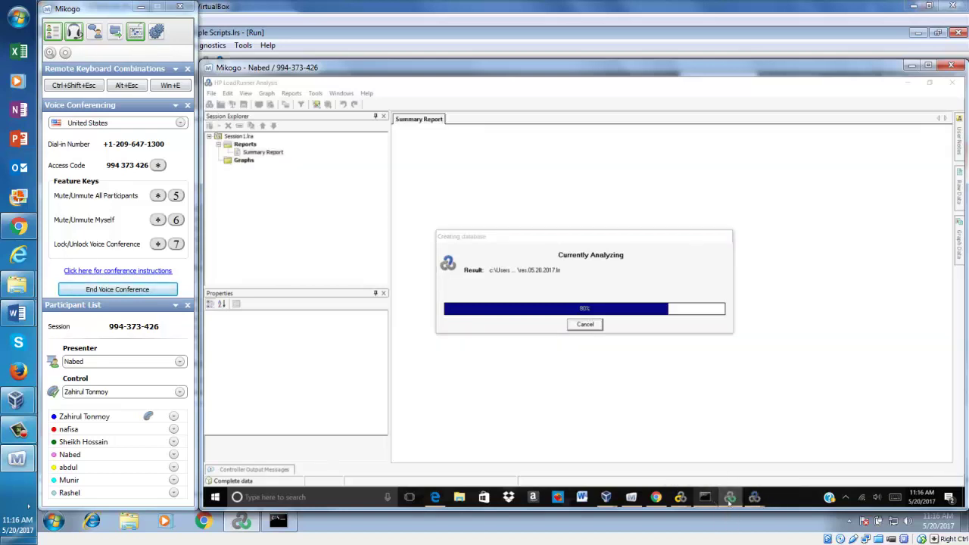
pyautogui.moveTo(730, 502)
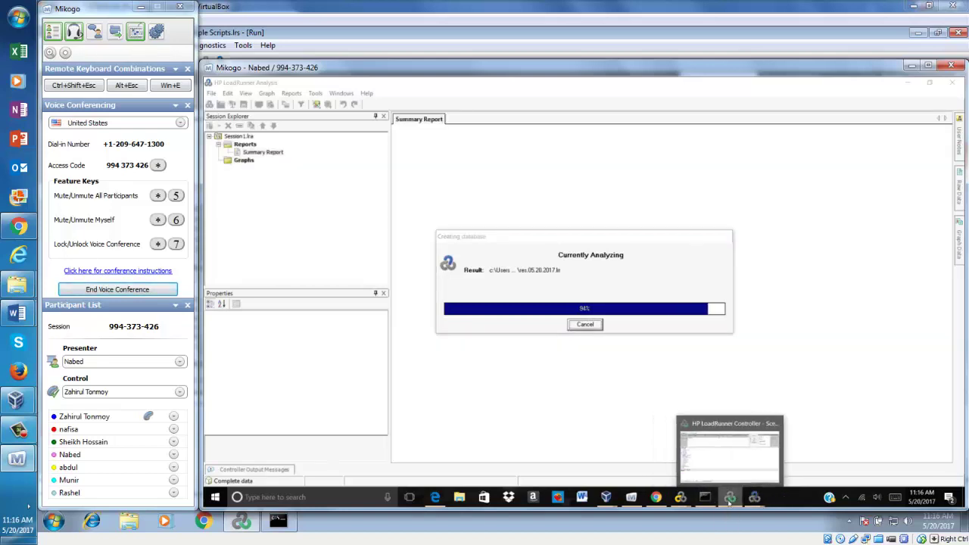
pyautogui.click(705, 447)
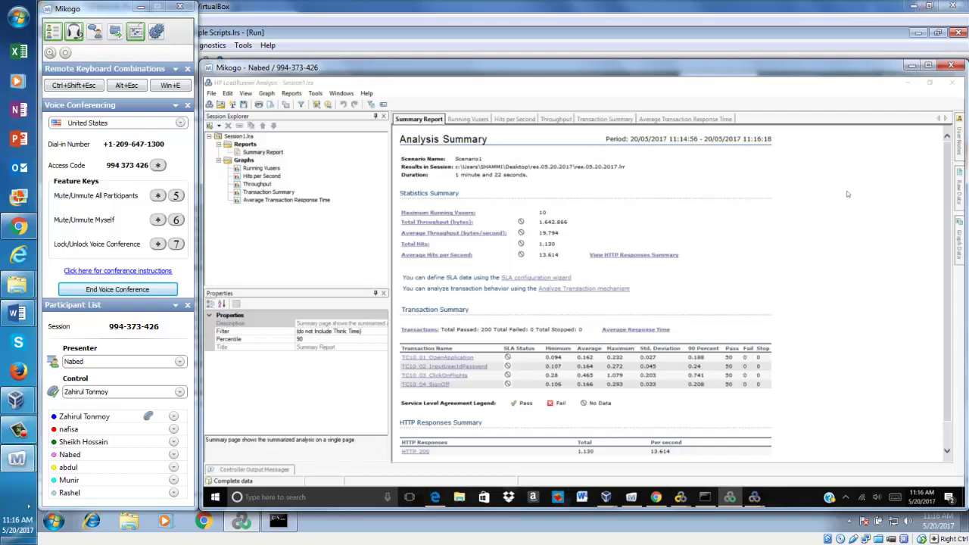
pyautogui.click(954, 86)
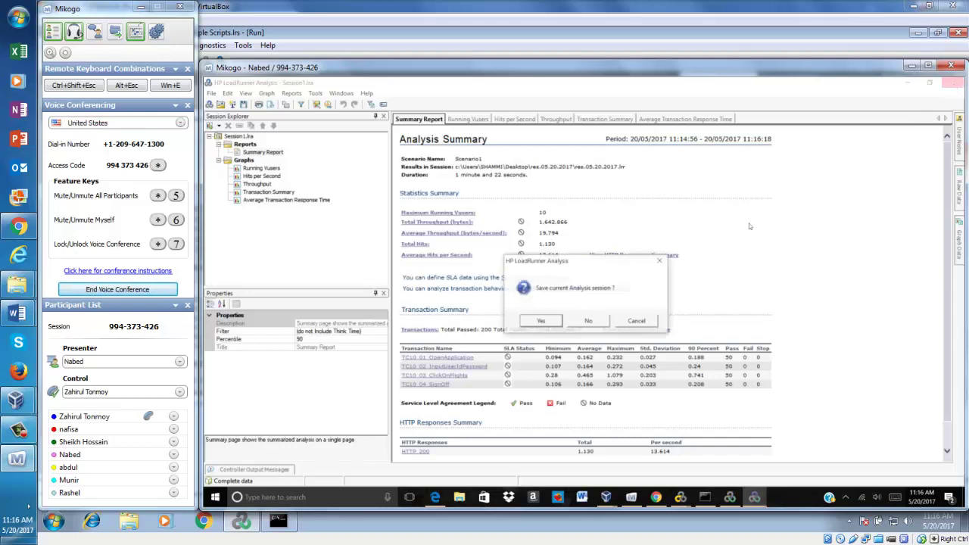
pyautogui.click(589, 322)
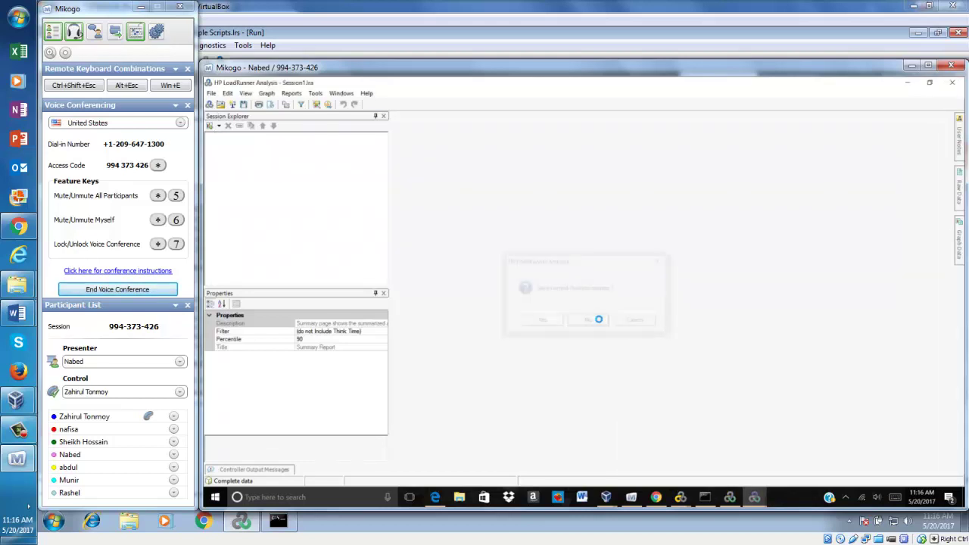
pyautogui.click(584, 400)
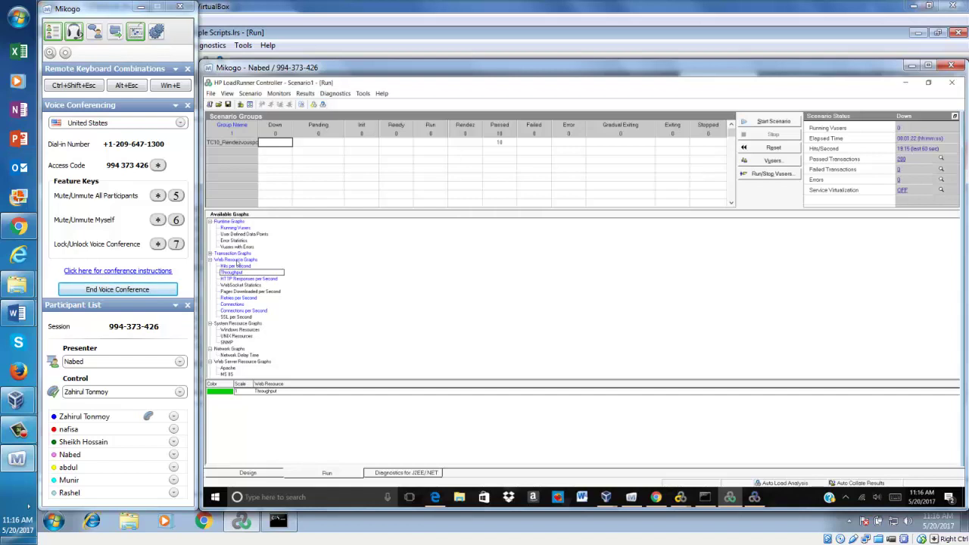
# Step: Expand the Transaction Graphs group in the available graphs and check its options
pyautogui.click(235, 260)
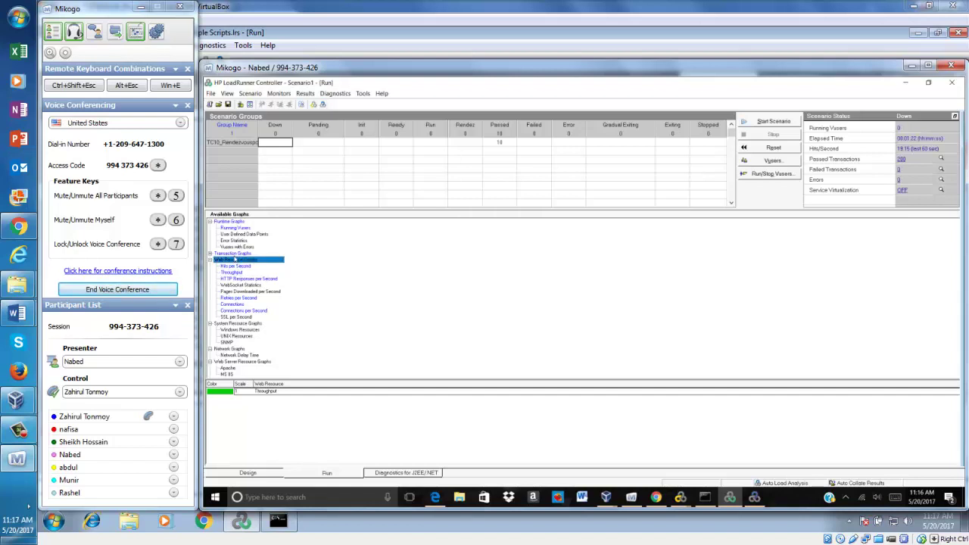
pyautogui.click(233, 253)
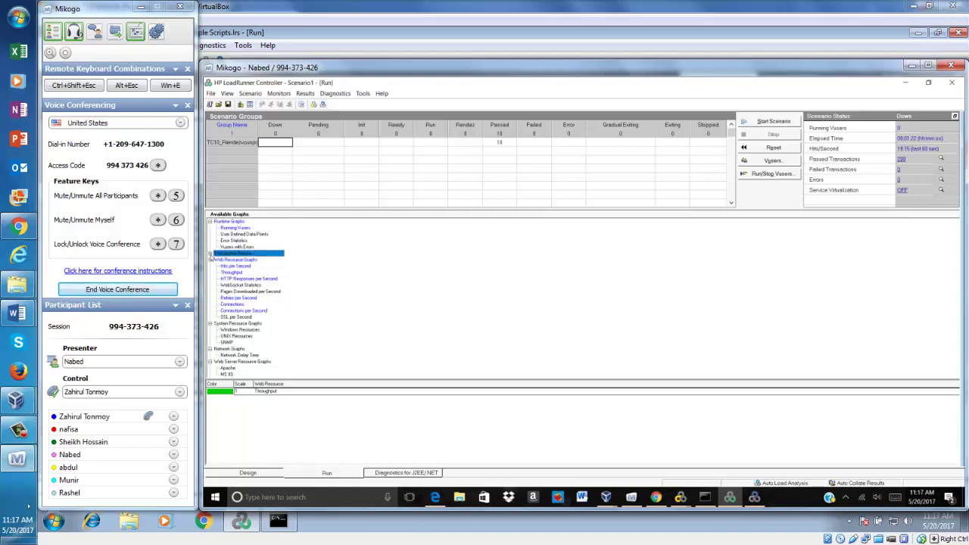
pyautogui.click(210, 254)
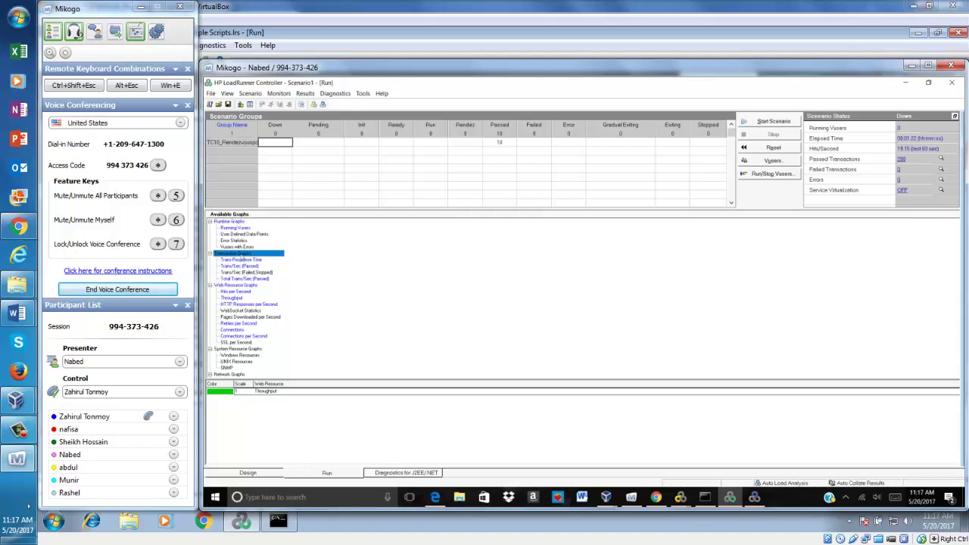
pyautogui.rightClick(241, 257)
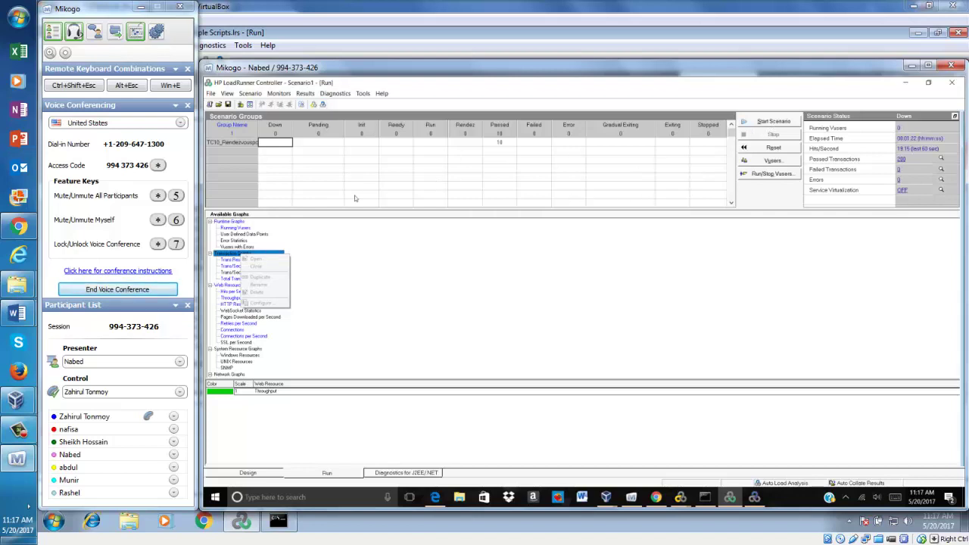
# Step: Set the number of iterations to 1 in the Run Logic run-time settings of the TC10_Rendezvouspoint script in the scenario design
pyautogui.click(248, 473)
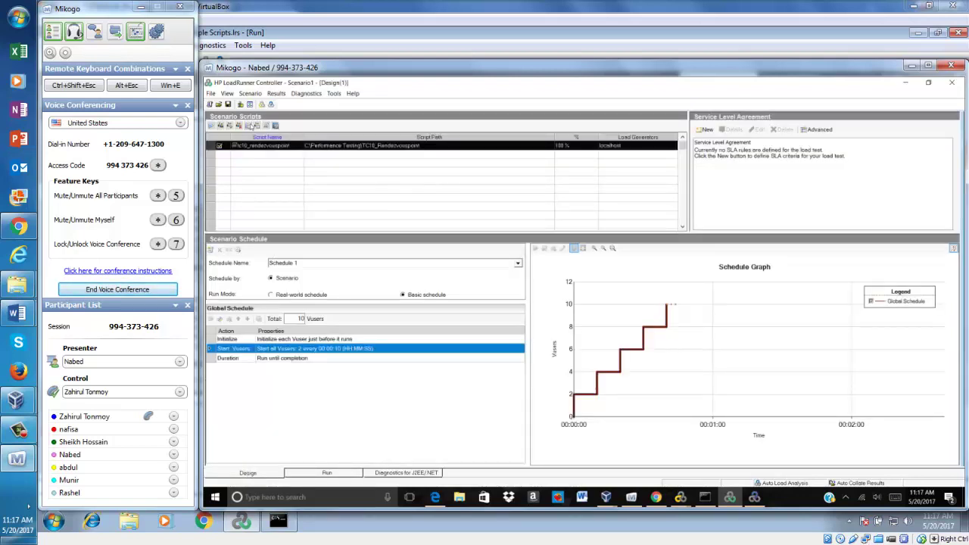
pyautogui.click(250, 126)
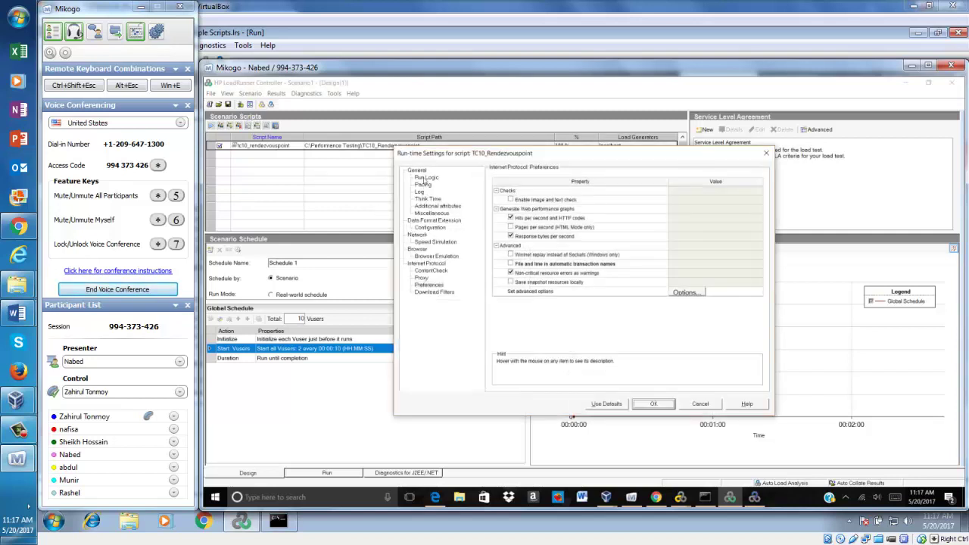
pyautogui.click(426, 178)
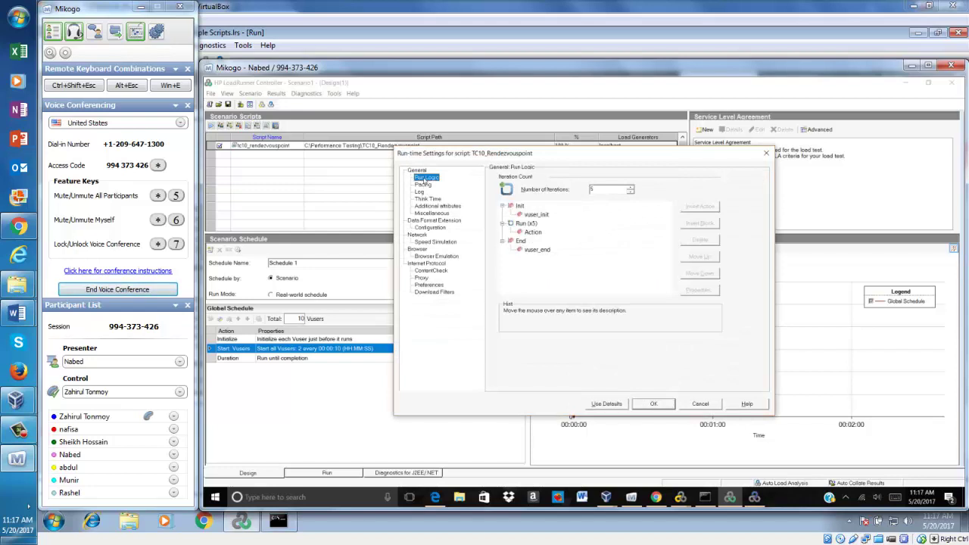
pyautogui.doubleClick(600, 191)
pyautogui.write('4')
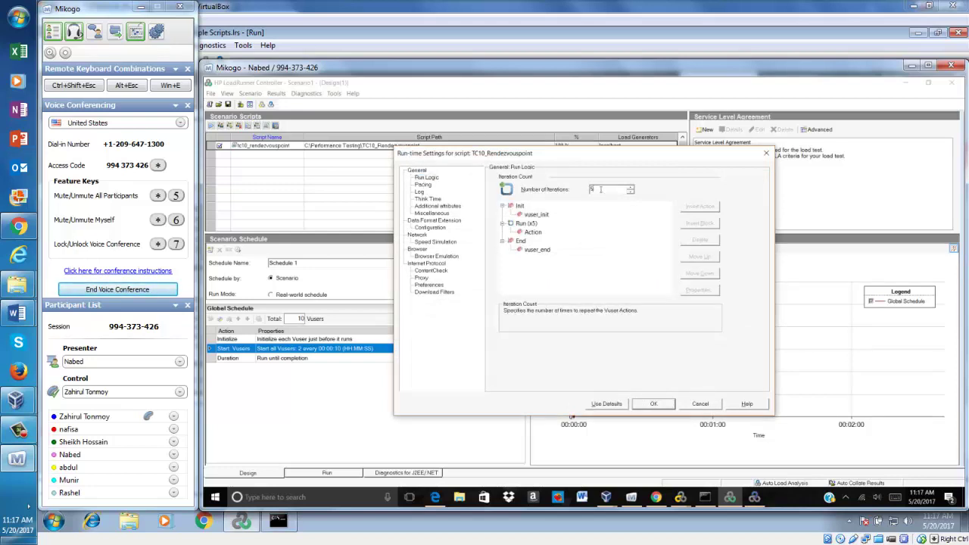
pyautogui.press('BackSpace')
pyautogui.write('1')
pyautogui.click(654, 406)
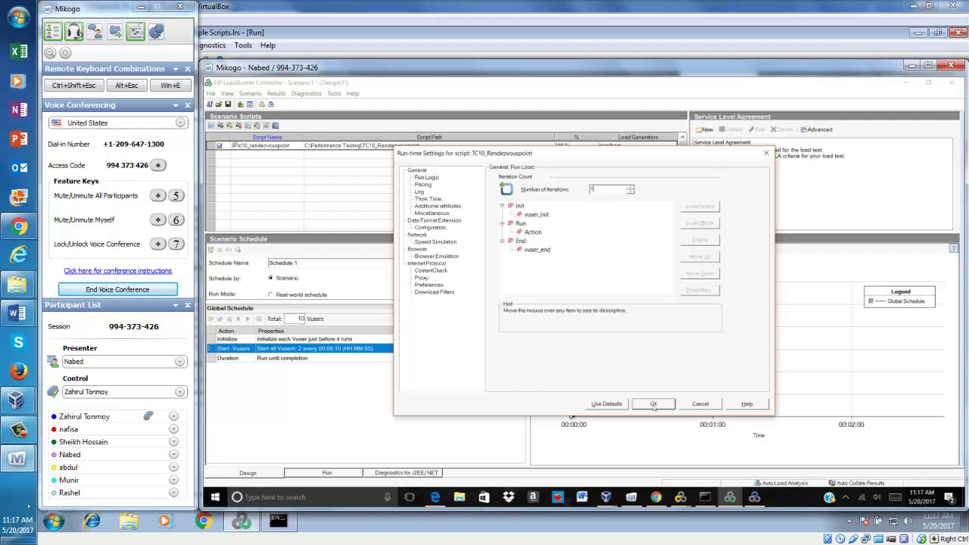
pyautogui.click(654, 404)
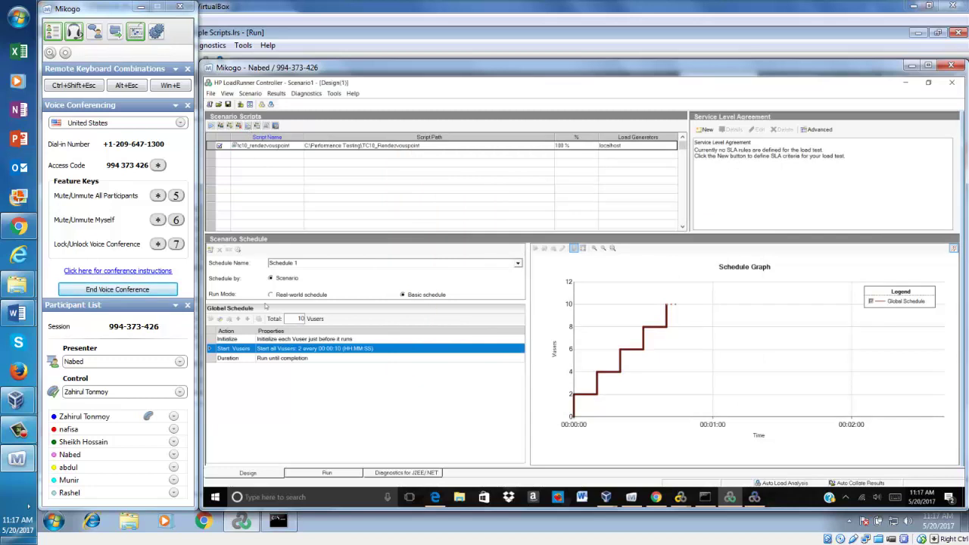
# Step: Set the Duration schedule action to run for 00:10:00 and apply the change
pyautogui.click(285, 361)
pyautogui.doubleClick(285, 361)
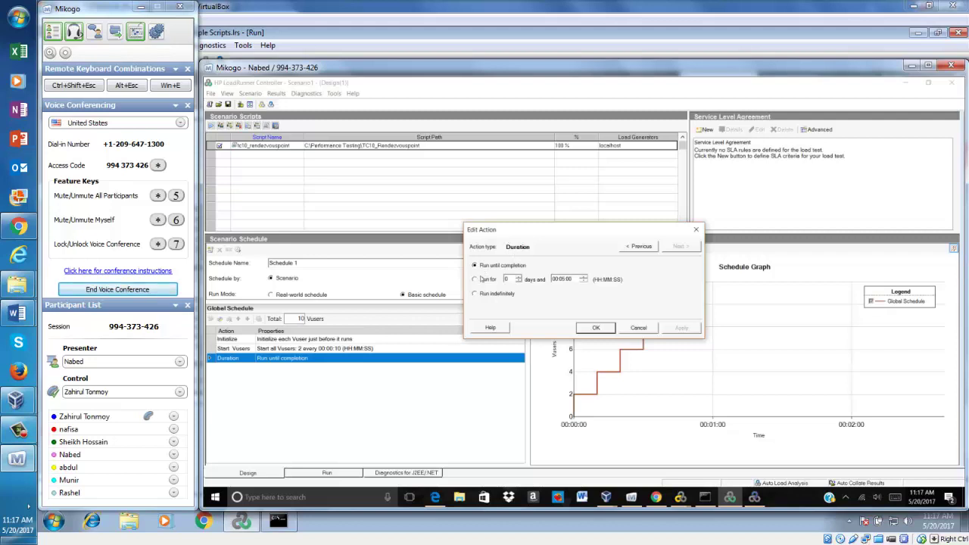
pyautogui.click(475, 280)
pyautogui.click(563, 282)
pyautogui.click(681, 329)
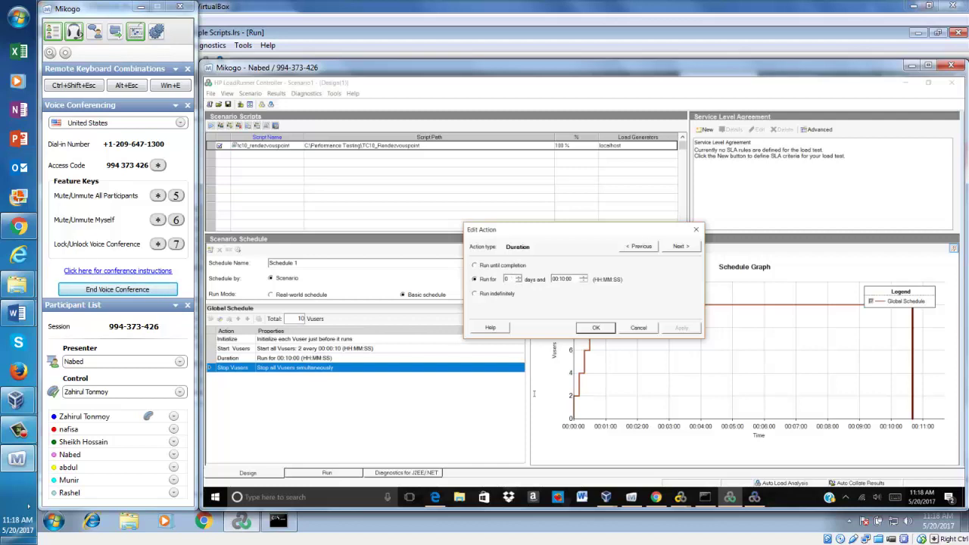
# Step: Confirm the edited schedule action and start the scenario run, overwriting the existing results directory
pyautogui.click(597, 328)
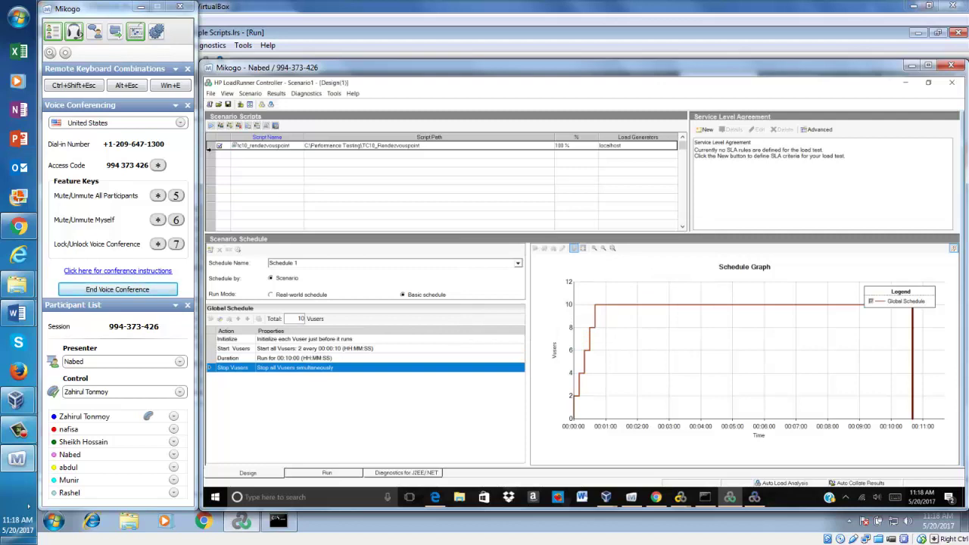
pyautogui.click(213, 145)
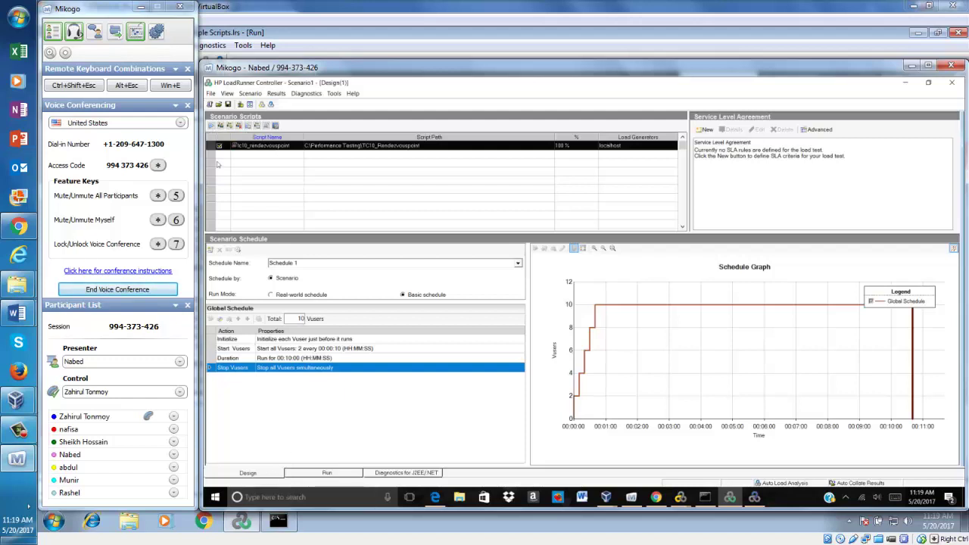
pyautogui.click(211, 128)
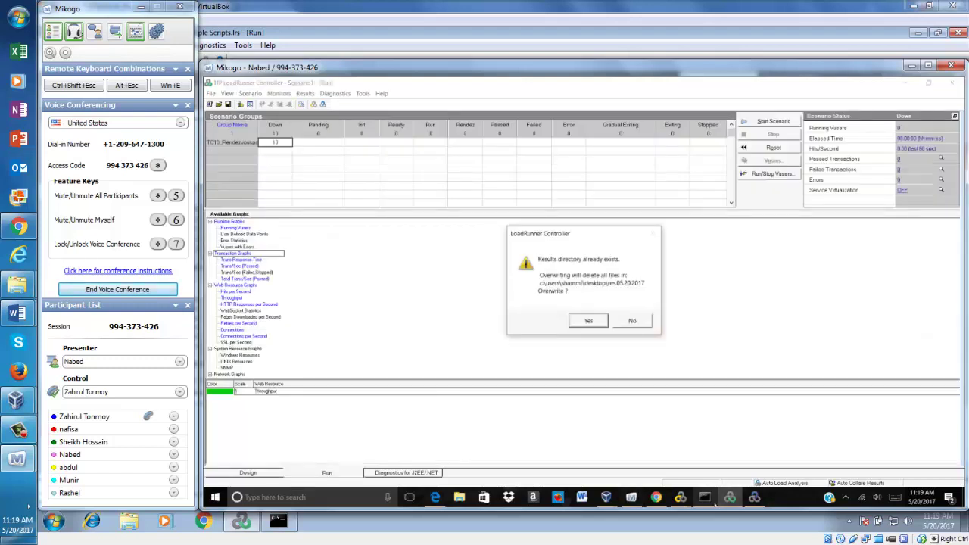
pyautogui.click(584, 324)
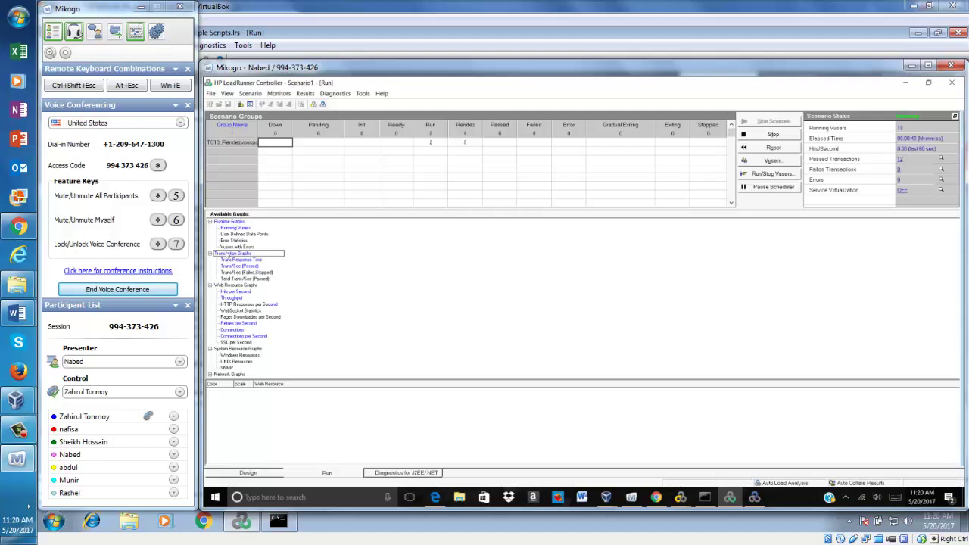
# Step: Open the configuration of the Trans Response Time graph and set its time to Clock Time
pyautogui.rightClick(227, 253)
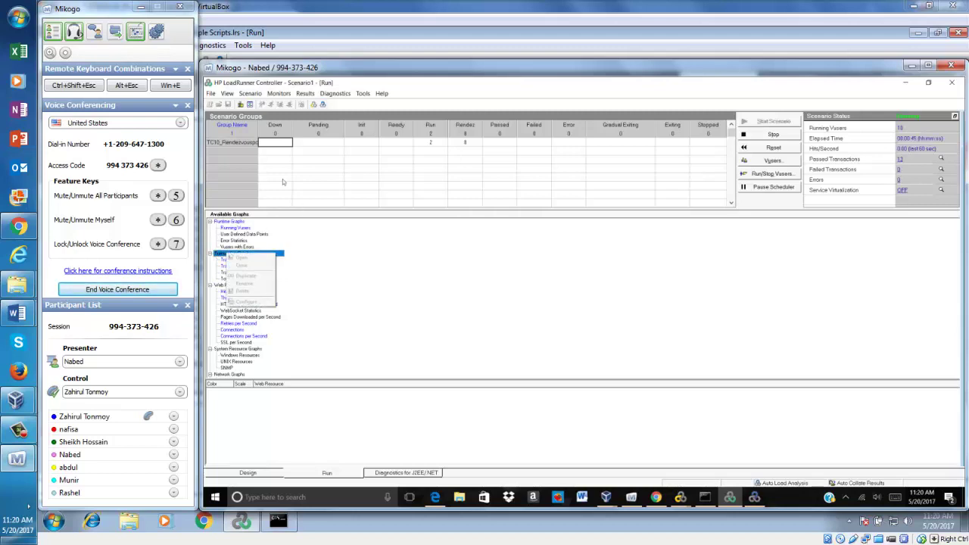
pyautogui.click(235, 142)
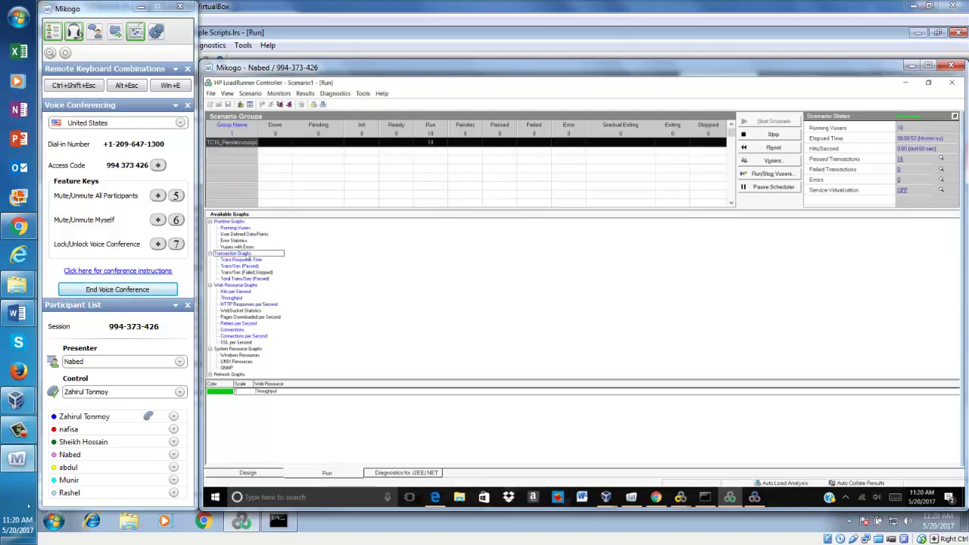
pyautogui.rightClick(247, 255)
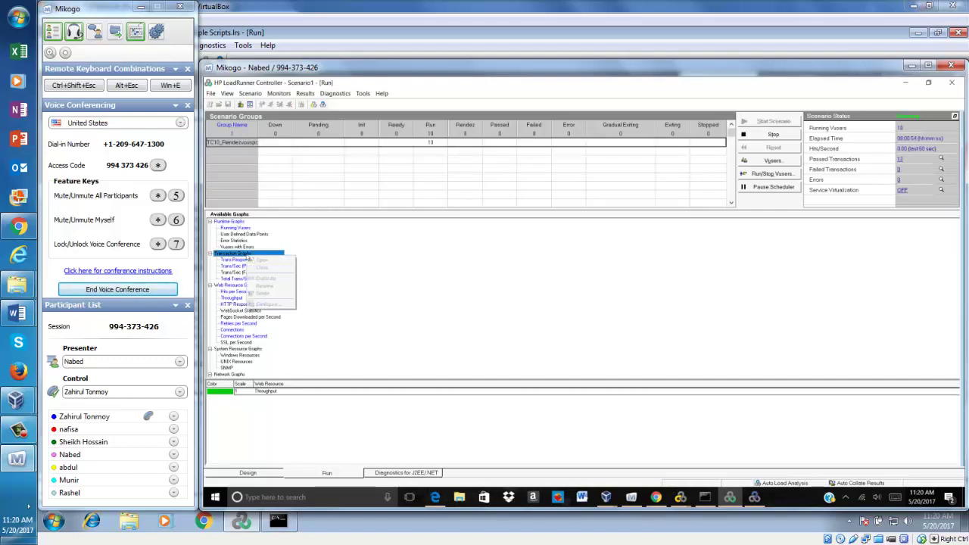
pyautogui.click(227, 260)
pyautogui.rightClick(228, 260)
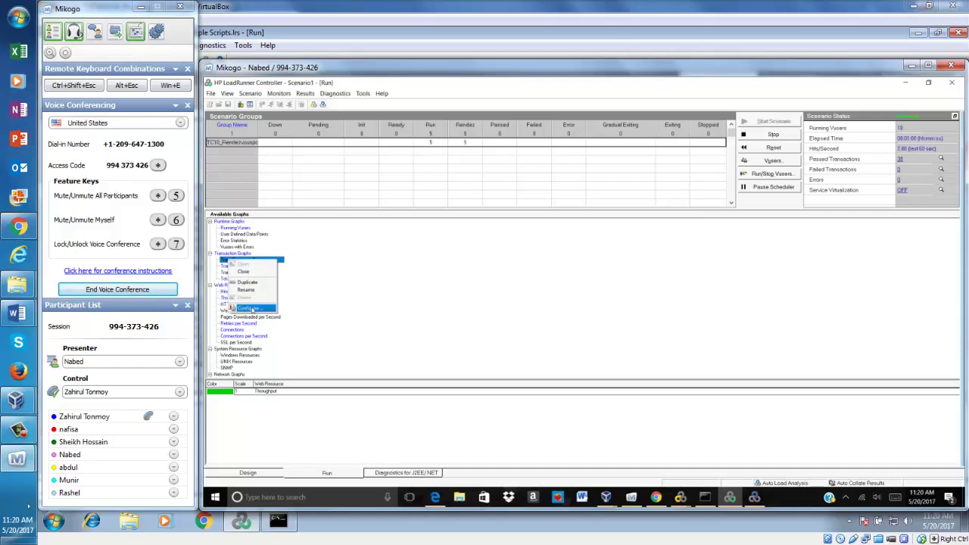
pyautogui.click(250, 309)
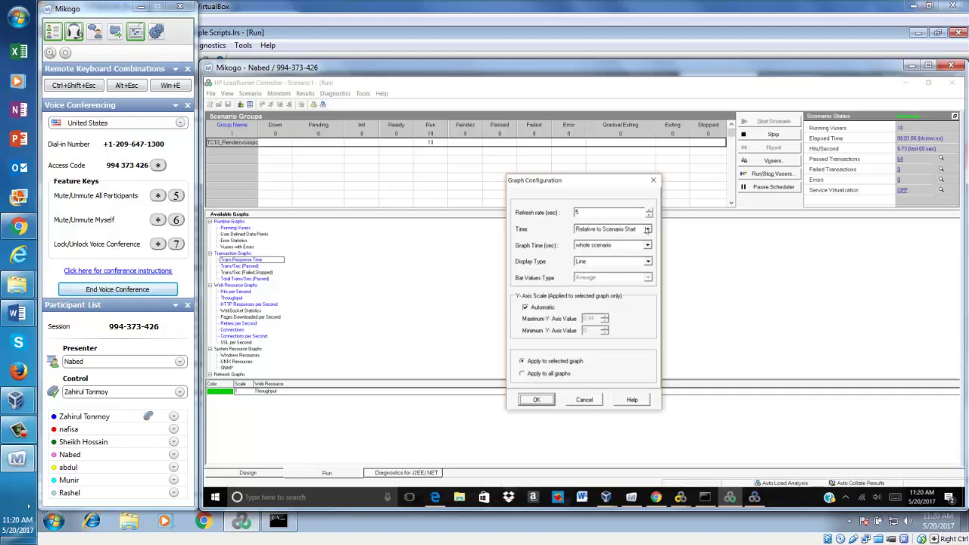
pyautogui.click(648, 229)
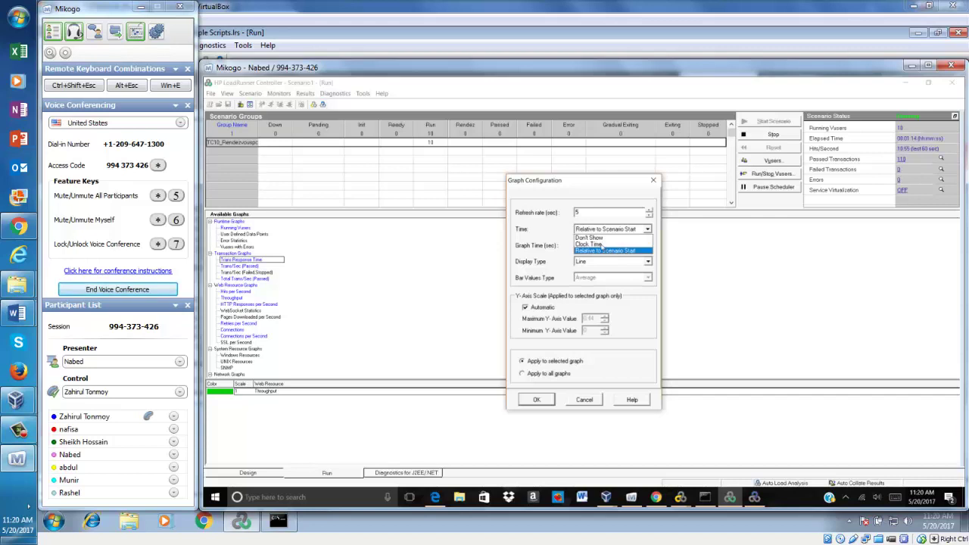
pyautogui.click(606, 244)
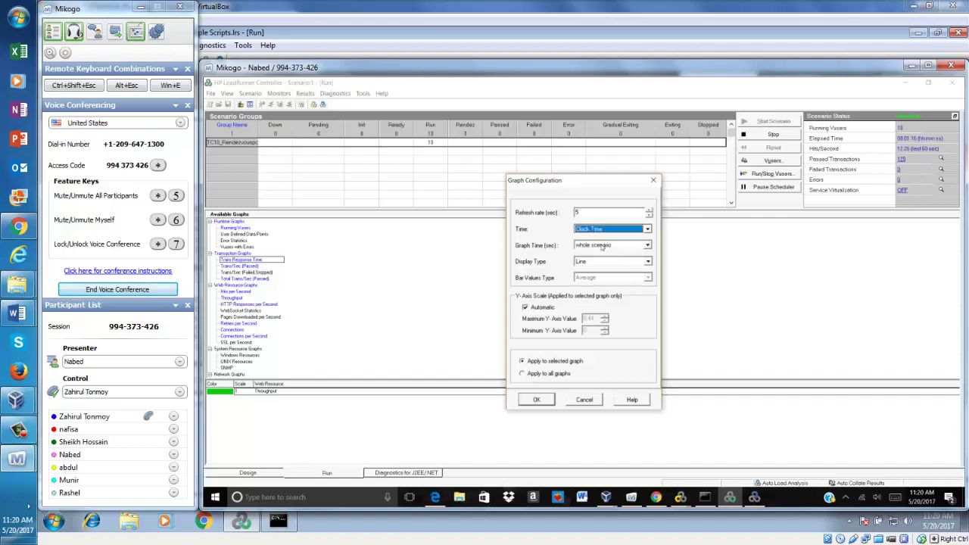
# Step: Keep whole scenario graph time and Line display, apply the configuration to all graphs, and display the Trans Response Time graph
pyautogui.click(607, 246)
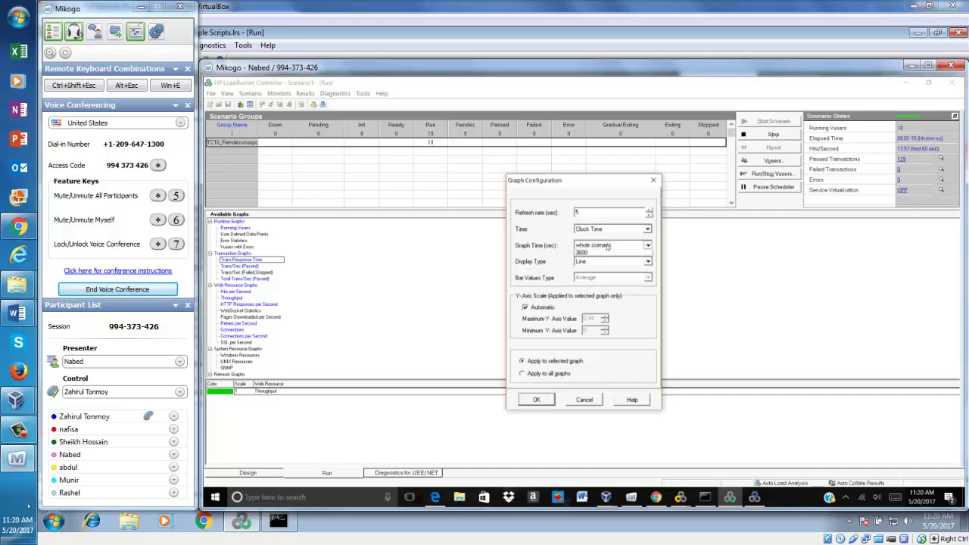
pyautogui.click(607, 246)
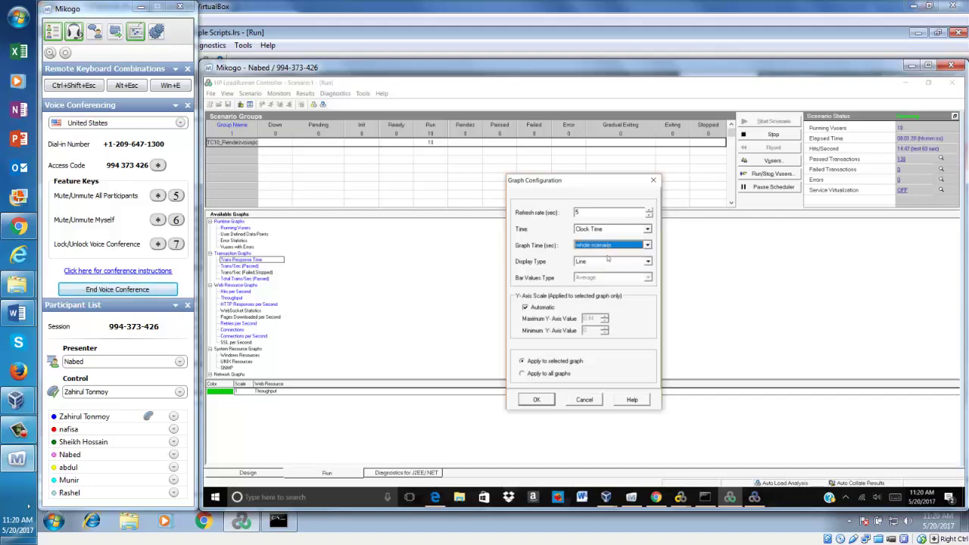
pyautogui.click(610, 262)
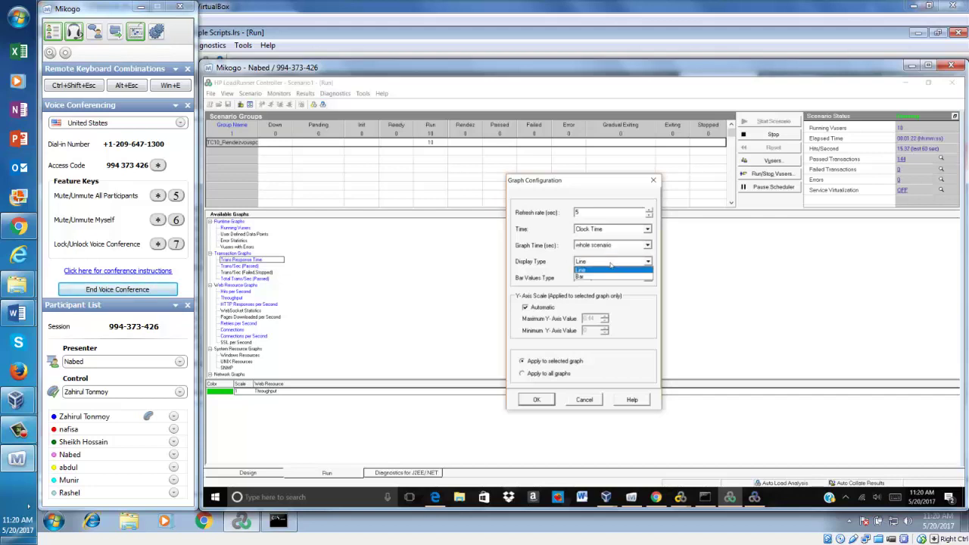
pyautogui.click(612, 269)
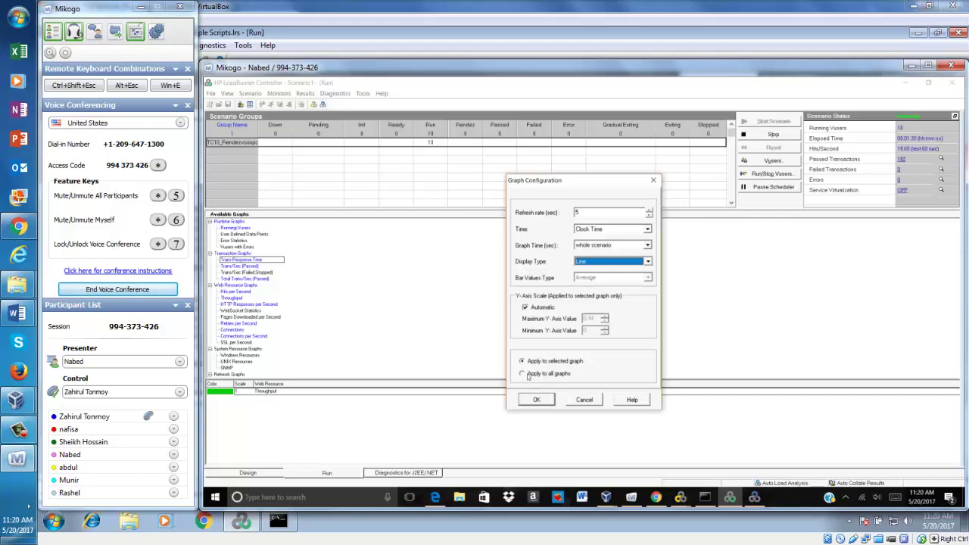
pyautogui.click(522, 374)
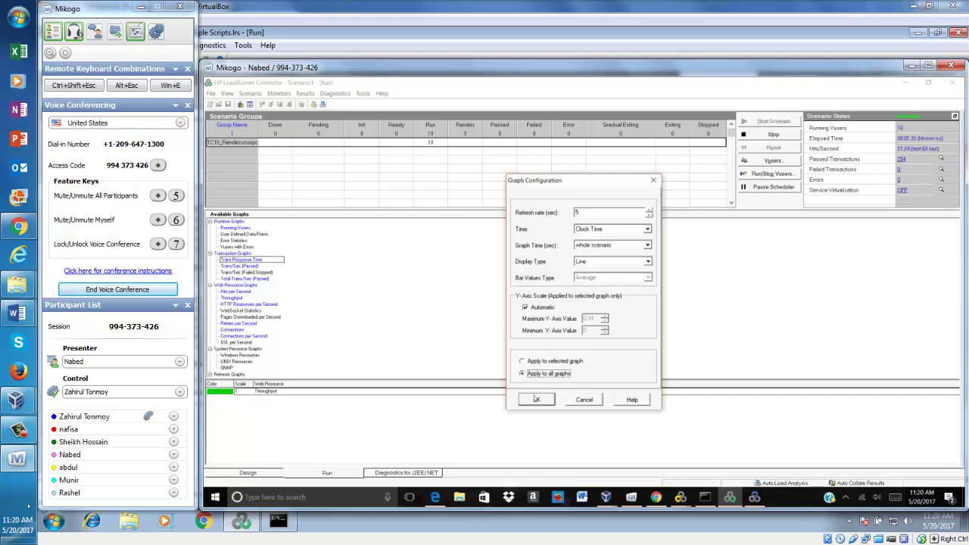
pyautogui.click(537, 400)
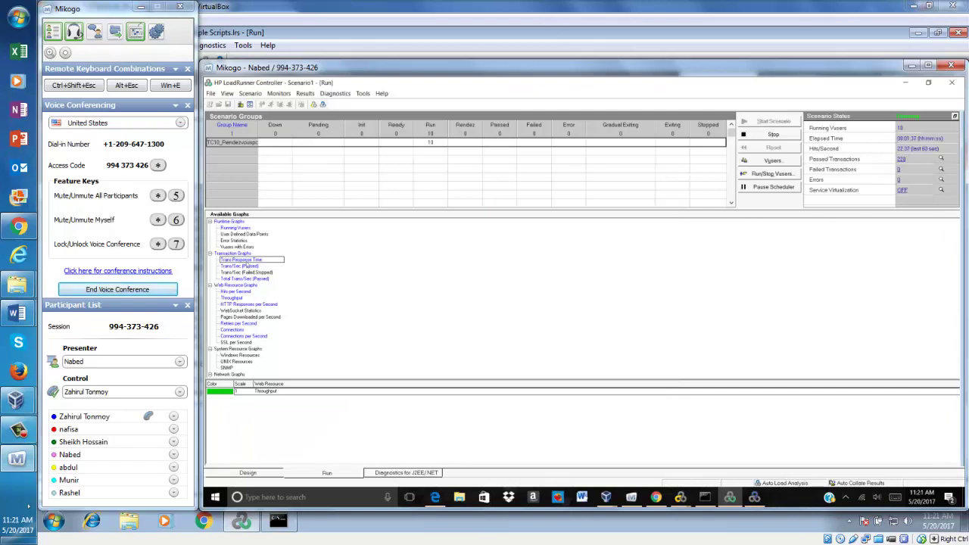
pyautogui.doubleClick(247, 261)
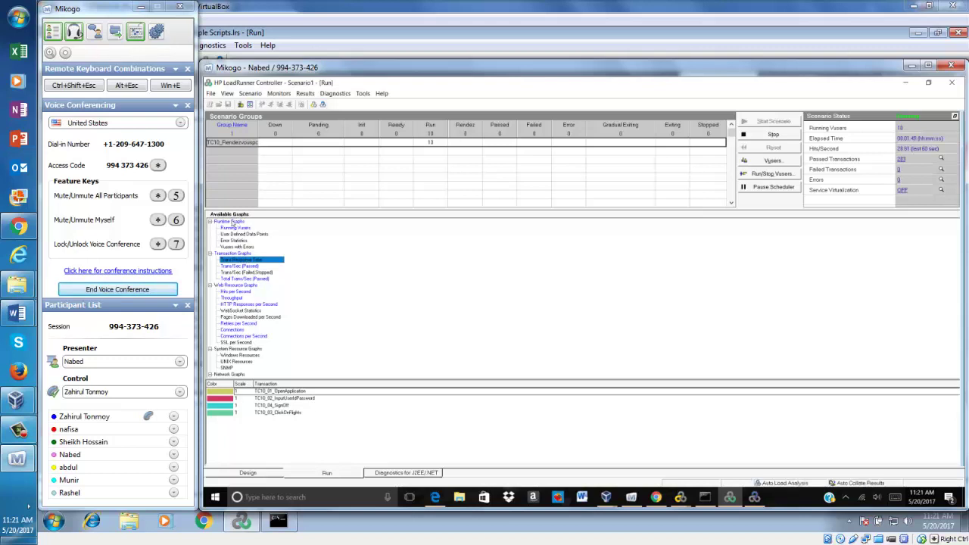
# Step: Configure the Running Vusers graph with Clock Time and an adjusted refresh rate, and display that graph
pyautogui.rightClick(232, 222)
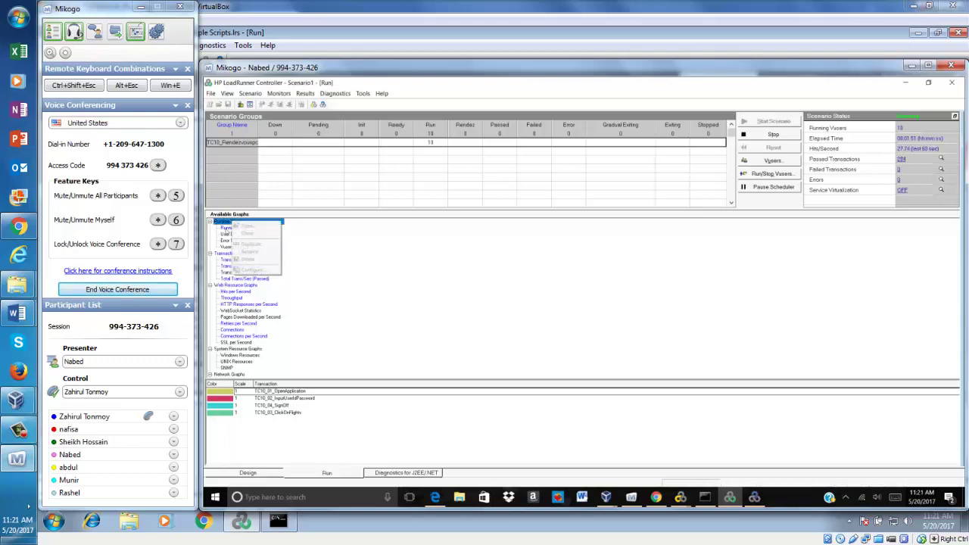
pyautogui.click(225, 229)
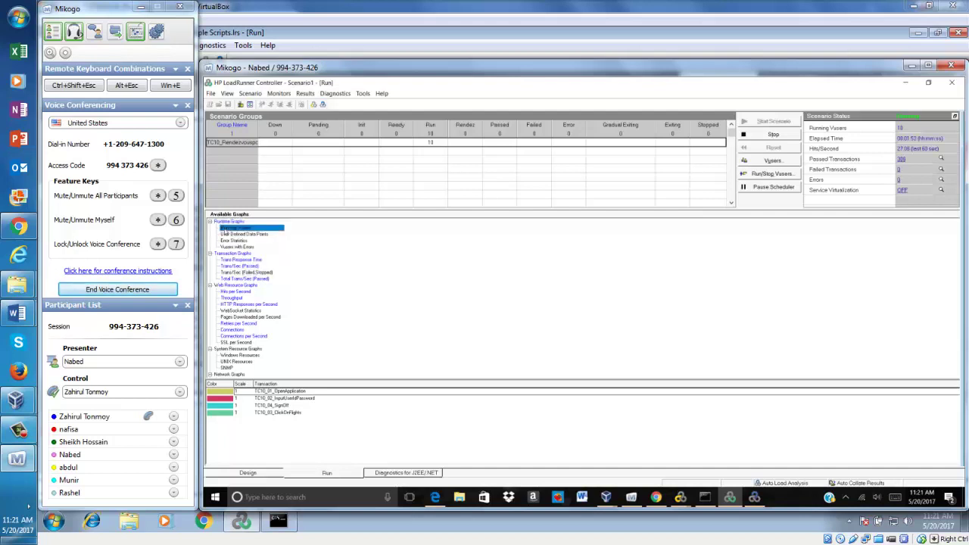
pyautogui.rightClick(225, 229)
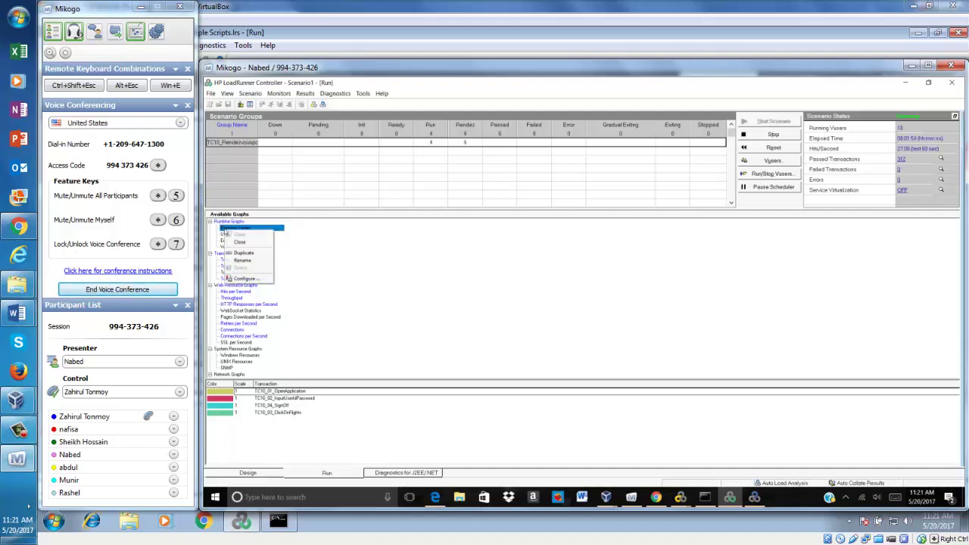
pyautogui.click(250, 278)
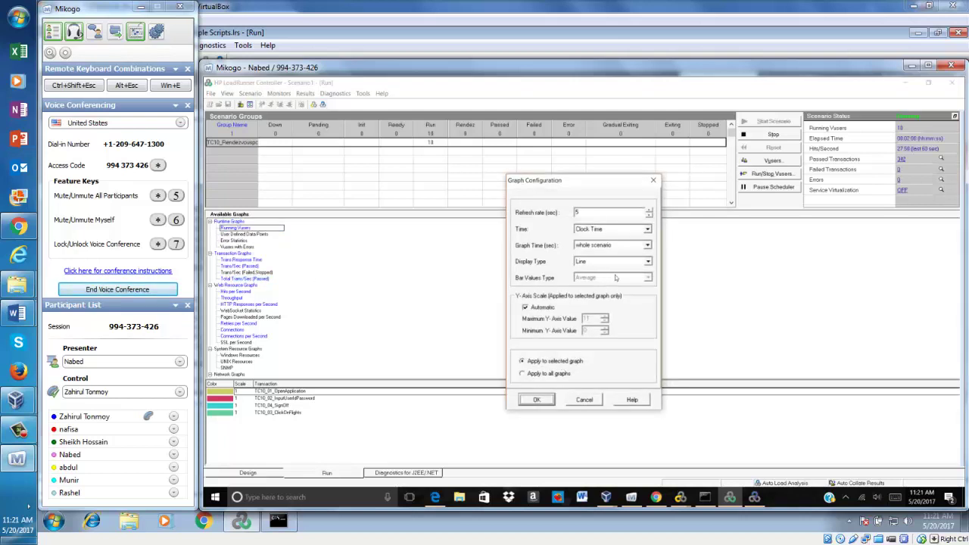
pyautogui.click(633, 229)
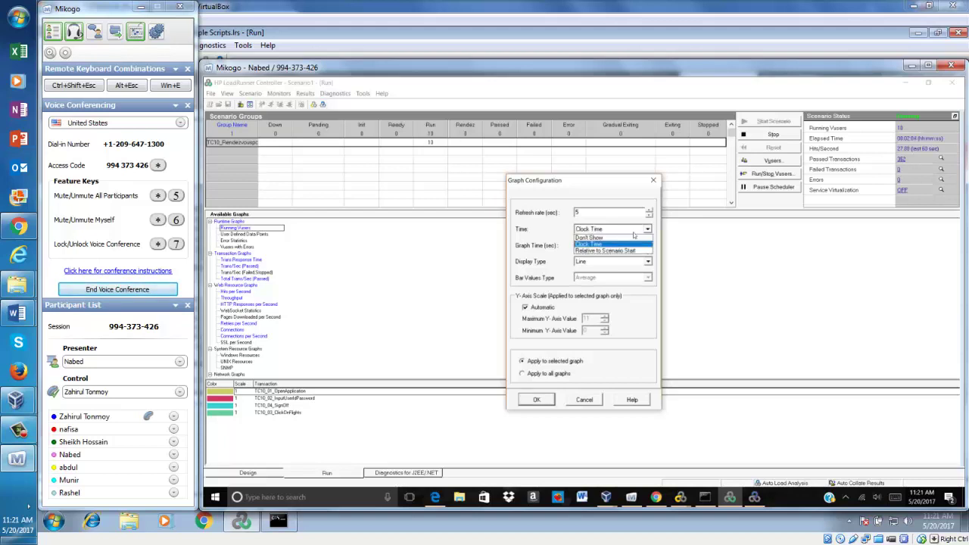
pyautogui.click(634, 243)
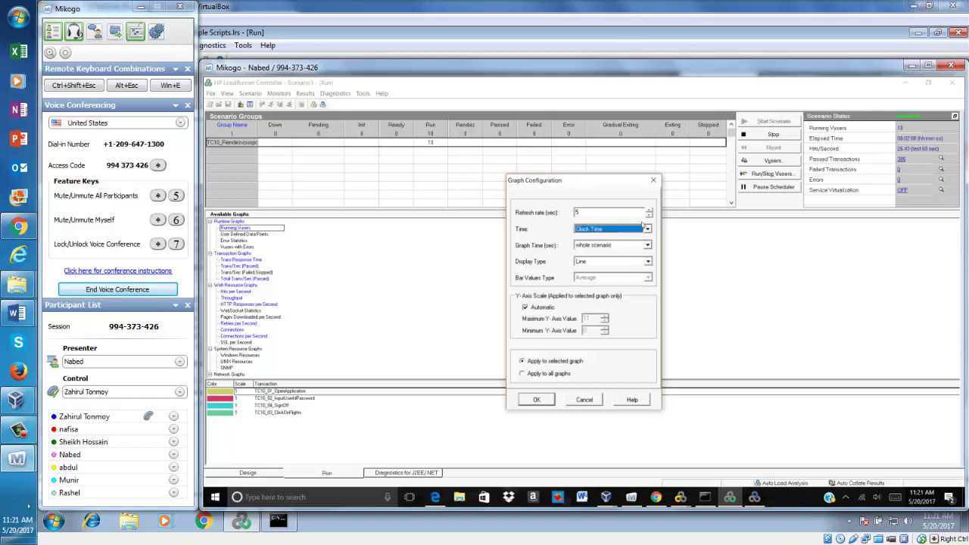
pyautogui.click(649, 216)
pyautogui.click(649, 217)
pyautogui.click(537, 400)
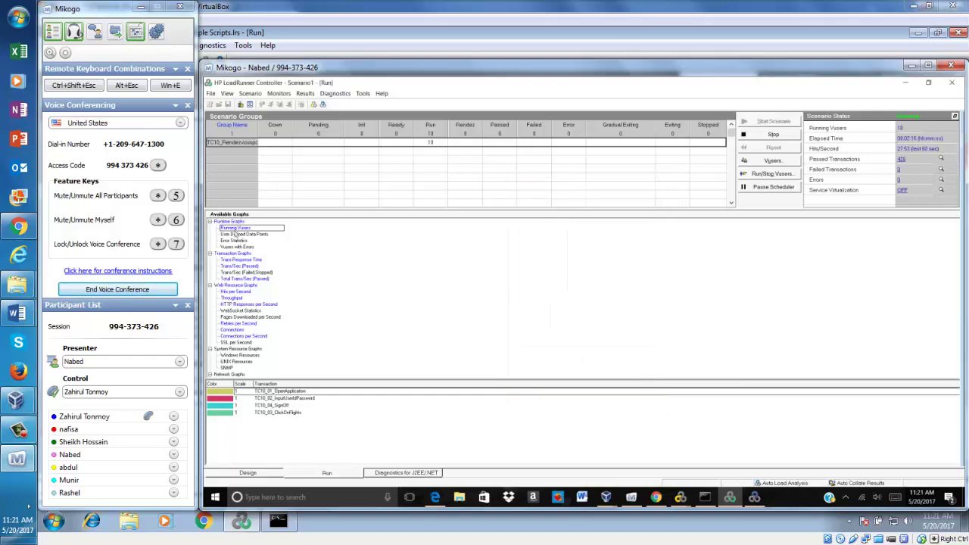
pyautogui.doubleClick(235, 228)
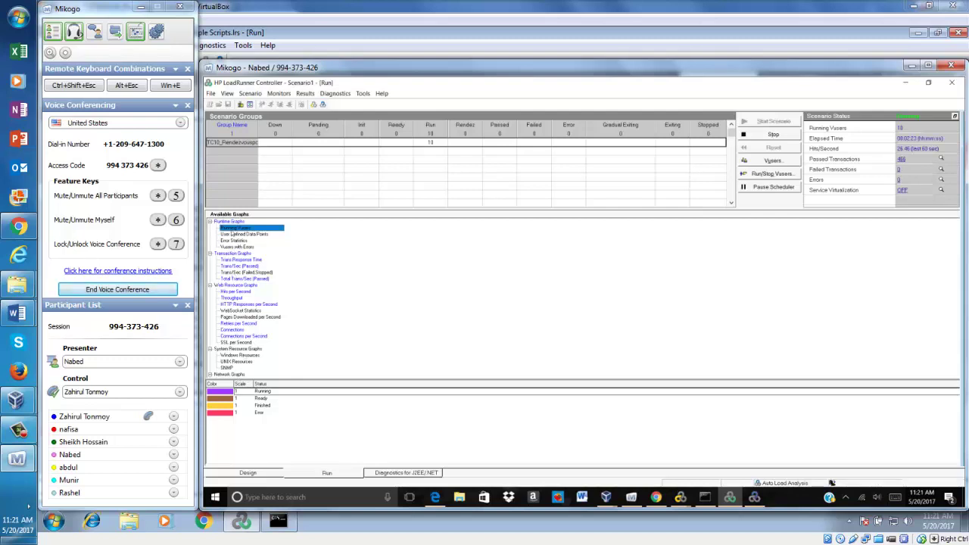
pyautogui.rightClick(232, 230)
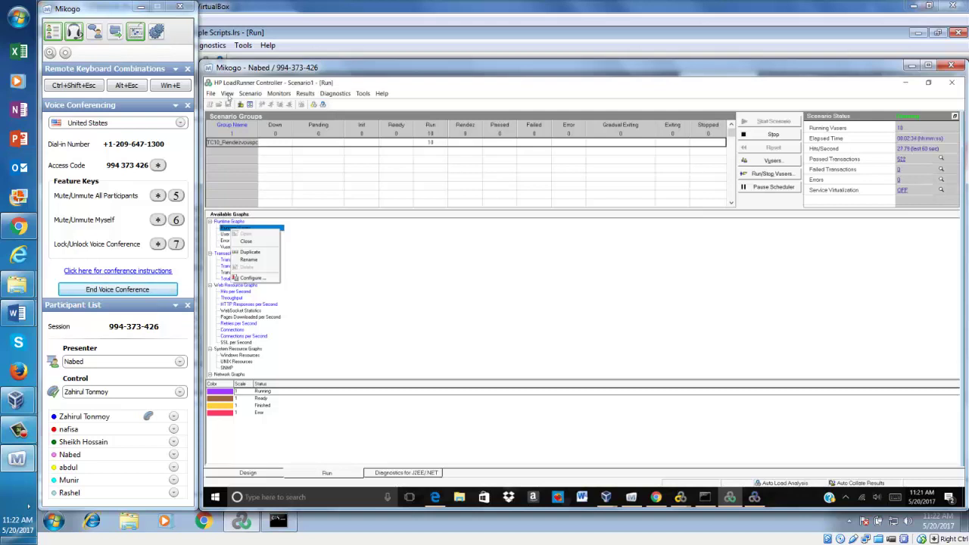
pyautogui.click(227, 96)
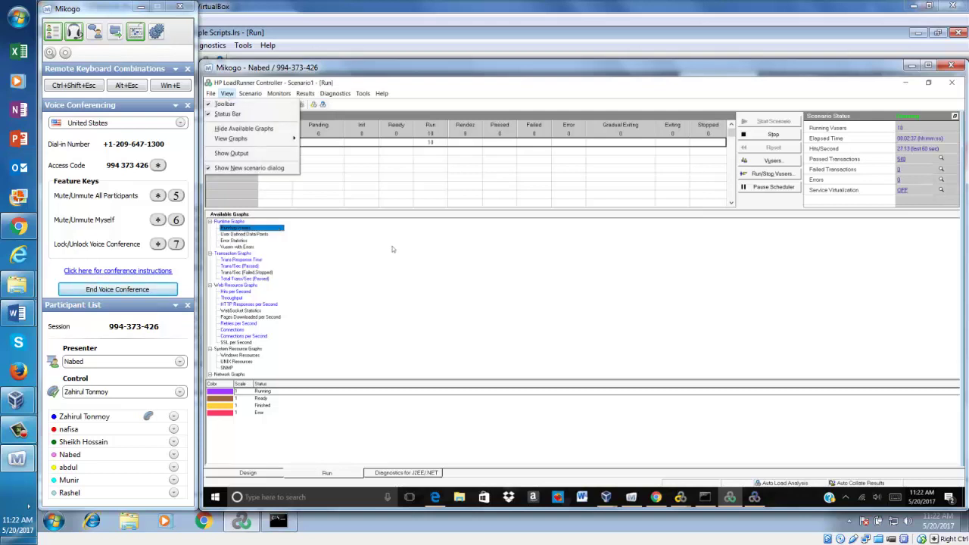
pyautogui.rightClick(599, 271)
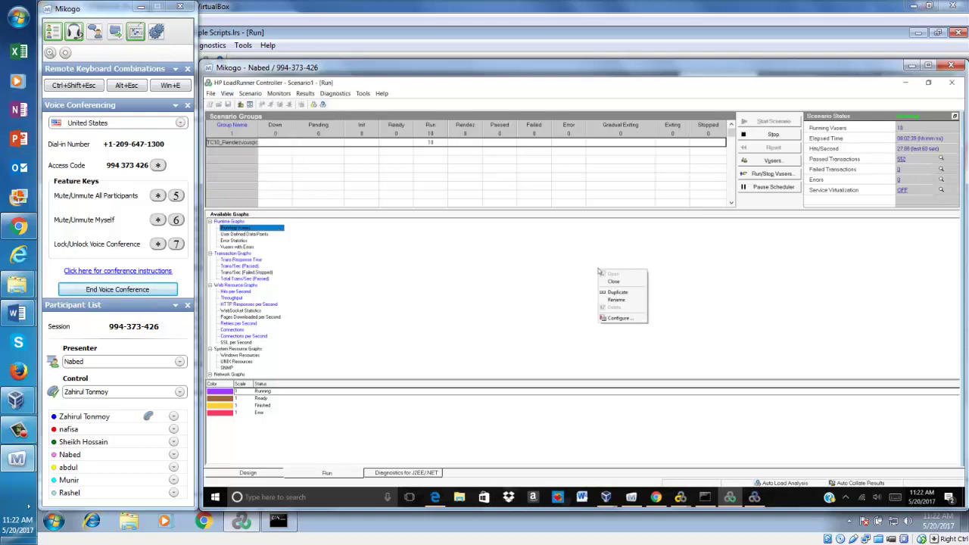
pyautogui.click(666, 270)
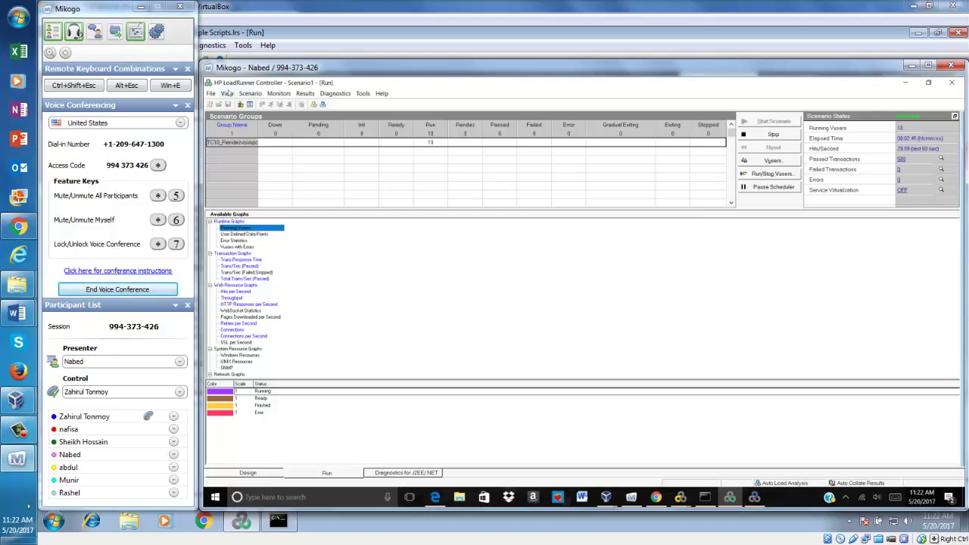
# Step: Check the Output window for scenario messages and close it
pyautogui.click(227, 93)
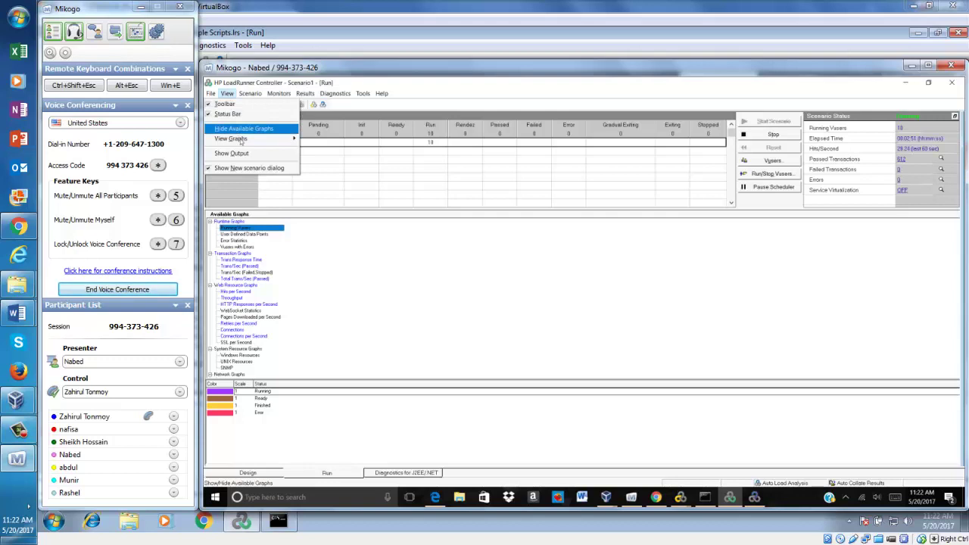
pyautogui.moveTo(241, 140)
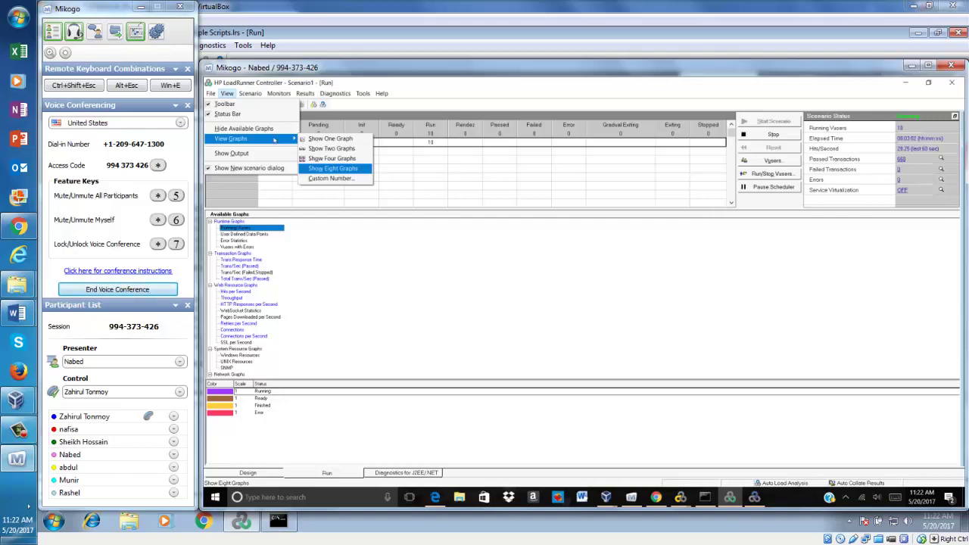
pyautogui.click(266, 155)
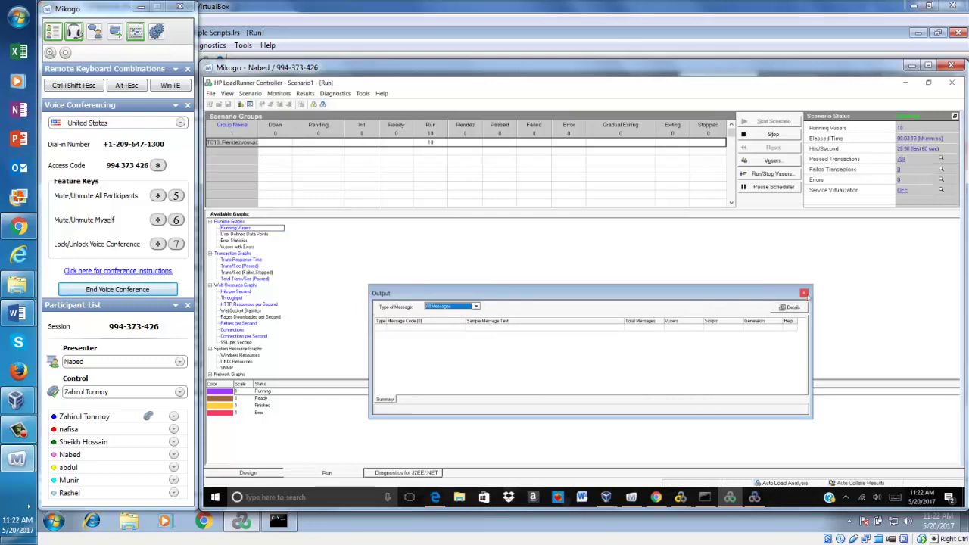
pyautogui.click(804, 293)
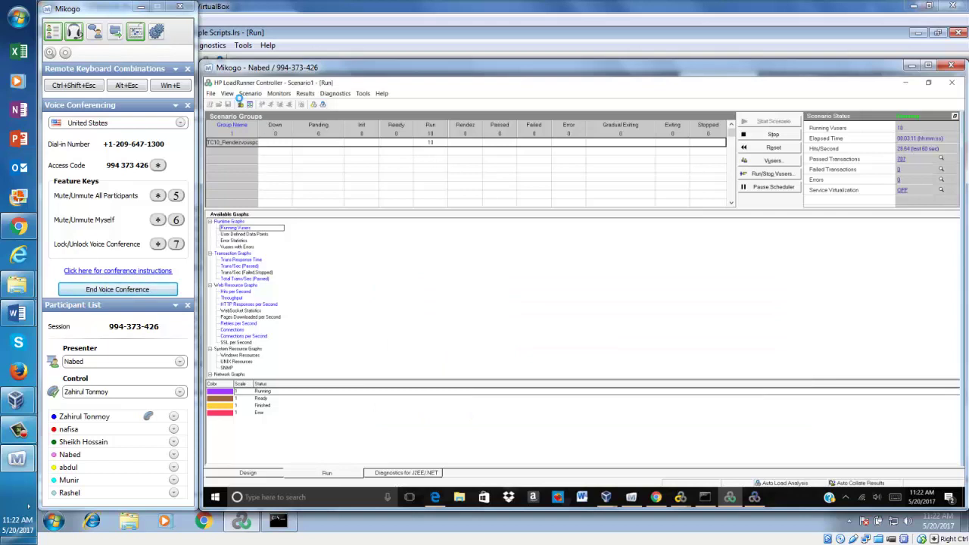
# Step: Set the online graph area to show four graphs
pyautogui.click(229, 95)
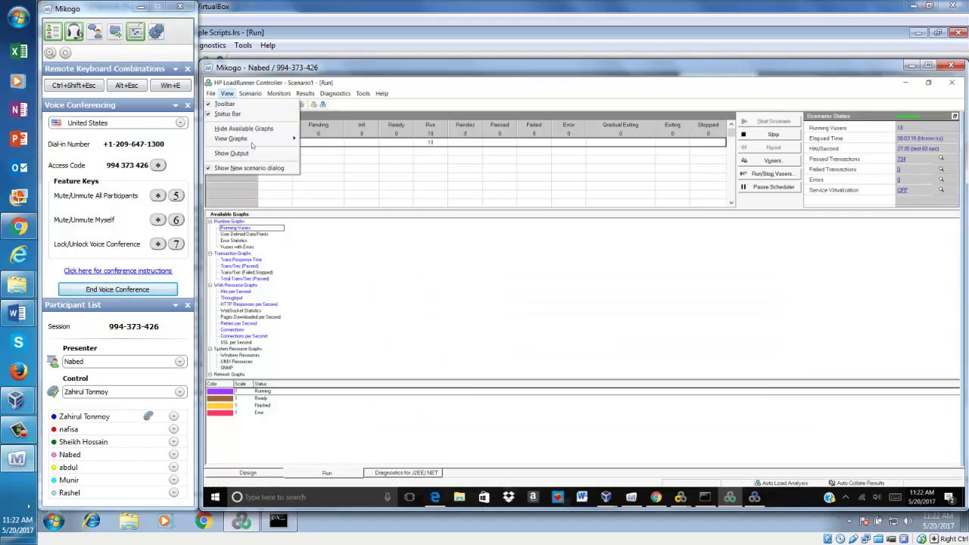
pyautogui.moveTo(253, 143)
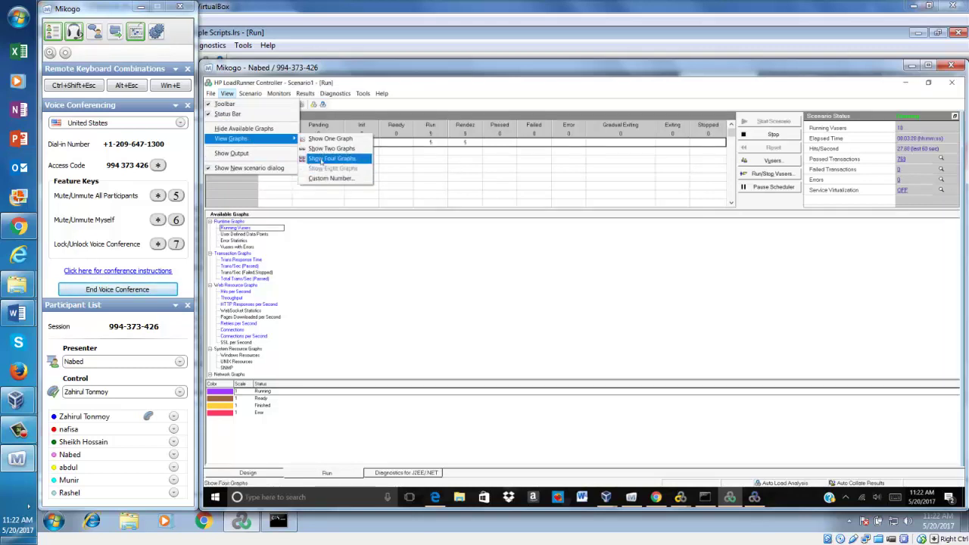
pyautogui.click(322, 159)
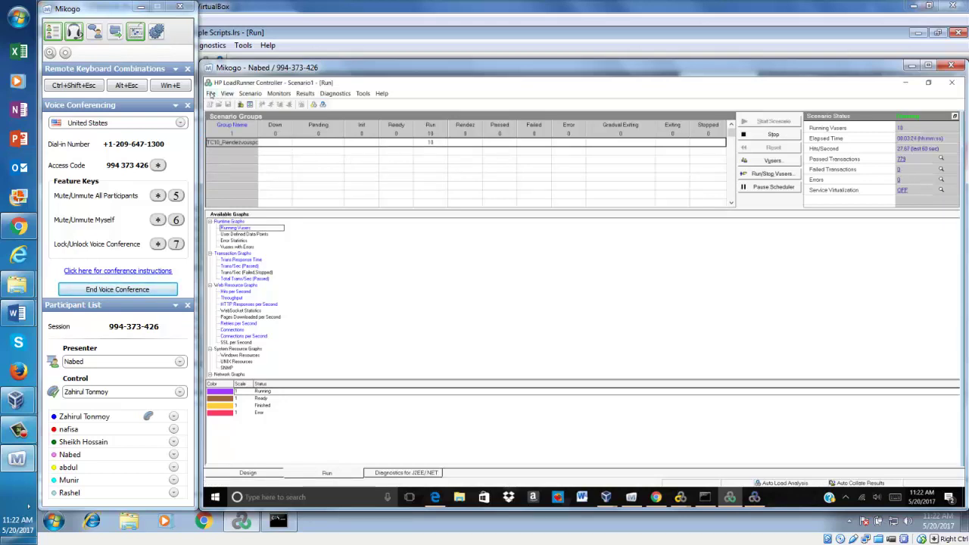
# Step: Open the scenario's summary information to review its author, subject and description fields, and close it
pyautogui.click(211, 94)
pyautogui.moveTo(227, 95)
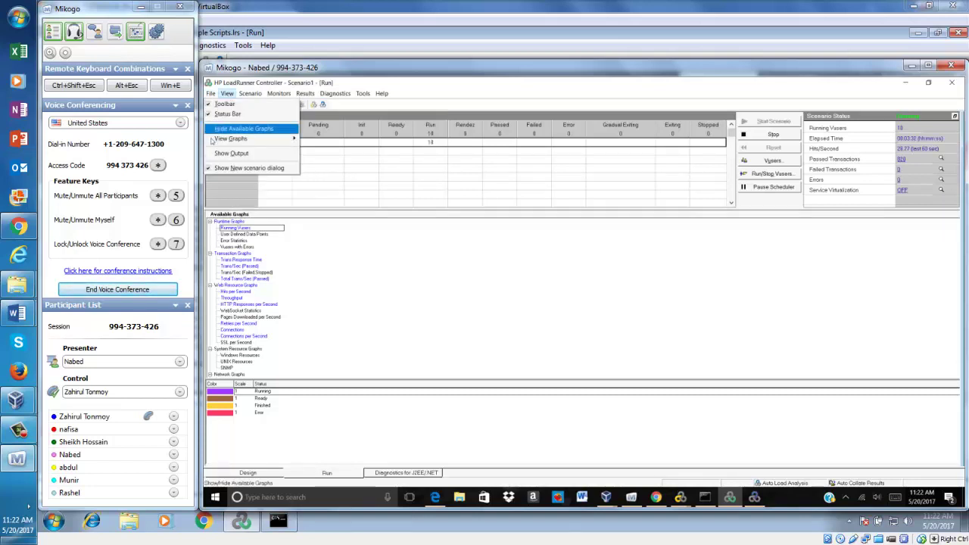
pyautogui.moveTo(211, 141)
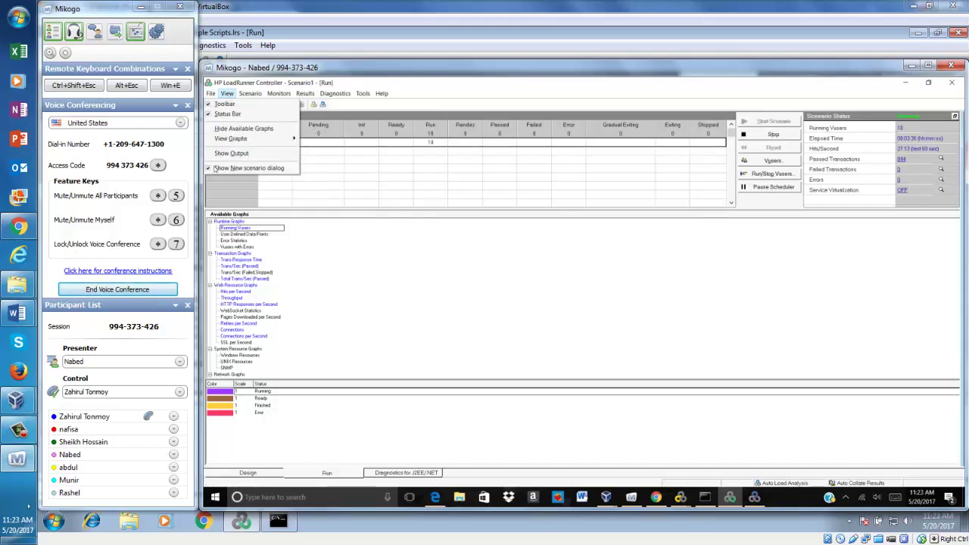
pyautogui.click(250, 94)
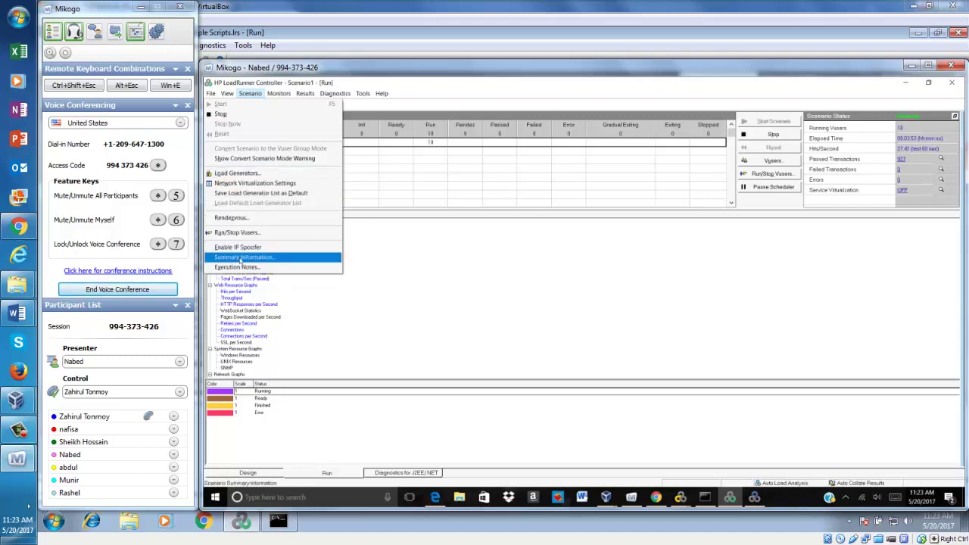
pyautogui.click(241, 259)
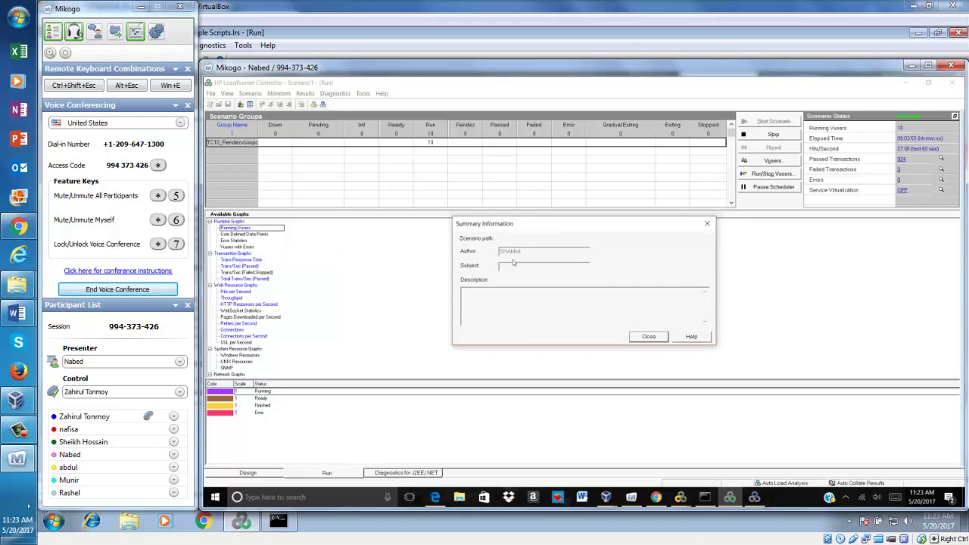
pyautogui.click(707, 225)
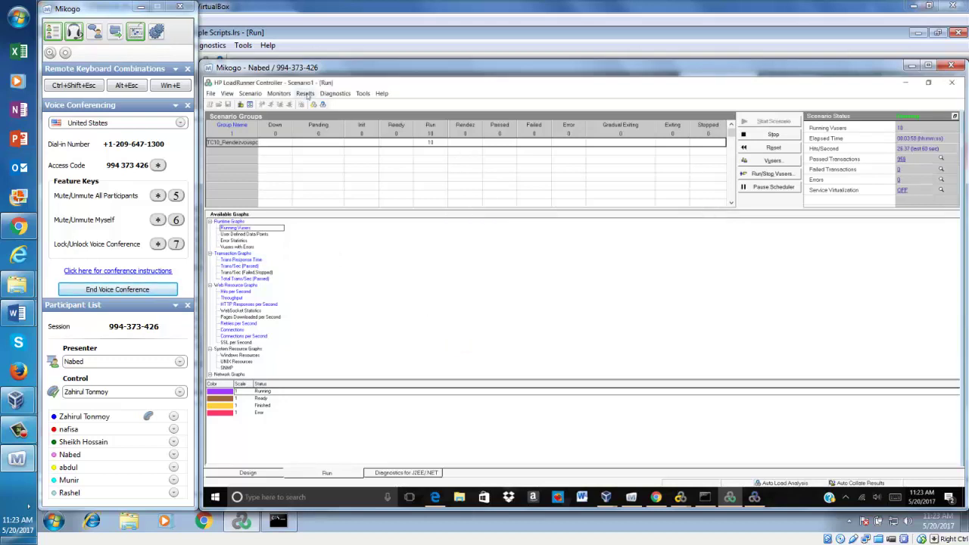
pyautogui.click(305, 93)
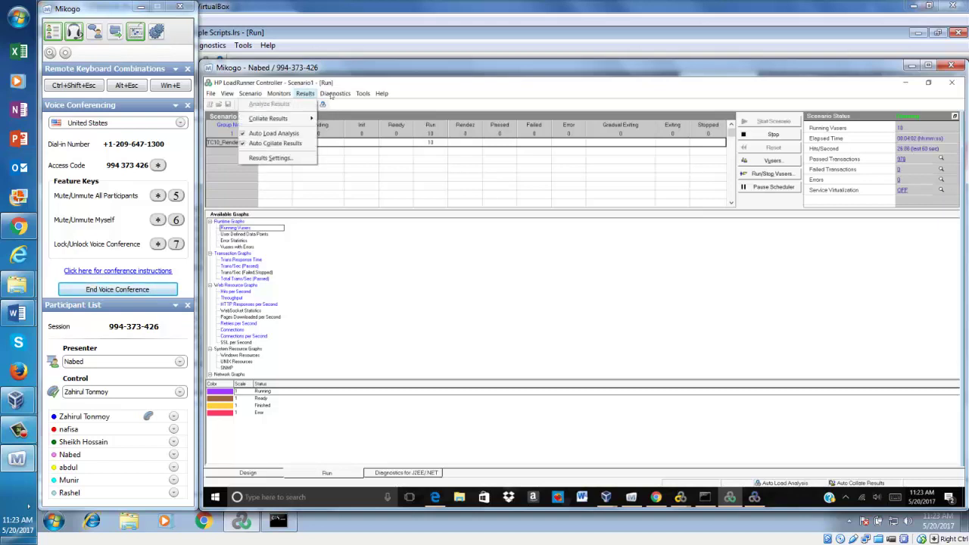
pyautogui.click(337, 94)
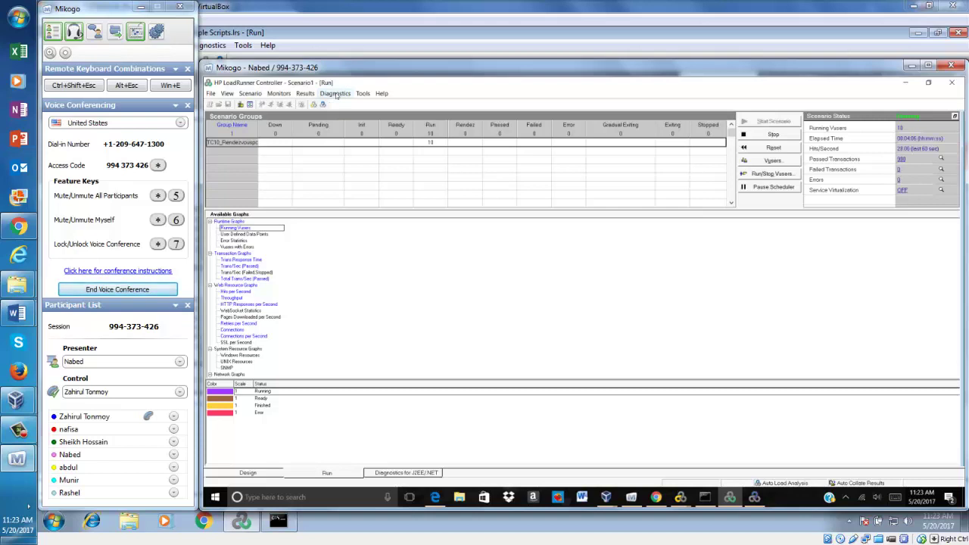
pyautogui.click(337, 94)
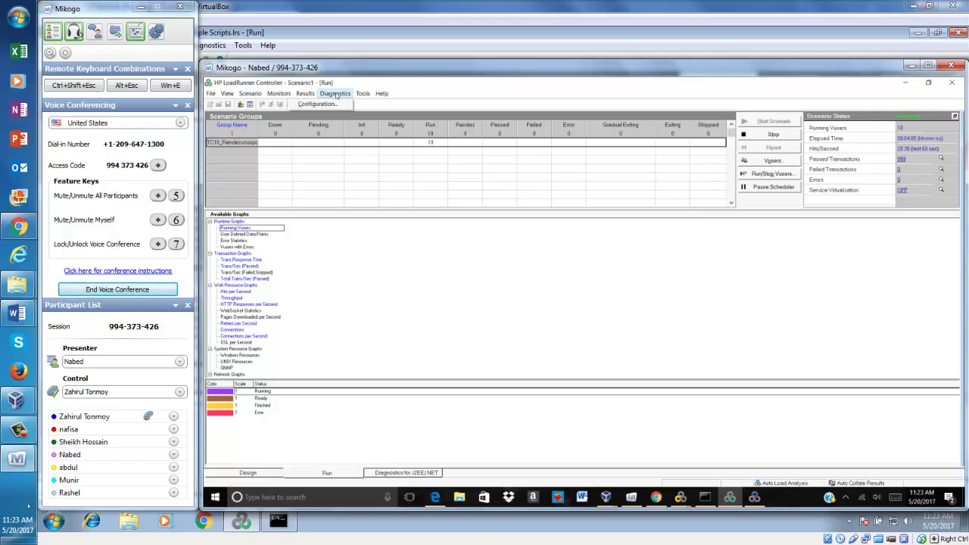
pyautogui.moveTo(362, 93)
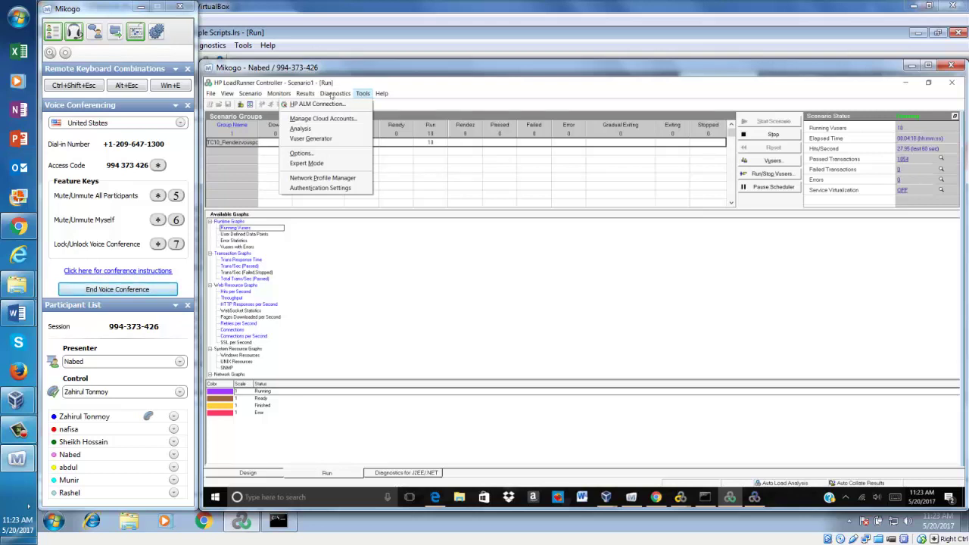
# Step: Hide the list of available graphs and set the graph area to show eight graphs
pyautogui.moveTo(251, 94)
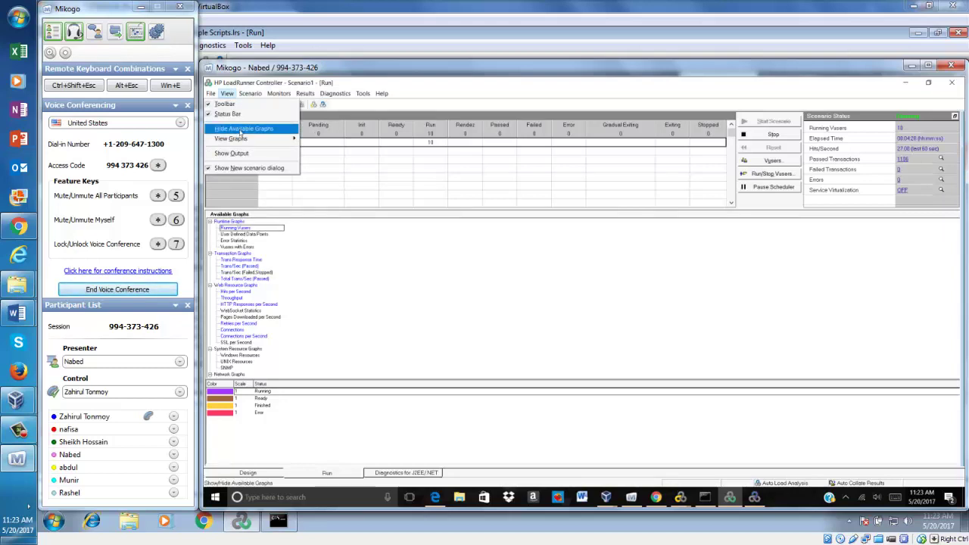
pyautogui.click(241, 128)
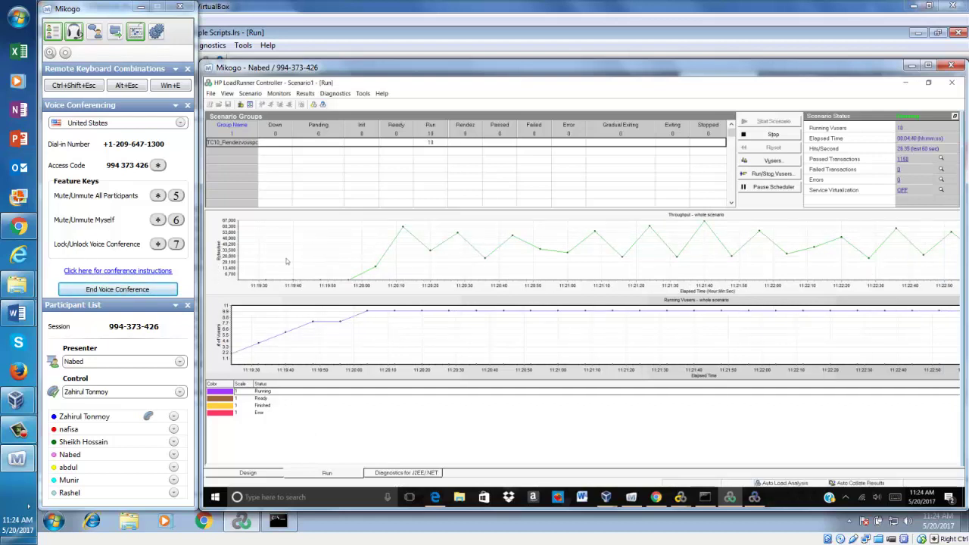
pyautogui.rightClick(213, 226)
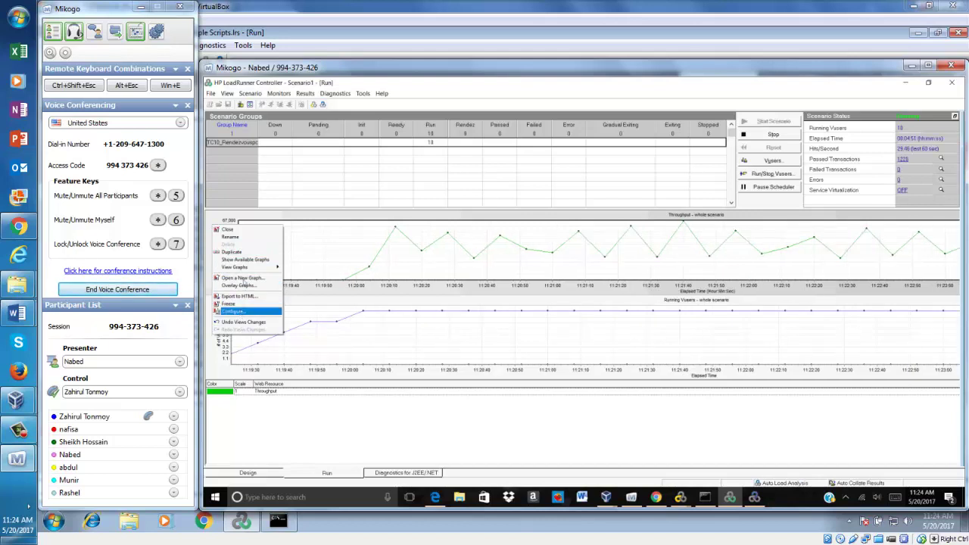
pyautogui.moveTo(244, 269)
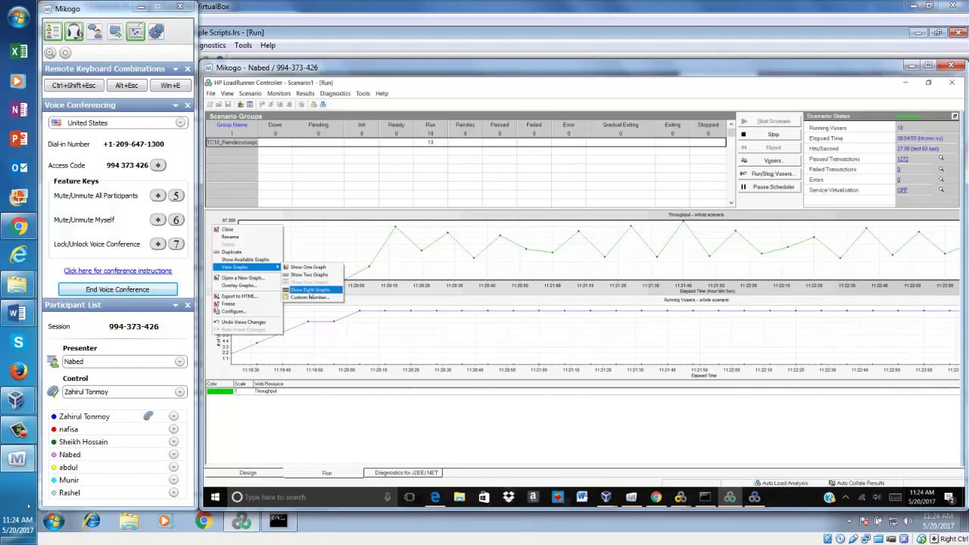
pyautogui.click(310, 290)
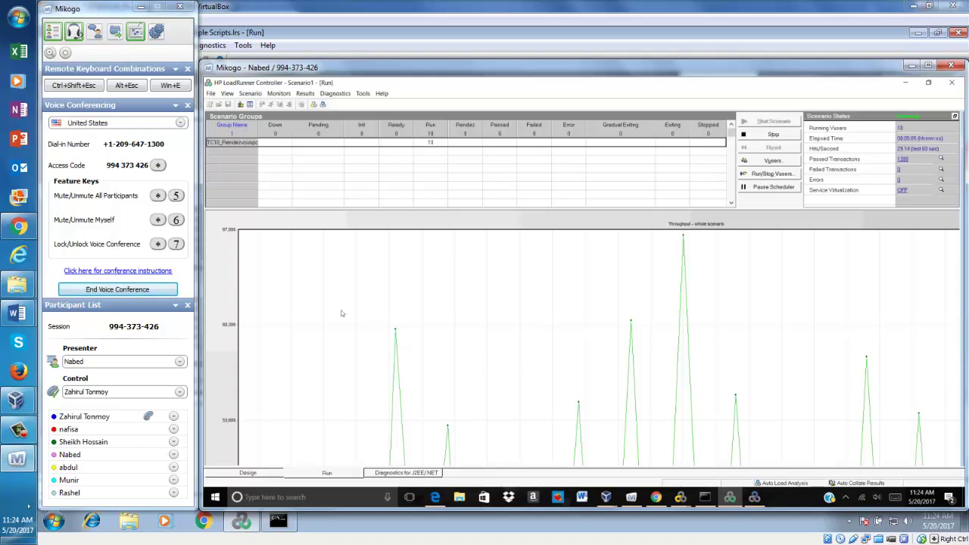
# Step: Show the list of available graphs beside the Throughput graph and hide it again
pyautogui.rightClick(306, 282)
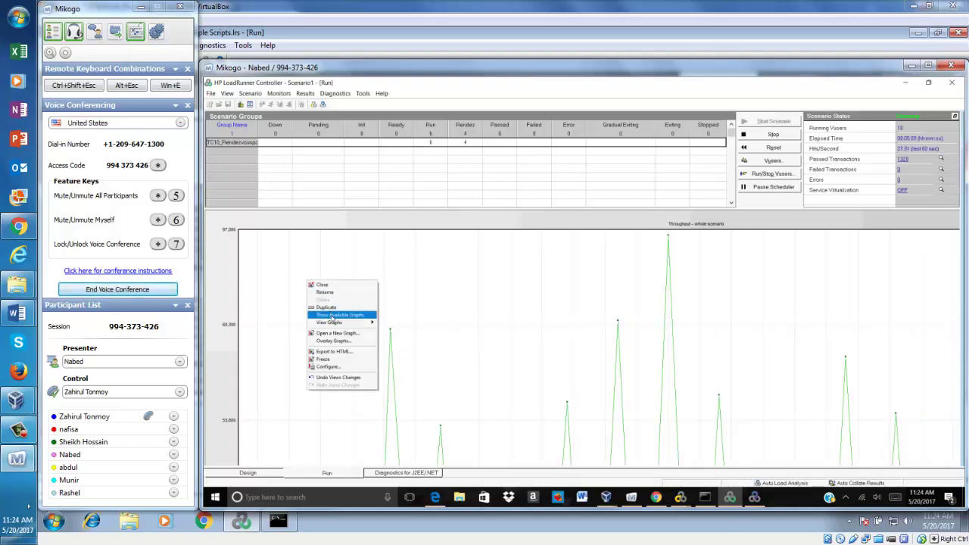
pyautogui.click(333, 315)
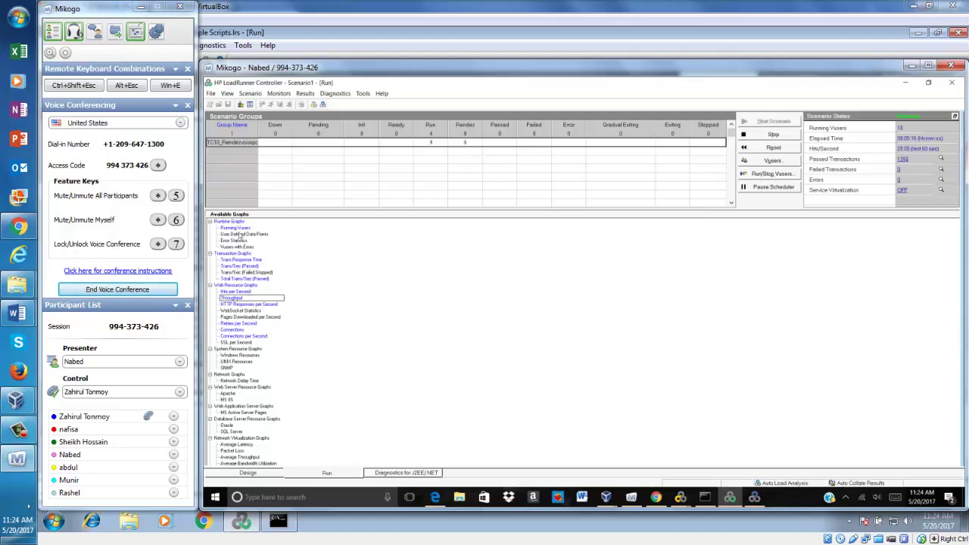
pyautogui.click(227, 94)
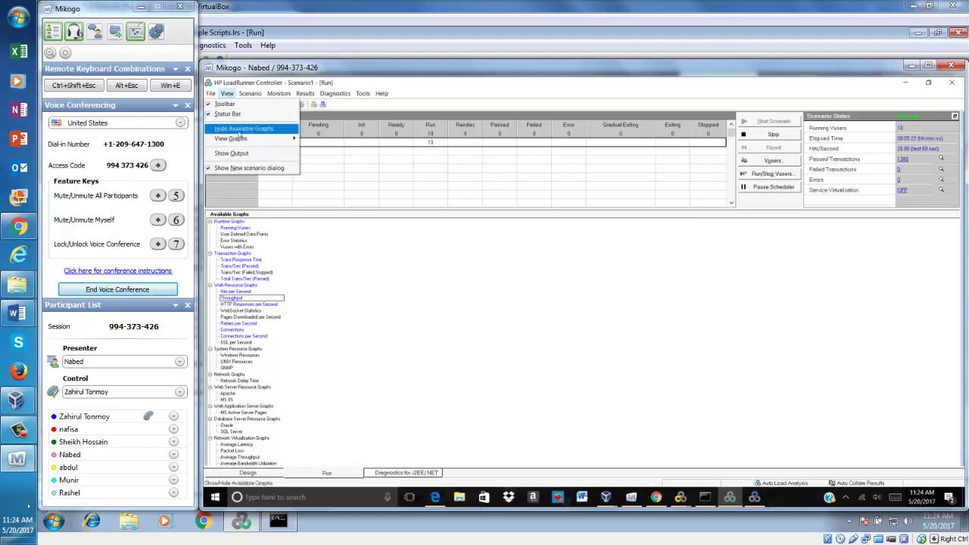
pyautogui.click(241, 129)
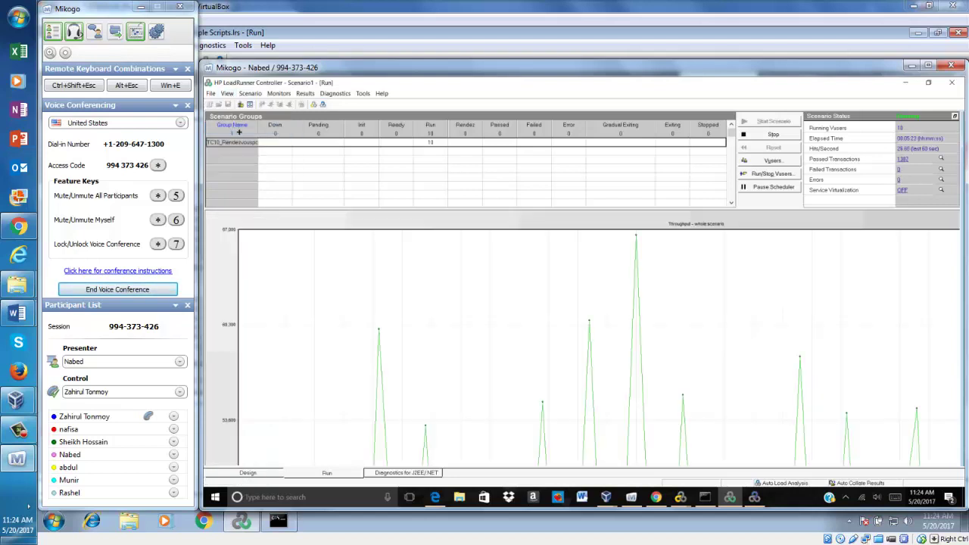
# Step: Change the graph area from the Throughput graph to show two graphs
pyautogui.rightClick(357, 277)
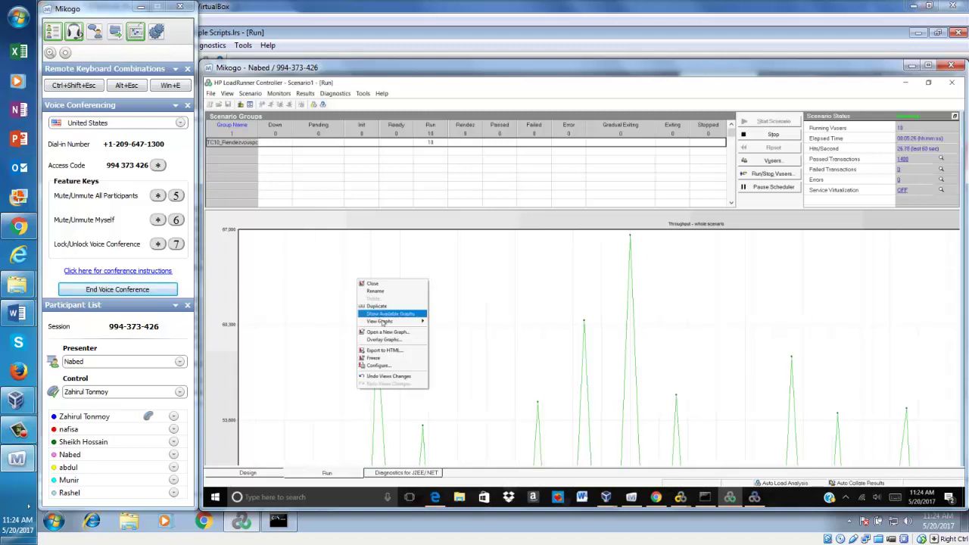
pyautogui.moveTo(385, 323)
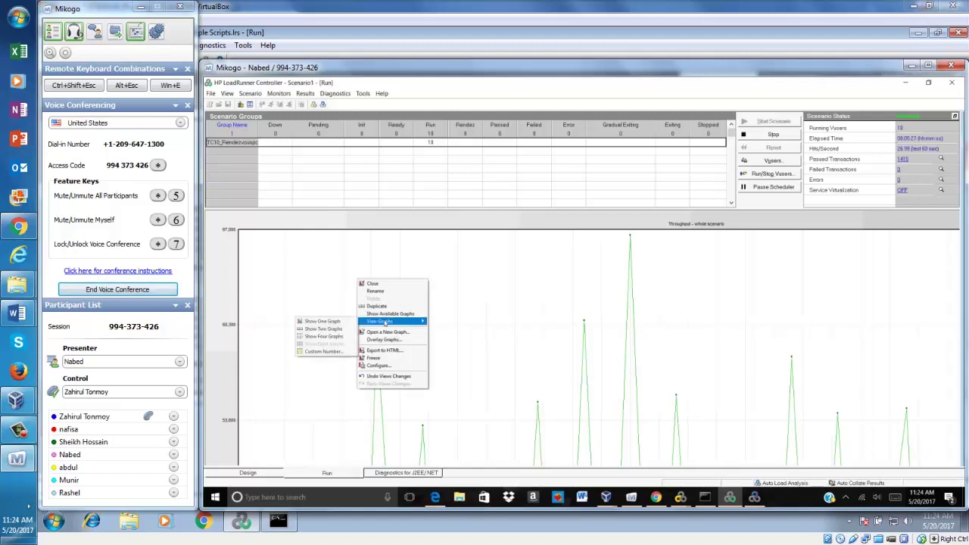
pyautogui.click(329, 330)
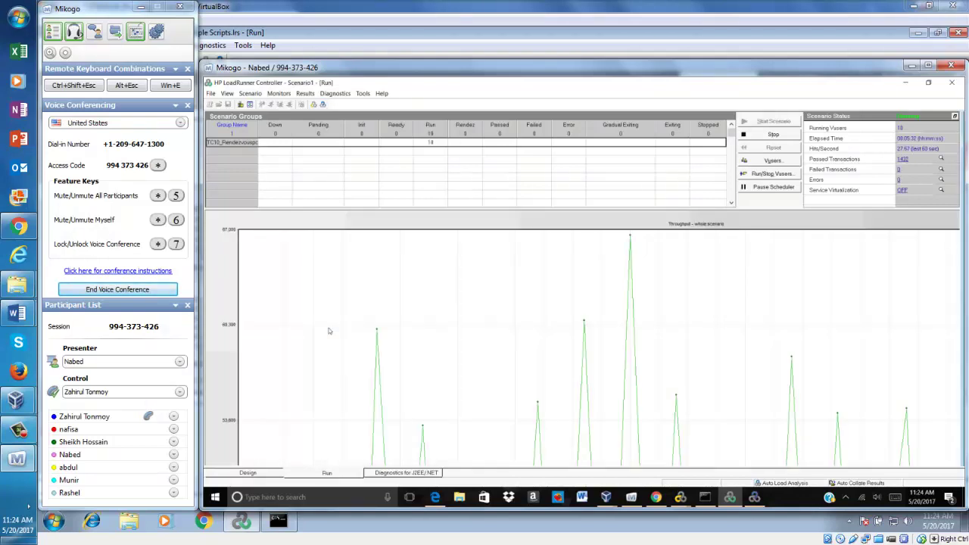
# Step: Increase the custom number of graphs to display and apply it to the graph area
pyautogui.rightClick(340, 285)
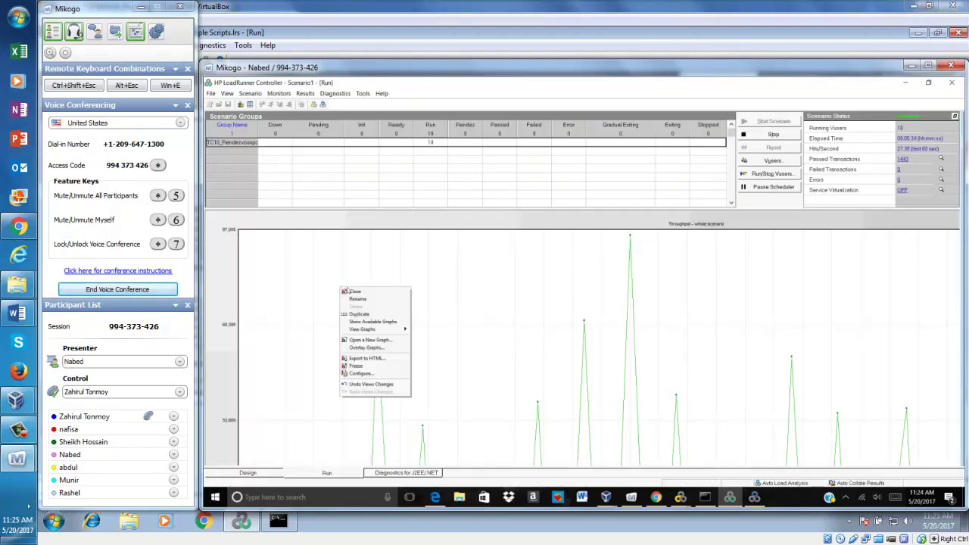
pyautogui.moveTo(369, 331)
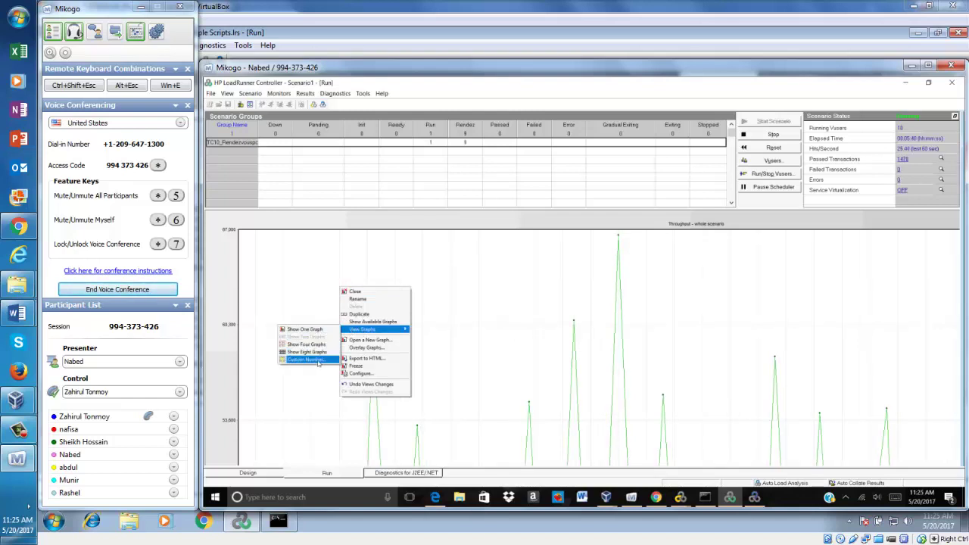
pyautogui.click(318, 363)
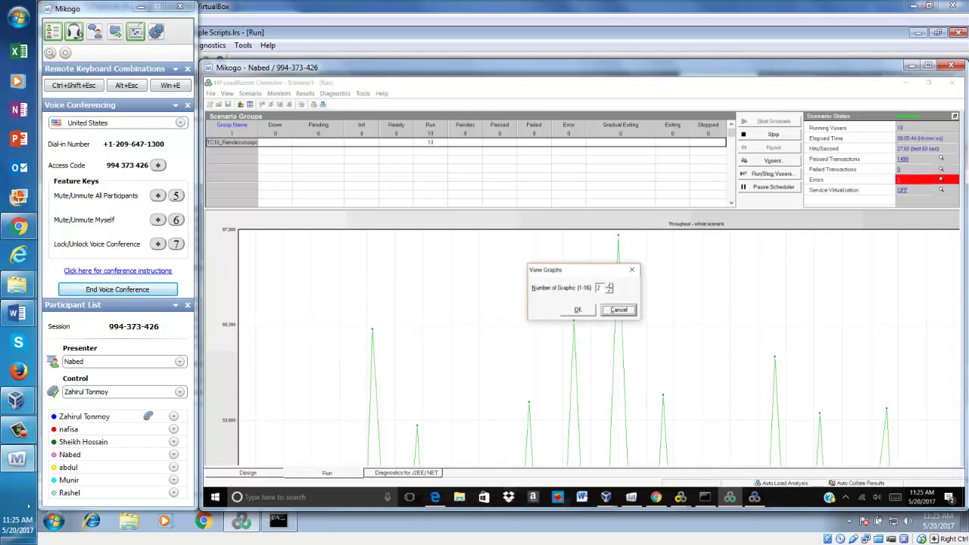
pyautogui.click(610, 286)
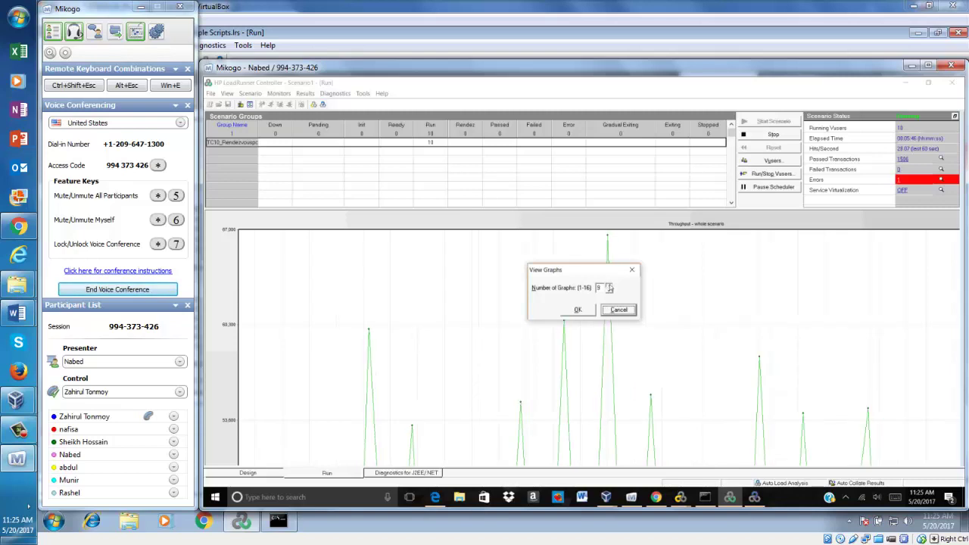
pyautogui.click(610, 286)
pyautogui.click(590, 310)
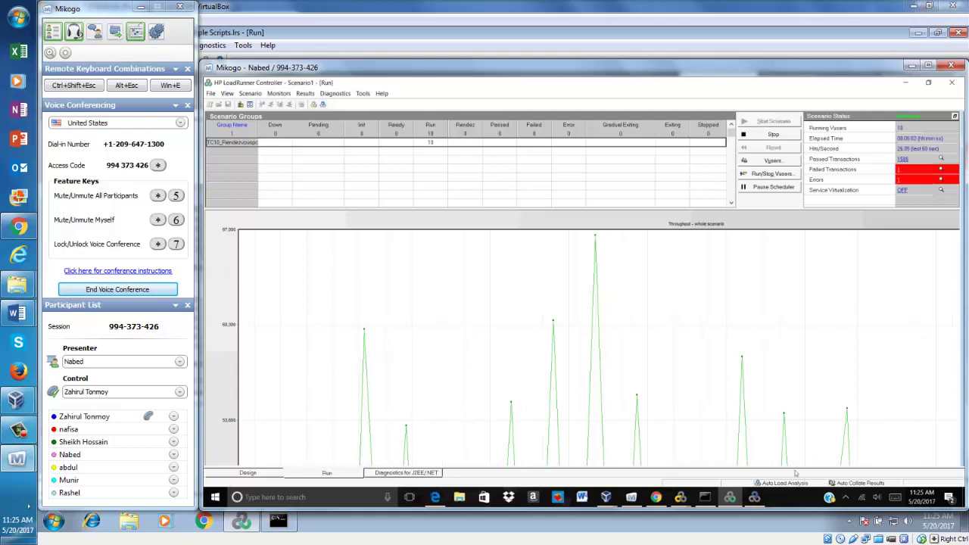
# Step: Set the graph area to show one graph
pyautogui.rightClick(400, 246)
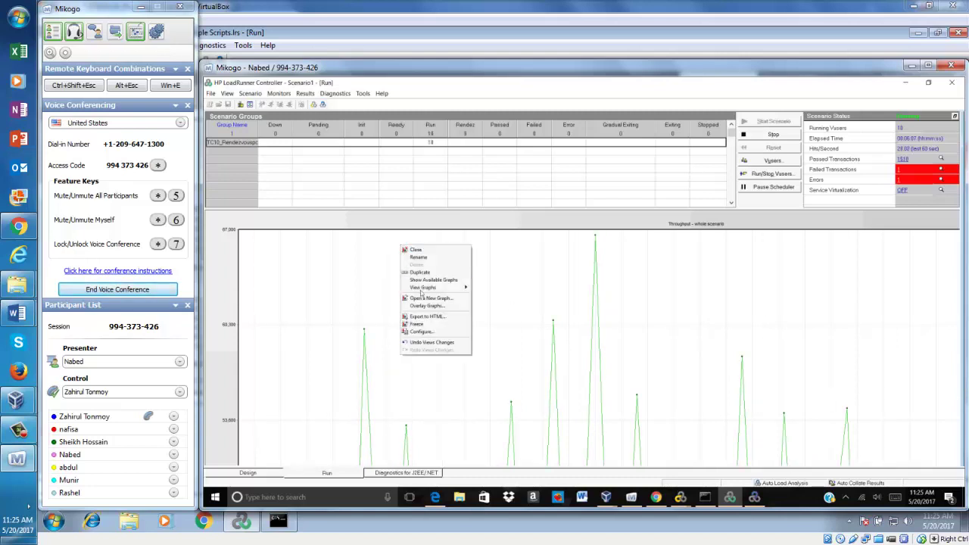
pyautogui.moveTo(424, 290)
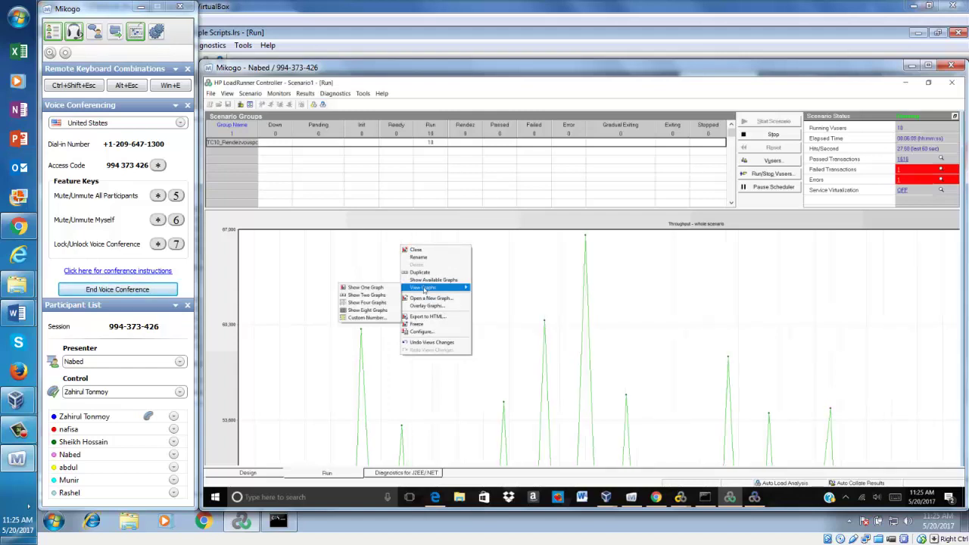
pyautogui.click(377, 288)
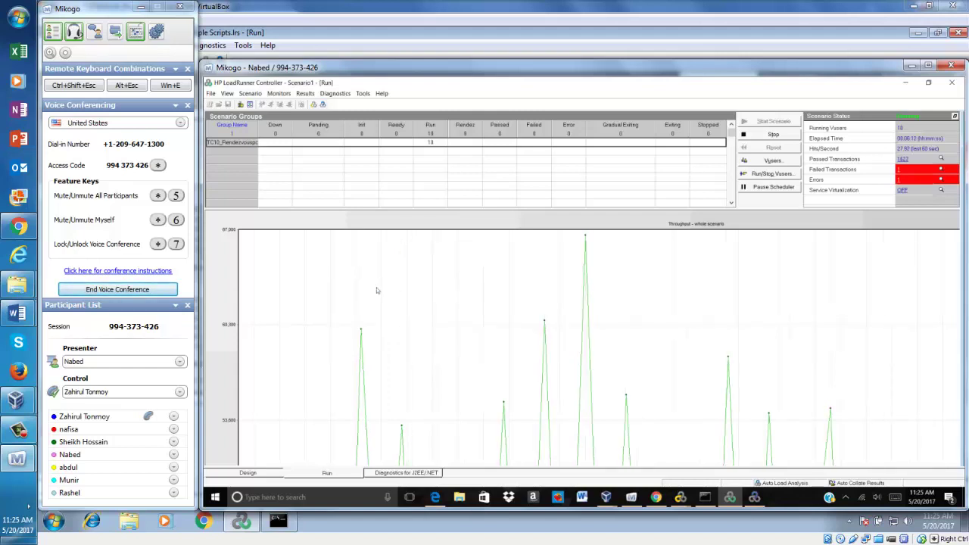
# Step: Switch the graph area back to showing two graphs
pyautogui.rightClick(347, 259)
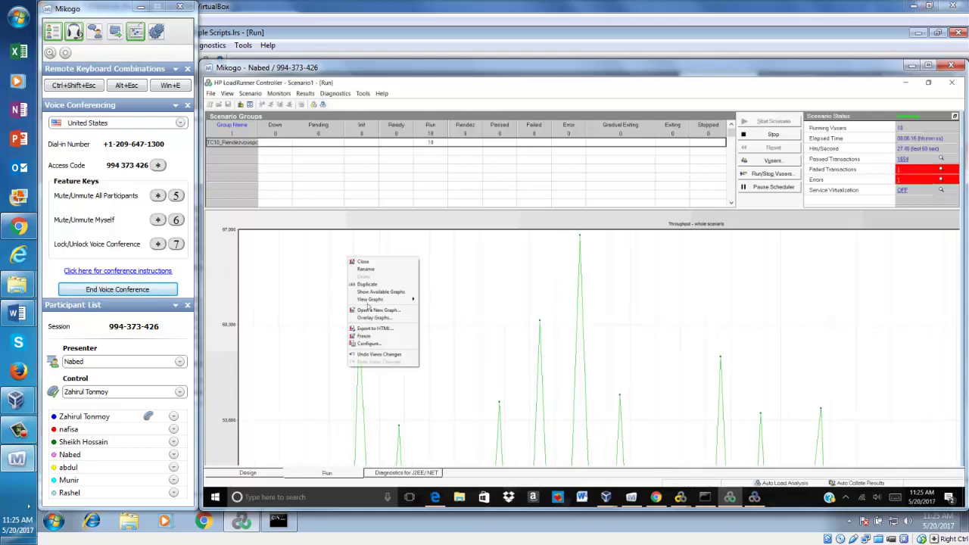
pyautogui.moveTo(369, 303)
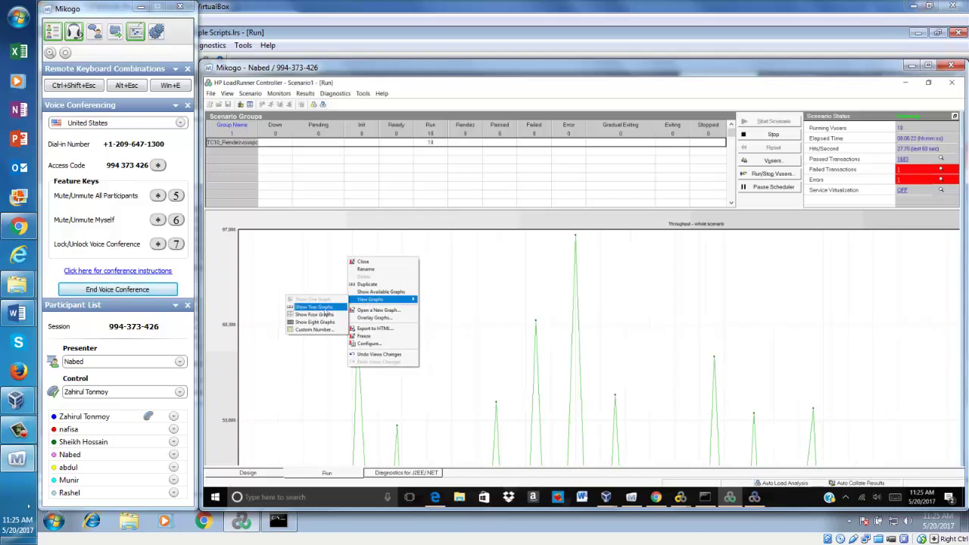
pyautogui.click(324, 308)
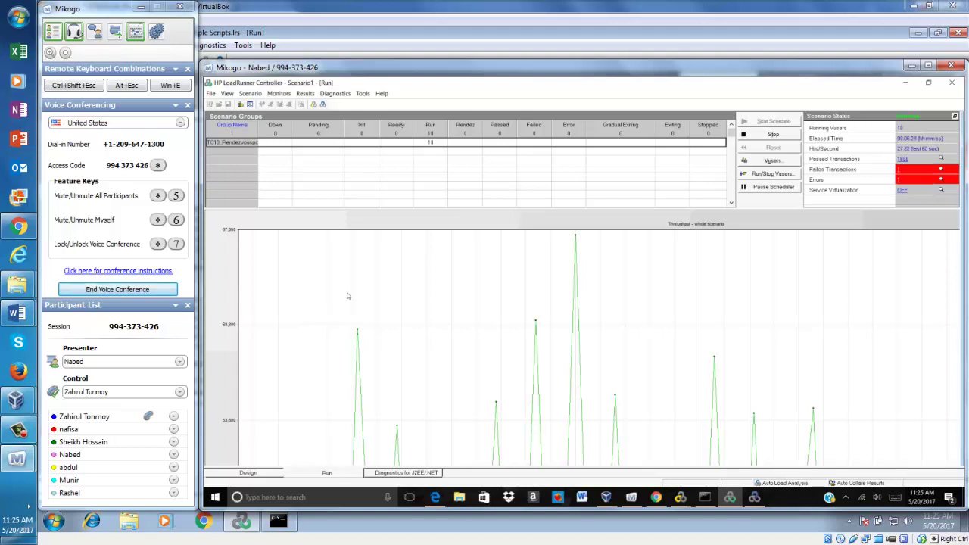
# Step: Overlay the Throughput graph with the Running Vusers graph, keeping the title "Throughput - Running Vusers"
pyautogui.rightClick(348, 296)
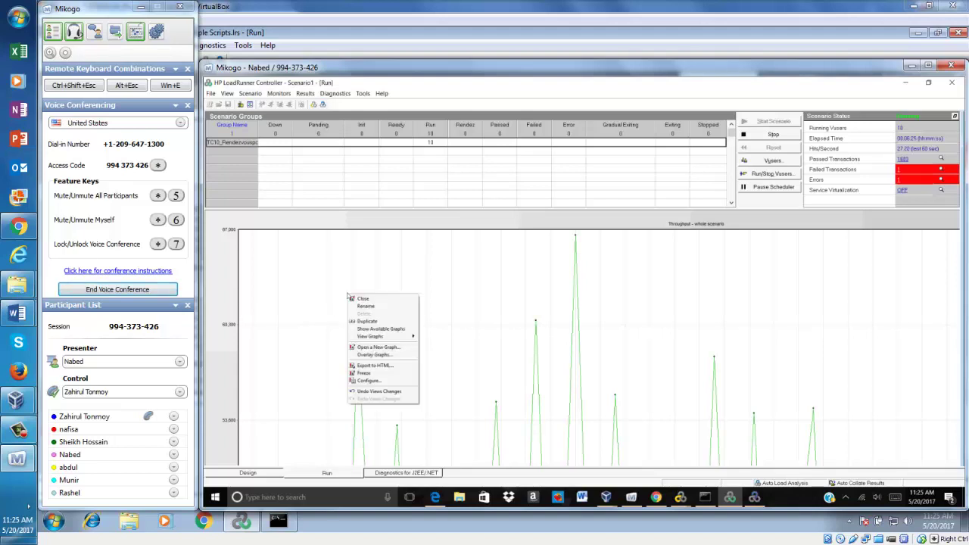
pyautogui.click(373, 355)
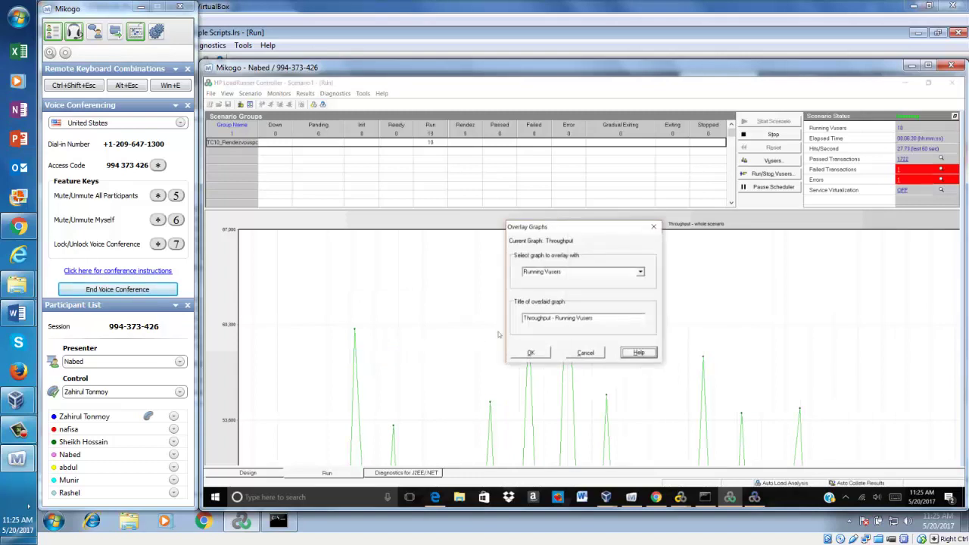
pyautogui.click(639, 273)
pyautogui.click(640, 273)
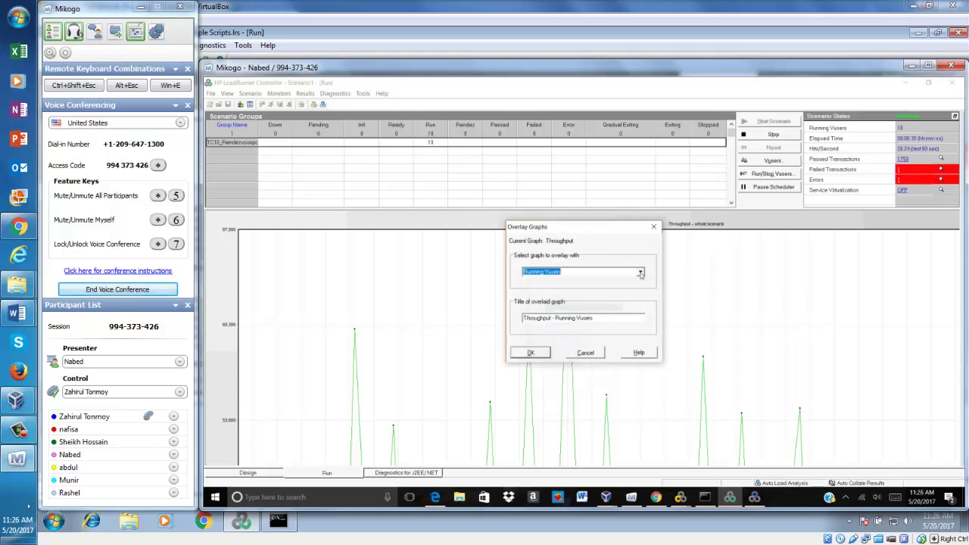
pyautogui.click(531, 353)
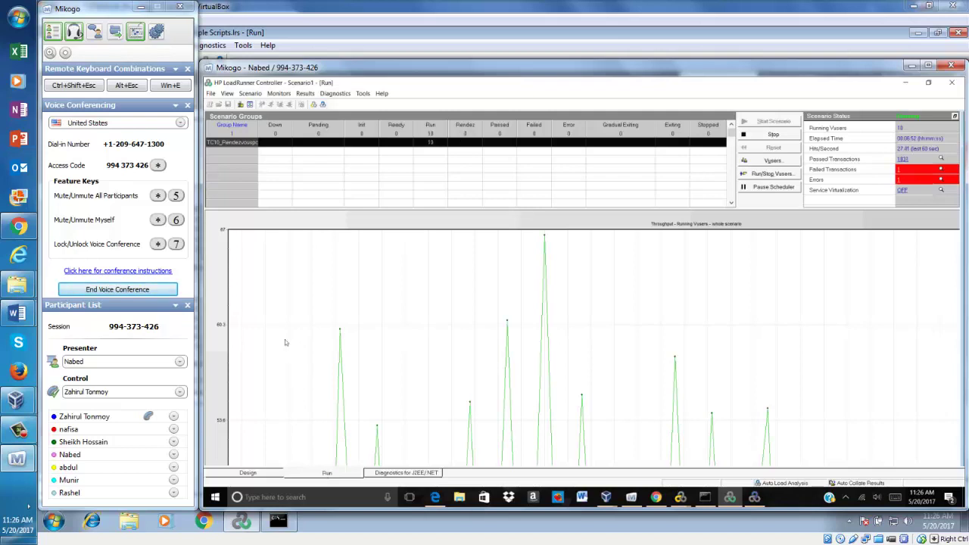
# Step: Set the graph area with the overlaid graph to show one graph, followed by four graphs
pyautogui.rightClick(249, 258)
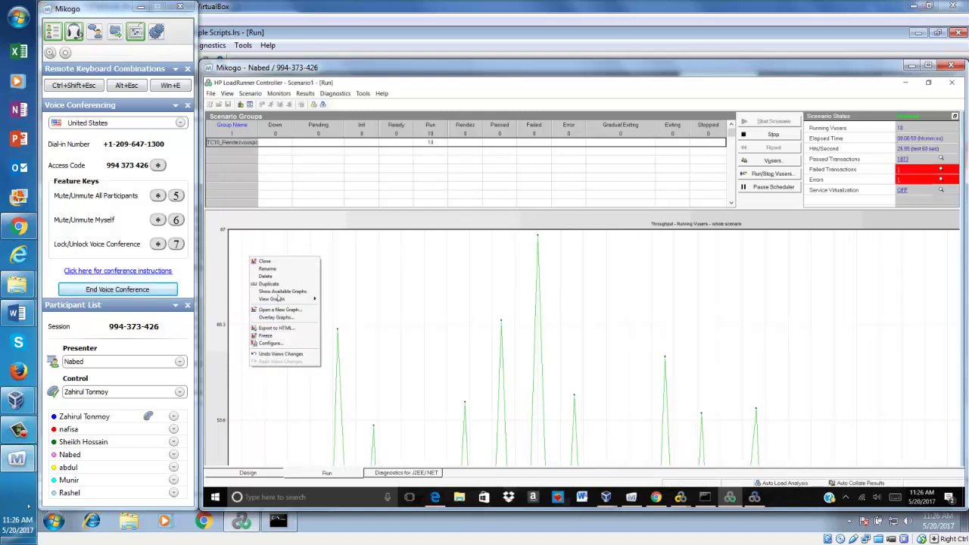
pyautogui.moveTo(279, 299)
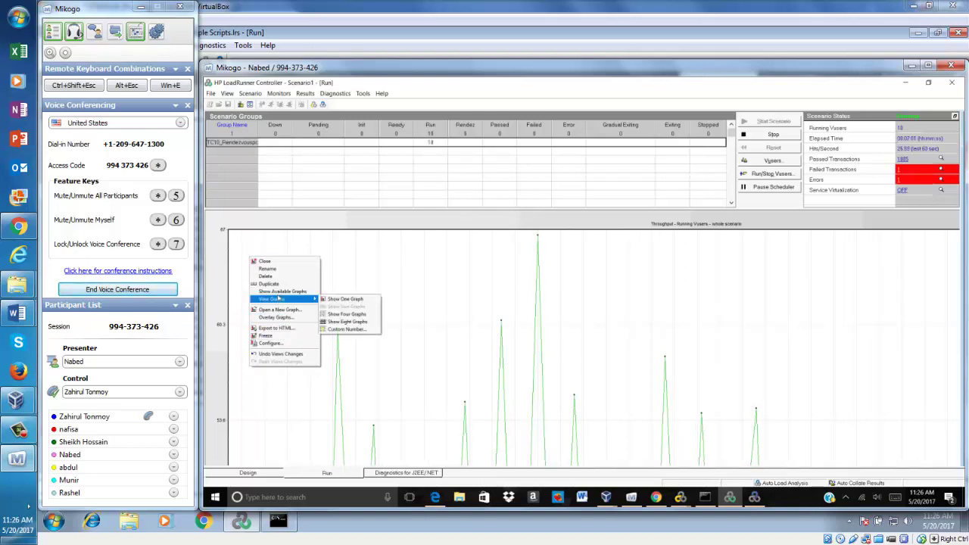
pyautogui.click(339, 302)
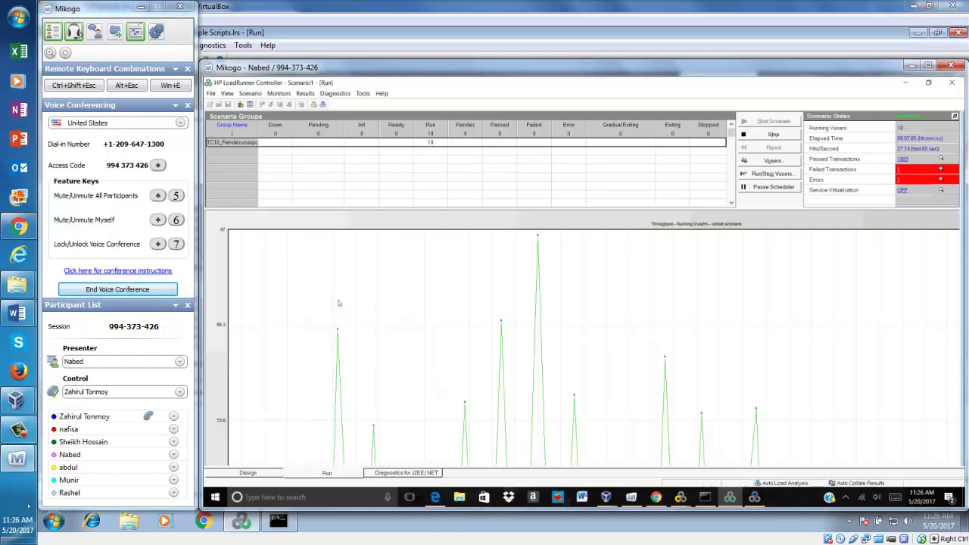
pyautogui.rightClick(220, 244)
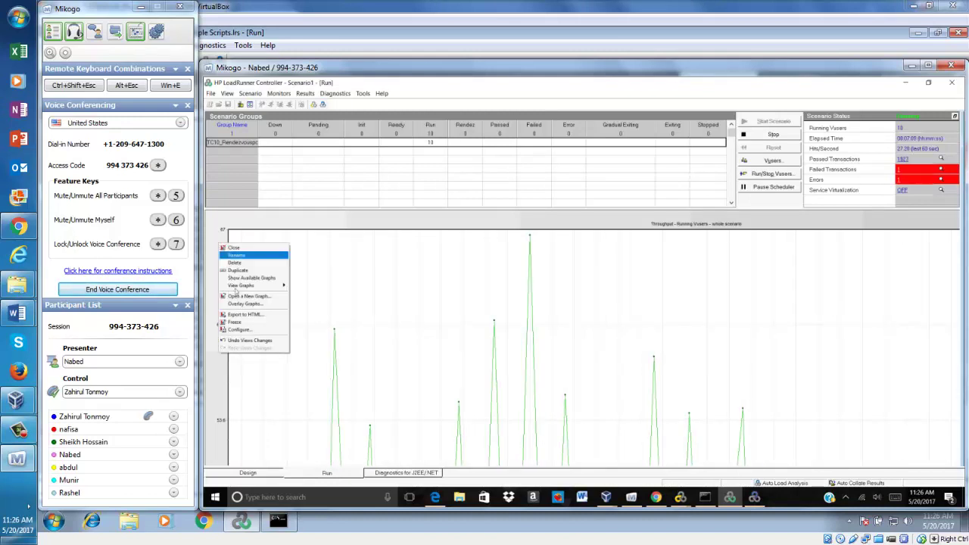
pyautogui.moveTo(242, 286)
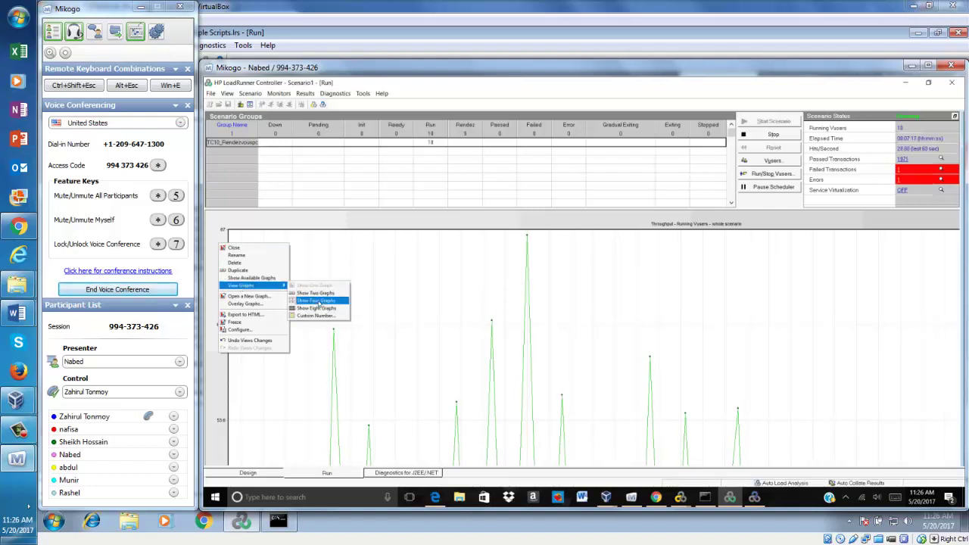
pyautogui.click(318, 302)
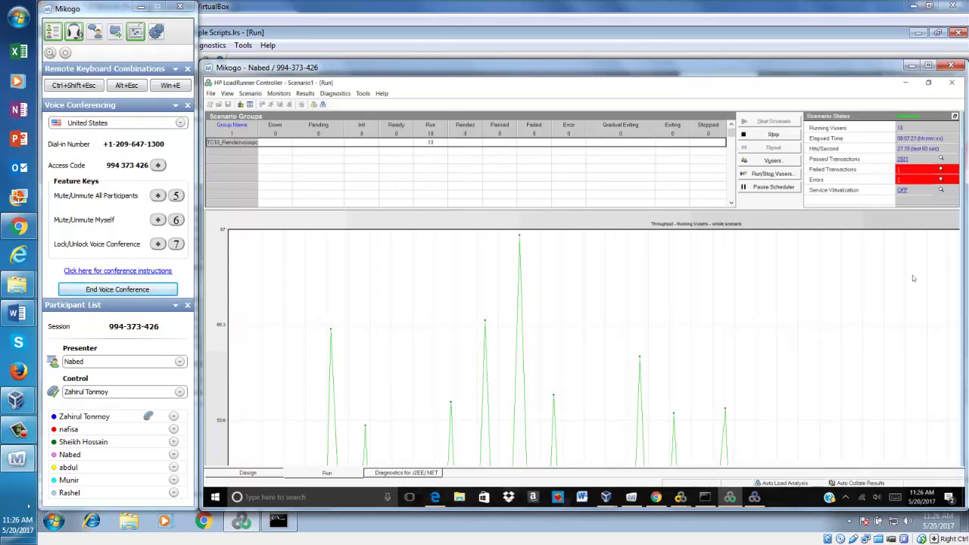
# Step: Show the available graphs and review the Trans Response Time graph's configuration, accepting its existing settings
pyautogui.rightClick(355, 223)
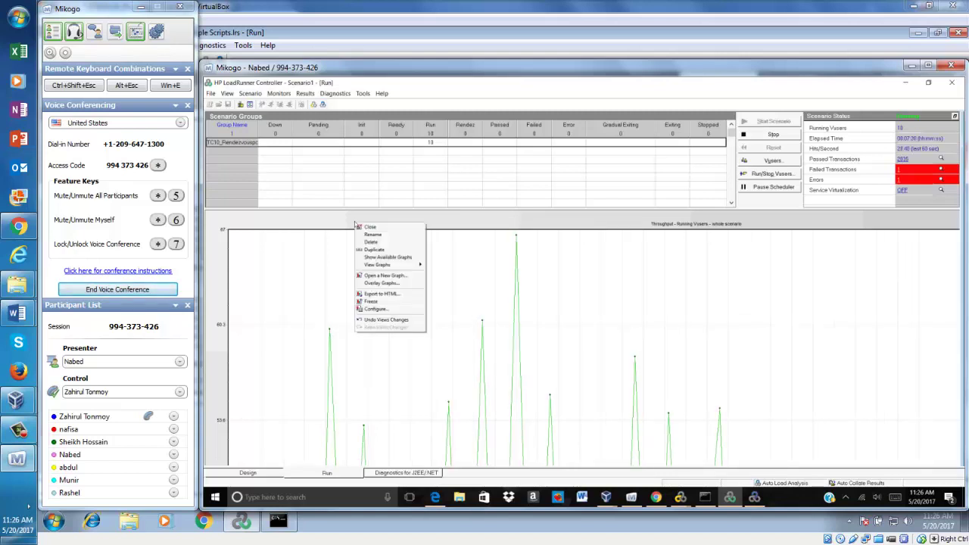
pyautogui.click(378, 259)
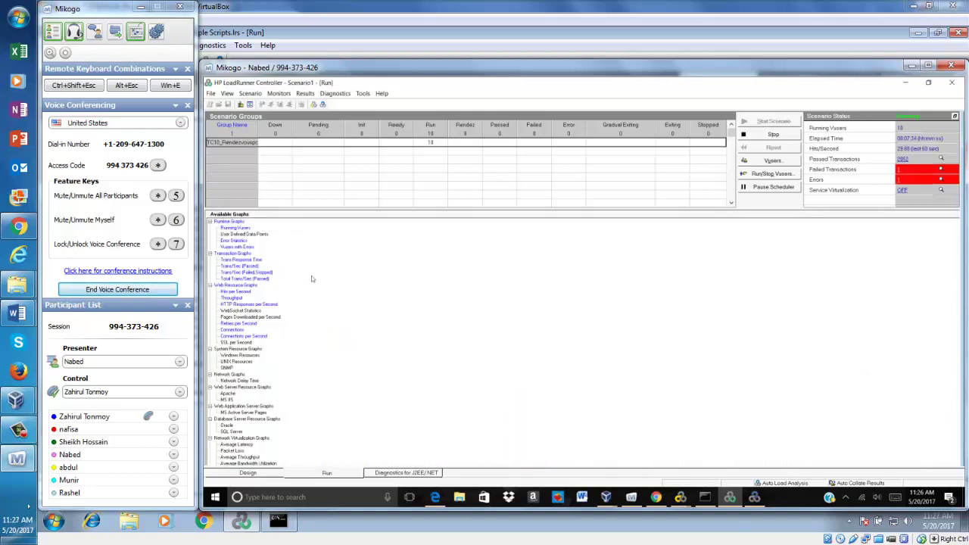
pyautogui.click(242, 260)
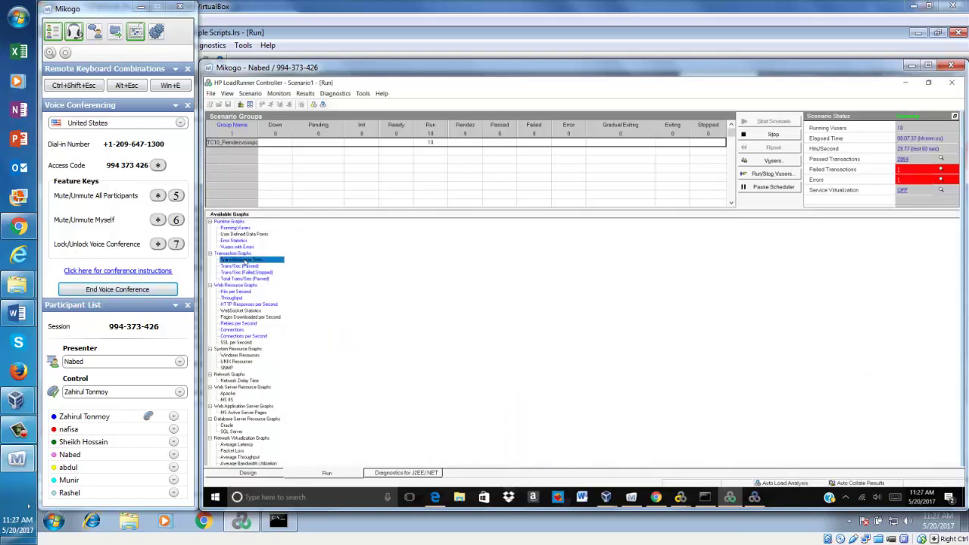
pyautogui.rightClick(244, 262)
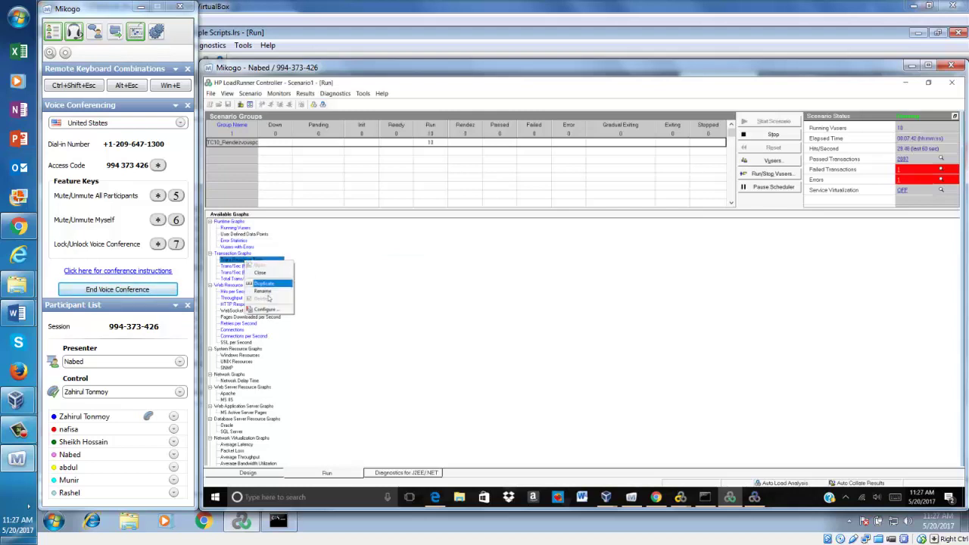
pyautogui.rightClick(341, 260)
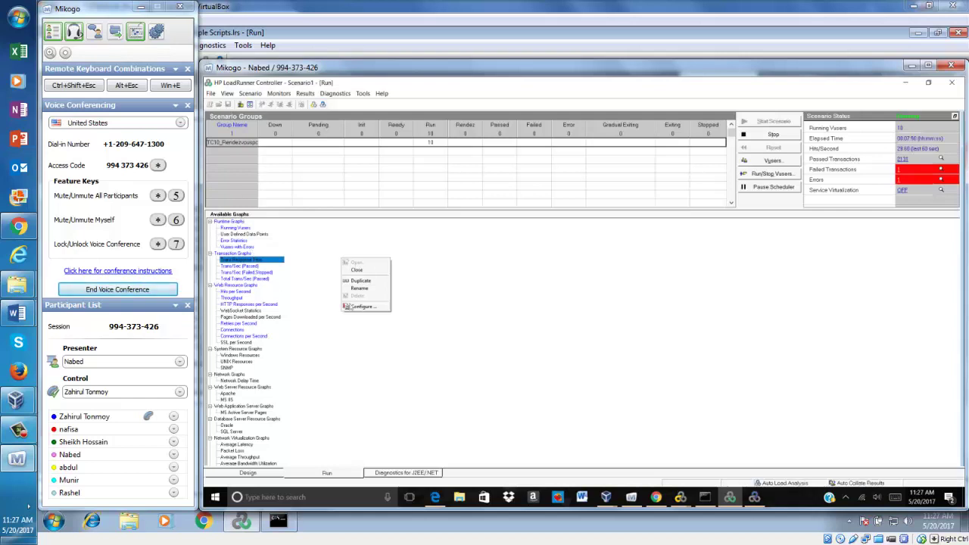
pyautogui.click(364, 307)
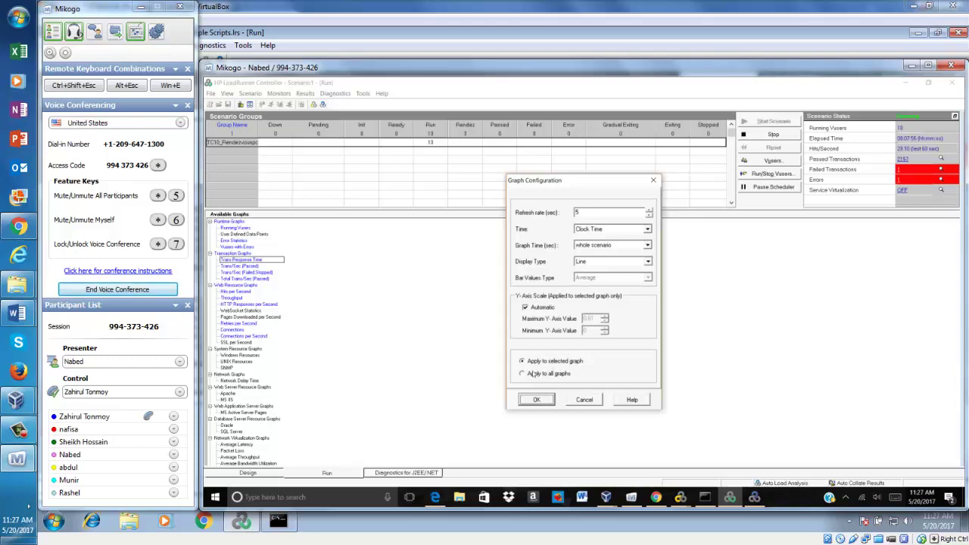
pyautogui.click(537, 400)
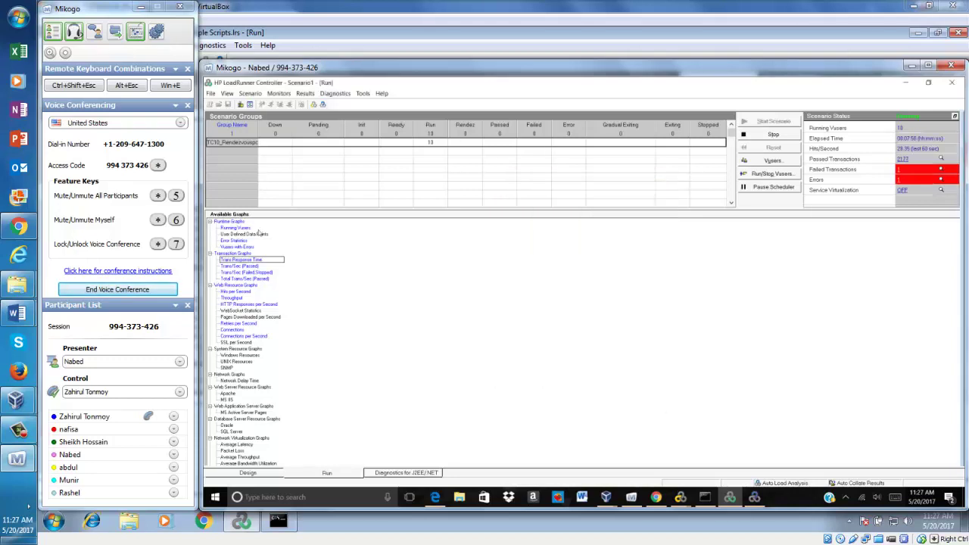
# Step: Hide the available graphs and undo the last four view changes, including the Running Vusers overlay on the Throughput graph
pyautogui.click(227, 94)
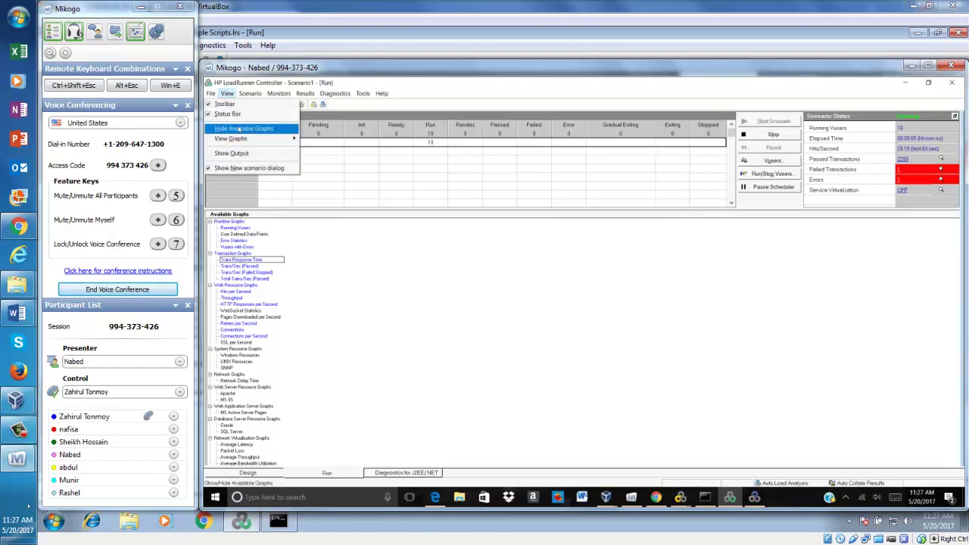
pyautogui.click(240, 130)
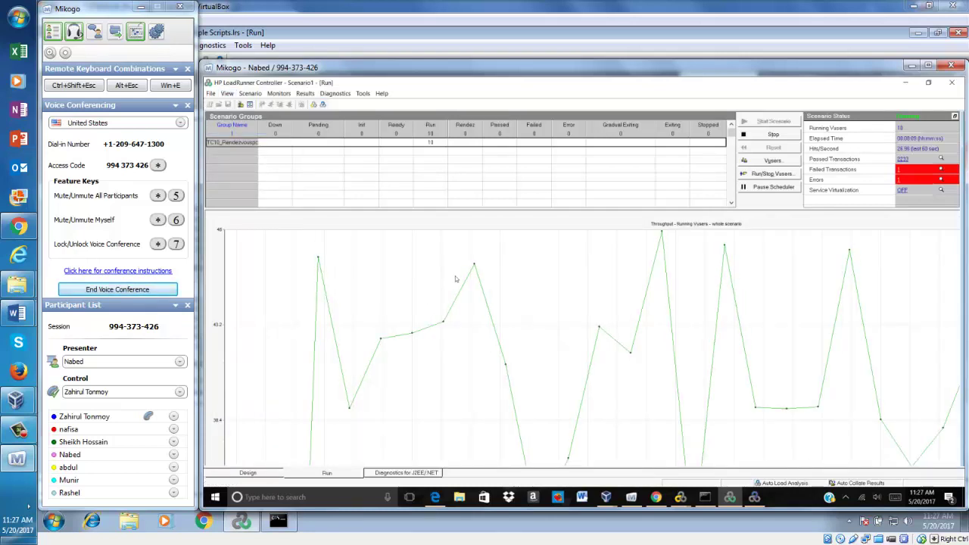
pyautogui.rightClick(511, 263)
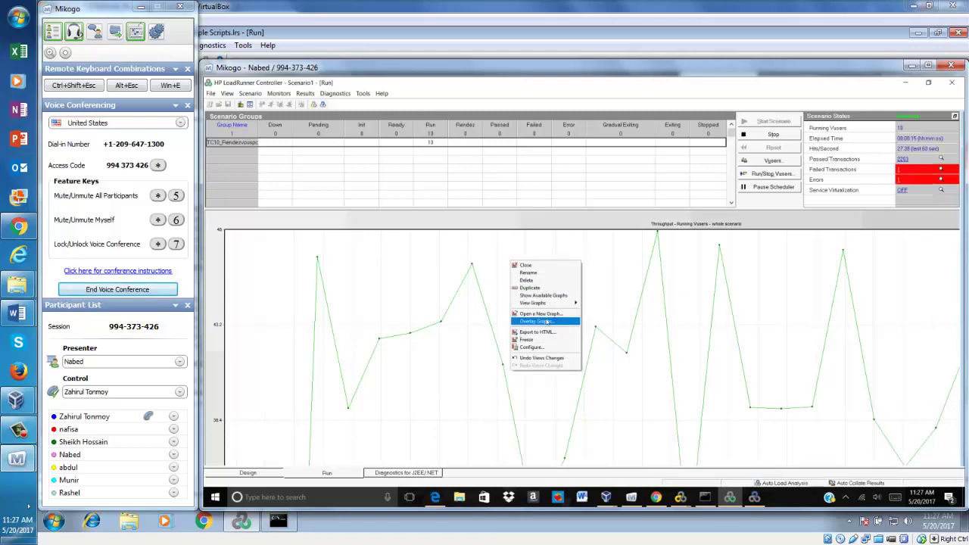
pyautogui.click(550, 360)
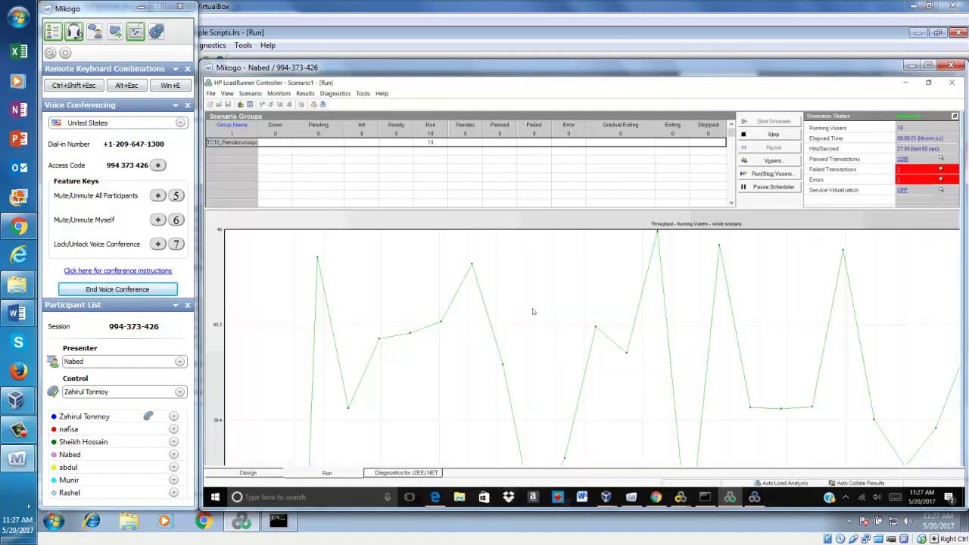
pyautogui.rightClick(532, 308)
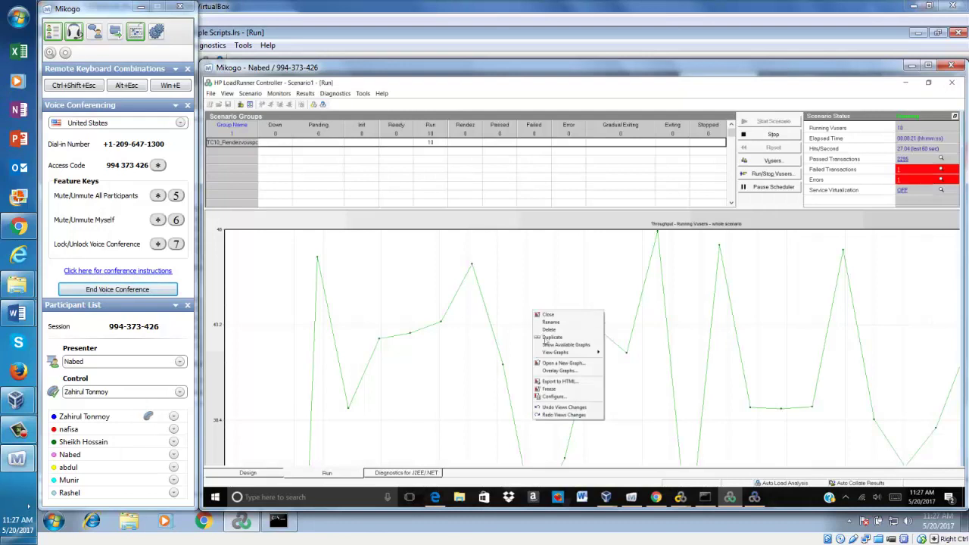
pyautogui.click(565, 410)
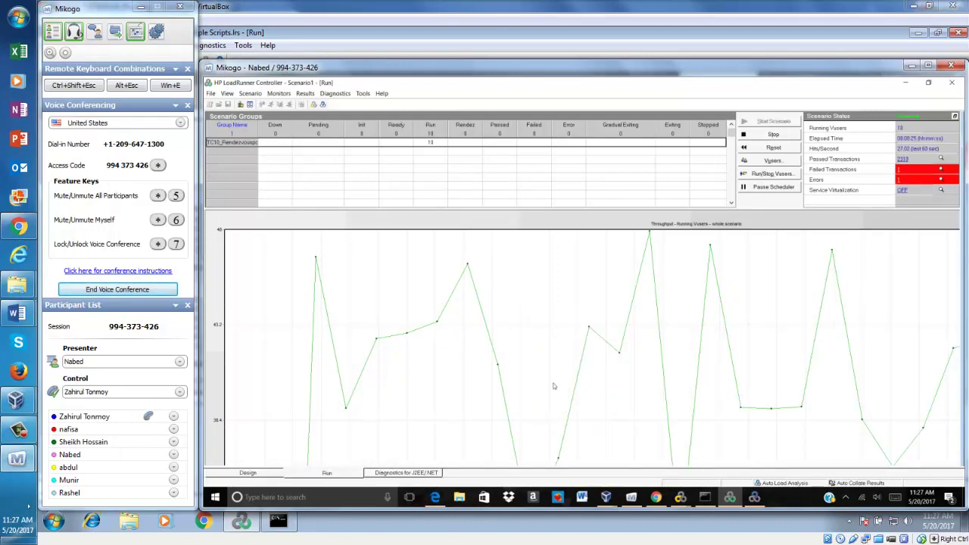
pyautogui.rightClick(545, 348)
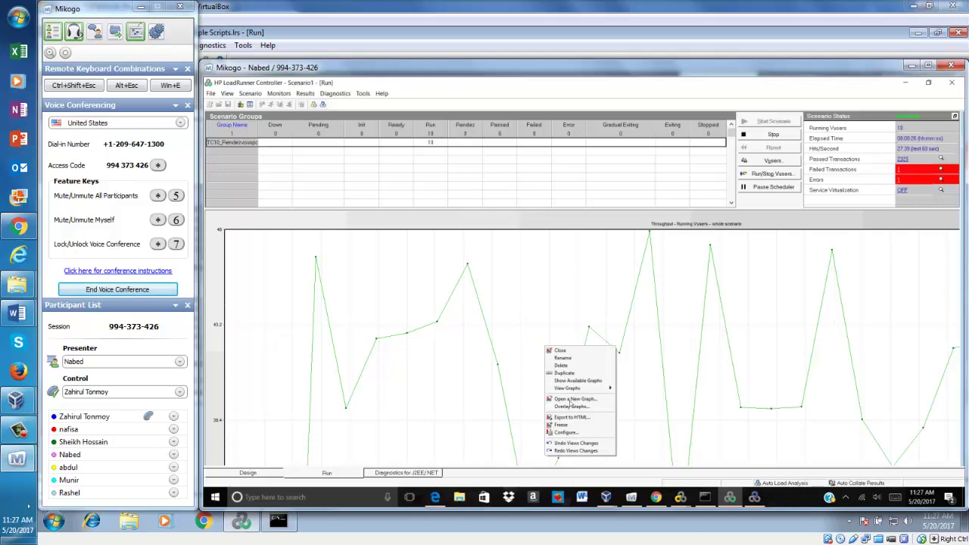
pyautogui.click(581, 444)
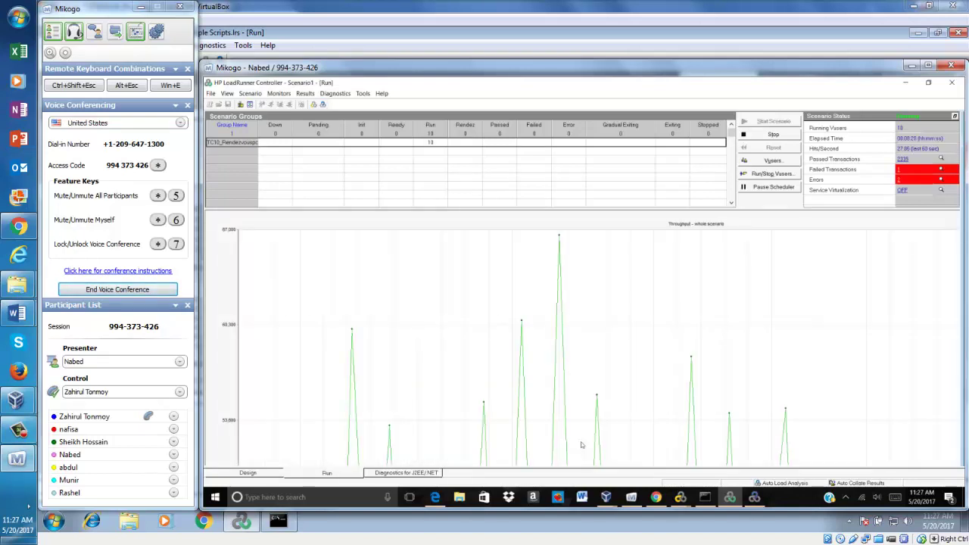
pyautogui.rightClick(519, 310)
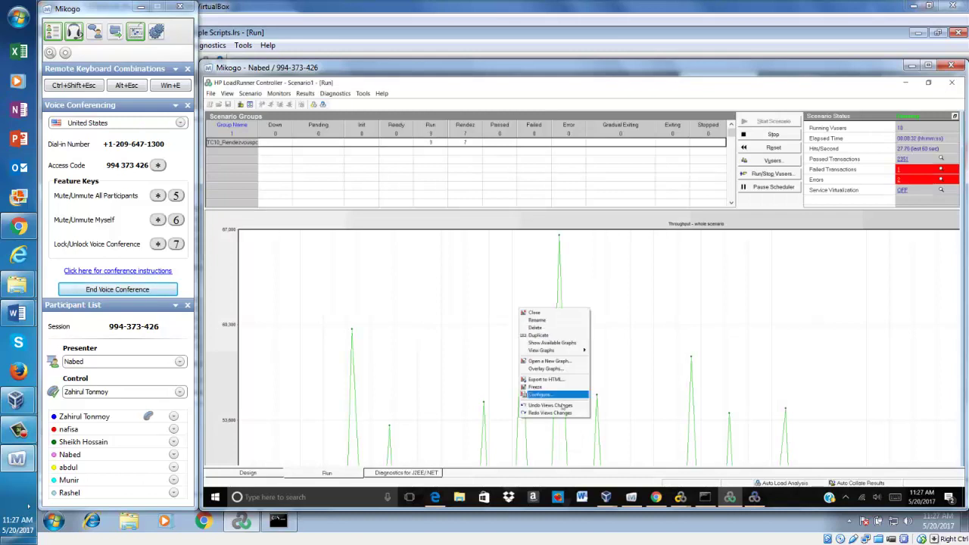
pyautogui.click(563, 408)
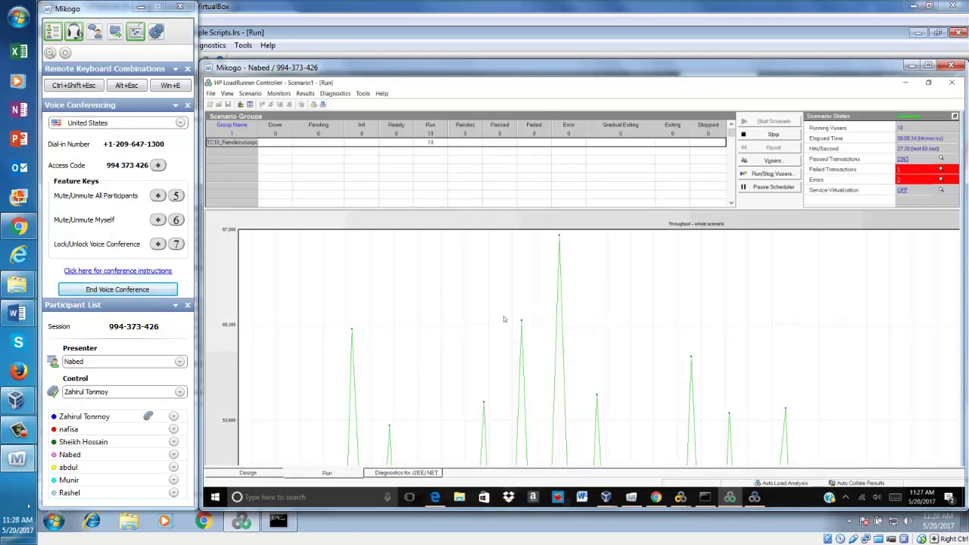
# Step: Configure the Throughput graph to use the Bar display type, applied to the selected graph only
pyautogui.rightClick(477, 280)
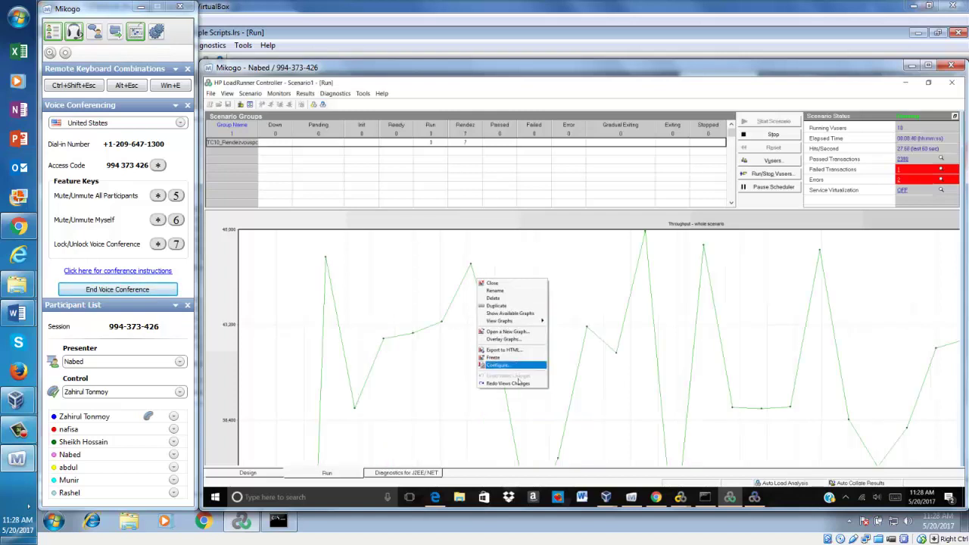
pyautogui.rightClick(583, 251)
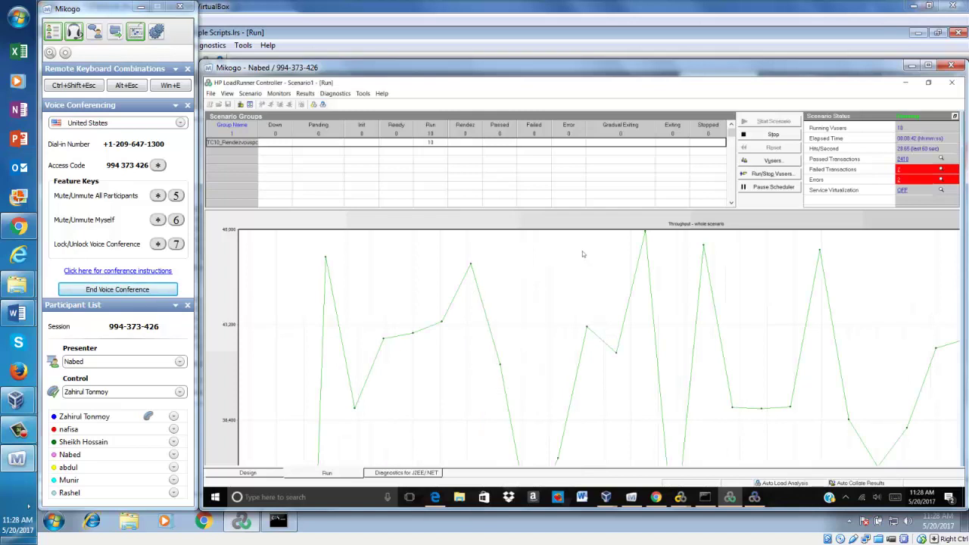
pyautogui.rightClick(582, 250)
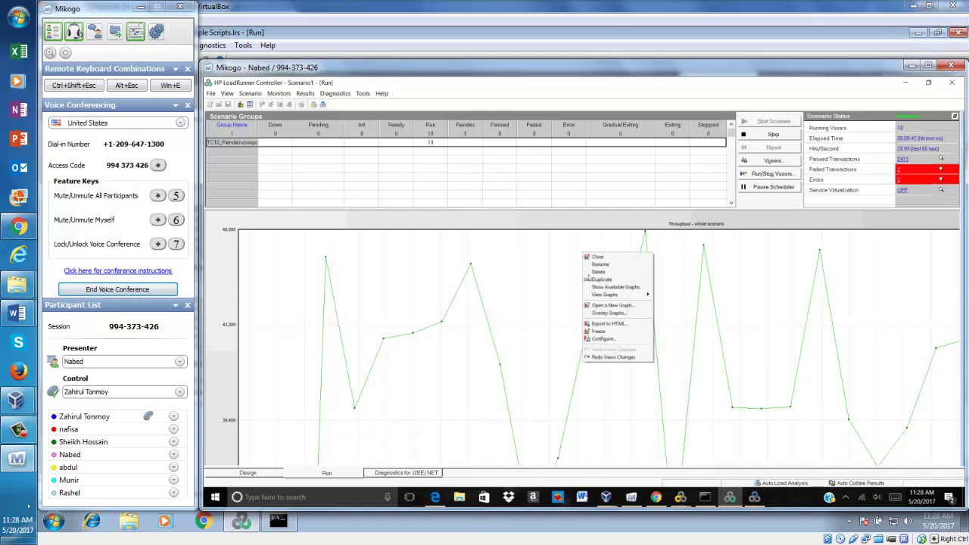
pyautogui.click(610, 340)
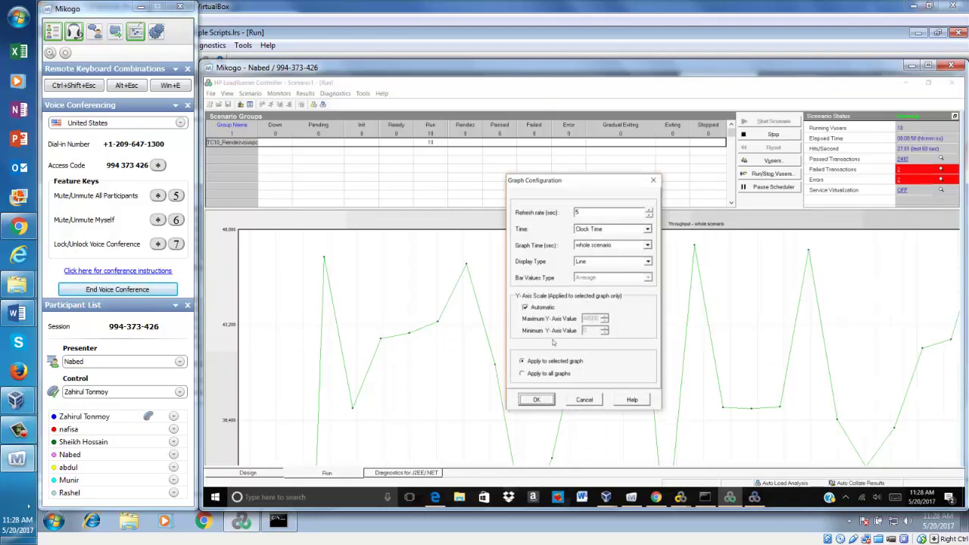
pyautogui.click(649, 261)
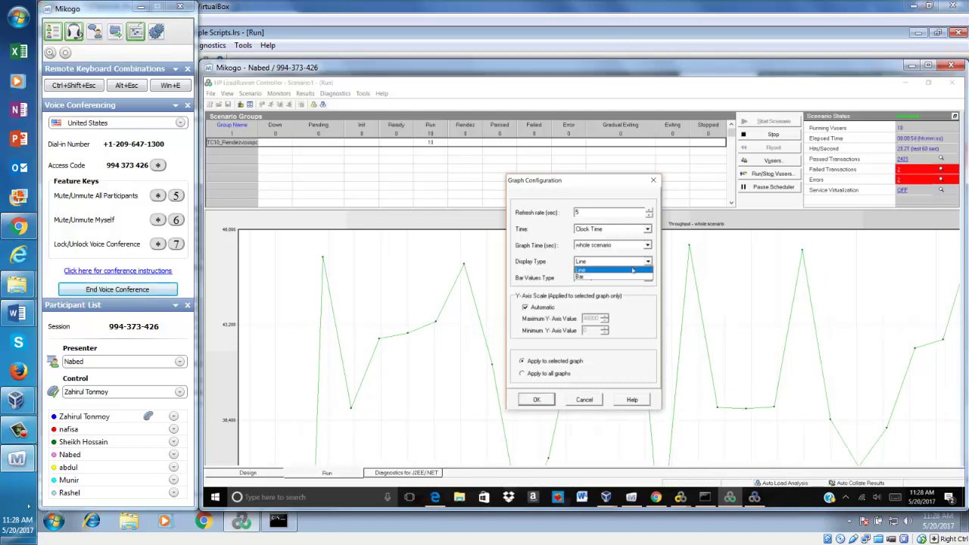
pyautogui.click(617, 277)
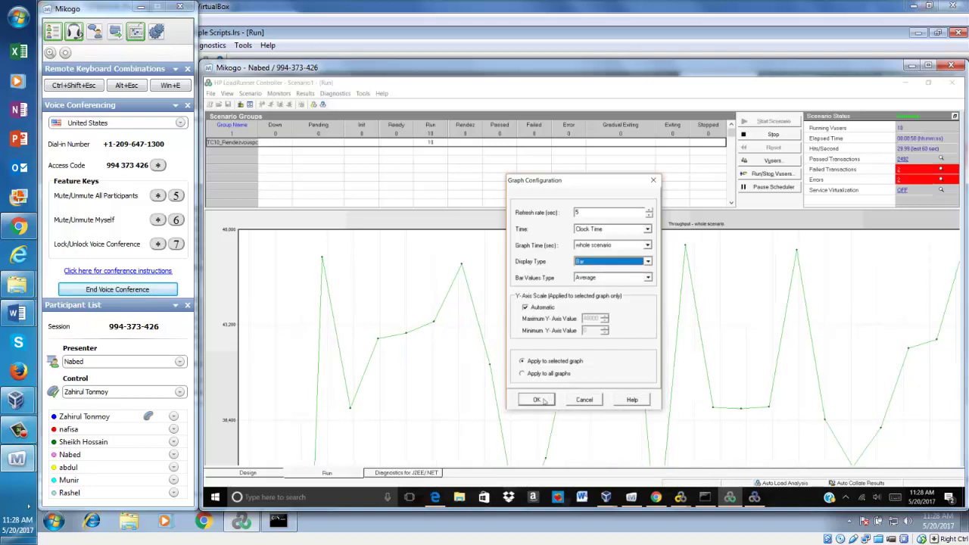
pyautogui.click(537, 400)
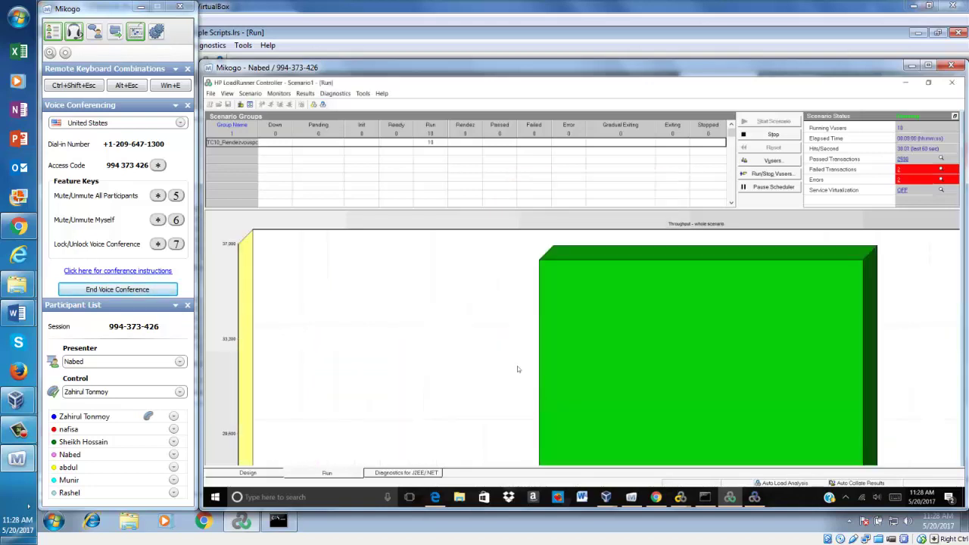
# Step: Start opening a new graph, check the Running Vusers description, and limit the list to graphs containing data
pyautogui.rightClick(427, 306)
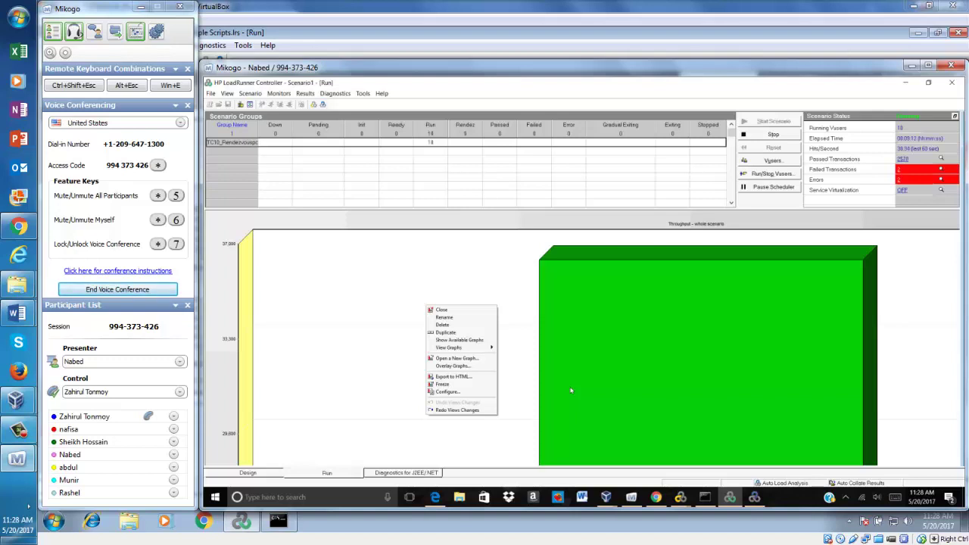
pyautogui.click(486, 361)
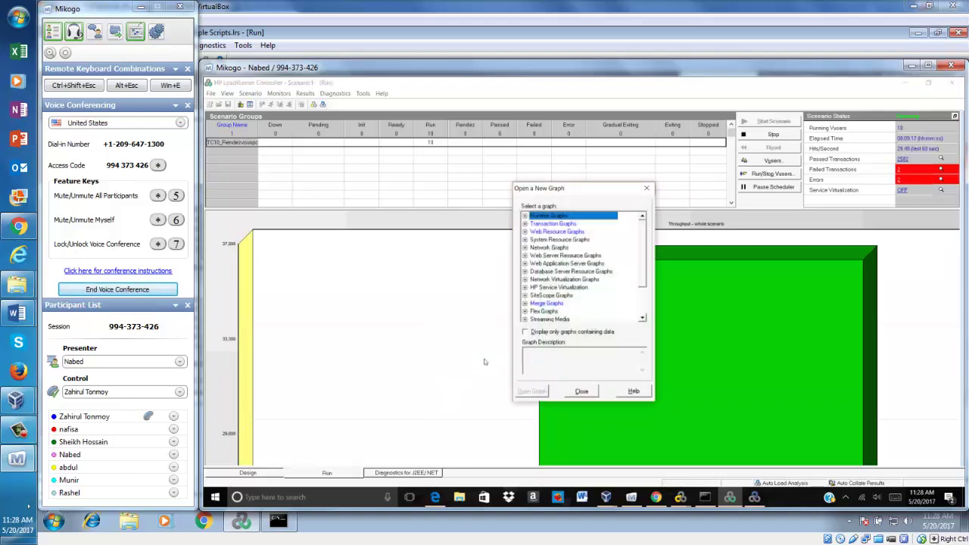
pyautogui.click(524, 216)
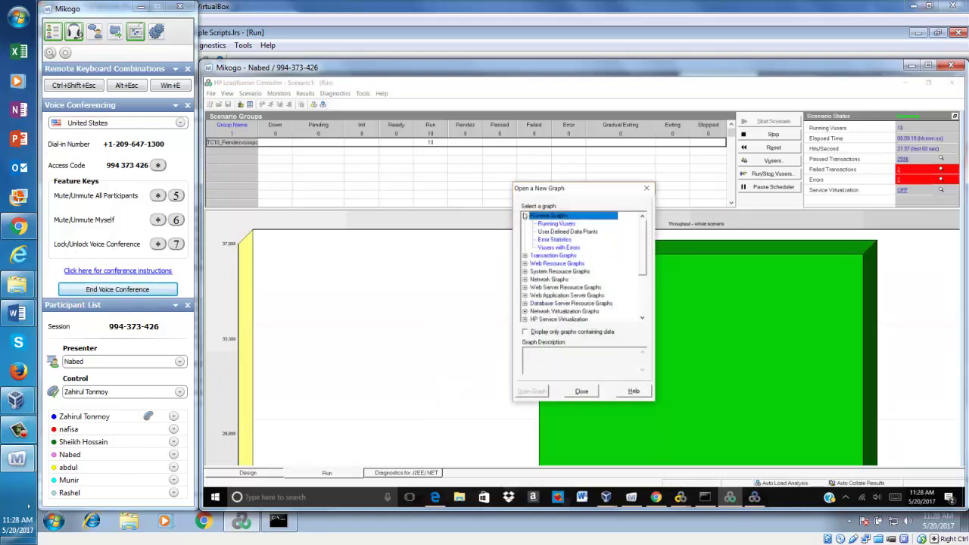
pyautogui.click(541, 224)
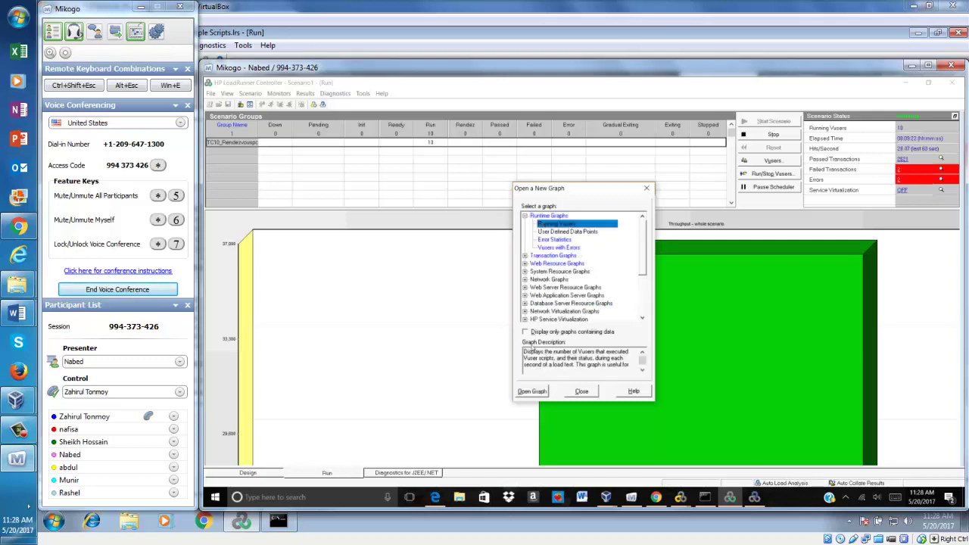
pyautogui.click(525, 332)
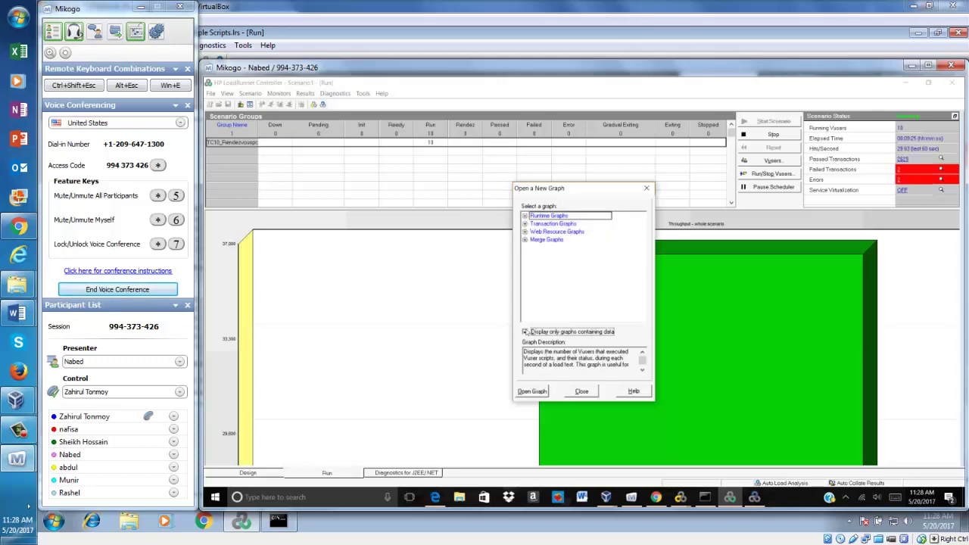
# Step: Open the Running Vusers graph from the Runtime Graphs, followed by the Error Statistics graph
pyautogui.click(544, 392)
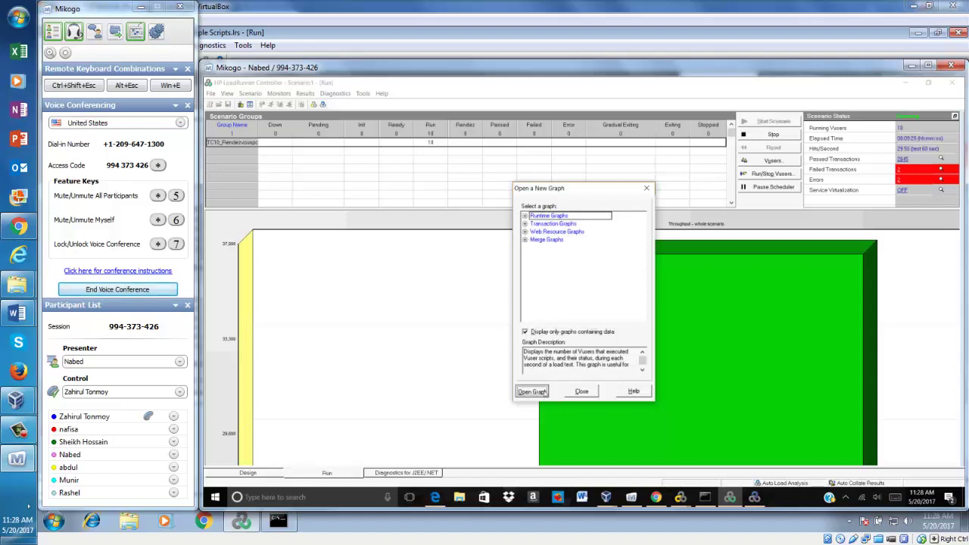
pyautogui.click(524, 216)
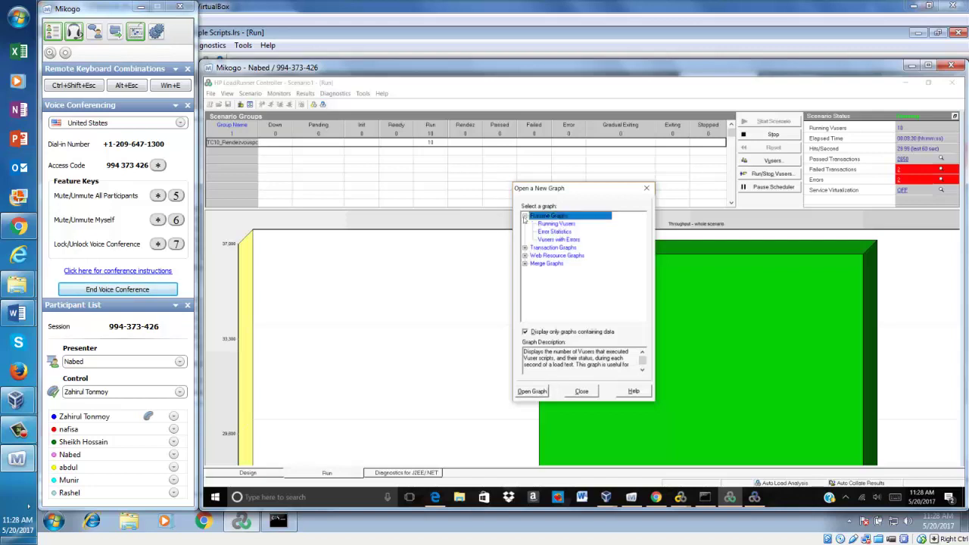
pyautogui.click(542, 227)
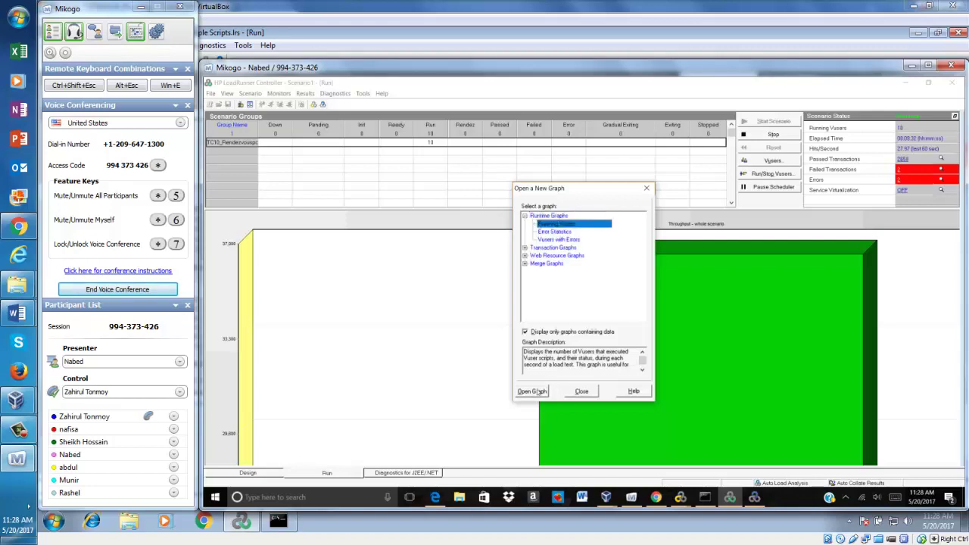
pyautogui.click(539, 392)
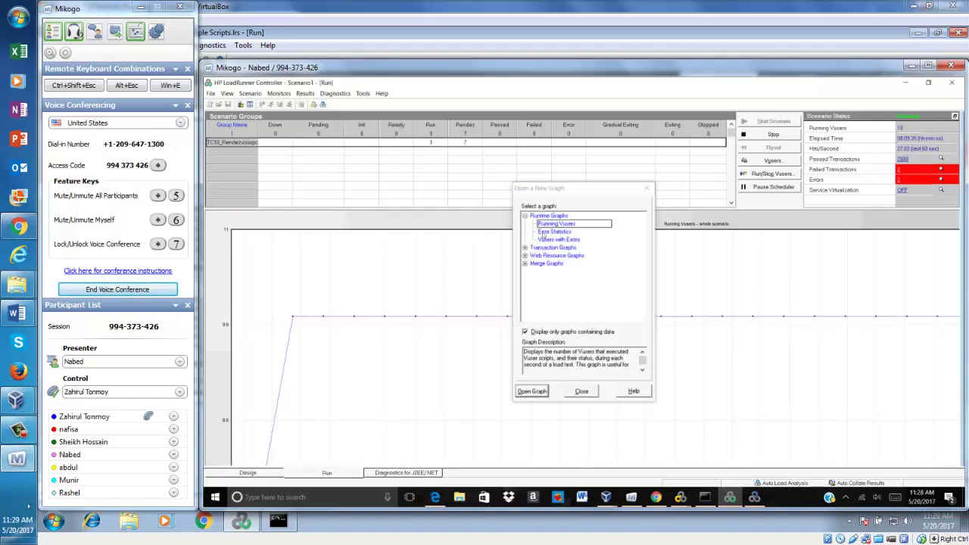
pyautogui.click(553, 231)
pyautogui.click(532, 391)
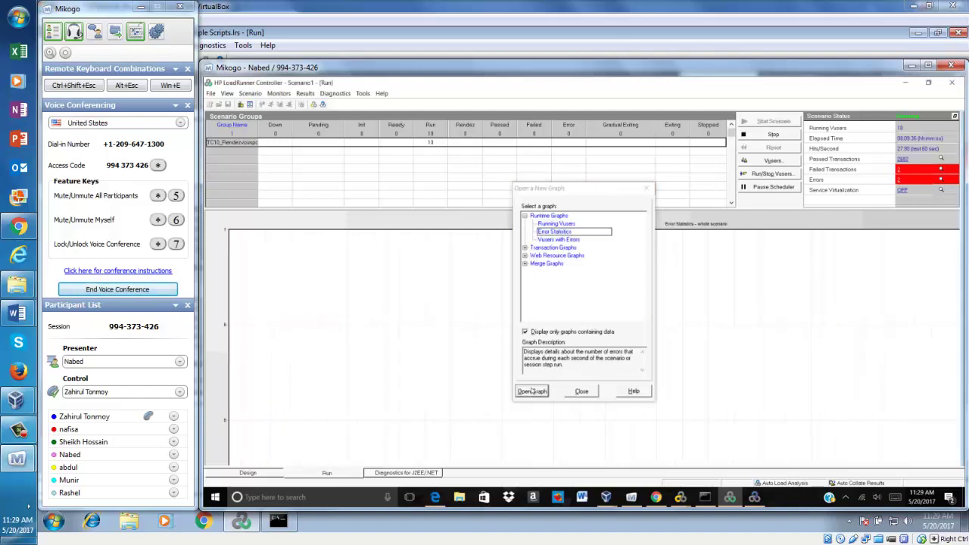
# Step: Review the Vusers with Errors and Trans Response Time descriptions and the unfiltered list of graph categories, and close the graph selection
pyautogui.click(542, 240)
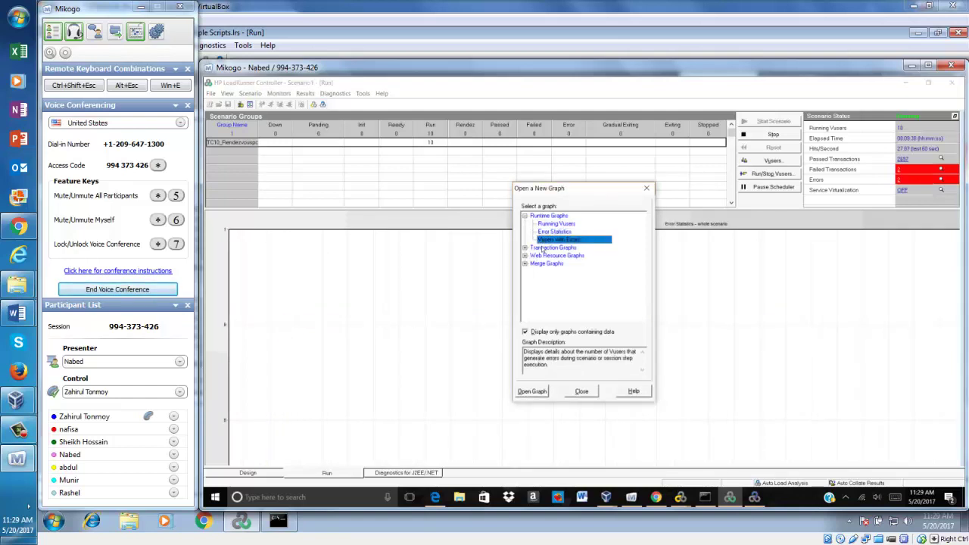
pyautogui.click(530, 248)
pyautogui.click(524, 248)
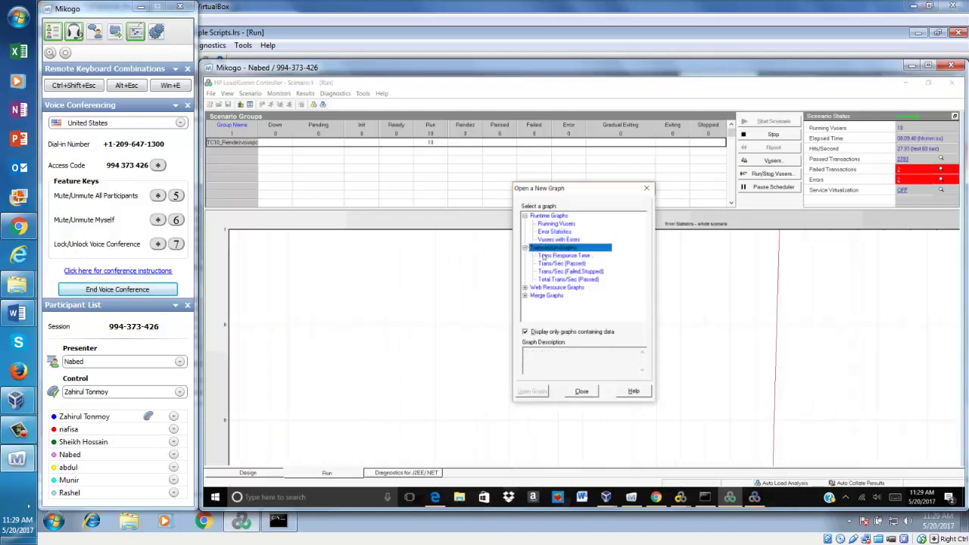
pyautogui.click(547, 256)
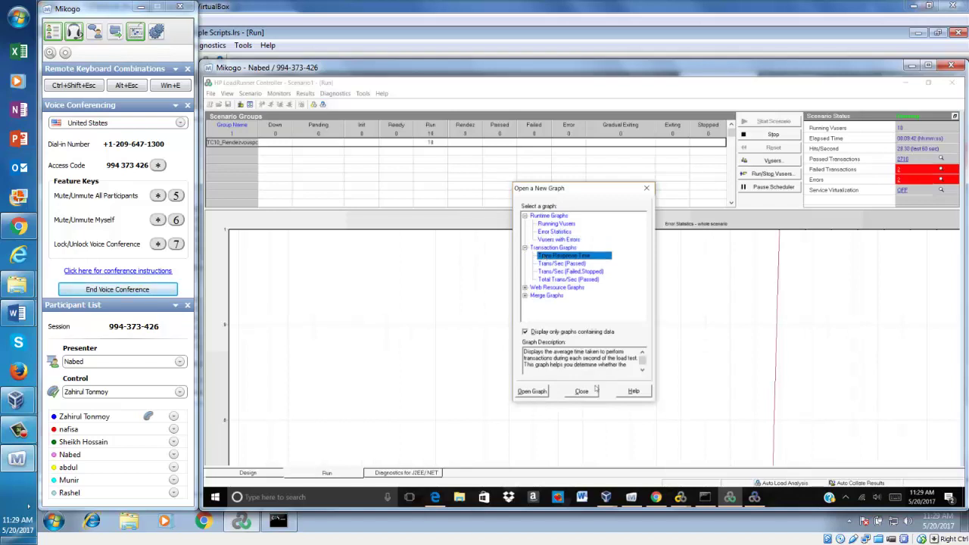
pyautogui.click(525, 332)
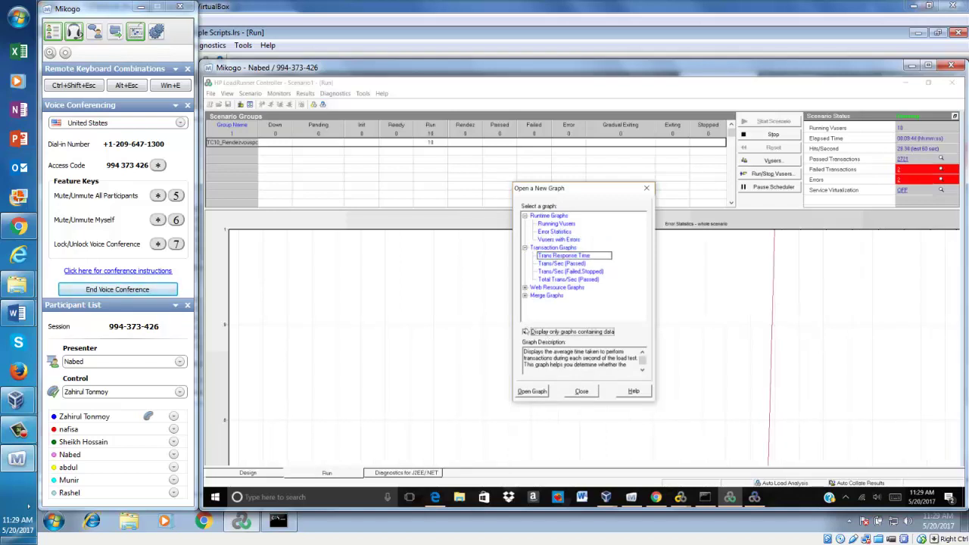
pyautogui.click(540, 218)
pyautogui.click(541, 225)
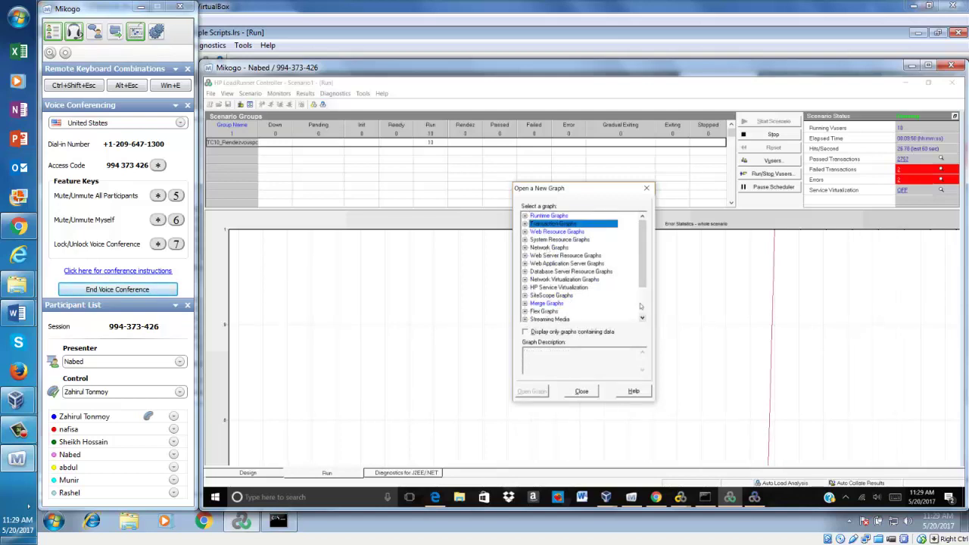
pyautogui.scroll(-2, 642, 307)
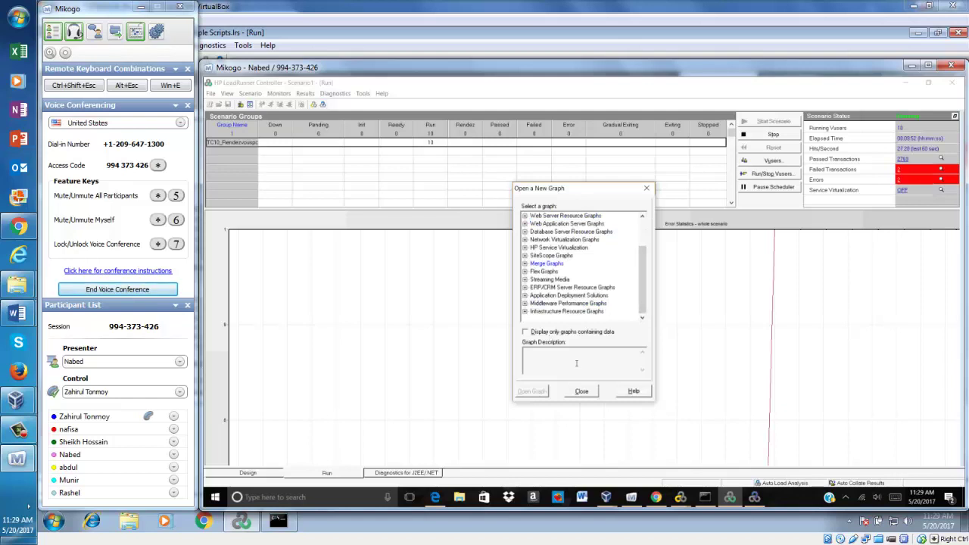
pyautogui.click(581, 392)
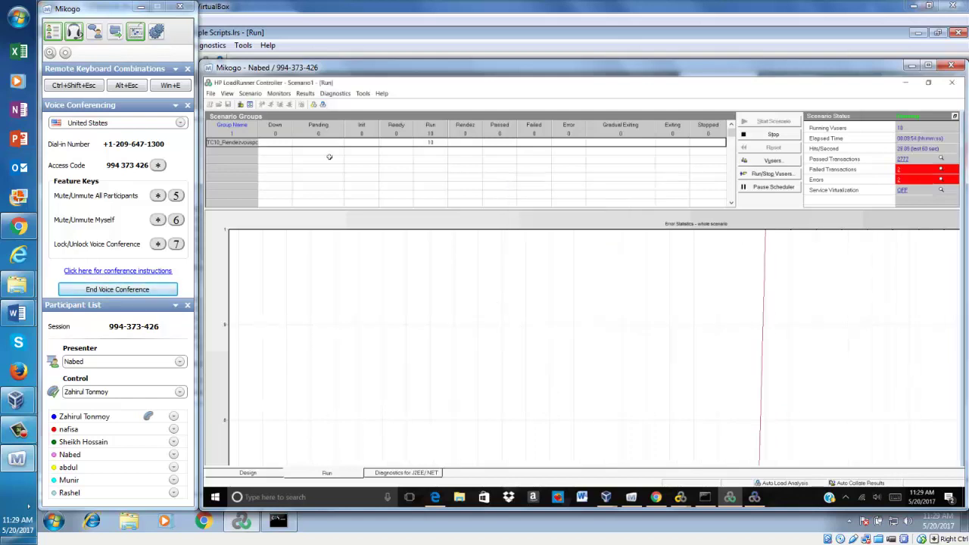
# Step: Show the available graphs to review the commands offered for the Running Vusers graph, and hide the list again
pyautogui.click(245, 93)
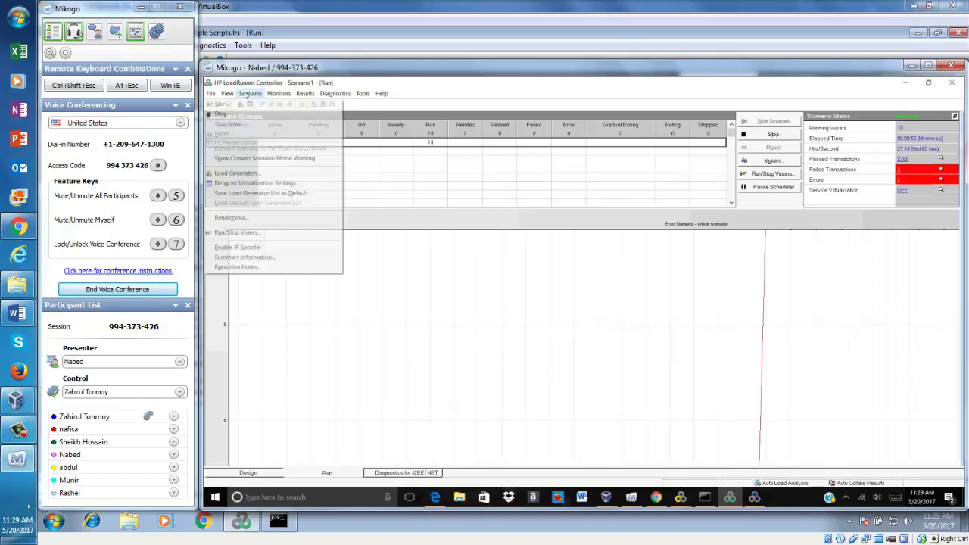
pyautogui.moveTo(232, 95)
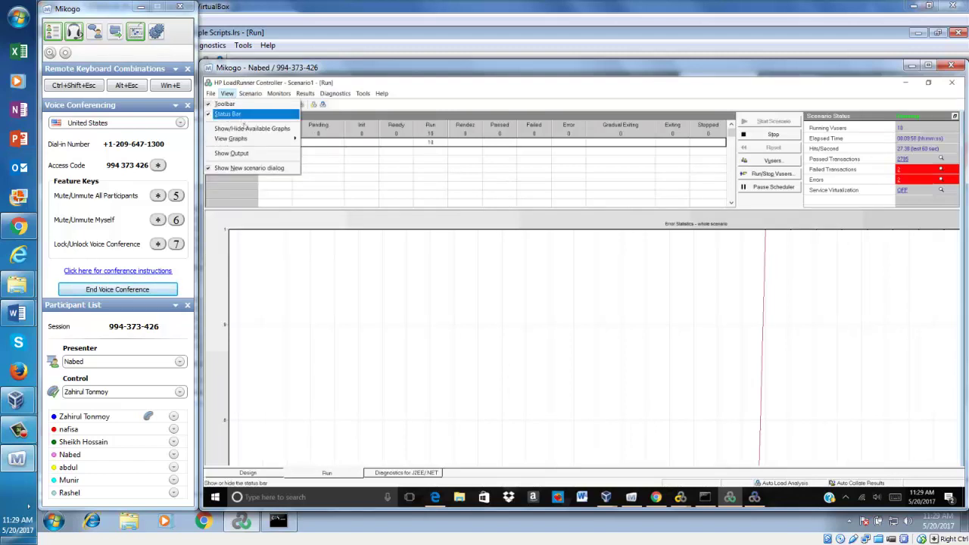
pyautogui.click(252, 128)
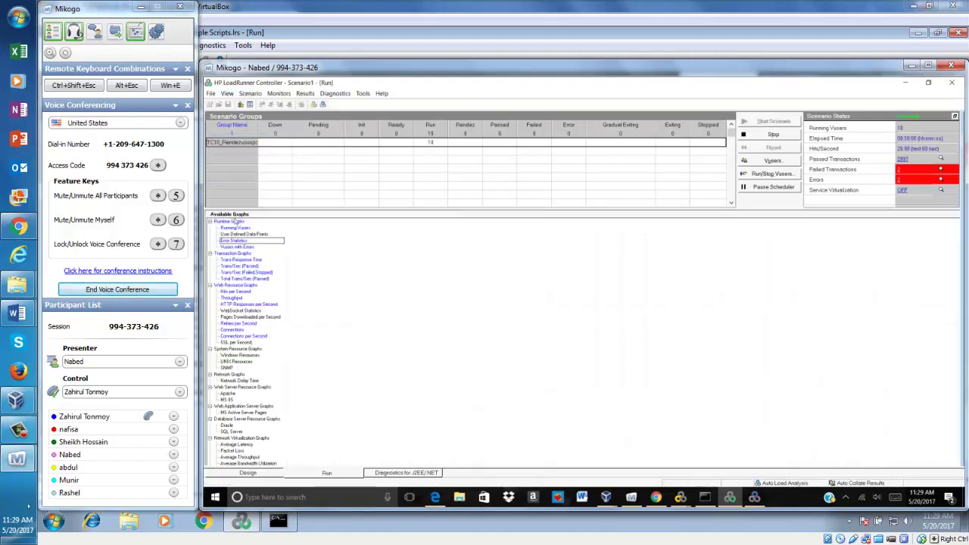
pyautogui.click(234, 227)
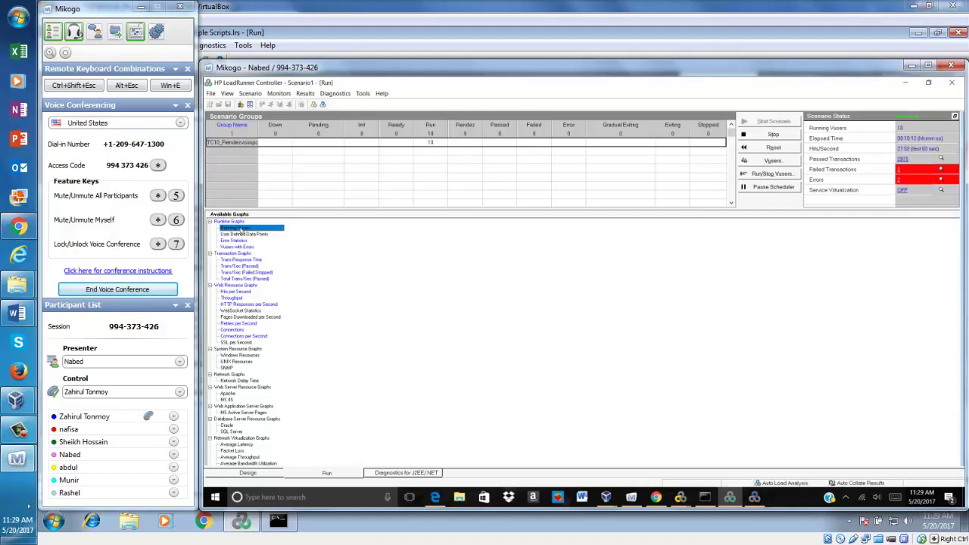
pyautogui.rightClick(241, 230)
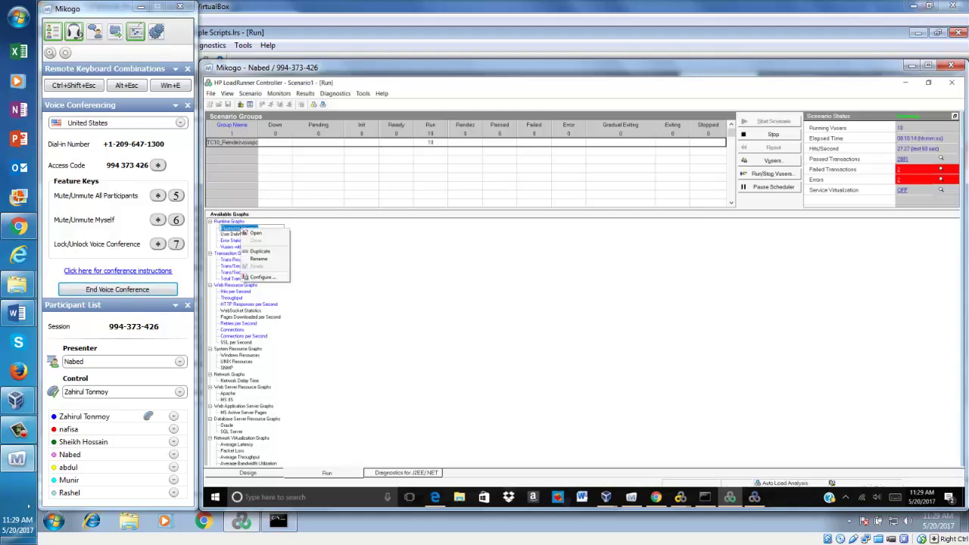
pyautogui.click(390, 320)
pyautogui.click(227, 93)
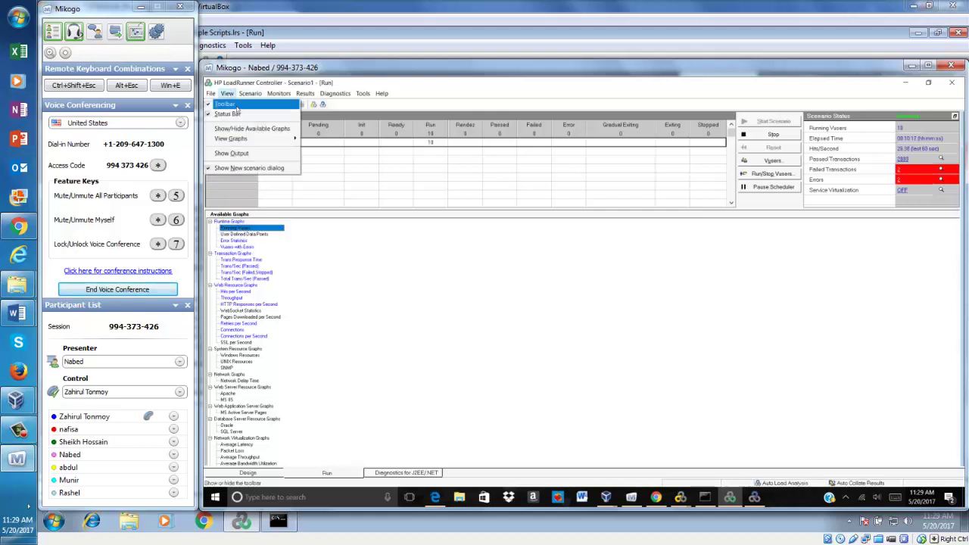
pyautogui.click(244, 128)
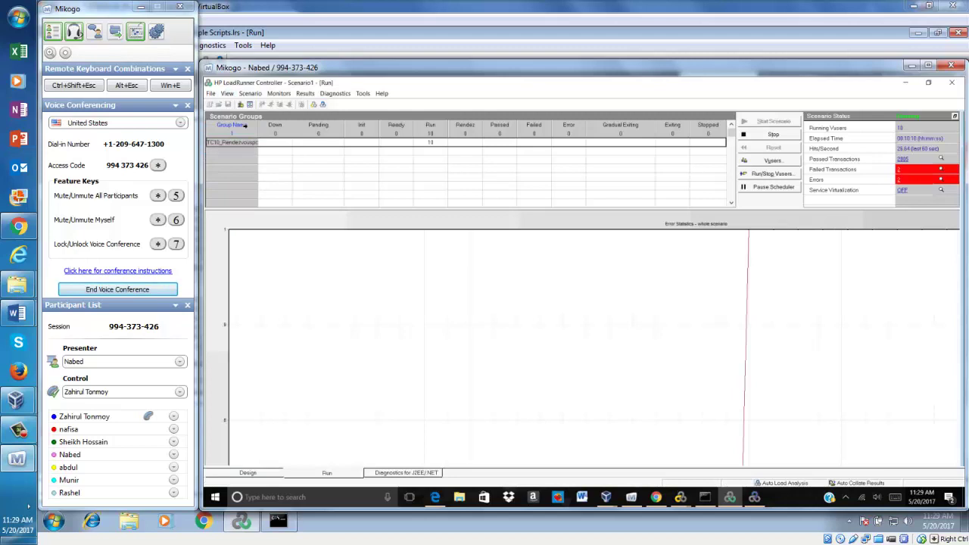
# Step: Try to set the graph area to show four graphs
pyautogui.rightClick(403, 316)
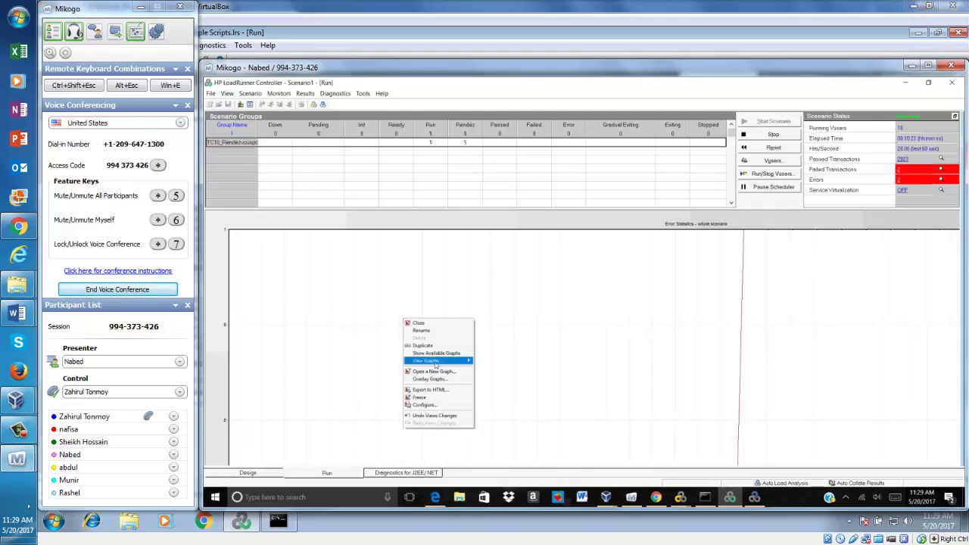
pyautogui.moveTo(436, 364)
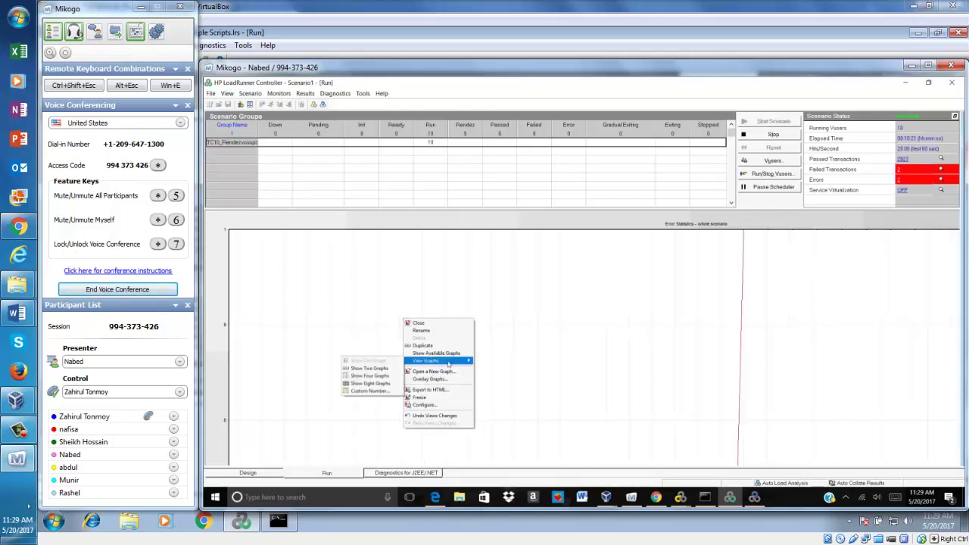
pyautogui.click(387, 375)
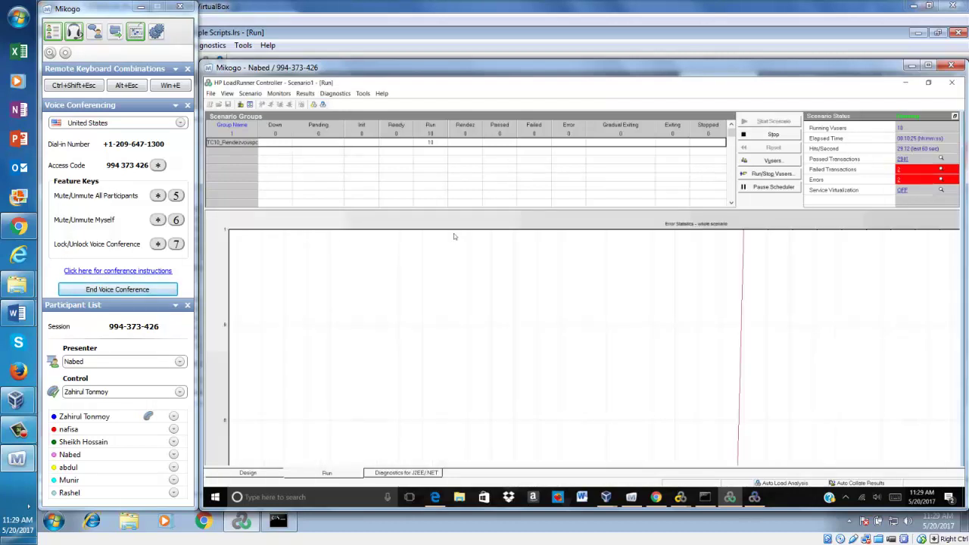
# Step: Overlay the Error Statistics graph with the Vusers with Errors graph, accepting the suggested title
pyautogui.rightClick(454, 237)
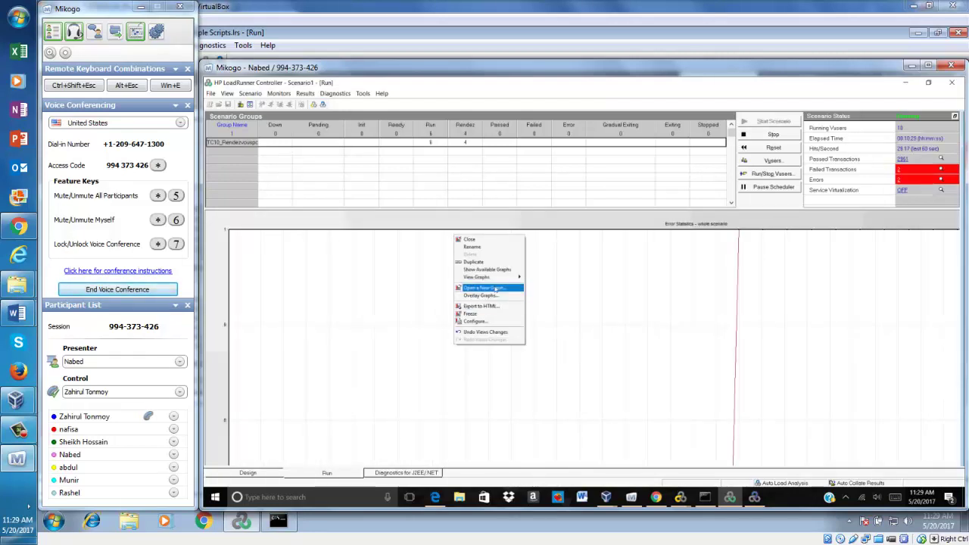
pyautogui.click(492, 295)
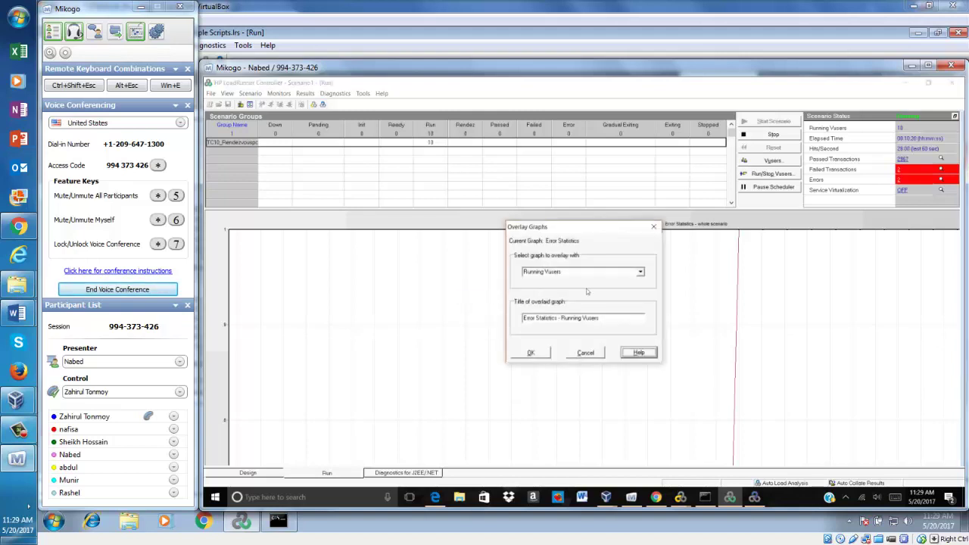
pyautogui.click(641, 272)
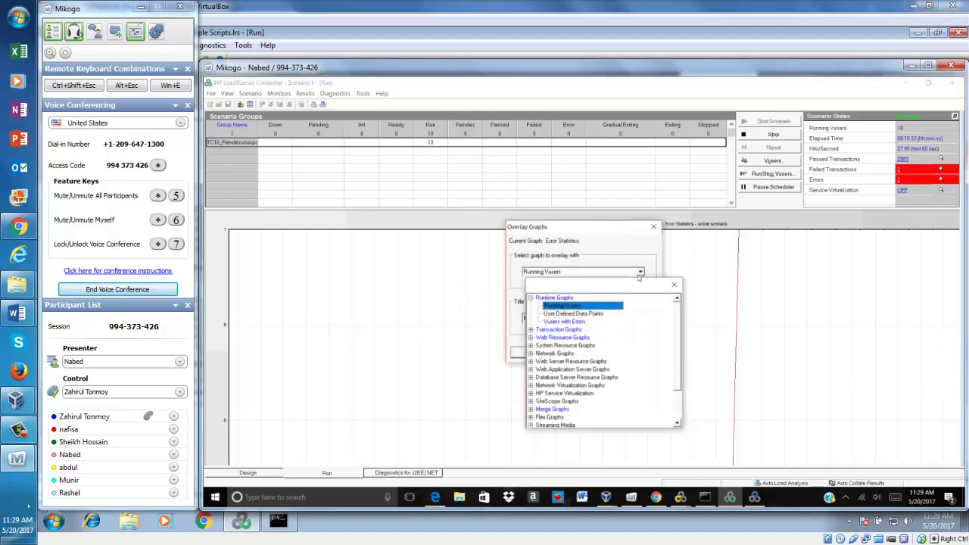
pyautogui.click(589, 322)
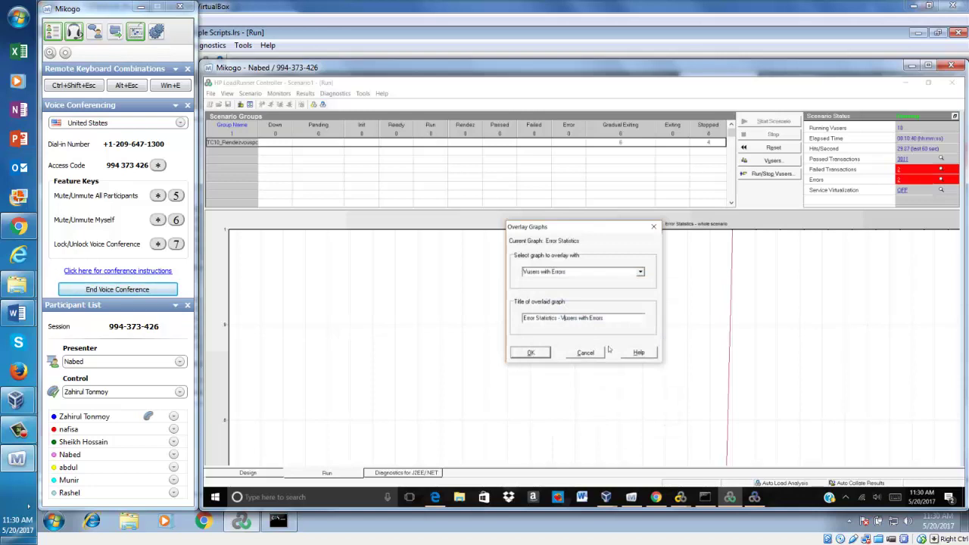
pyautogui.click(530, 353)
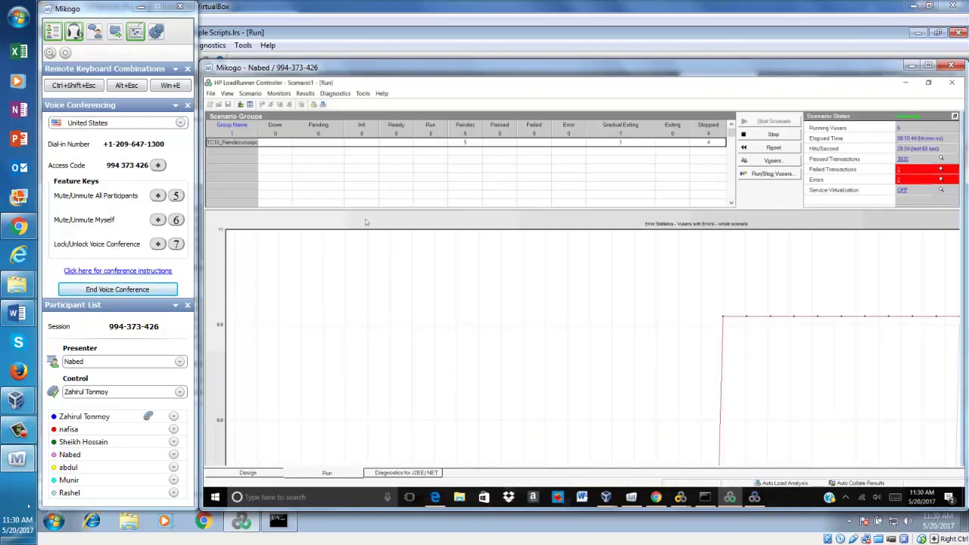
# Step: Bring up the commands available for the overlaid Error Statistics - Vusers with Errors graph
pyautogui.rightClick(365, 219)
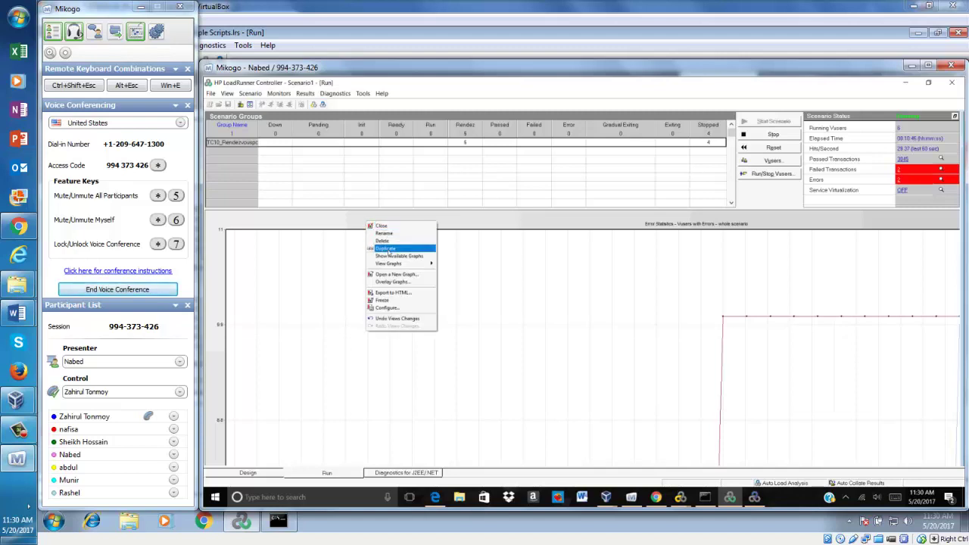